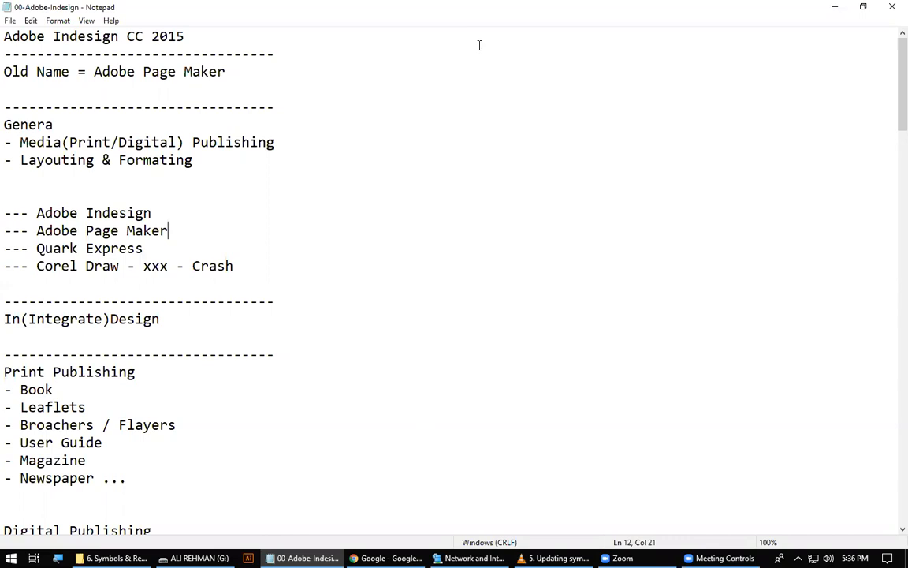
Look through the existing InDesign class notes, including the folder structure, publishing units and document setup sections.
{"action": "left_click", "coordinate": [418, 178]}
{"action": "scroll", "coordinate": [266, 355], "scroll_direction": "down", "scroll_amount": 20}
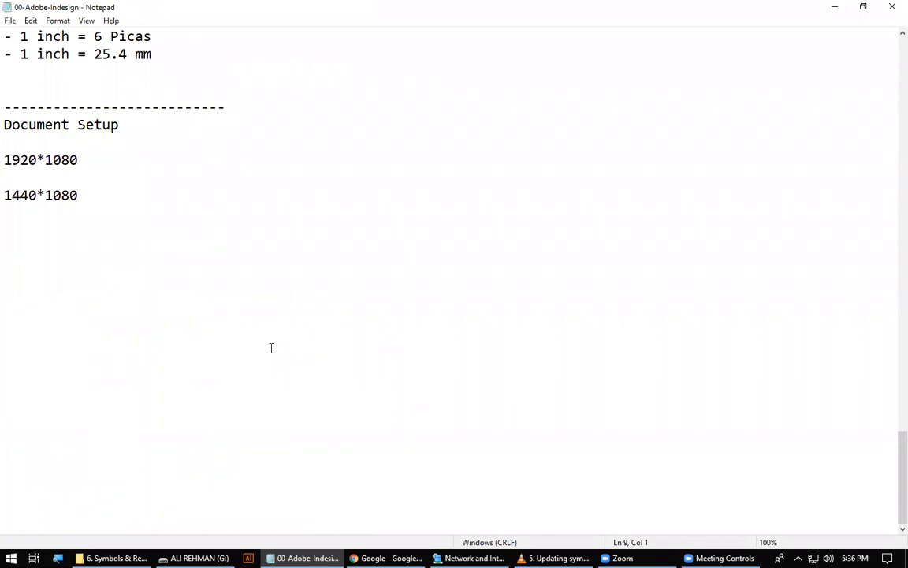
{"action": "left_click", "coordinate": [268, 194]}
{"action": "scroll", "coordinate": [81, 199], "scroll_direction": "up", "scroll_amount": 7}
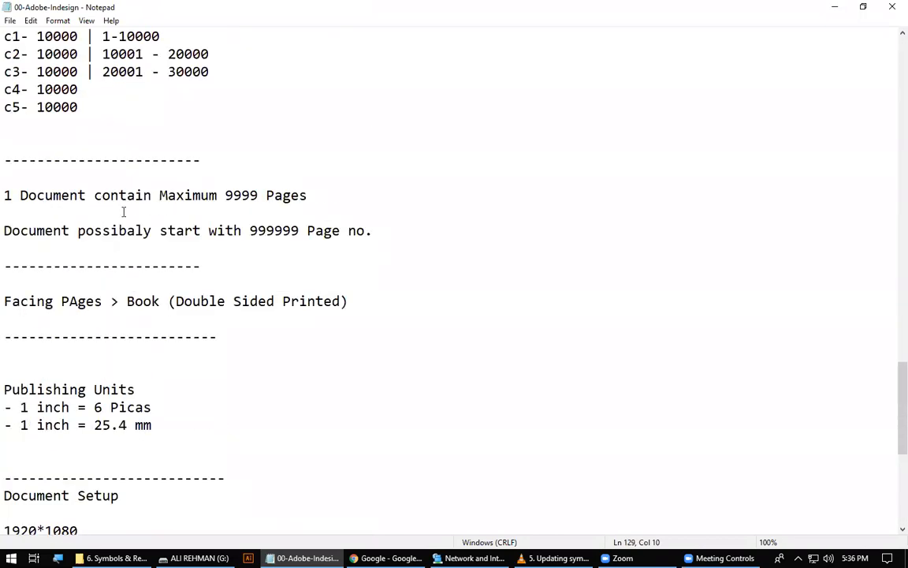
{"action": "scroll", "coordinate": [402, 200], "scroll_direction": "up", "scroll_amount": 17}
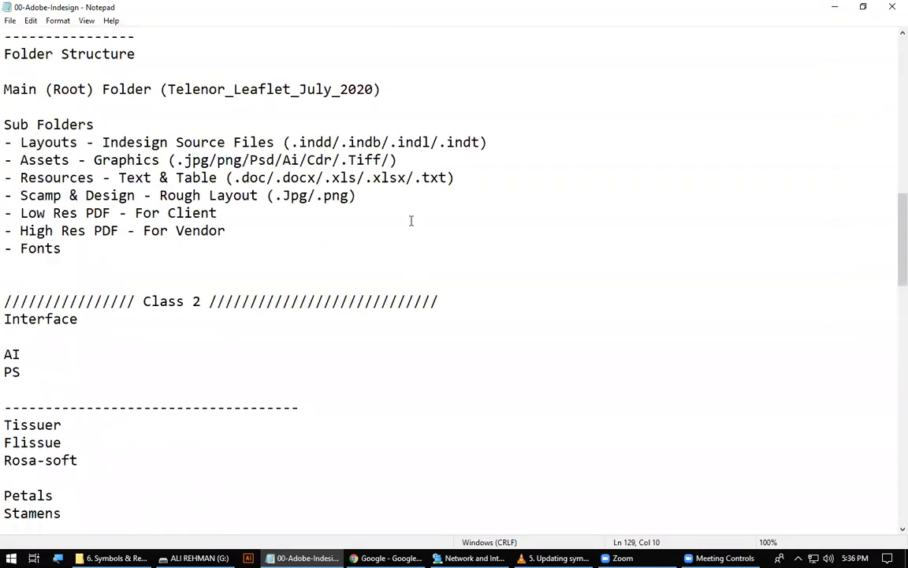
{"action": "scroll", "coordinate": [391, 426], "scroll_direction": "down", "scroll_amount": 18}
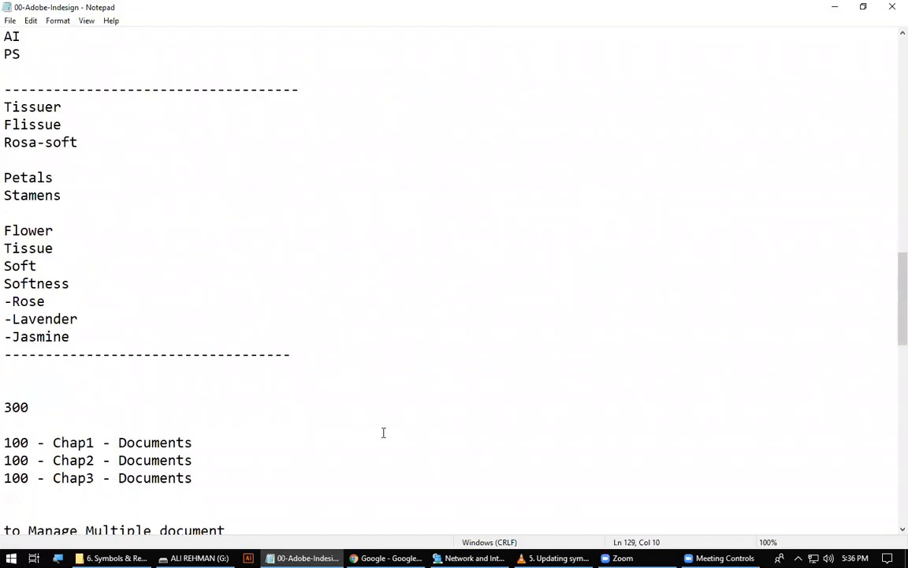
{"action": "scroll", "coordinate": [177, 323], "scroll_direction": "up", "scroll_amount": 4}
{"action": "scroll", "coordinate": [189, 352], "scroll_direction": "down", "scroll_amount": 5}
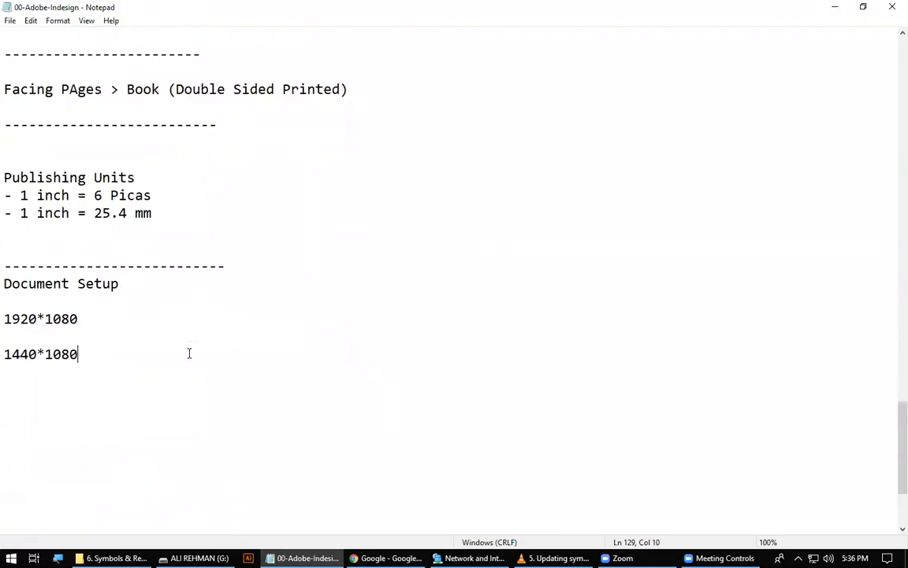
Check the Indesign-3-5 notes on the desktop, close them and delete the file.
{"action": "key", "text": "super+d"}
{"action": "double_click", "coordinate": [118, 219]}
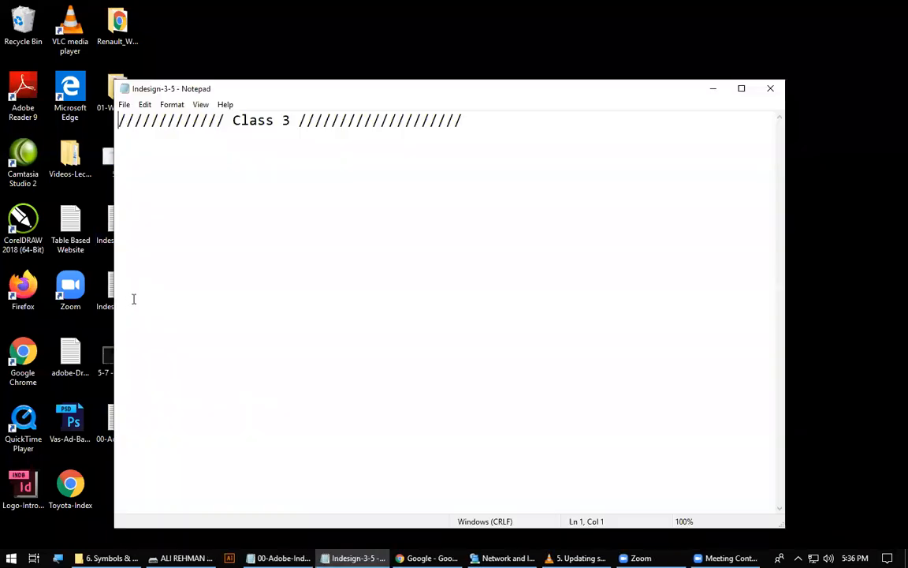
{"action": "left_click_drag", "start_coordinate": [340, 95], "coordinate": [29, 194]}
{"action": "left_click", "coordinate": [452, 190]}
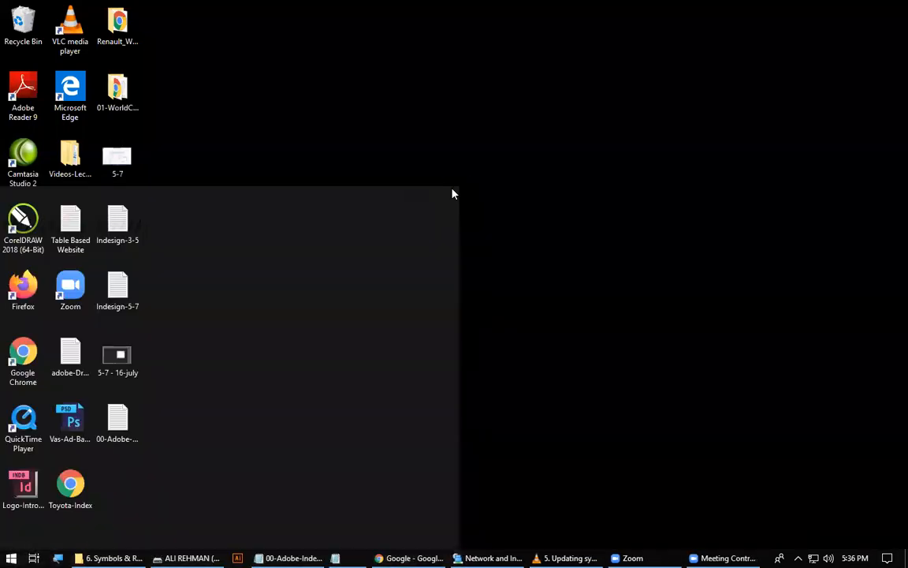
{"action": "left_click", "coordinate": [111, 238]}
{"action": "key", "text": "Delete"}
Open the Indesign-5-7 notes from the desktop and copy their entire text.
{"action": "double_click", "coordinate": [116, 282]}
{"action": "left_click_drag", "start_coordinate": [188, 190], "coordinate": [599, 88]}
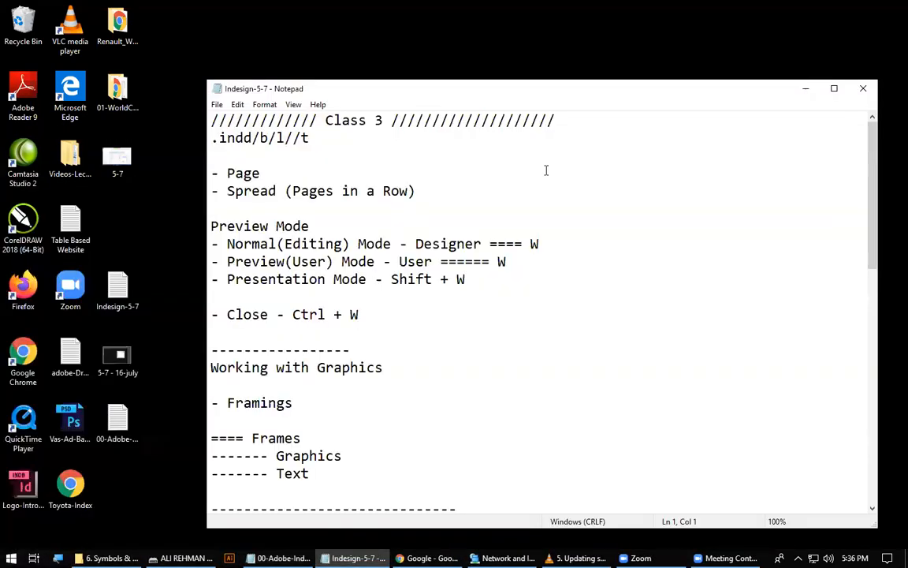
{"action": "left_click", "coordinate": [423, 445]}
{"action": "key", "text": "ctrl+a"}
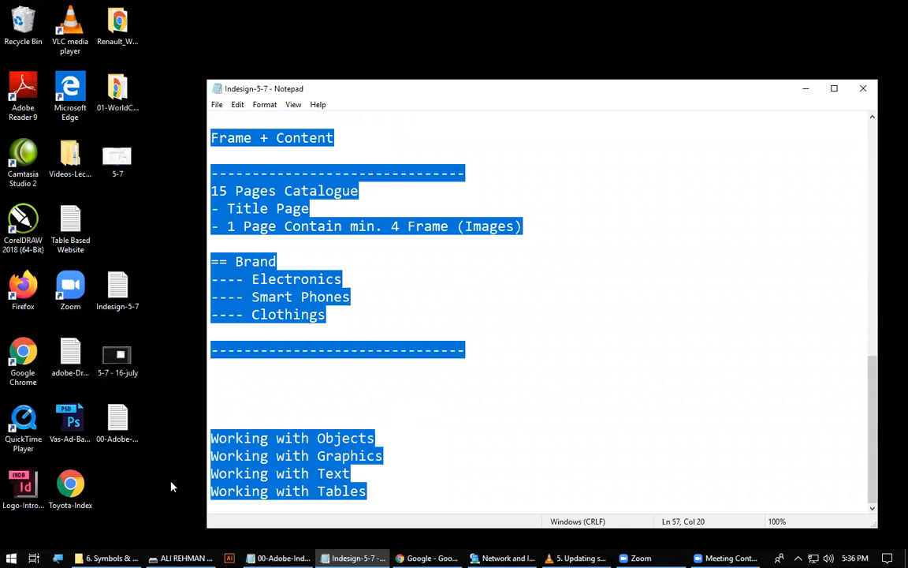
Open the 00-Adobe-Indesign notes from the desktop and paste the copied Class 3 text at the end, below 1440*1080.
{"action": "double_click", "coordinate": [118, 421]}
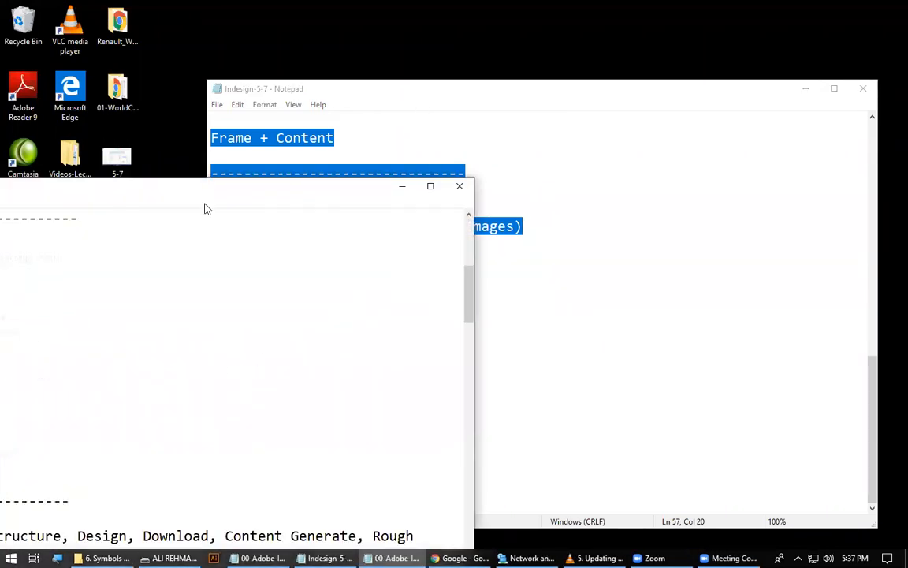
{"action": "scroll", "coordinate": [298, 365], "scroll_direction": "down", "scroll_amount": 7}
{"action": "scroll", "coordinate": [298, 364], "scroll_direction": "down", "scroll_amount": 15}
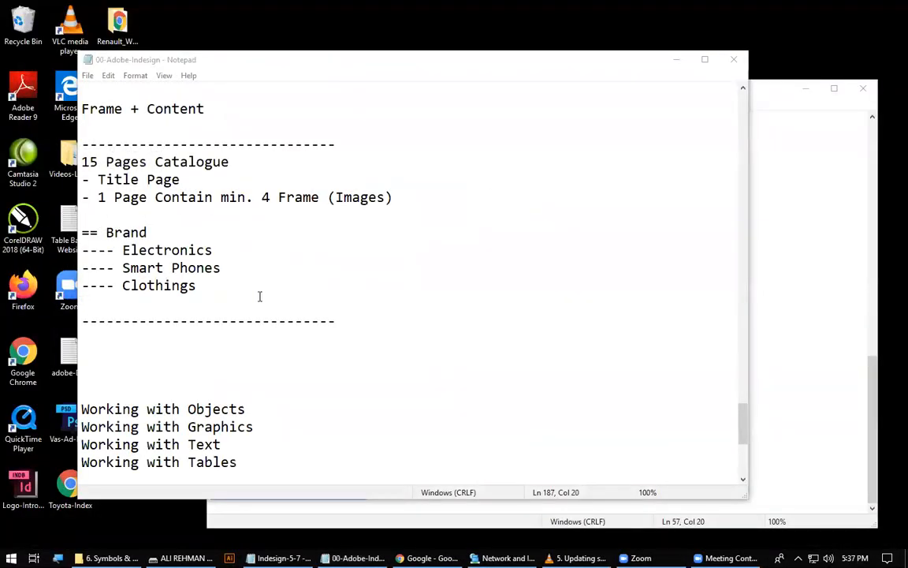
{"action": "left_click", "coordinate": [266, 293]}
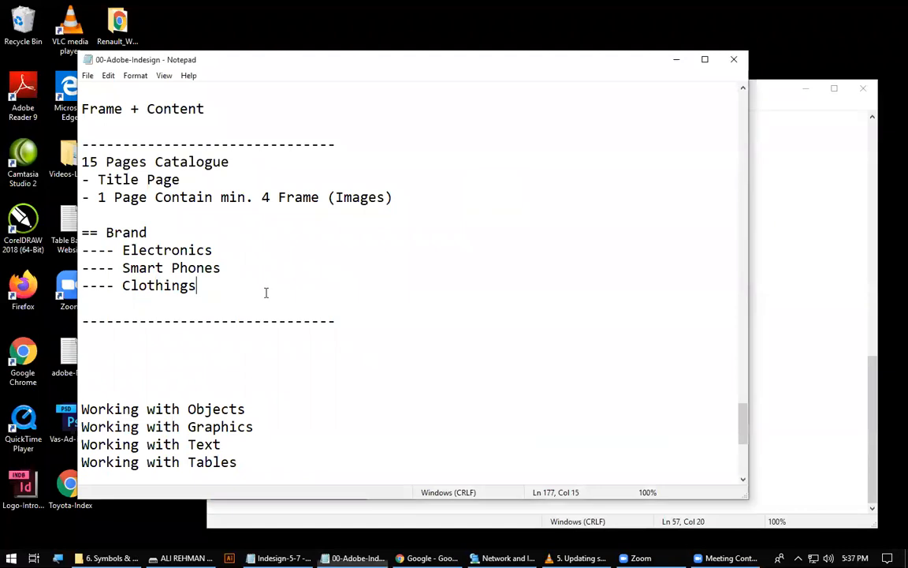
{"action": "left_click", "coordinate": [178, 347]}
{"action": "scroll", "coordinate": [211, 339], "scroll_direction": "up", "scroll_amount": 9}
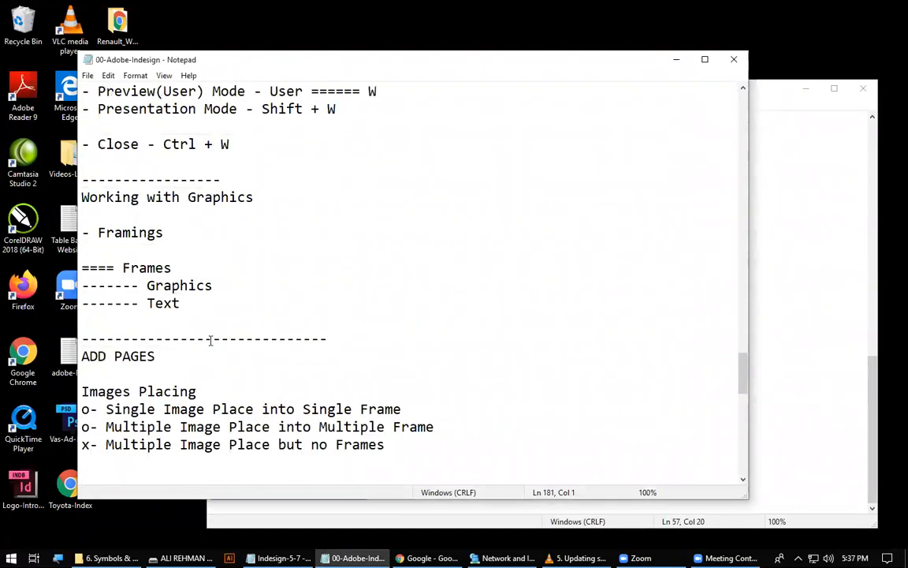
{"action": "scroll", "coordinate": [211, 341], "scroll_direction": "up", "scroll_amount": 5}
Close the Indesign-5-7 notes and maximize the 00-Adobe-Indesign window.
{"action": "left_click", "coordinate": [279, 557]}
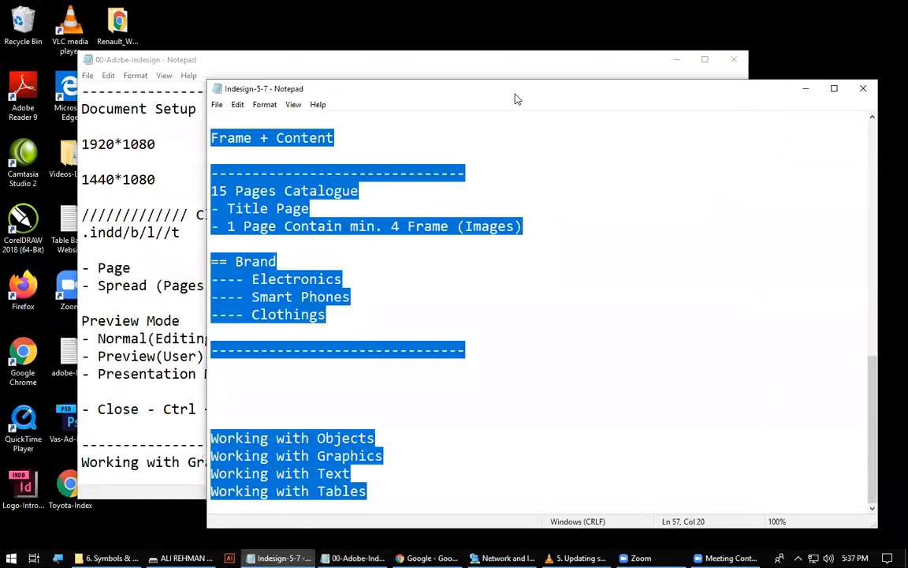
{"action": "left_click_drag", "start_coordinate": [515, 94], "coordinate": [343, 103]}
{"action": "left_click_drag", "start_coordinate": [561, 99], "coordinate": [489, 100]}
{"action": "left_click", "coordinate": [619, 99]}
{"action": "left_click", "coordinate": [256, 284]}
{"action": "double_click", "coordinate": [409, 63]}
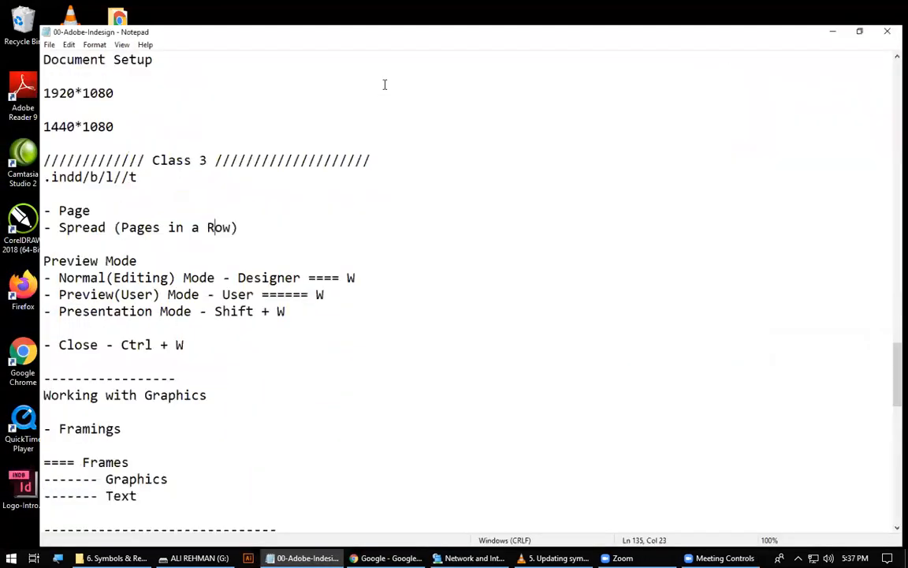
Review the pasted Class 3 notes from the Document Setup section to the Working with Objects list.
{"action": "scroll", "coordinate": [262, 266], "scroll_direction": "down", "scroll_amount": 15}
{"action": "scroll", "coordinate": [262, 266], "scroll_direction": "up", "scroll_amount": 15}
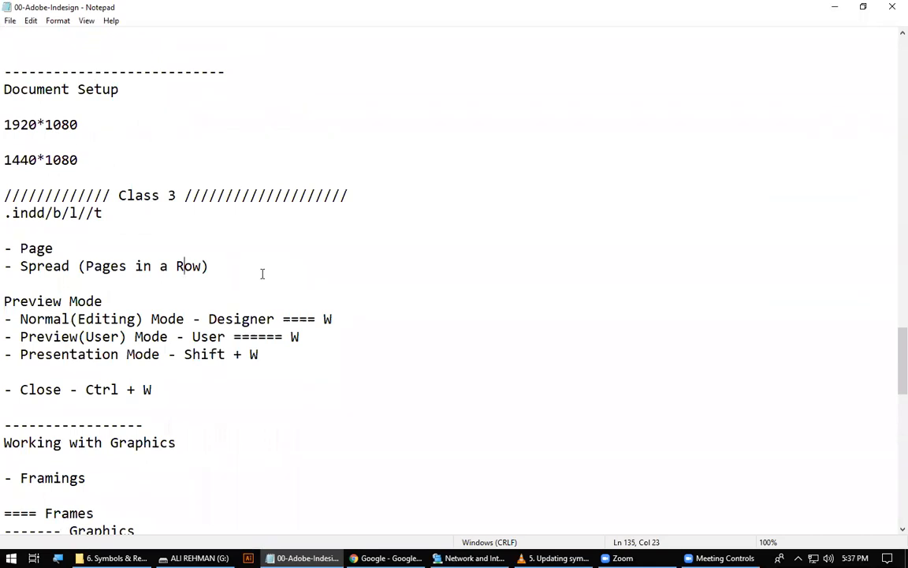
{"action": "scroll", "coordinate": [262, 274], "scroll_direction": "down", "scroll_amount": 6}
{"action": "scroll", "coordinate": [263, 274], "scroll_direction": "down", "scroll_amount": 10}
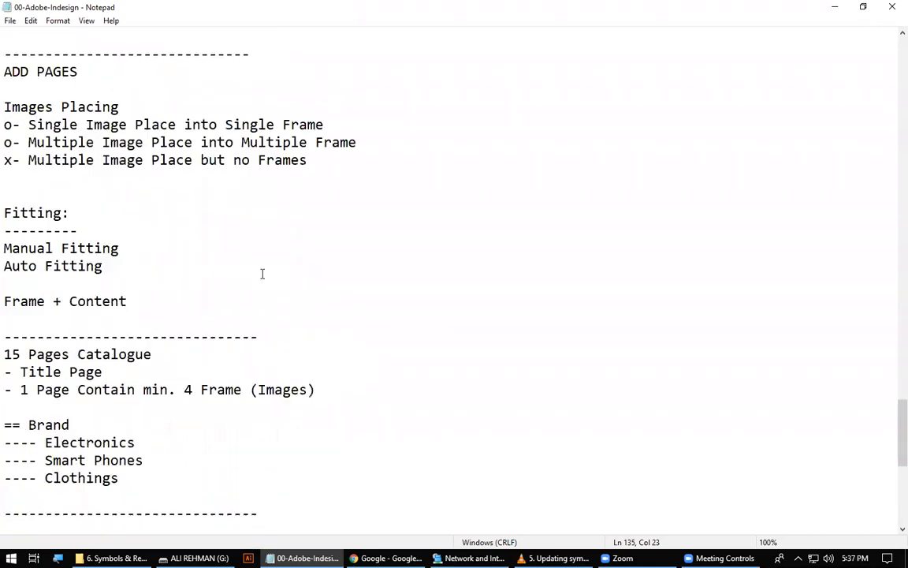
{"action": "scroll", "coordinate": [263, 274], "scroll_direction": "up", "scroll_amount": 6}
{"action": "scroll", "coordinate": [263, 273], "scroll_direction": "up", "scroll_amount": 16}
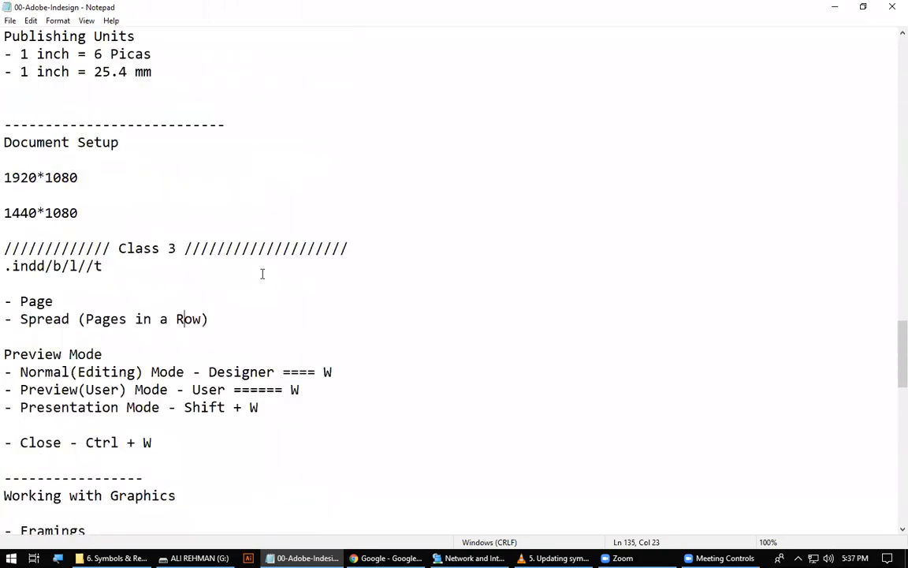
{"action": "scroll", "coordinate": [263, 273], "scroll_direction": "down", "scroll_amount": 12}
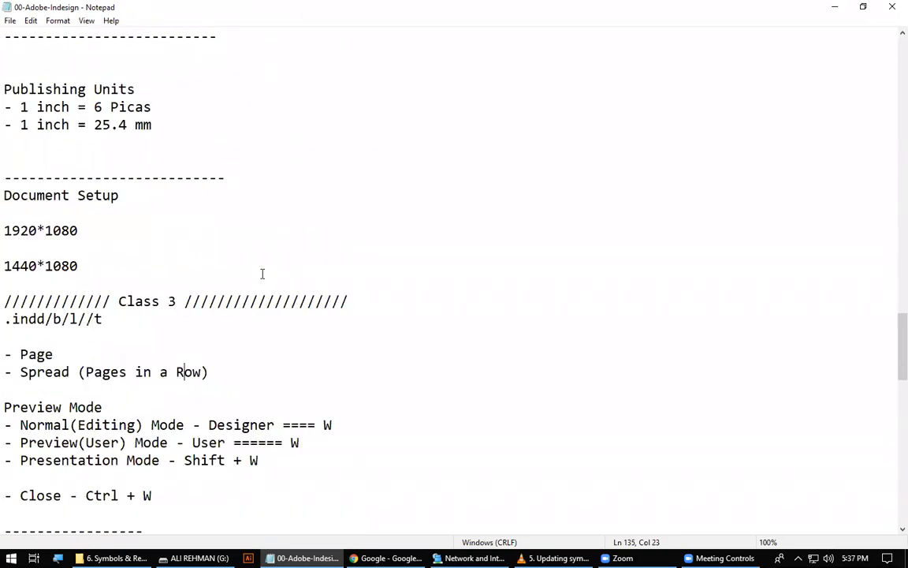
{"action": "scroll", "coordinate": [320, 301], "scroll_direction": "down", "scroll_amount": 7}
{"action": "scroll", "coordinate": [331, 296], "scroll_direction": "up", "scroll_amount": 6}
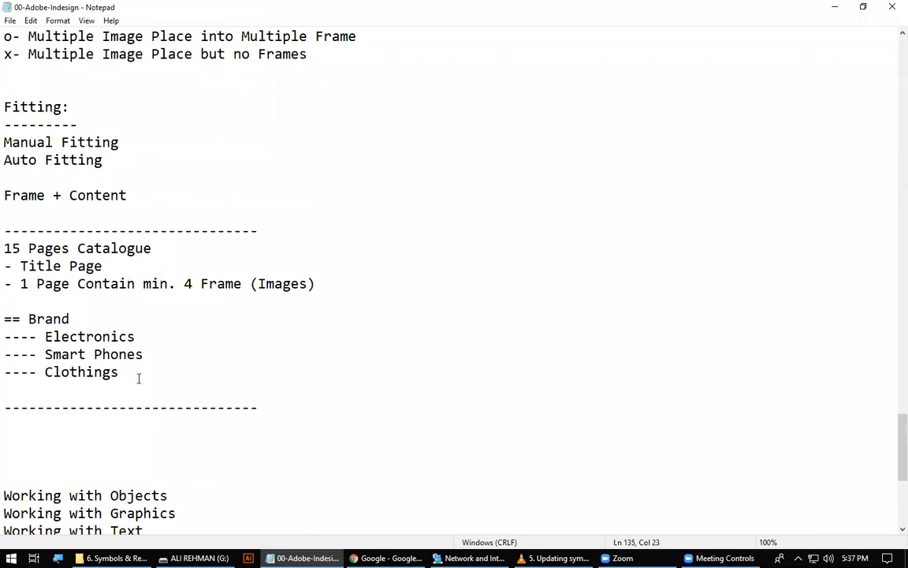
Replace the dashed line below the brand list with a copy of the Class 3 heading, leaving one blank line above it.
{"action": "scroll", "coordinate": [138, 379], "scroll_direction": "up", "scroll_amount": 12}
{"action": "left_click_drag", "start_coordinate": [358, 200], "coordinate": [4, 177]}
{"action": "key", "text": "ctrl+c"}
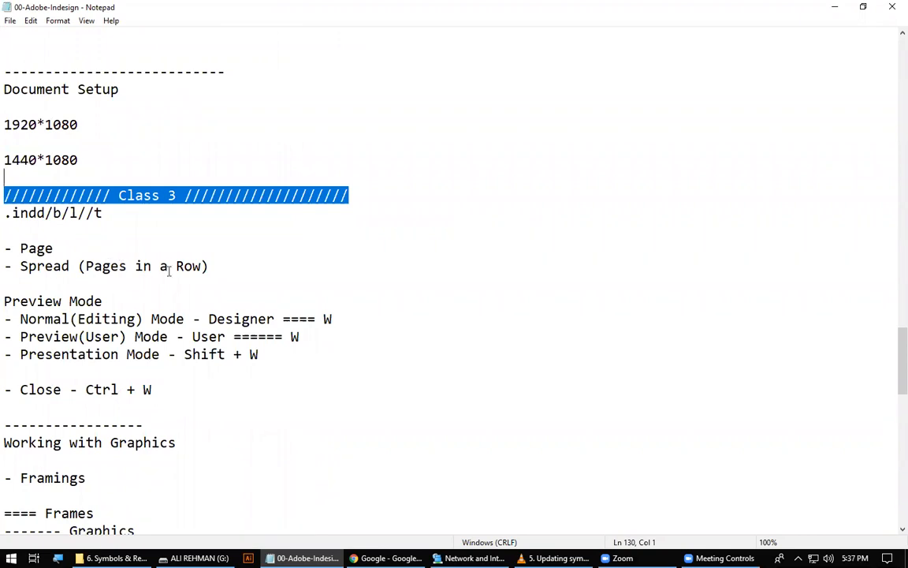
{"action": "scroll", "coordinate": [78, 359], "scroll_direction": "down", "scroll_amount": 13}
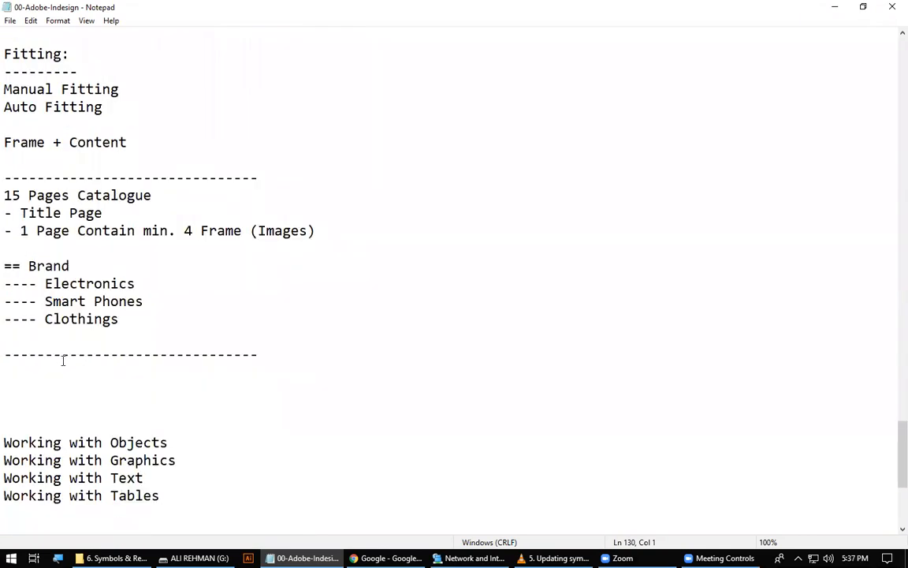
{"action": "left_click_drag", "start_coordinate": [5, 359], "coordinate": [267, 360]}
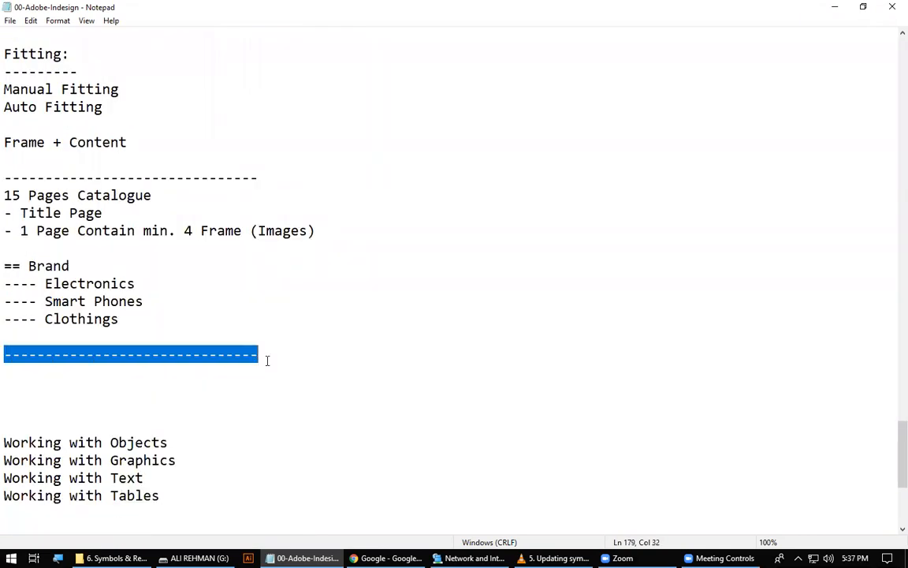
{"action": "key", "text": "ctrl+v"}
{"action": "left_click", "coordinate": [146, 353]}
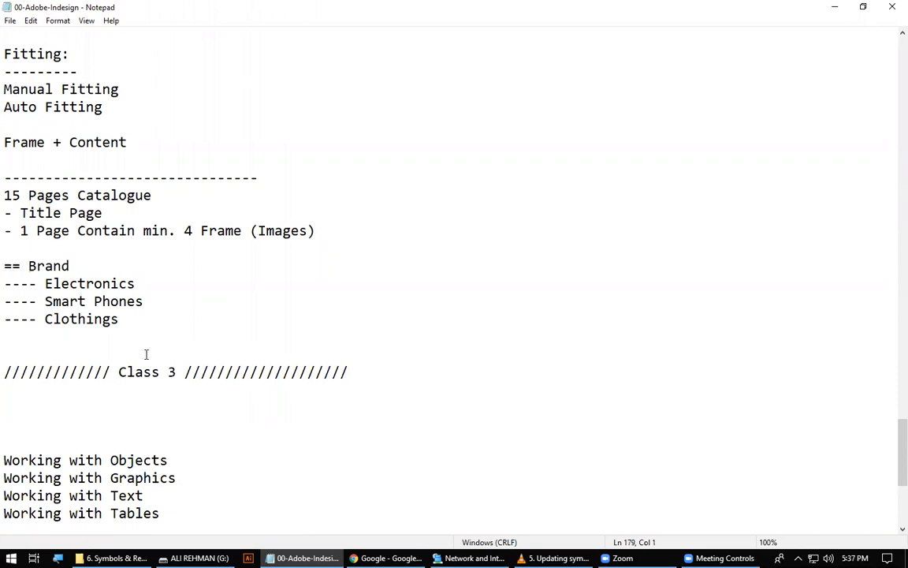
{"action": "key", "text": "BackSpace"}
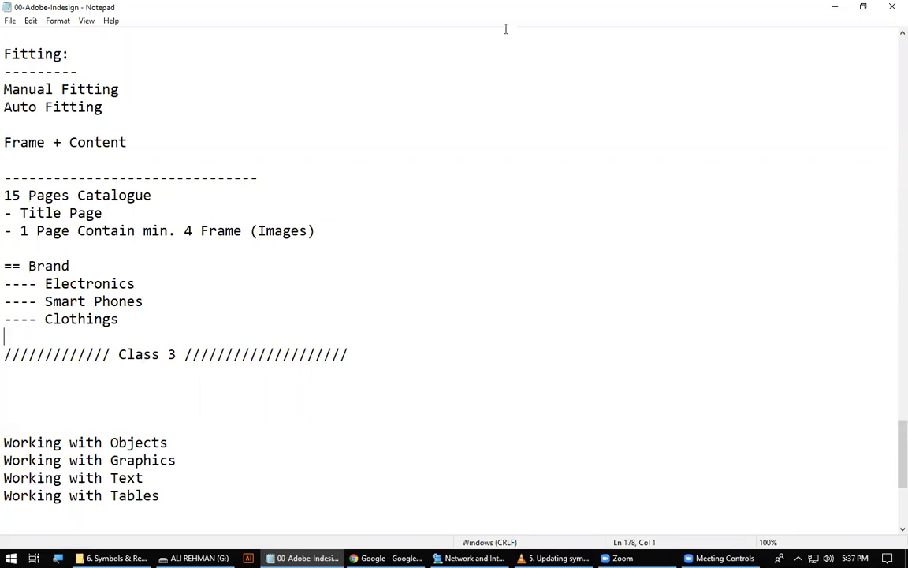
Insert a large block of blank lines between the copied Class 3 heading and the Working with Objects list.
{"action": "scroll", "coordinate": [506, 29], "scroll_direction": "up", "scroll_amount": 5}
{"action": "scroll", "coordinate": [506, 29], "scroll_direction": "down", "scroll_amount": 9}
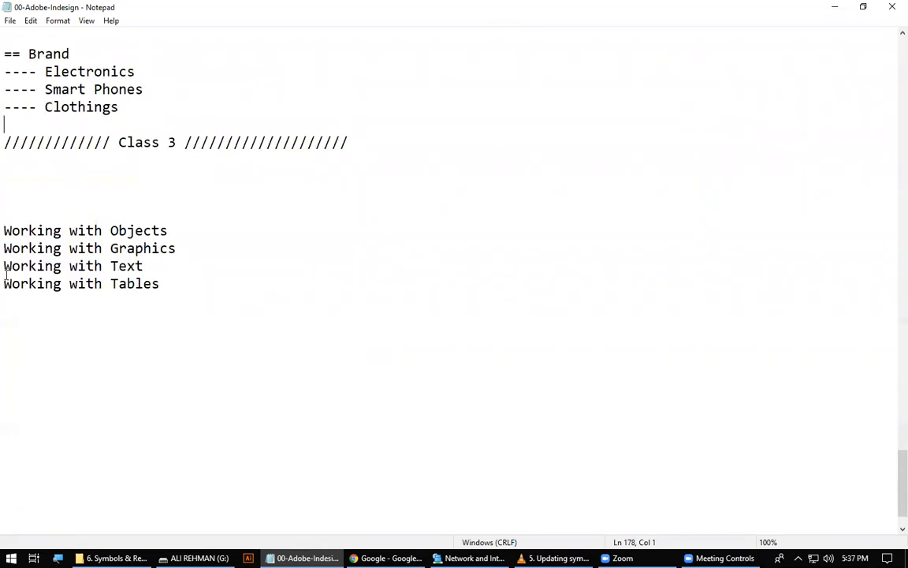
{"action": "left_click", "coordinate": [65, 160]}
{"action": "key", "text": "Return"}
{"action": "key", "text": "Return"}
{"action": "key", "text": "Return"}
{"action": "key", "text": "Return"}
{"action": "key", "text": "Return"}
{"action": "key", "text": "Return"}
{"action": "key", "text": "Return"}
{"action": "key", "text": "Return"}
{"action": "key", "text": "Return"}
{"action": "key", "text": "Return"}
{"action": "key", "text": "Return"}
{"action": "key", "text": "Return"}
{"action": "key", "text": "Return"}
{"action": "key", "text": "Return"}
{"action": "key", "text": "Return"}
{"action": "key", "text": "Return"}
{"action": "key", "text": "Return"}
{"action": "key", "text": "Return"}
{"action": "key", "text": "Return"}
{"action": "key", "text": "Return"}
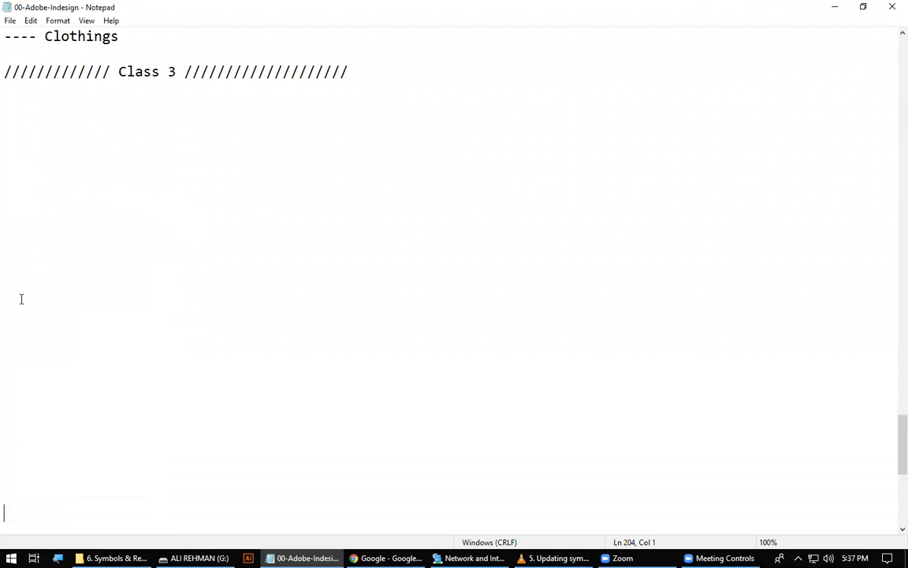
{"action": "key", "text": "BackSpace"}
{"action": "key", "text": "BackSpace"}
{"action": "key", "text": "BackSpace"}
{"action": "key", "text": "BackSpace"}
{"action": "key", "text": "BackSpace"}
{"action": "key", "text": "BackSpace"}
{"action": "key", "text": "BackSpace"}
{"action": "key", "text": "BackSpace"}
{"action": "key", "text": "BackSpace"}
{"action": "key", "text": "BackSpace"}
{"action": "key", "text": "BackSpace"}
{"action": "key", "text": "BackSpace"}
{"action": "key", "text": "BackSpace"}
{"action": "key", "text": "BackSpace"}
{"action": "key", "text": "BackSpace"}
{"action": "key", "text": "BackSpace"}
{"action": "key", "text": "BackSpace"}
{"action": "key", "text": "BackSpace"}
{"action": "key", "text": "BackSpace"}
{"action": "key", "text": "BackSpace"}
Renumber the copied heading below the brand list to Class 4 and write "Gap Tool" on the line beneath it.
{"action": "scroll", "coordinate": [99, 223], "scroll_direction": "up", "scroll_amount": 19}
{"action": "scroll", "coordinate": [114, 236], "scroll_direction": "down", "scroll_amount": 6}
{"action": "scroll", "coordinate": [114, 237], "scroll_direction": "down", "scroll_amount": 7}
{"action": "double_click", "coordinate": [170, 388]}
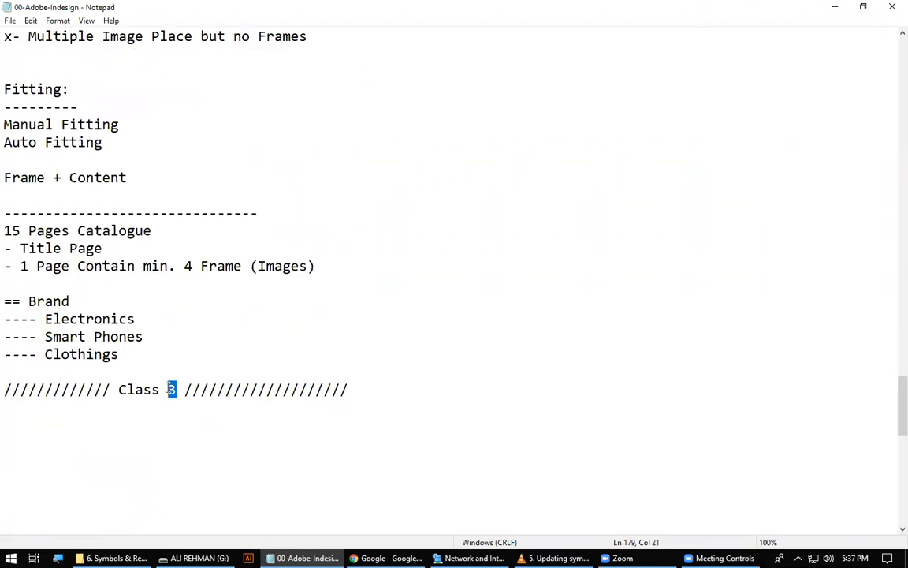
{"action": "type", "text": "4"}
{"action": "left_click", "coordinate": [131, 406]}
{"action": "scroll", "coordinate": [118, 407], "scroll_direction": "down", "scroll_amount": 3}
{"action": "type", "text": "Gap Tool"}
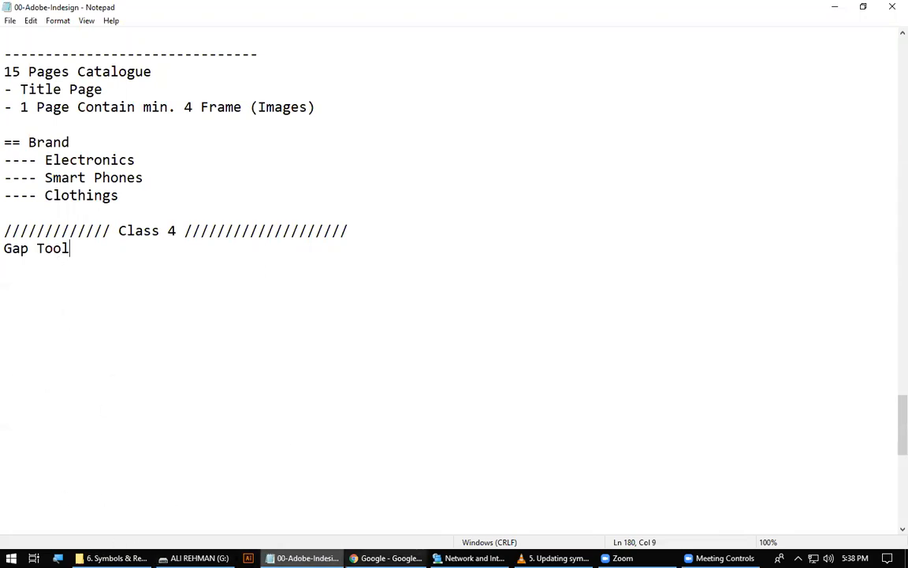
{"action": "left_click", "coordinate": [11, 558]}
{"action": "type", "text": "indesgin"}
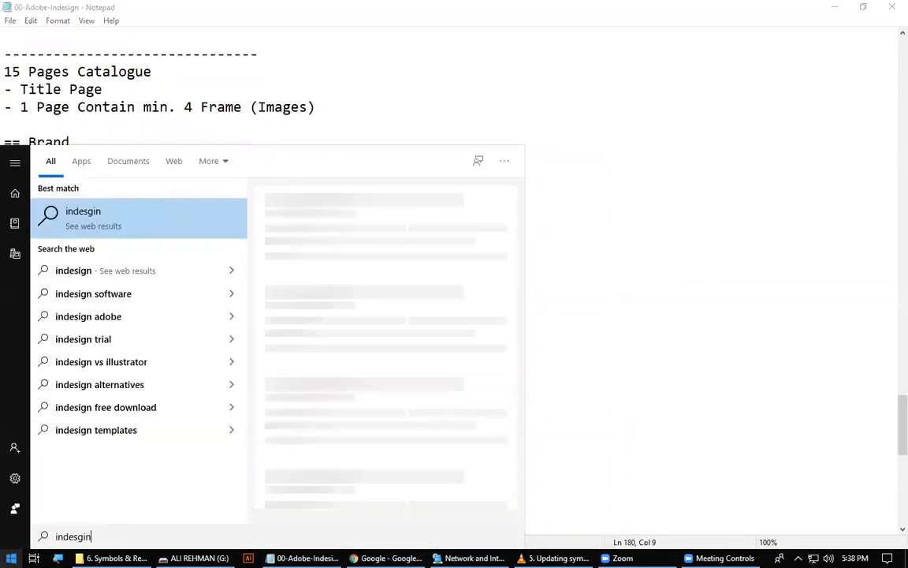
{"action": "key", "text": "Return"}
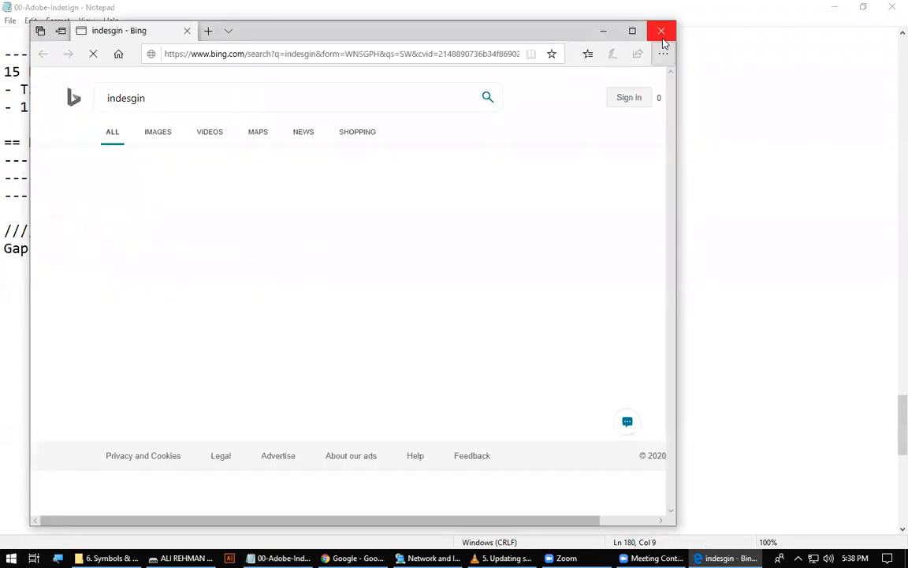
{"action": "left_click", "coordinate": [662, 31]}
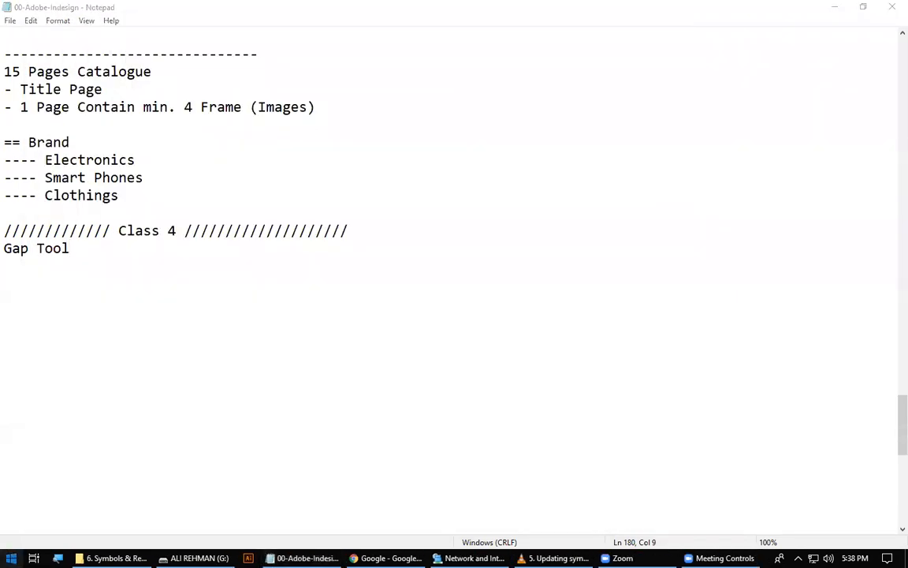
Search the computer for "indesign" and launch Adobe InDesign CC 2015.
{"action": "key", "text": "super"}
{"action": "type", "text": "indesign"}
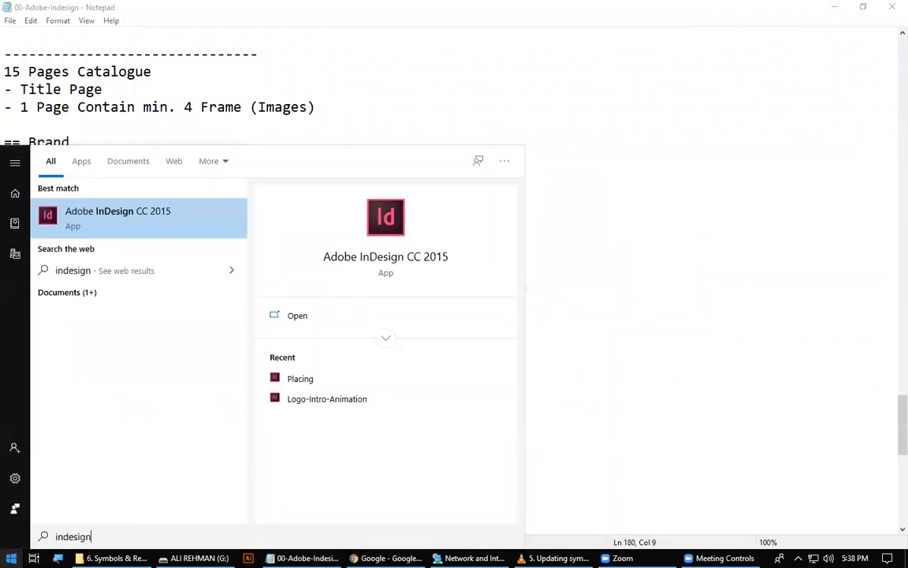
{"action": "key", "text": "Return"}
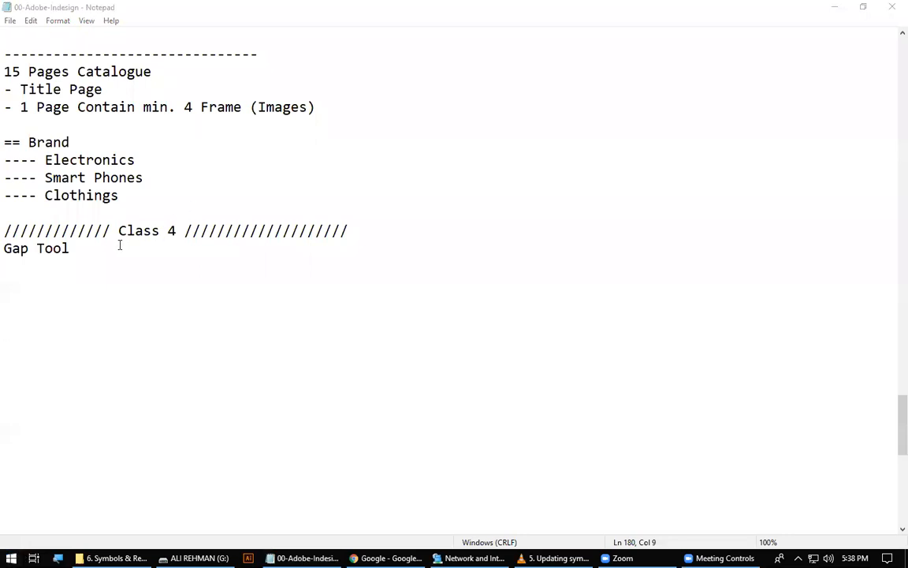
{"action": "left_click", "coordinate": [337, 245]}
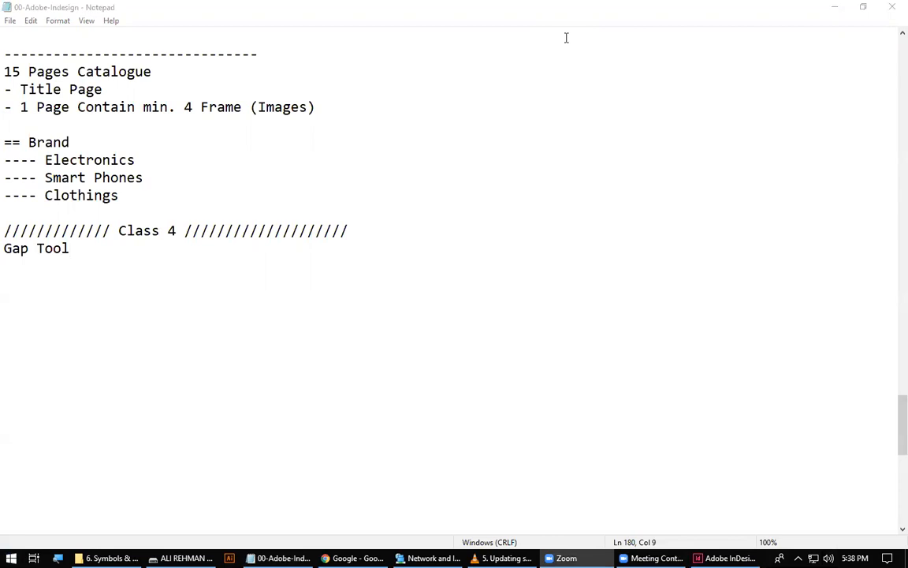
Switch to InDesign and dismiss the What's New window.
{"action": "left_click", "coordinate": [263, 412]}
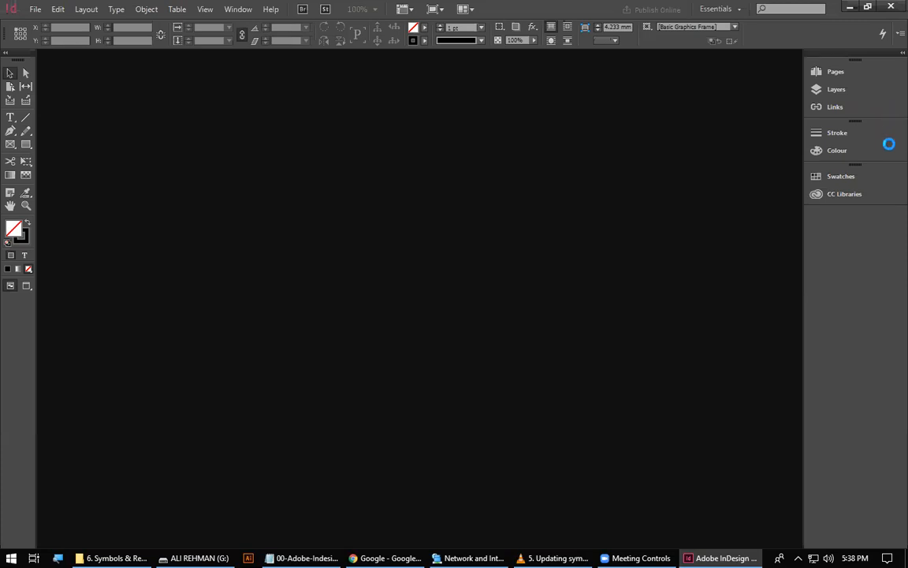
{"action": "mouse_move", "coordinate": [722, 557]}
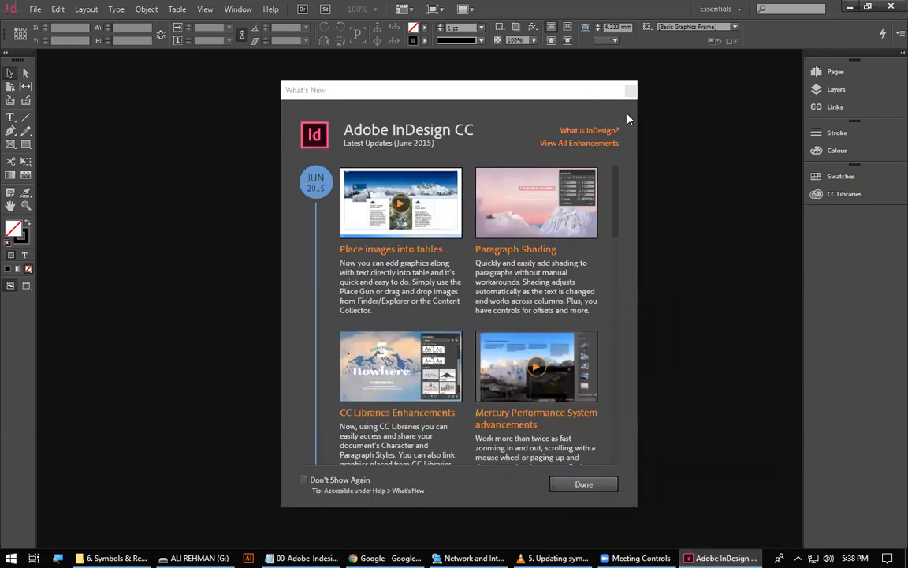
{"action": "left_click", "coordinate": [630, 91]}
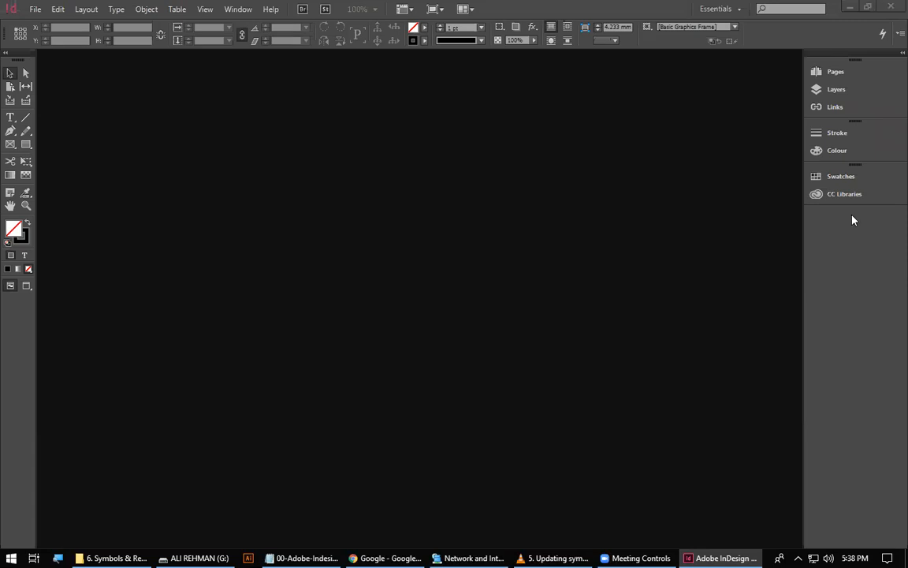
Create a 10-page A4 print document with facing pages, two columns, a 4 mm gutter and 12 mm margins.
{"action": "left_click", "coordinate": [35, 9]}
{"action": "mouse_move", "coordinate": [35, 25]}
{"action": "left_click", "coordinate": [251, 24]}
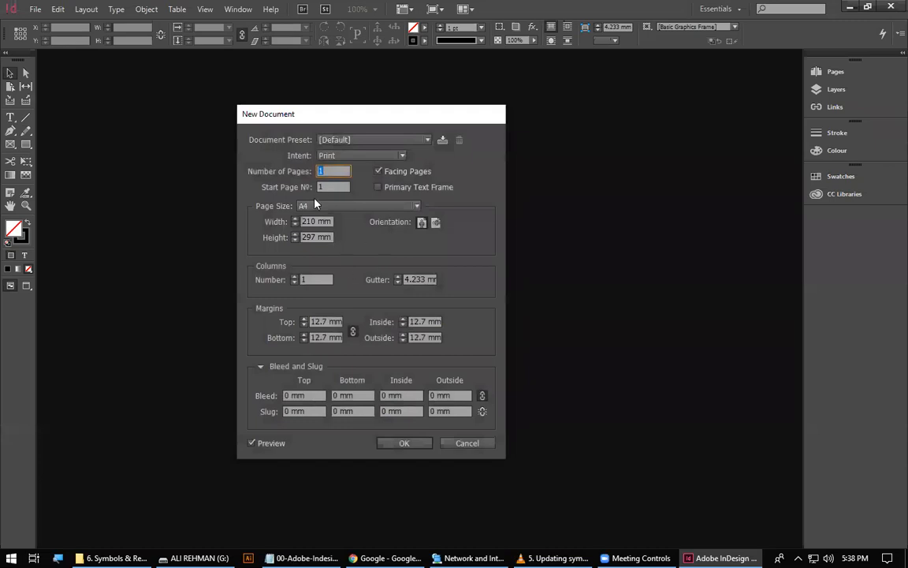
{"action": "type", "text": "10"}
{"action": "left_click", "coordinate": [397, 282]}
{"action": "left_click", "coordinate": [397, 282]}
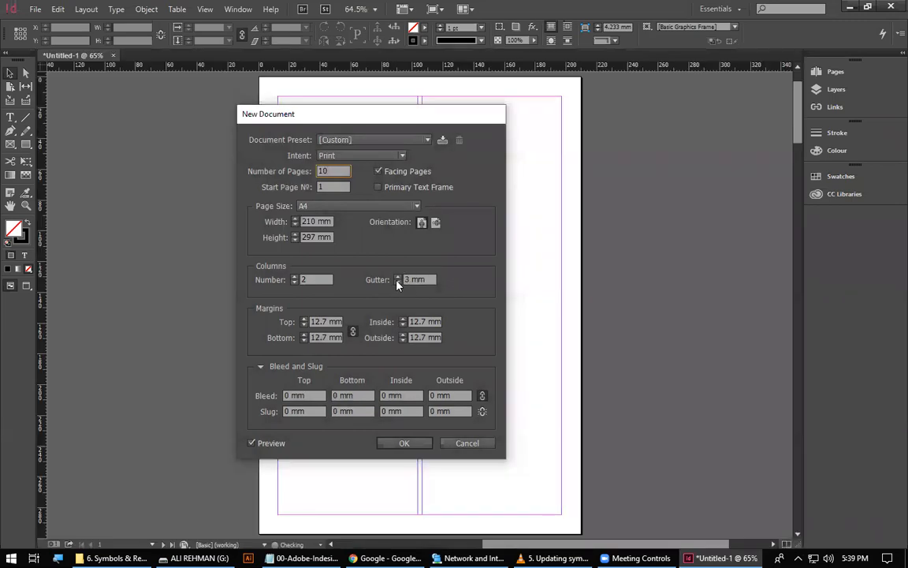
{"action": "left_click", "coordinate": [397, 277]}
{"action": "left_click", "coordinate": [304, 324]}
{"action": "left_click", "coordinate": [408, 443]}
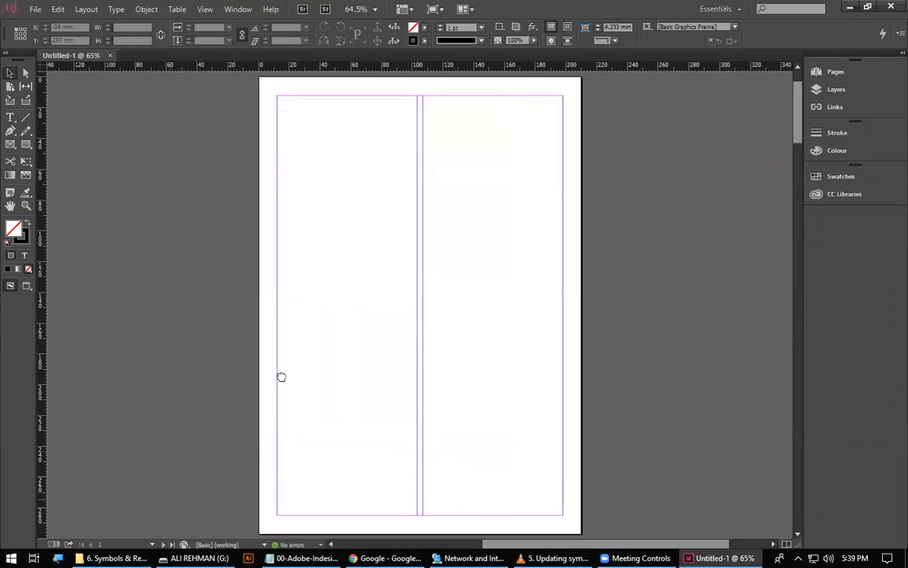
Activate the Rectangle Frame tool with the page 2–3 spread in view.
{"action": "left_click_drag", "start_coordinate": [168, 497], "coordinate": [234, 283]}
{"action": "left_click_drag", "start_coordinate": [428, 516], "coordinate": [295, 294]}
{"action": "left_click_drag", "start_coordinate": [415, 327], "coordinate": [440, 331]}
{"action": "left_click", "coordinate": [11, 144]}
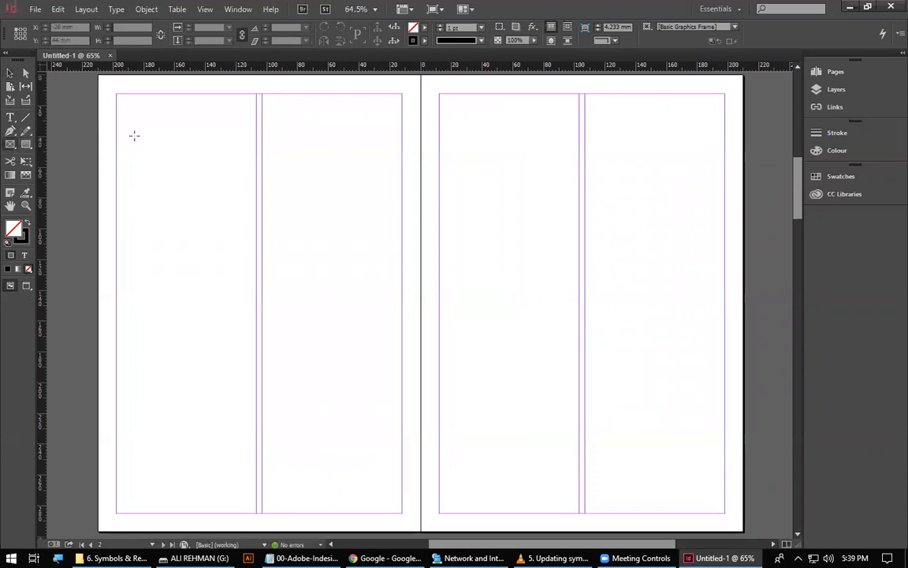
{"action": "left_click_drag", "start_coordinate": [117, 93], "coordinate": [359, 471]}
{"action": "key", "text": "ctrl+z"}
{"action": "key", "text": "ctrl+z"}
Fill the margin area of page 2 with a grid of rectangle frames in two columns and two rows.
{"action": "left_click_drag", "start_coordinate": [181, 430], "coordinate": [451, 124]}
{"action": "left_click_drag", "start_coordinate": [369, 520], "coordinate": [320, 266]}
{"action": "left_click_drag", "start_coordinate": [176, 82], "coordinate": [462, 503]}
{"action": "key", "text": "Up"}
{"action": "key", "text": "Right"}
Fill page 3 with a frame grid of two columns and three rows, 186 × 273 mm, aligning its left edge to the margin.
{"action": "left_click_drag", "start_coordinate": [619, 361], "coordinate": [382, 375]}
{"action": "left_click_drag", "start_coordinate": [260, 103], "coordinate": [547, 526]}
{"action": "key", "text": "Up"}
{"action": "key", "text": "Up"}
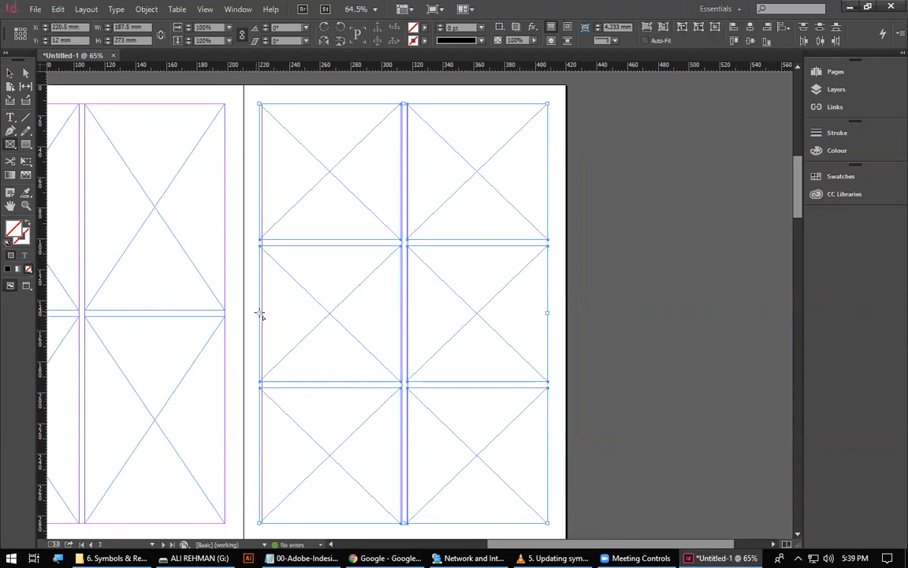
{"action": "left_click_drag", "start_coordinate": [257, 312], "coordinate": [261, 312]}
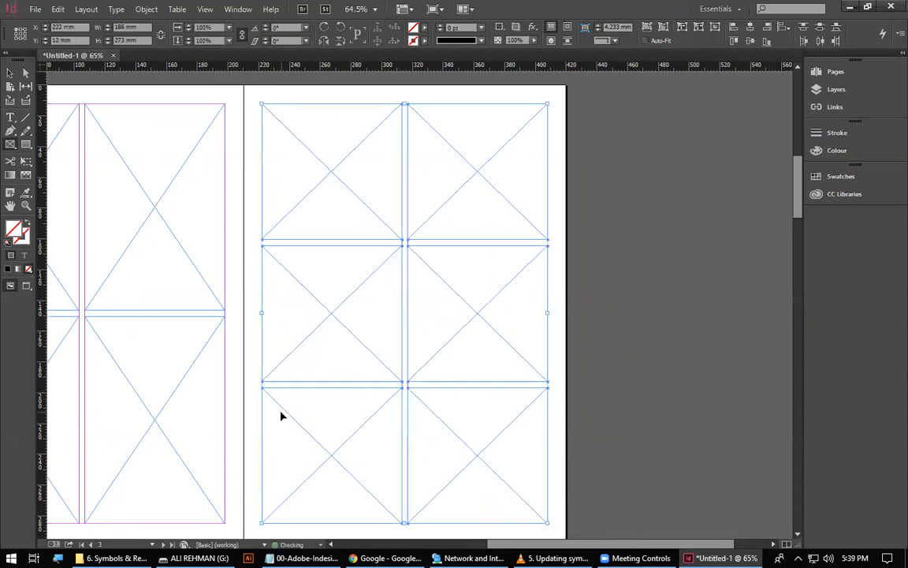
Fill the margin area of page 4 with a 186 × 273 mm frame grid of two columns and four rows.
{"action": "left_click_drag", "start_coordinate": [228, 373], "coordinate": [285, 166]}
{"action": "left_click_drag", "start_coordinate": [339, 394], "coordinate": [220, 234]}
{"action": "left_click_drag", "start_coordinate": [93, 107], "coordinate": [377, 526]}
{"action": "key", "text": "Up"}
{"action": "key", "text": "Up"}
{"action": "key", "text": "Up"}
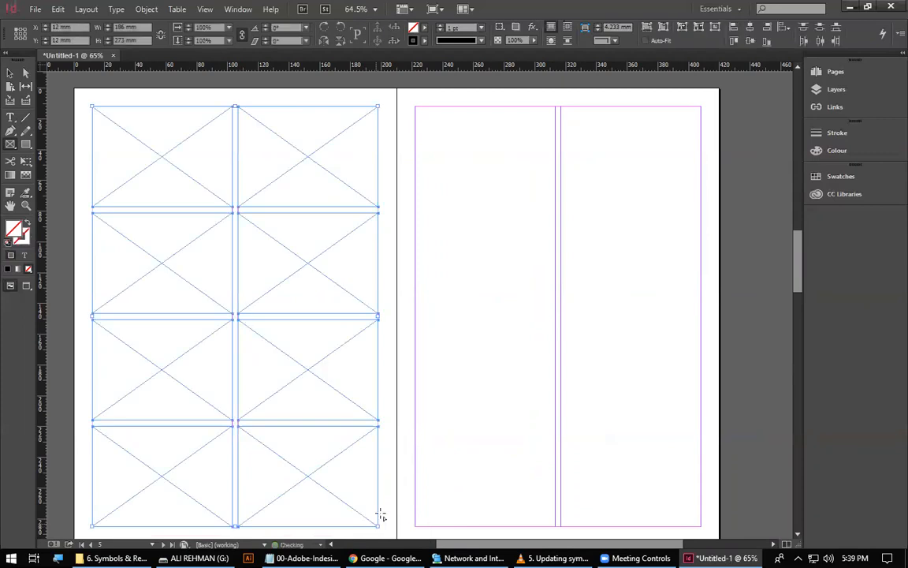
Try shifting page 2's horizontal gaps by resizing frames individually, up in the left column and down in the right.
{"action": "scroll", "coordinate": [361, 249], "scroll_direction": "up", "scroll_amount": 6}
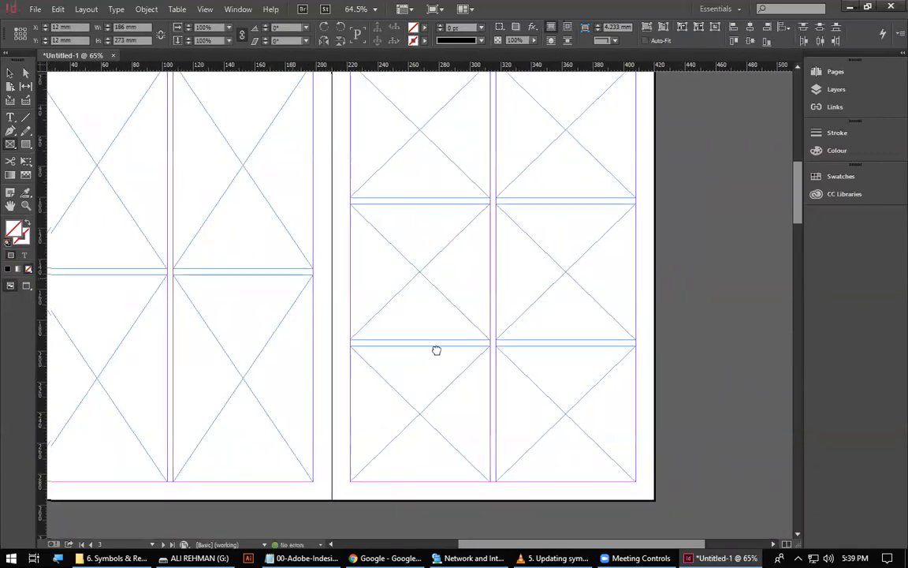
{"action": "scroll", "coordinate": [355, 310], "scroll_direction": "left", "scroll_amount": 2}
{"action": "left_click", "coordinate": [9, 72]}
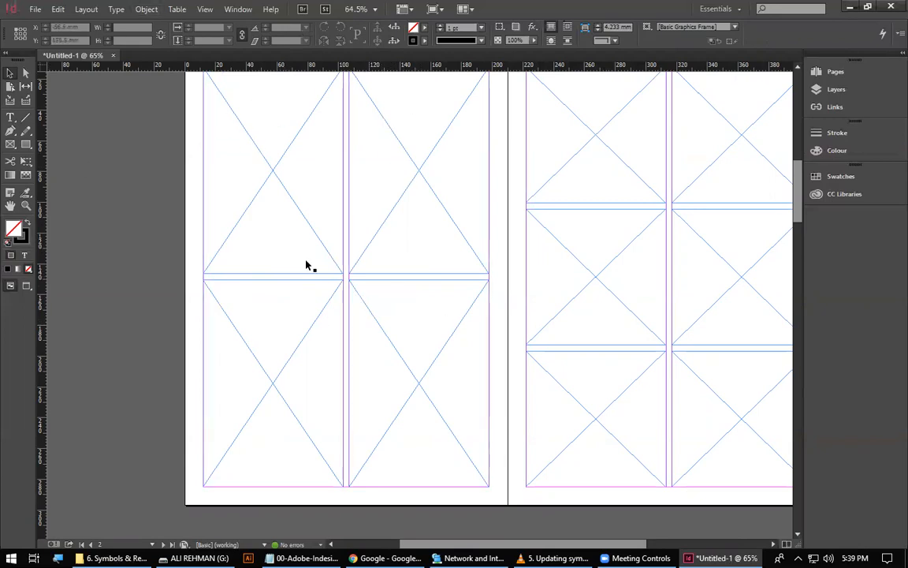
{"action": "left_click", "coordinate": [259, 249]}
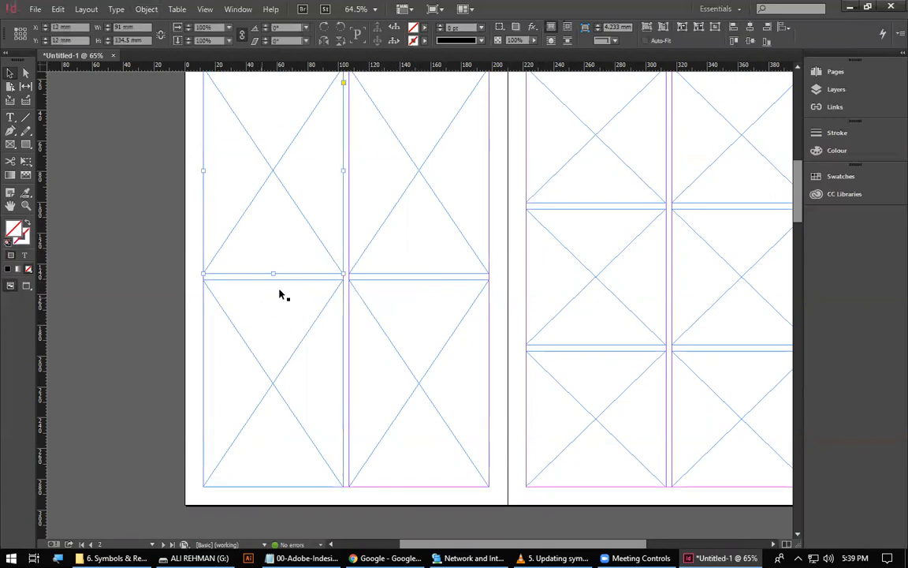
{"action": "left_click_drag", "start_coordinate": [270, 262], "coordinate": [260, 161]}
{"action": "left_click_drag", "start_coordinate": [275, 278], "coordinate": [265, 178]}
{"action": "left_click", "coordinate": [411, 273]}
{"action": "left_click_drag", "start_coordinate": [411, 274], "coordinate": [414, 353]}
{"action": "left_click", "coordinate": [417, 303]}
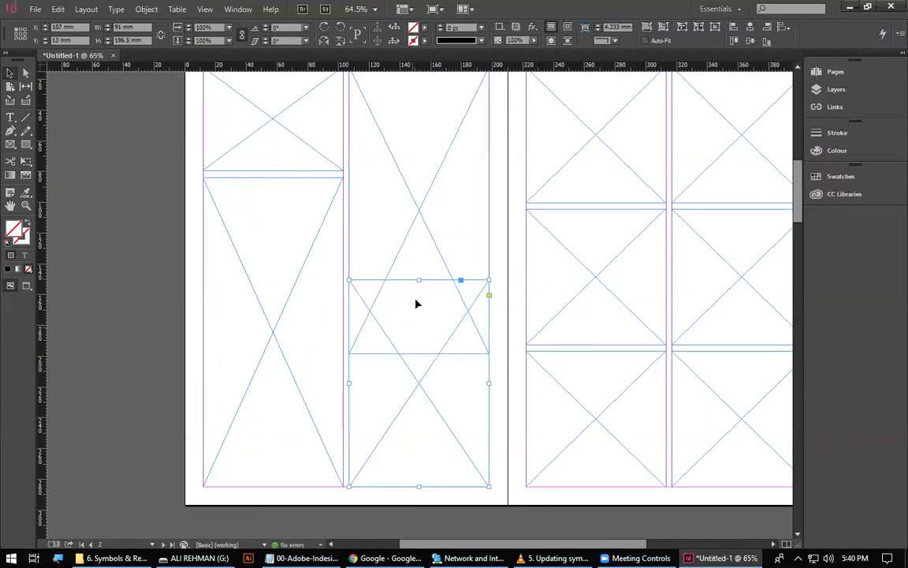
{"action": "left_click_drag", "start_coordinate": [419, 280], "coordinate": [423, 360]}
Undo the individual frame resizes on page 2 and deselect the frame.
{"action": "key", "text": "ctrl+z"}
{"action": "key", "text": "ctrl+z"}
{"action": "key", "text": "ctrl+z"}
{"action": "key", "text": "ctrl+z"}
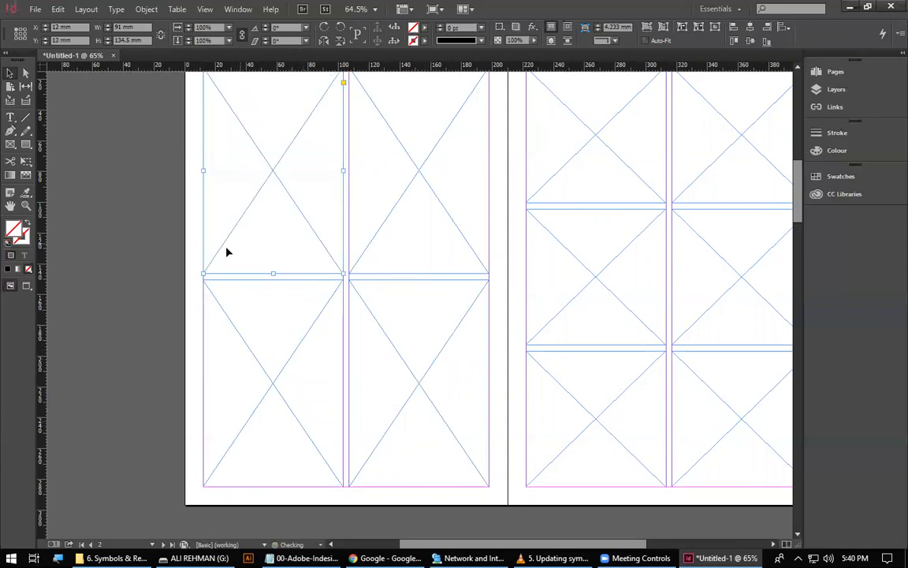
{"action": "left_click", "coordinate": [200, 252]}
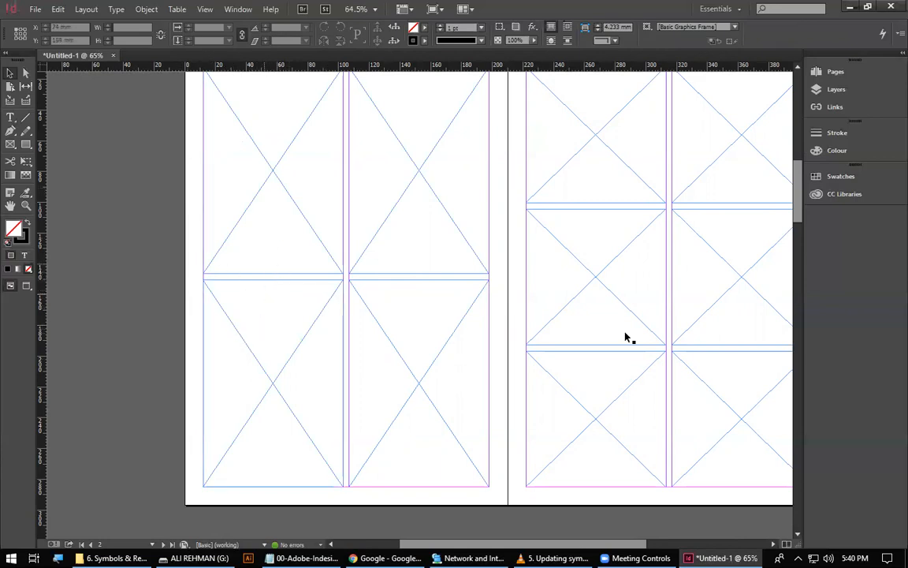
Fill the margin area of page 5 with a 186 × 273 mm frame grid of two columns and two rows.
{"action": "key", "text": "space"}
{"action": "left_click_drag", "start_coordinate": [488, 444], "coordinate": [394, 48]}
{"action": "left_click_drag", "start_coordinate": [512, 250], "coordinate": [379, 297]}
{"action": "left_click", "coordinate": [10, 144]}
{"action": "left_click_drag", "start_coordinate": [196, 100], "coordinate": [482, 435]}
{"action": "key", "text": "Up"}
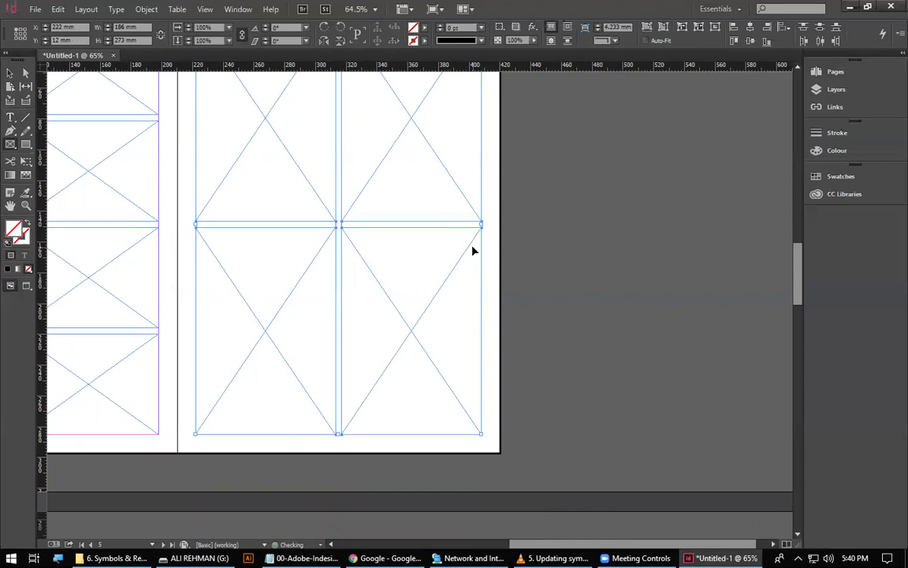
{"action": "key", "text": "ctrl+n"}
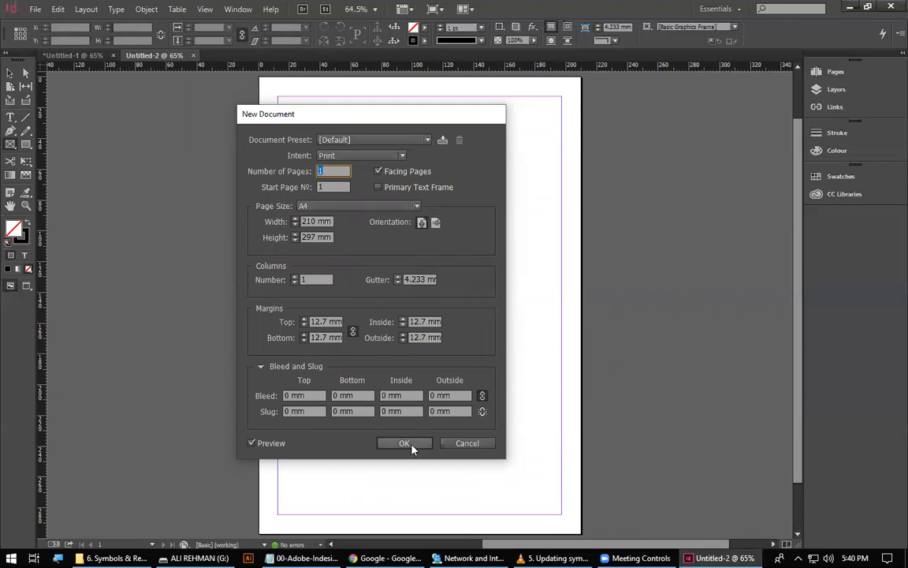
{"action": "left_click", "coordinate": [461, 444]}
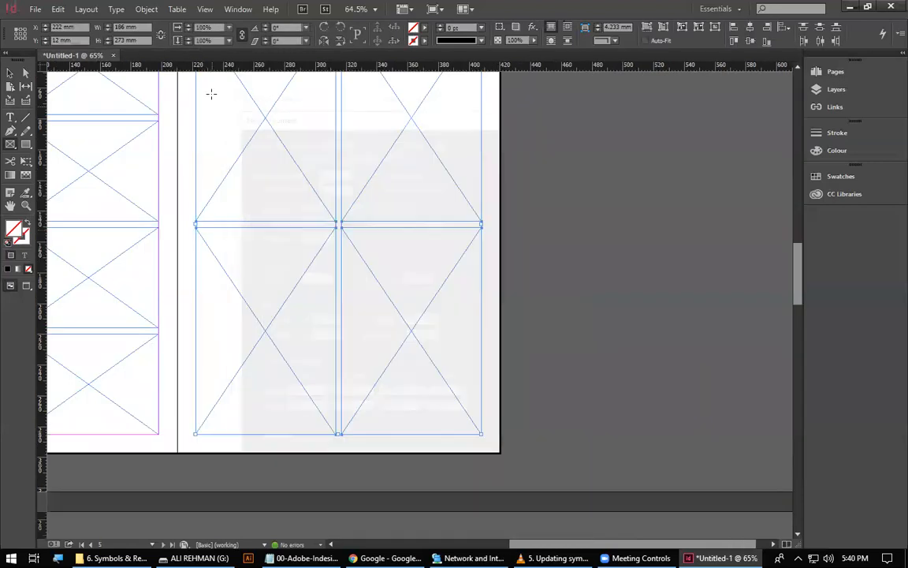
Return to the page 2–3 spread and activate the Gap Tool.
{"action": "left_click_drag", "start_coordinate": [210, 231], "coordinate": [363, 348]}
{"action": "left_click_drag", "start_coordinate": [521, 375], "coordinate": [475, 276]}
{"action": "left_click_drag", "start_coordinate": [528, 188], "coordinate": [442, 423]}
{"action": "left_click_drag", "start_coordinate": [292, 108], "coordinate": [325, 249]}
{"action": "left_click_drag", "start_coordinate": [436, 205], "coordinate": [547, 229]}
{"action": "left_click_drag", "start_coordinate": [535, 346], "coordinate": [300, 274]}
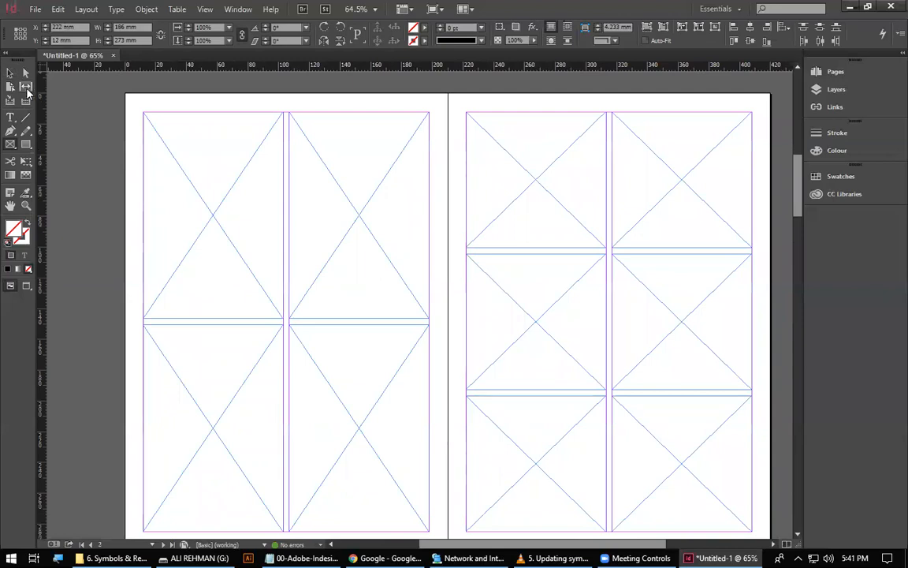
{"action": "left_click", "coordinate": [27, 89]}
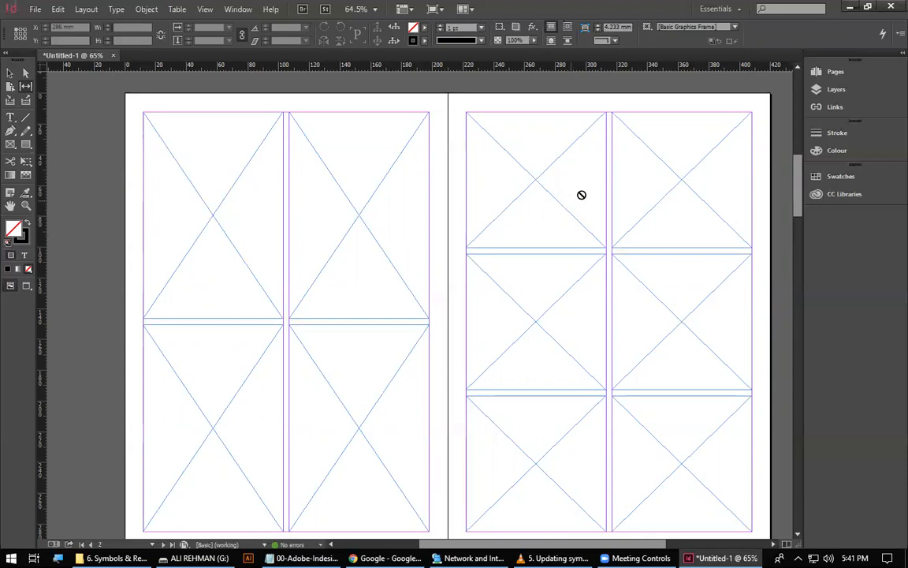
Try moving page 2's full-width horizontal gap down and up and its vertical gap left with the Gap Tool, undoing each move.
{"action": "left_click_drag", "start_coordinate": [304, 412], "coordinate": [339, 110]}
{"action": "left_click_drag", "start_coordinate": [299, 339], "coordinate": [236, 118]}
{"action": "left_click_drag", "start_coordinate": [201, 272], "coordinate": [181, 217]}
{"action": "left_click_drag", "start_coordinate": [338, 180], "coordinate": [422, 245]}
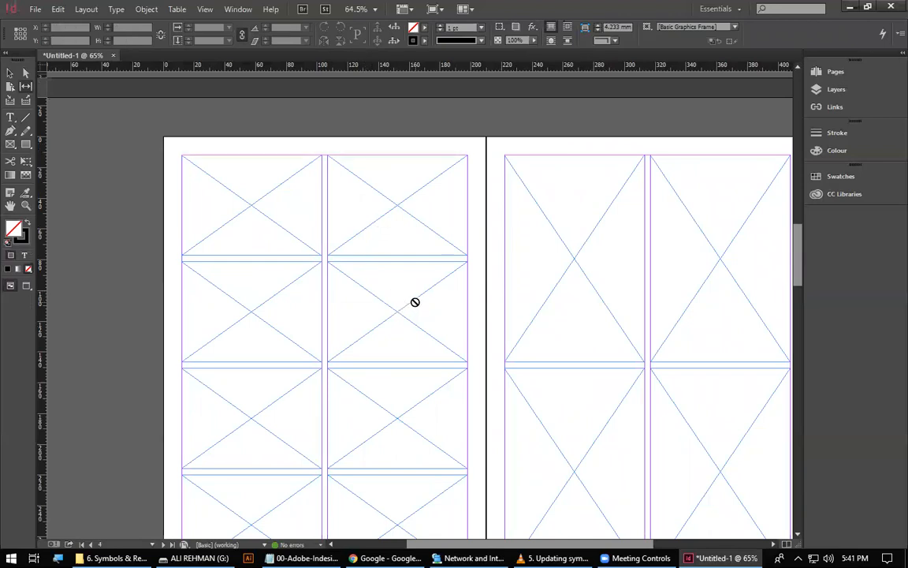
{"action": "scroll", "coordinate": [406, 211], "scroll_direction": "up", "scroll_amount": 8}
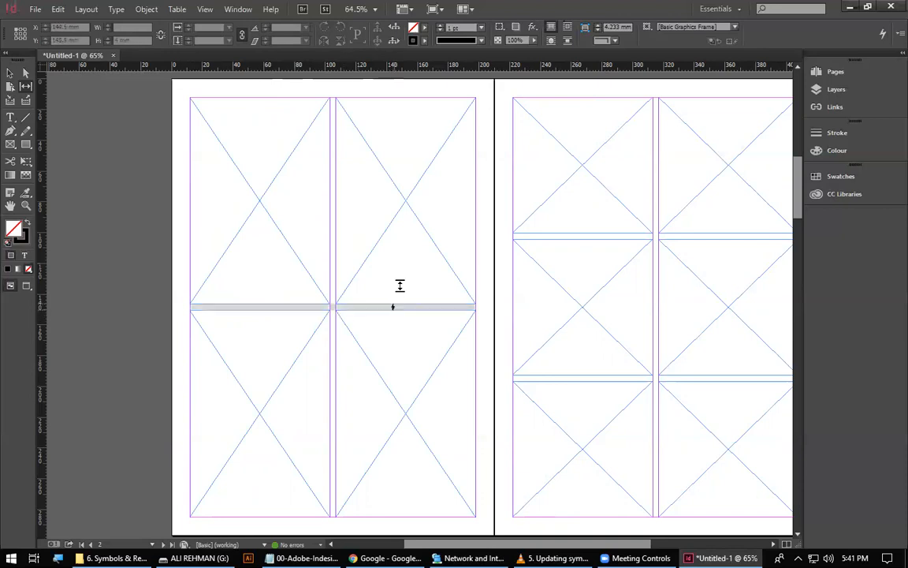
{"action": "left_click", "coordinate": [250, 308]}
{"action": "left_click_drag", "start_coordinate": [251, 309], "coordinate": [245, 439]}
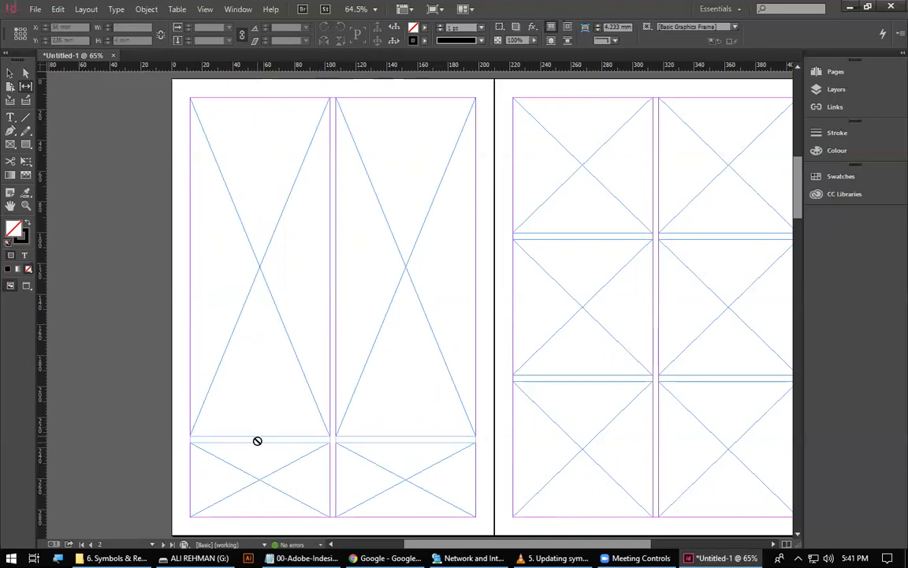
{"action": "left_click_drag", "start_coordinate": [253, 439], "coordinate": [253, 166]}
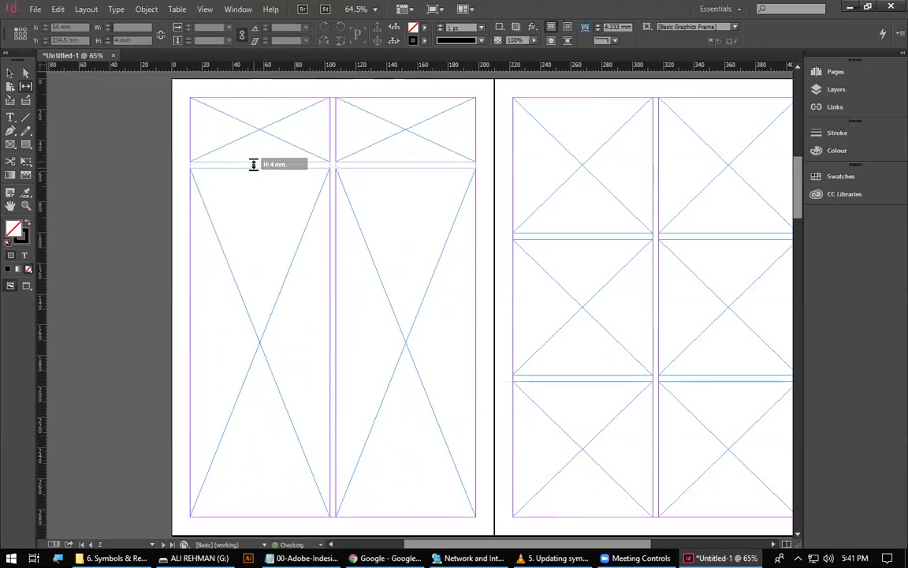
{"action": "key", "text": "ctrl+z"}
{"action": "key", "text": "ctrl+shift+z"}
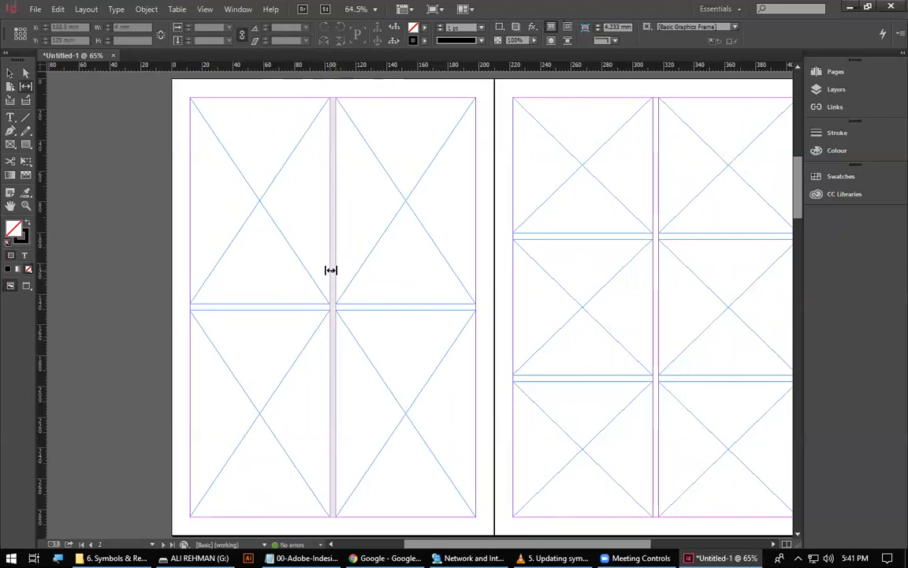
{"action": "left_click_drag", "start_coordinate": [330, 269], "coordinate": [240, 311]}
{"action": "key", "text": "ctrl+z"}
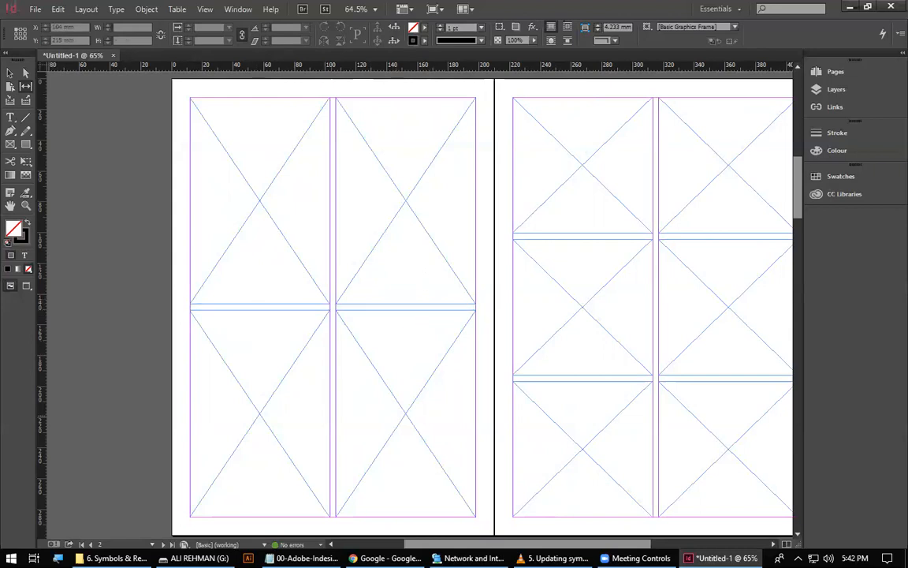
On page 2, move only the right column's horizontal gap up and only the left column's horizontal gap down.
{"action": "left_click", "coordinate": [304, 557]}
{"action": "key", "text": "alt+Tab"}
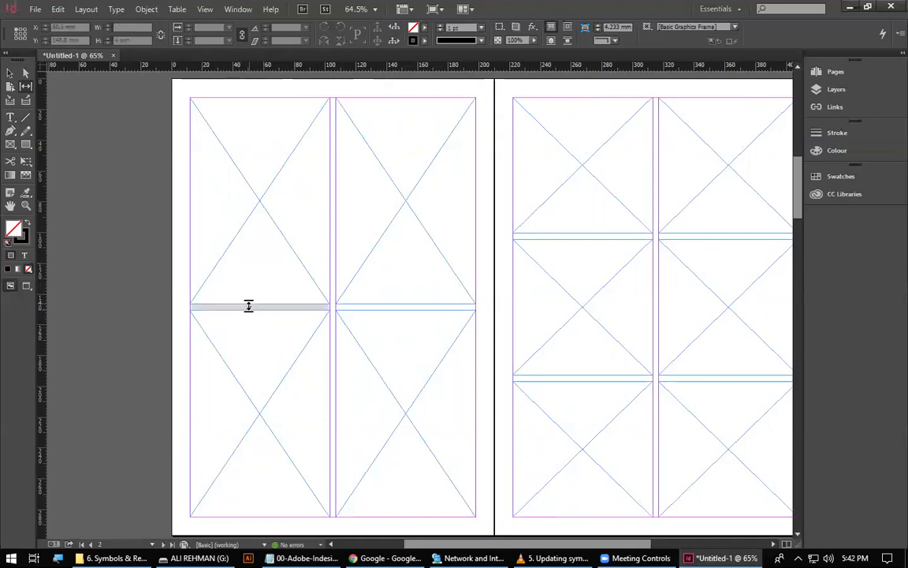
{"action": "left_click_drag", "start_coordinate": [394, 305], "coordinate": [398, 197]}
{"action": "left_click_drag", "start_coordinate": [284, 306], "coordinate": [287, 419]}
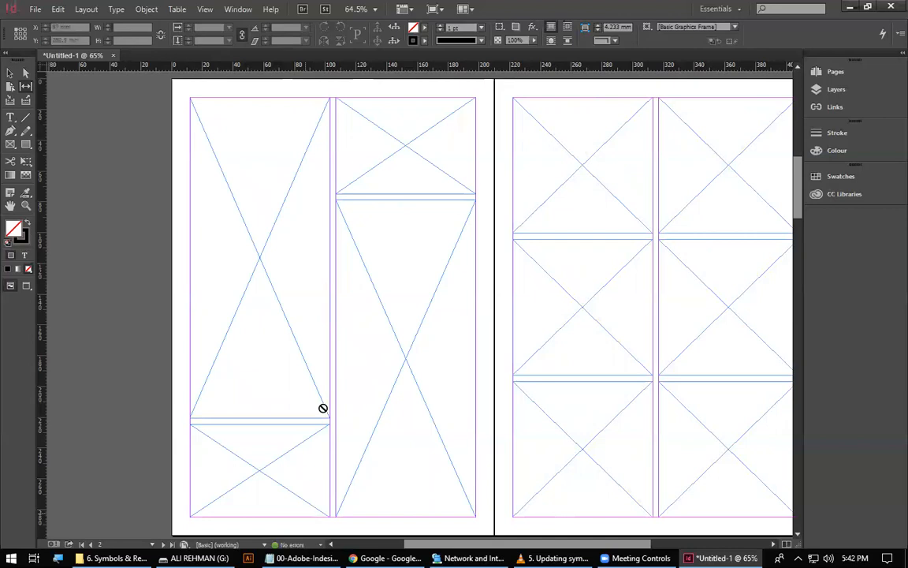
Try shifting the vertical gap right in page 3's top row and left in its bottom row, and undo both moves.
{"action": "left_click_drag", "start_coordinate": [680, 303], "coordinate": [395, 327]}
{"action": "left_click_drag", "start_coordinate": [369, 205], "coordinate": [424, 204]}
{"action": "left_click_drag", "start_coordinate": [372, 468], "coordinate": [318, 469]}
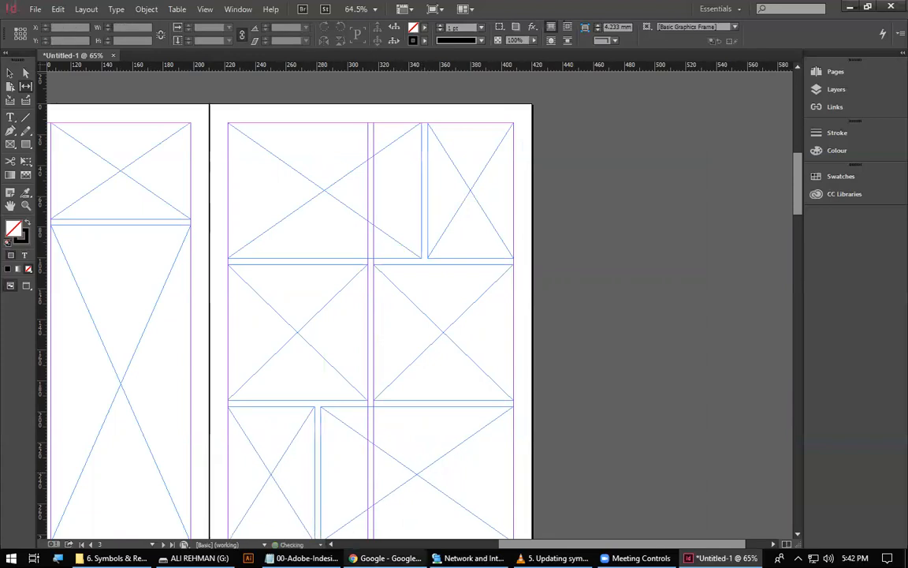
{"action": "left_click_drag", "start_coordinate": [290, 378], "coordinate": [415, 346]}
{"action": "key", "text": "ctrl+z"}
{"action": "key", "text": "ctrl+z"}
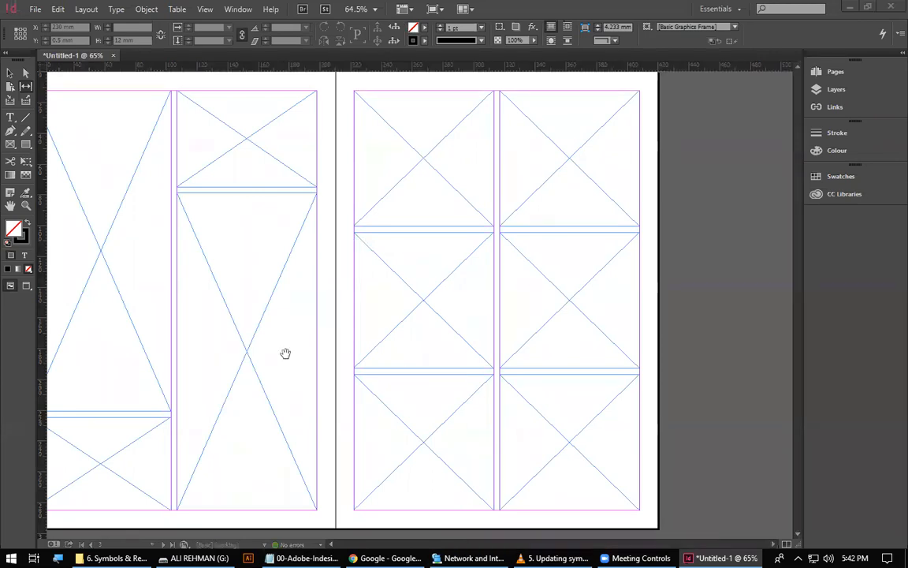
Look over the frame grids and zoom in on the horizontal gap on page 5 to examine its height.
{"action": "left_click_drag", "start_coordinate": [285, 353], "coordinate": [399, 266]}
{"action": "left_click_drag", "start_coordinate": [531, 187], "coordinate": [294, 350]}
{"action": "left_click_drag", "start_coordinate": [351, 263], "coordinate": [418, 259]}
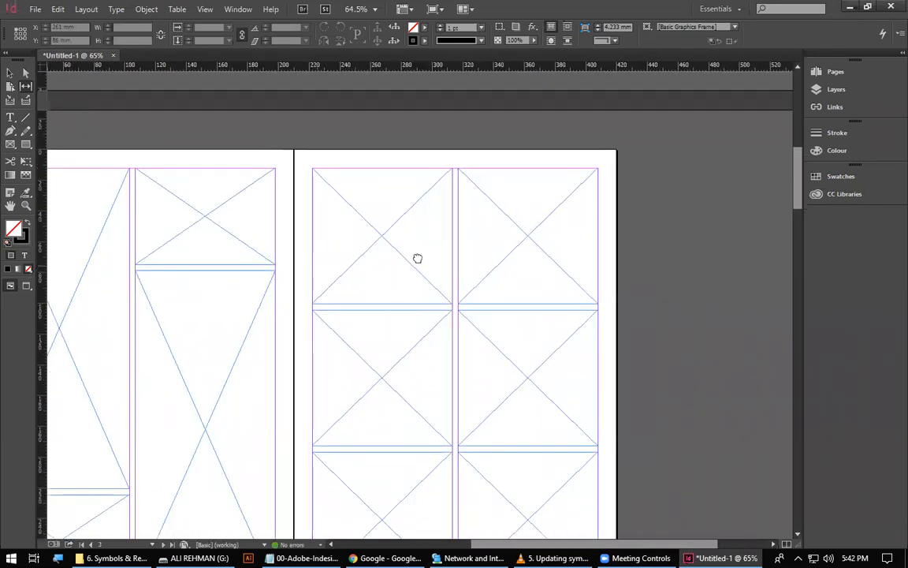
{"action": "left_click_drag", "start_coordinate": [240, 403], "coordinate": [311, 274]}
{"action": "left_click_drag", "start_coordinate": [202, 405], "coordinate": [212, 208]}
{"action": "left_click_drag", "start_coordinate": [243, 420], "coordinate": [208, 187]}
{"action": "left_click_drag", "start_coordinate": [364, 399], "coordinate": [455, 355]}
{"action": "left_click_drag", "start_coordinate": [595, 319], "coordinate": [410, 318]}
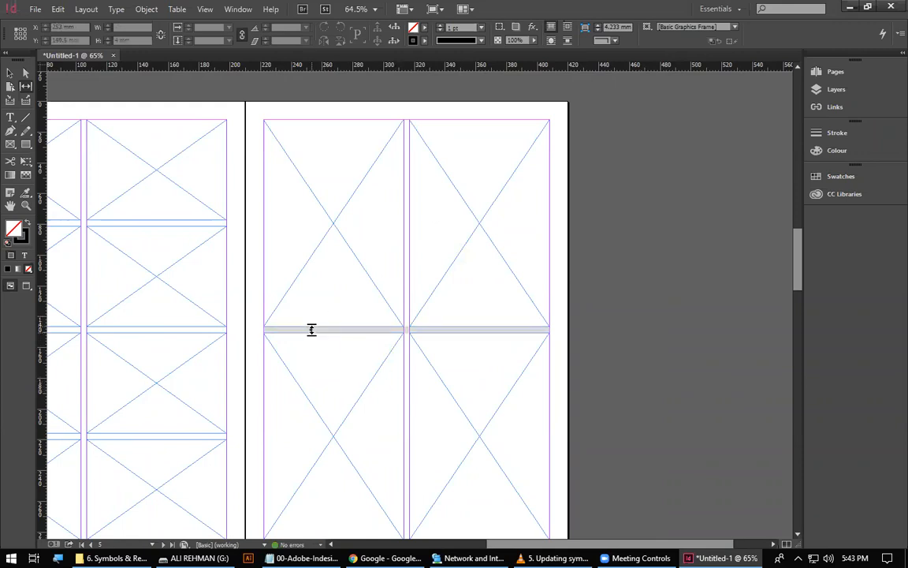
{"action": "mouse_move", "coordinate": [312, 331]}
{"action": "left_mouse_down"}
{"action": "mouse_move", "coordinate": [319, 443]}
{"action": "mouse_move", "coordinate": [321, 324]}
{"action": "mouse_move", "coordinate": [310, 509]}
{"action": "mouse_move", "coordinate": [324, 330]}
{"action": "mouse_move", "coordinate": [322, 468]}
{"action": "mouse_move", "coordinate": [322, 324]}
{"action": "mouse_move", "coordinate": [314, 443]}
{"action": "mouse_move", "coordinate": [320, 329]}
{"action": "mouse_move", "coordinate": [326, 404]}
{"action": "mouse_move", "coordinate": [323, 331]}
{"action": "left_mouse_up"}
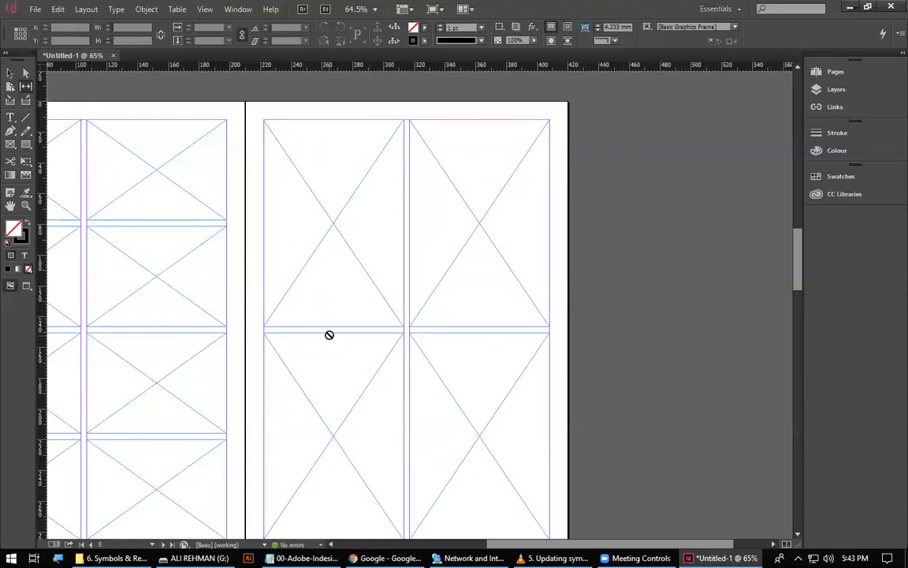
{"action": "left_click_drag", "start_coordinate": [313, 311], "coordinate": [351, 341]}
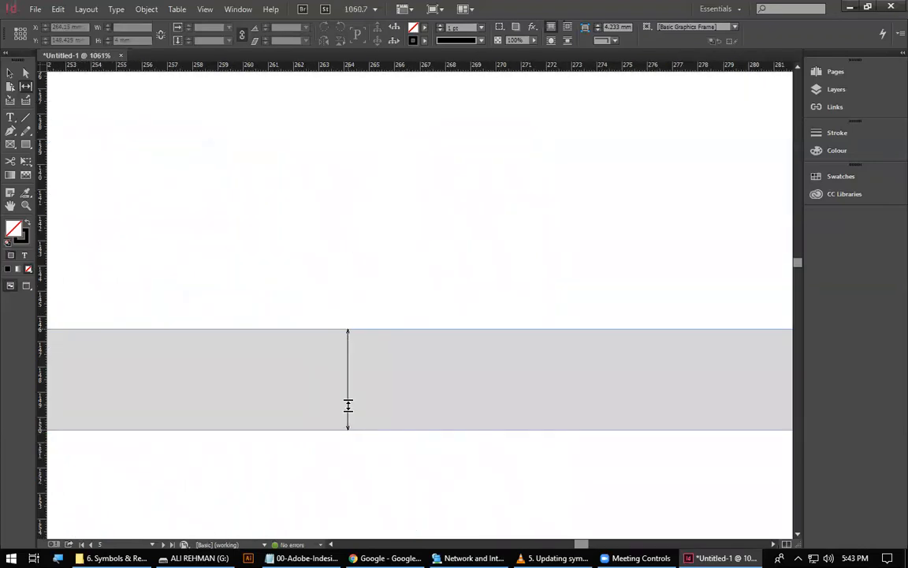
Zoom out to page 5 and widen only the left column's horizontal gap evenly upward and downward with the Gap Tool.
{"action": "mouse_move", "coordinate": [345, 416]}
{"action": "left_mouse_down"}
{"action": "mouse_move", "coordinate": [345, 377]}
{"action": "mouse_move", "coordinate": [340, 466]}
{"action": "mouse_move", "coordinate": [343, 415]}
{"action": "left_mouse_up"}
{"action": "scroll", "coordinate": [351, 445], "scroll_direction": "down", "scroll_amount": 8}
{"action": "left_click_drag", "start_coordinate": [319, 321], "coordinate": [356, 358]}
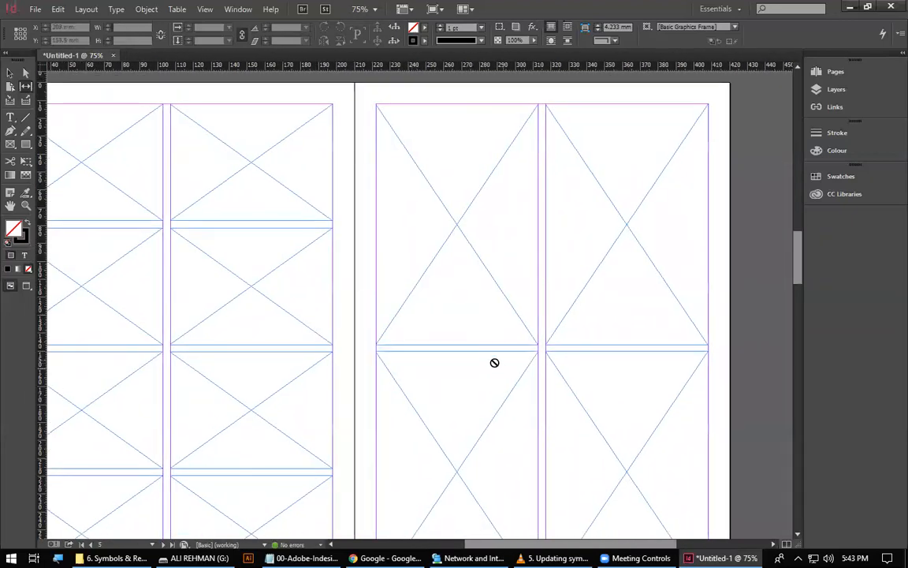
{"action": "mouse_move", "coordinate": [494, 348]}
{"action": "left_mouse_down"}
{"action": "mouse_move", "coordinate": [485, 429]}
{"action": "mouse_move", "coordinate": [493, 348]}
{"action": "left_mouse_up"}
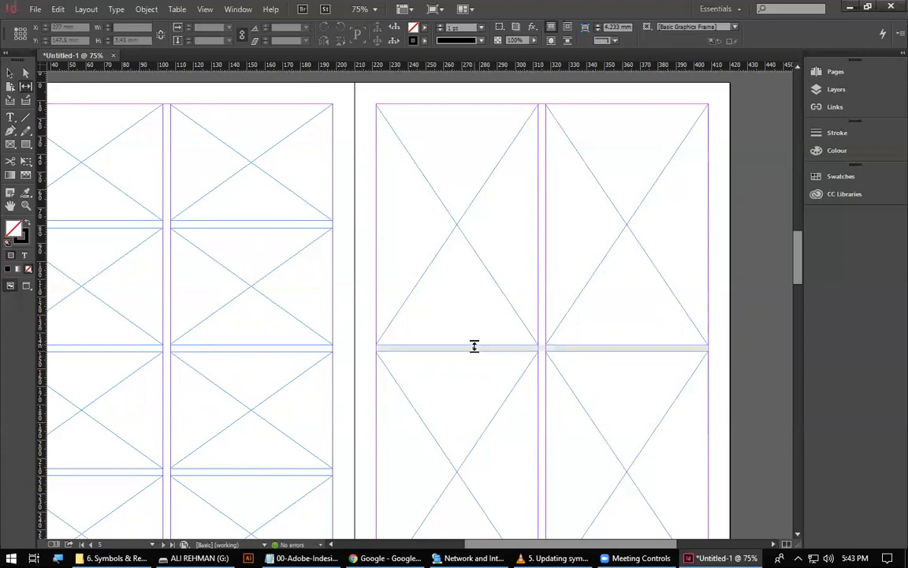
{"action": "left_click_drag", "start_coordinate": [473, 346], "coordinate": [450, 253]}
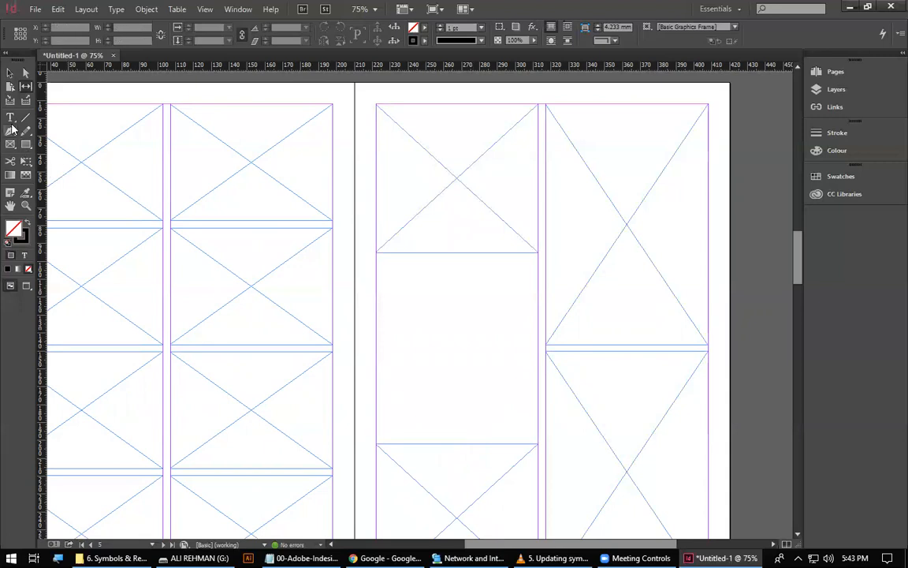
Copy a frame from page 4 into the widened gap on page 5 and stretch it to 100 mm high.
{"action": "left_click", "coordinate": [12, 72]}
{"action": "left_click_drag", "start_coordinate": [221, 282], "coordinate": [421, 314]}
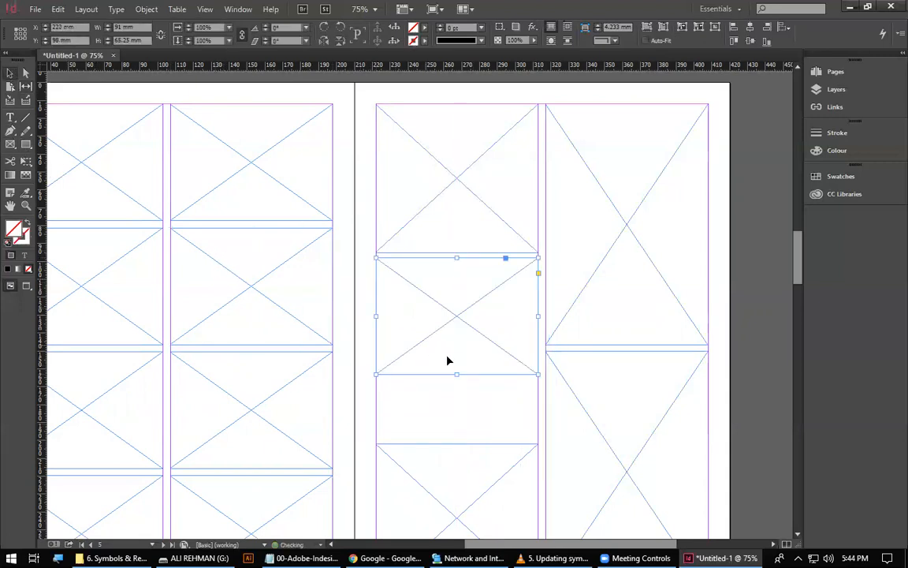
{"action": "left_click_drag", "start_coordinate": [458, 373], "coordinate": [465, 436]}
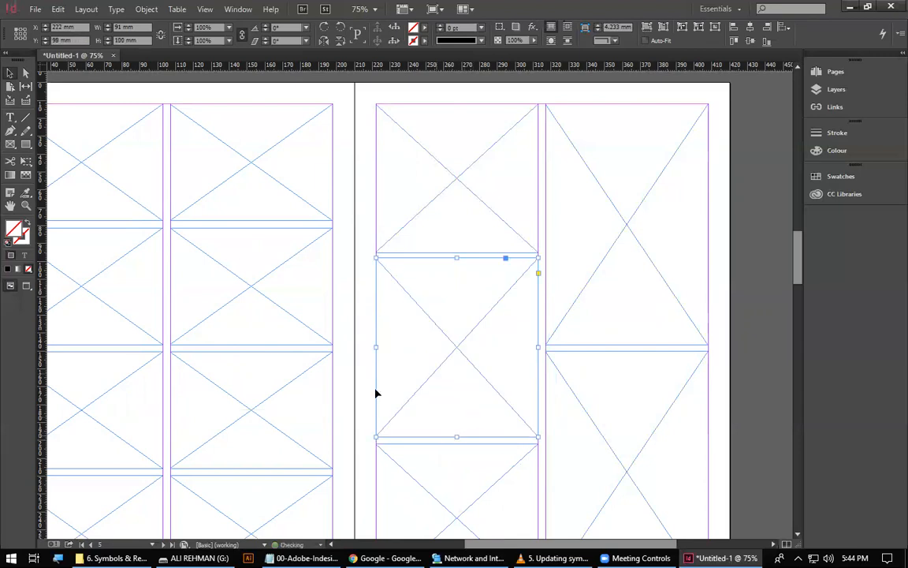
{"action": "left_click", "coordinate": [364, 352]}
{"action": "key", "text": "ctrl+minus"}
{"action": "key", "text": "ctrl+minus"}
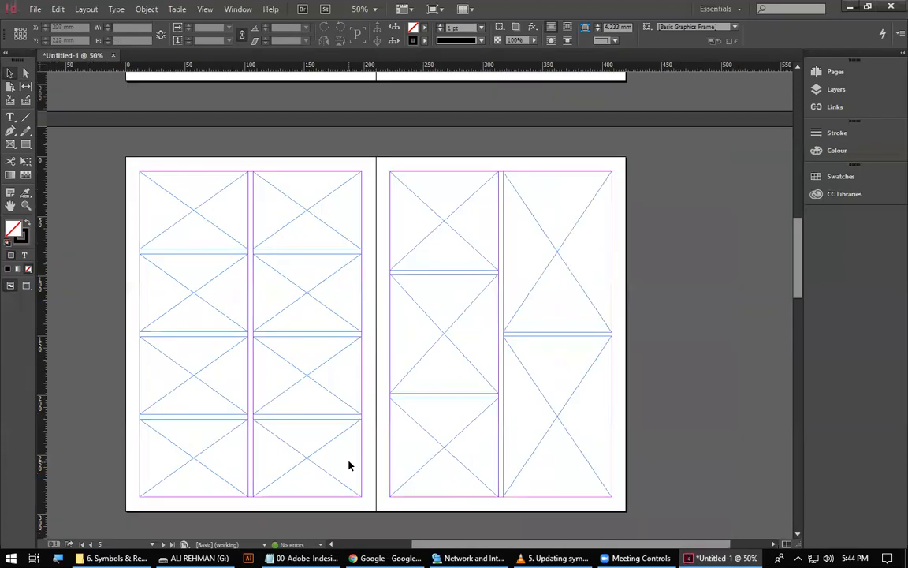
{"action": "left_click_drag", "start_coordinate": [243, 158], "coordinate": [665, 426]}
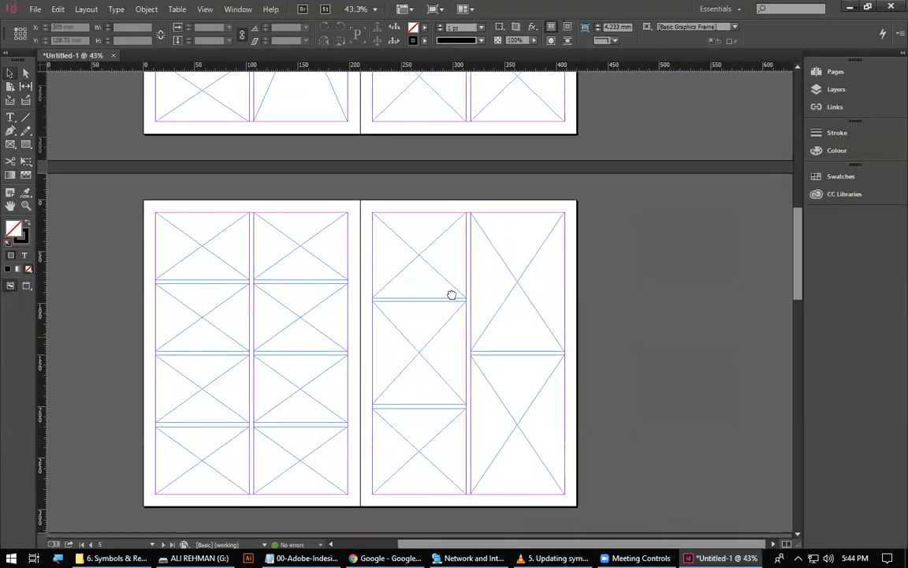
Delete the copied frame from page 5's left column and bring the widened gap back to its original height.
{"action": "left_click_drag", "start_coordinate": [451, 294], "coordinate": [485, 241]}
{"action": "left_click", "coordinate": [456, 304]}
{"action": "key", "text": "Delete"}
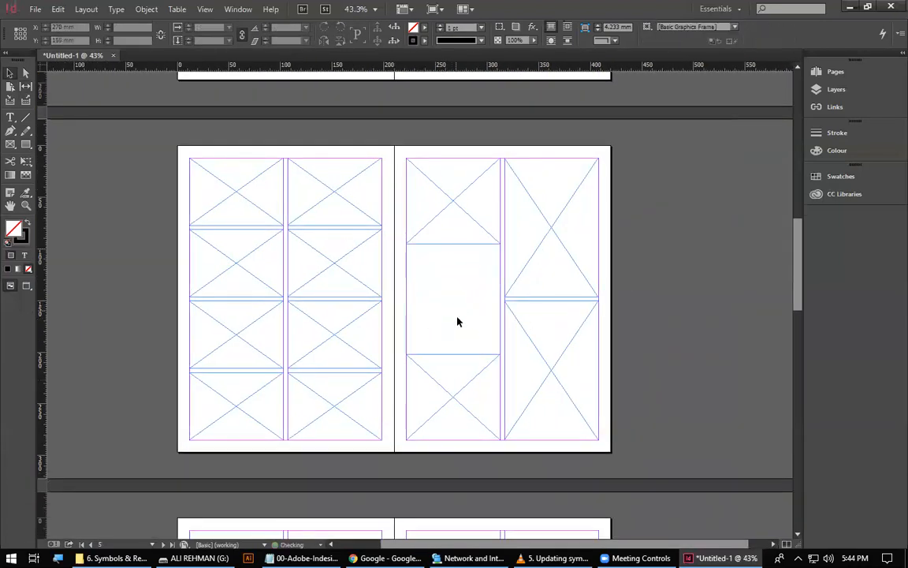
{"action": "left_click", "coordinate": [25, 86]}
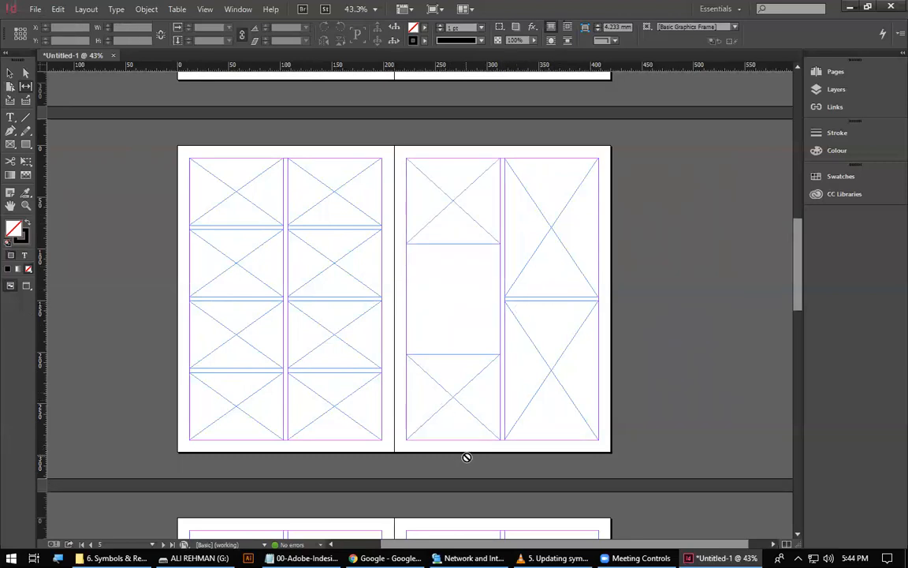
{"action": "left_click", "coordinate": [10, 74]}
{"action": "left_click", "coordinate": [482, 356]}
{"action": "left_click", "coordinate": [458, 224], "text": "shift"}
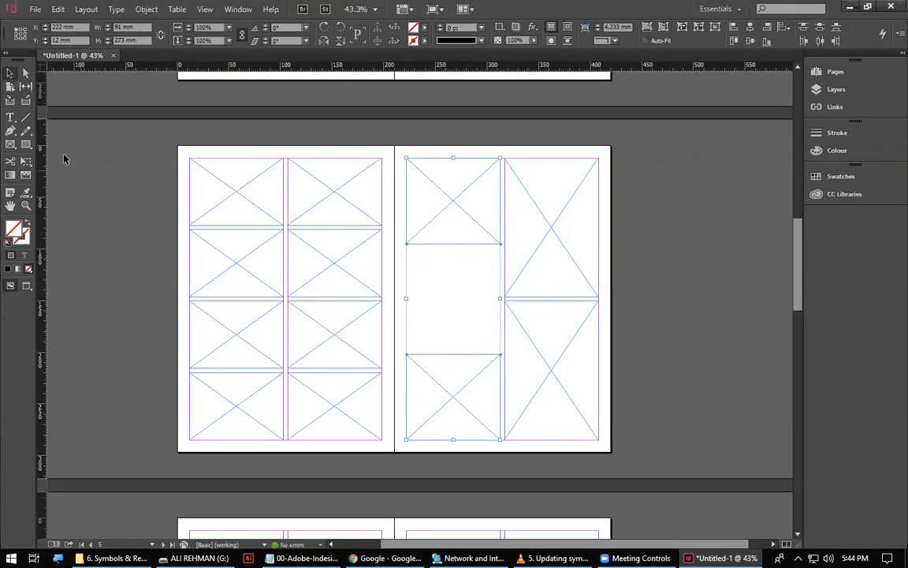
{"action": "left_click", "coordinate": [27, 87]}
{"action": "left_click_drag", "start_coordinate": [456, 304], "coordinate": [460, 349]}
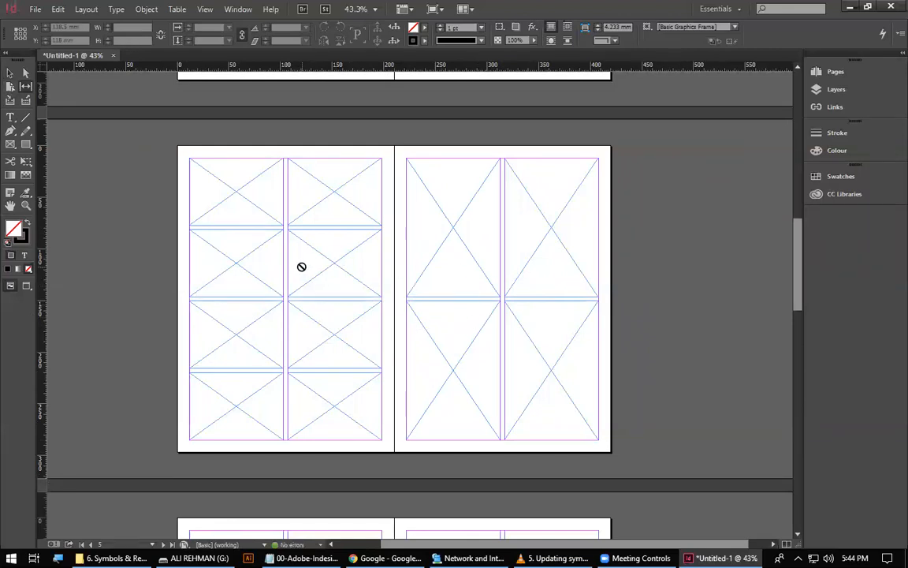
Try adjusting the horizontal gap between page 2's two left-column frames, select both frames, and undo the changes.
{"action": "left_click_drag", "start_coordinate": [457, 275], "coordinate": [487, 457]}
{"action": "left_click_drag", "start_coordinate": [356, 217], "coordinate": [413, 333]}
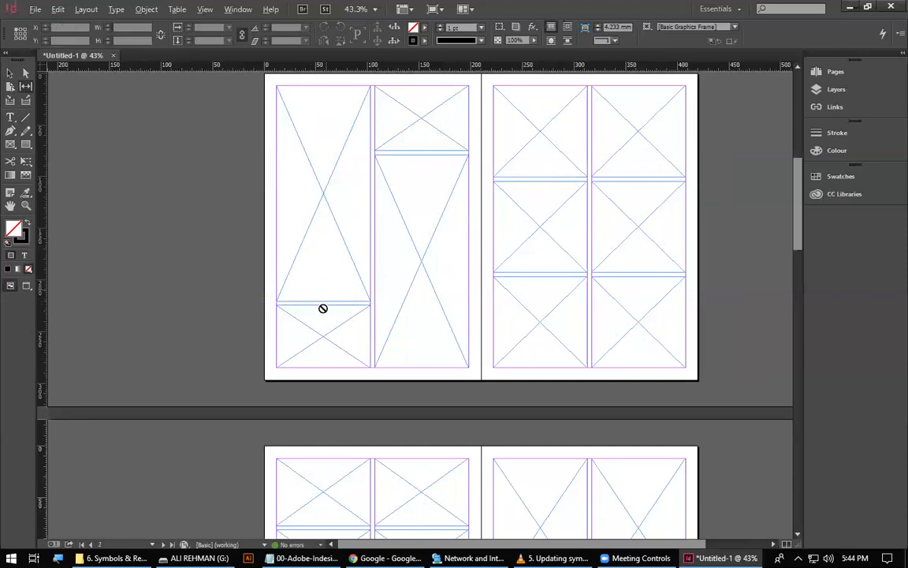
{"action": "mouse_move", "coordinate": [322, 304]}
{"action": "left_mouse_down"}
{"action": "mouse_move", "coordinate": [327, 347]}
{"action": "mouse_move", "coordinate": [327, 267]}
{"action": "mouse_move", "coordinate": [324, 365]}
{"action": "mouse_move", "coordinate": [326, 320]}
{"action": "left_mouse_up"}
{"action": "key", "text": "ctrl+z"}
{"action": "left_click", "coordinate": [10, 71]}
{"action": "left_click_drag", "start_coordinate": [245, 240], "coordinate": [322, 326]}
{"action": "left_click_drag", "start_coordinate": [334, 290], "coordinate": [324, 290]}
{"action": "left_click_drag", "start_coordinate": [616, 367], "coordinate": [344, 320]}
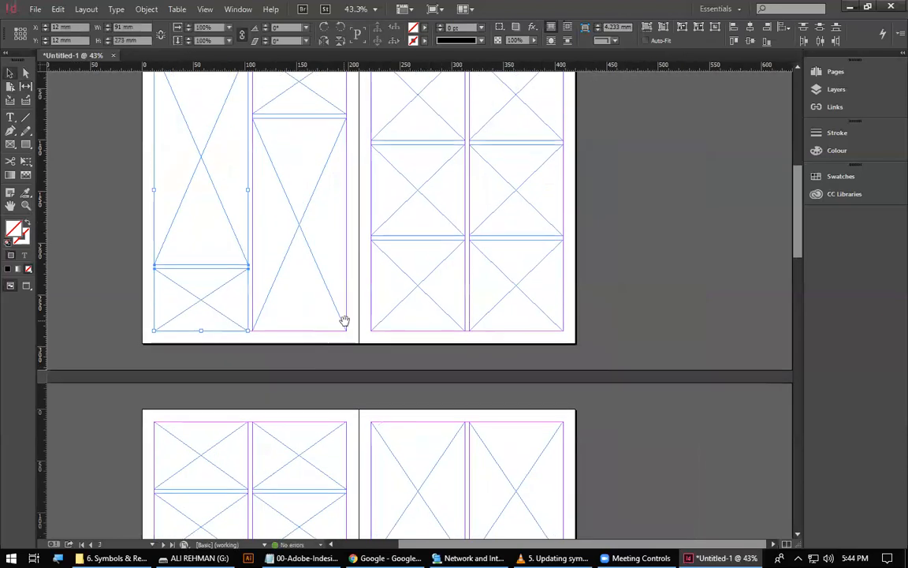
{"action": "left_click_drag", "start_coordinate": [450, 363], "coordinate": [420, 281]}
{"action": "key", "text": "ctrl+z"}
Try moving page 3's lower horizontal gap down with the Gap Tool and undo the move.
{"action": "left_click", "coordinate": [26, 86]}
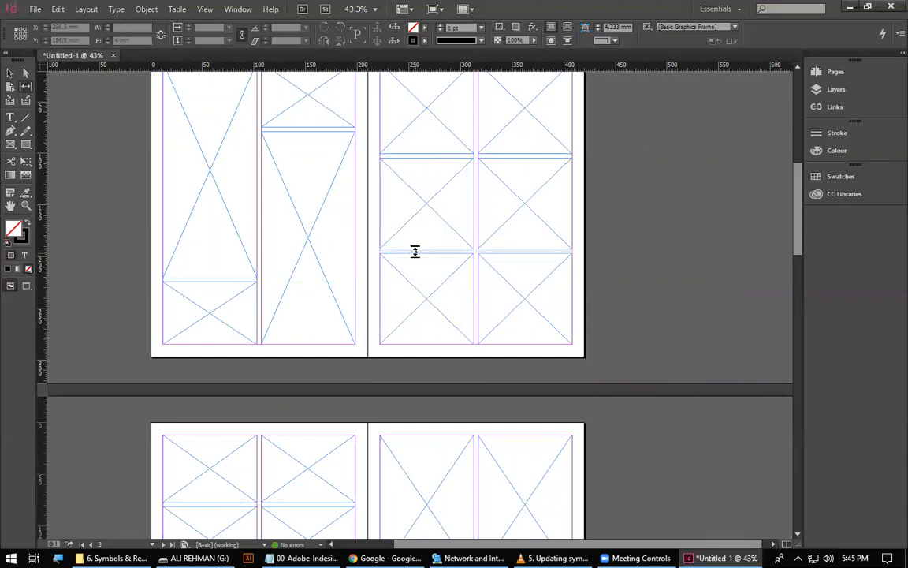
{"action": "mouse_move", "coordinate": [433, 252]}
{"action": "left_mouse_down"}
{"action": "mouse_move", "coordinate": [432, 308]}
{"action": "mouse_move", "coordinate": [425, 253]}
{"action": "mouse_move", "coordinate": [422, 290]}
{"action": "mouse_move", "coordinate": [423, 251]}
{"action": "mouse_move", "coordinate": [425, 265]}
{"action": "left_mouse_up"}
{"action": "left_click_drag", "start_coordinate": [535, 289], "coordinate": [536, 350]}
{"action": "key", "text": "ctrl+z"}
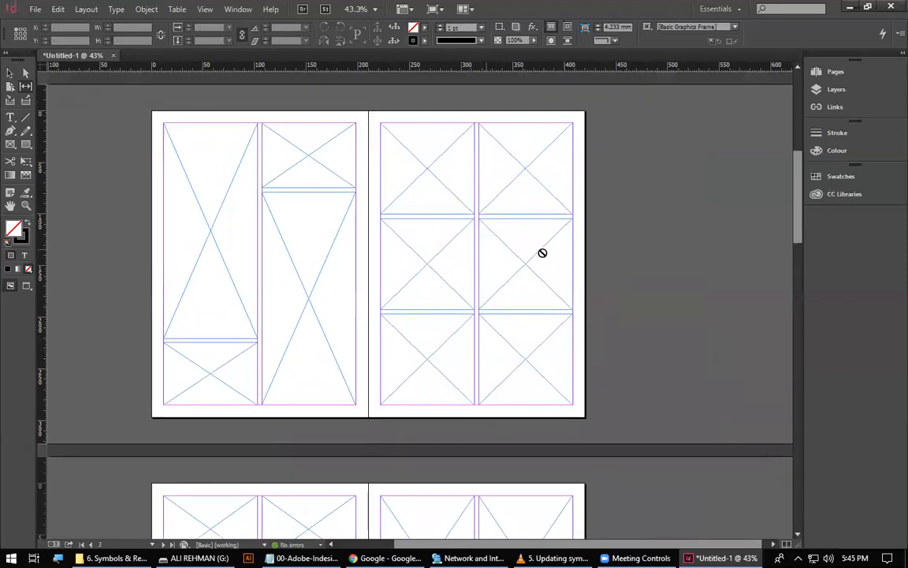
Delete the two bottom-row frames on page 3.
{"action": "left_click", "coordinate": [11, 76]}
{"action": "left_click_drag", "start_coordinate": [539, 335], "coordinate": [439, 387]}
{"action": "key", "text": "Delete"}
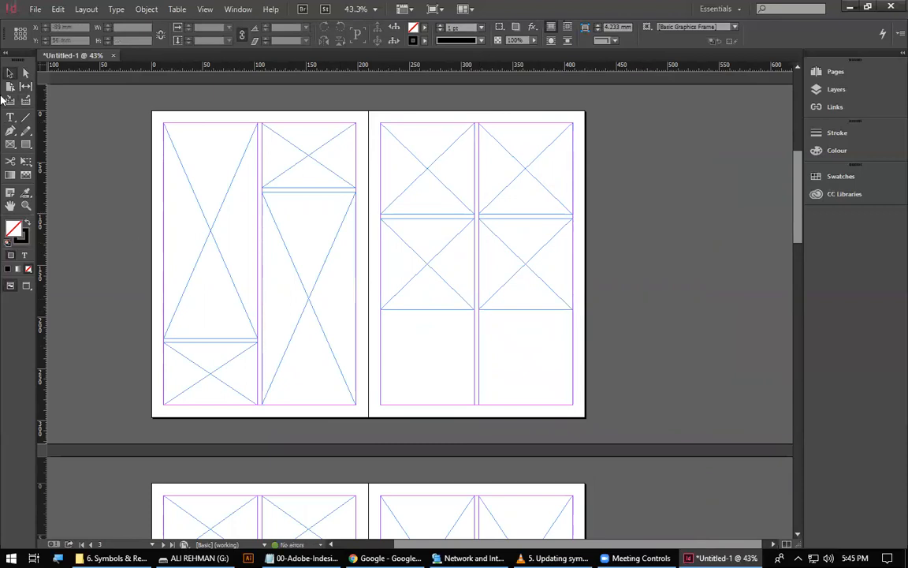
With the Gap Tool, move page 3's left-column gap down one row together with the frames above and below it.
{"action": "left_click", "coordinate": [26, 87]}
{"action": "mouse_move", "coordinate": [433, 215]}
{"action": "left_mouse_down"}
{"action": "mouse_move", "coordinate": [433, 290]}
{"action": "mouse_move", "coordinate": [421, 213]}
{"action": "left_mouse_up"}
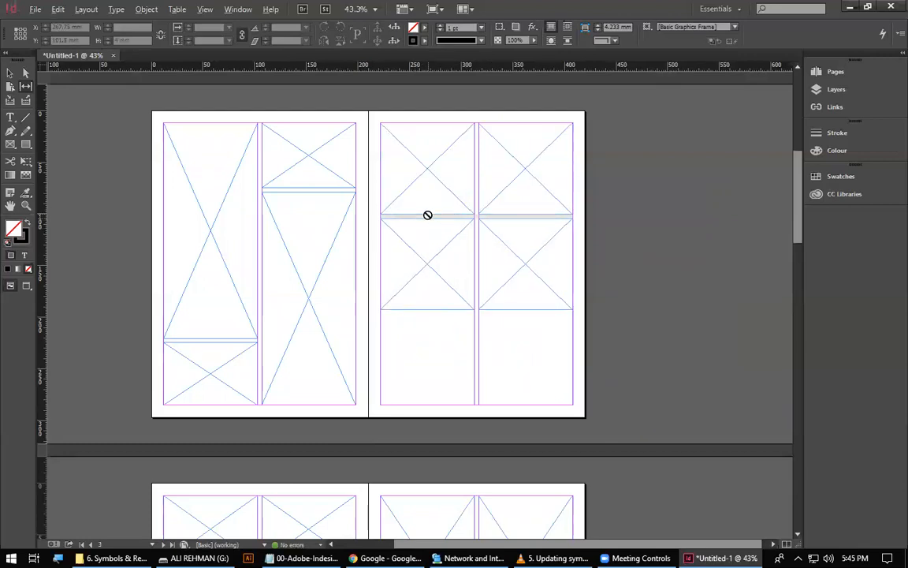
{"action": "left_click_drag", "start_coordinate": [429, 214], "coordinate": [434, 311]}
On page 3, widen the bottom-left frame rightward and the top-right frame leftward to about 140 mm each.
{"action": "left_click", "coordinate": [9, 74]}
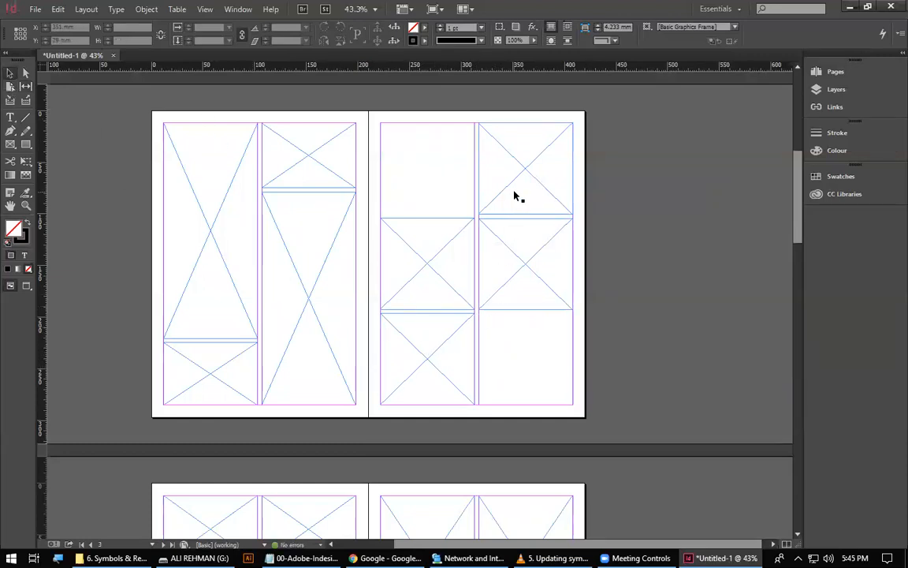
{"action": "left_click", "coordinate": [462, 358]}
{"action": "left_click_drag", "start_coordinate": [474, 357], "coordinate": [525, 357]}
{"action": "left_click", "coordinate": [482, 178]}
{"action": "left_click_drag", "start_coordinate": [478, 177], "coordinate": [428, 175]}
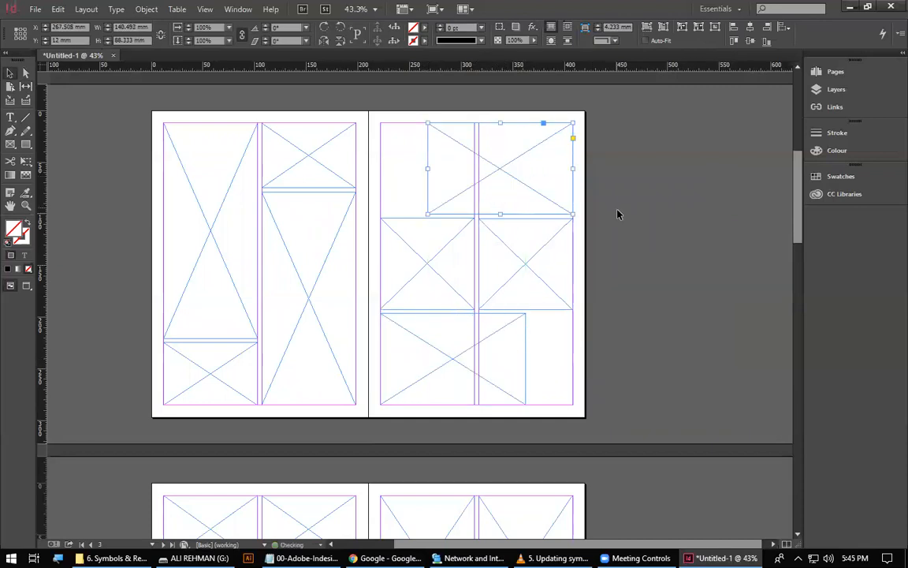
{"action": "left_click", "coordinate": [619, 461]}
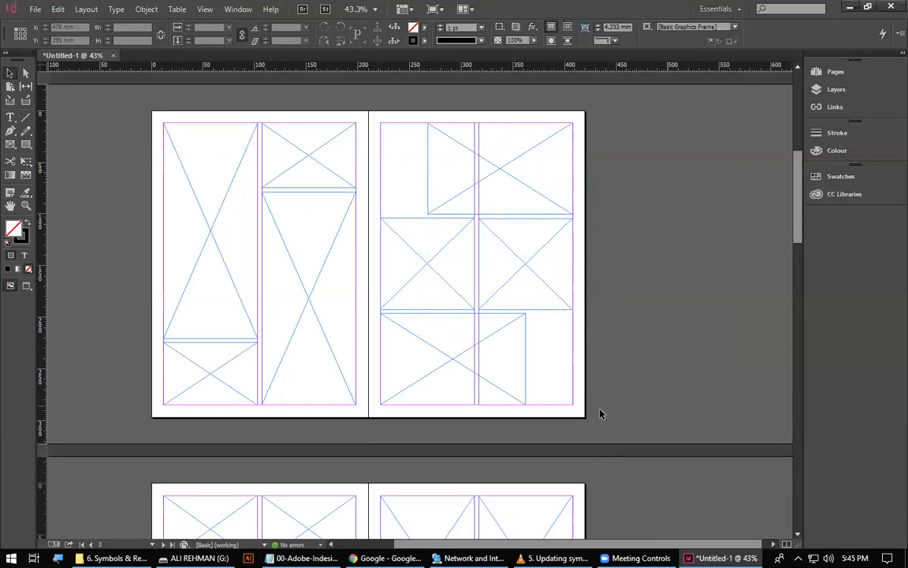
Fill page 3's empty top-left and bottom-right spaces with narrow frames that extend to the page's outer edges.
{"action": "left_click_drag", "start_coordinate": [542, 189], "coordinate": [426, 176]}
{"action": "left_click_drag", "start_coordinate": [394, 240], "coordinate": [544, 387]}
{"action": "left_click", "coordinate": [686, 349]}
{"action": "left_click", "coordinate": [565, 353]}
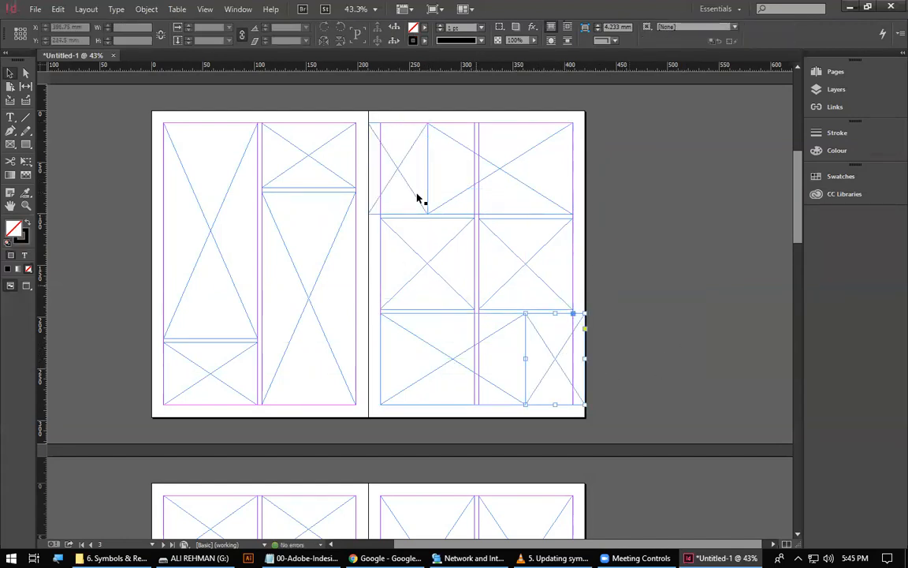
{"action": "left_click", "coordinate": [417, 194], "text": "shift"}
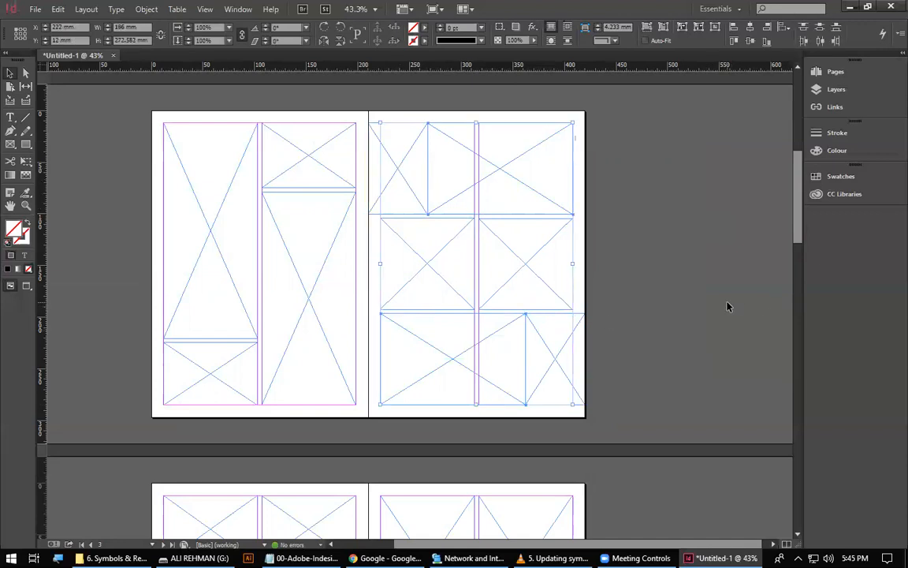
{"action": "left_click", "coordinate": [717, 347]}
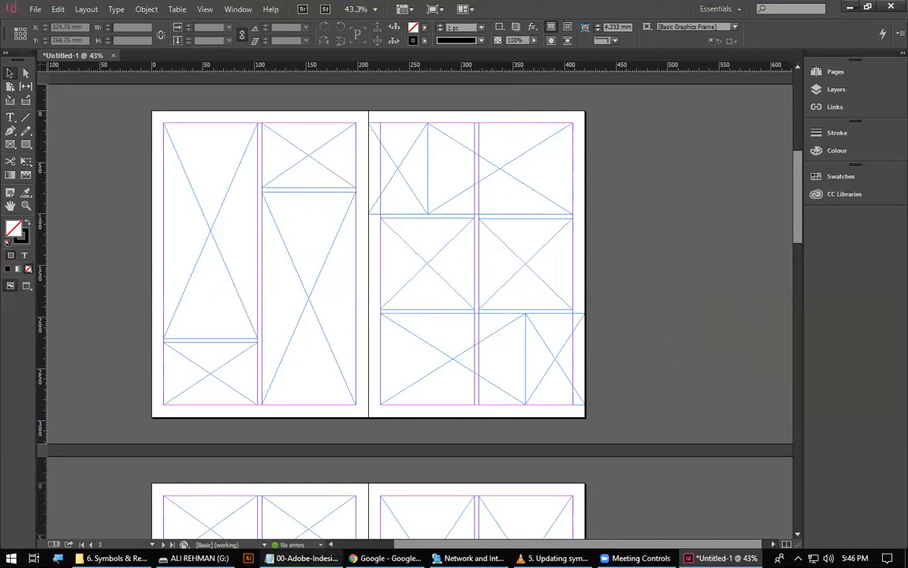
Switch to the 00-Adobe-Indesign notes in Notepad and remove the extra blank line above "Fitting:".
{"action": "left_click", "coordinate": [304, 557]}
{"action": "scroll", "coordinate": [222, 288], "scroll_direction": "up", "scroll_amount": 6}
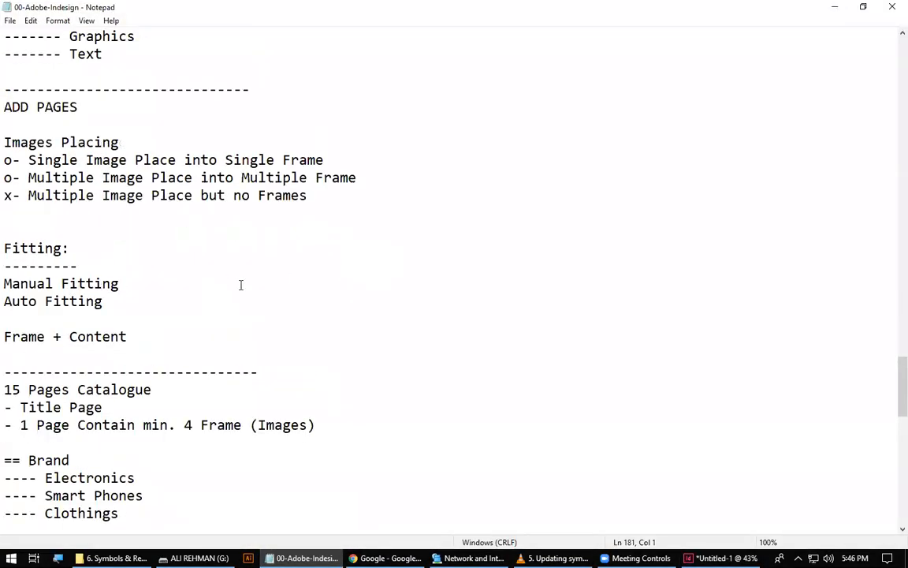
{"action": "key", "text": "BackSpace"}
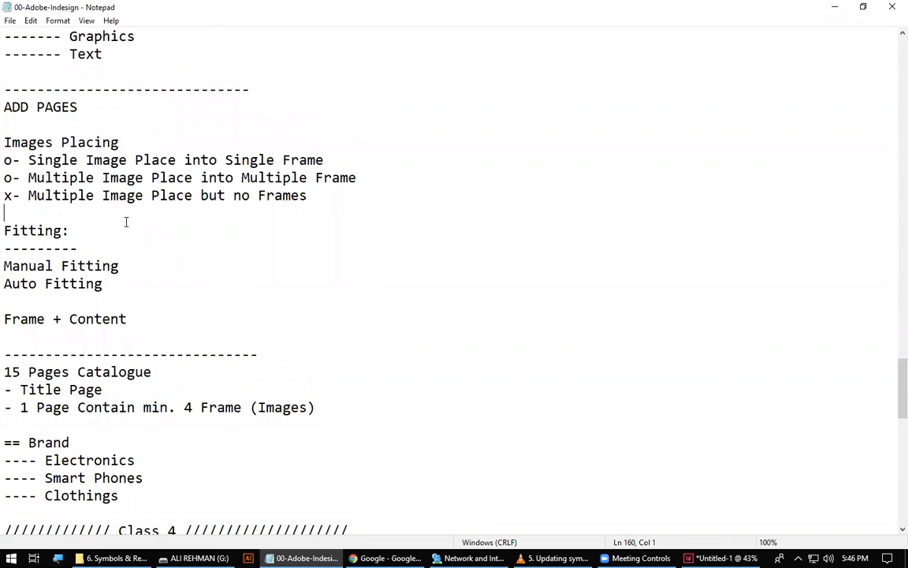
Copy the dashed divider and "Working with Graphics" heading from the earlier notes to below "Gap Tool" under Class 4.
{"action": "scroll", "coordinate": [126, 221], "scroll_direction": "down", "scroll_amount": 4}
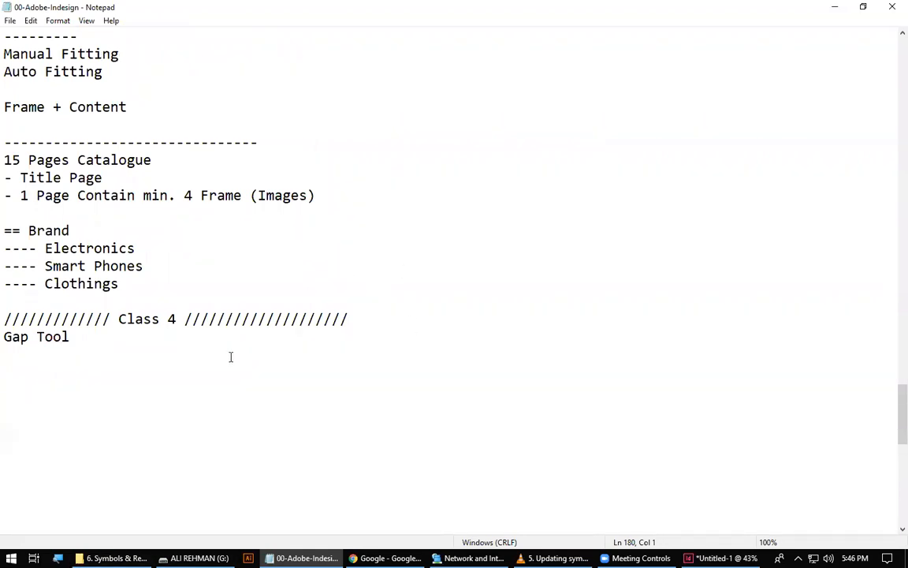
{"action": "key", "text": "Return"}
{"action": "key", "text": "Return"}
{"action": "key", "text": "BackSpace"}
{"action": "scroll", "coordinate": [237, 354], "scroll_direction": "up", "scroll_amount": 8}
{"action": "left_click", "coordinate": [180, 160]}
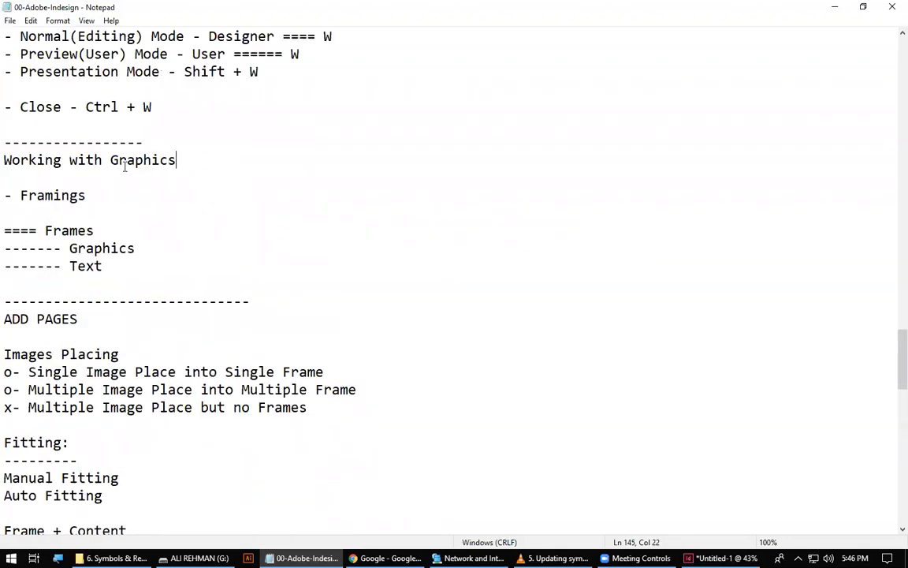
{"action": "left_click", "coordinate": [4, 142], "text": "shift"}
{"action": "key", "text": "ctrl+c"}
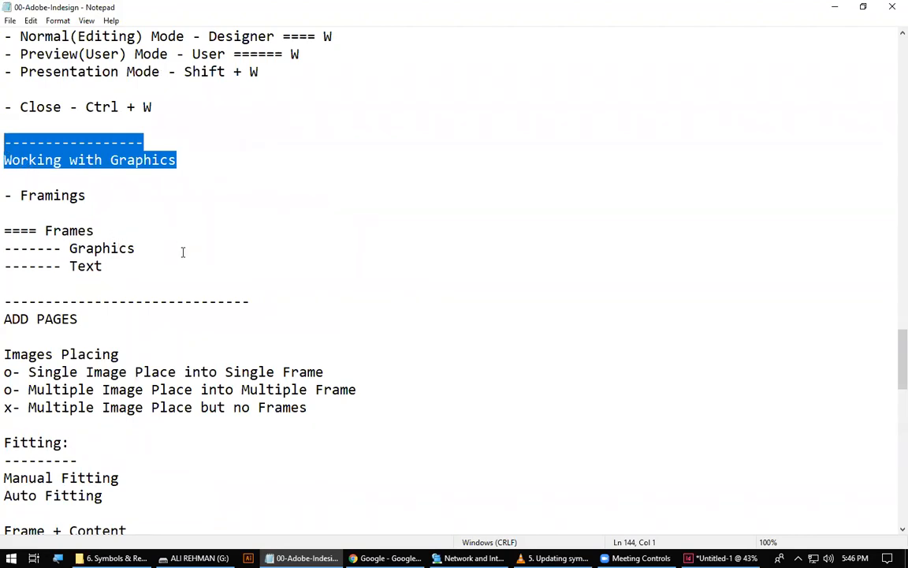
{"action": "scroll", "coordinate": [182, 253], "scroll_direction": "down", "scroll_amount": 9}
{"action": "left_click", "coordinate": [54, 324]}
{"action": "key", "text": "ctrl+v"}
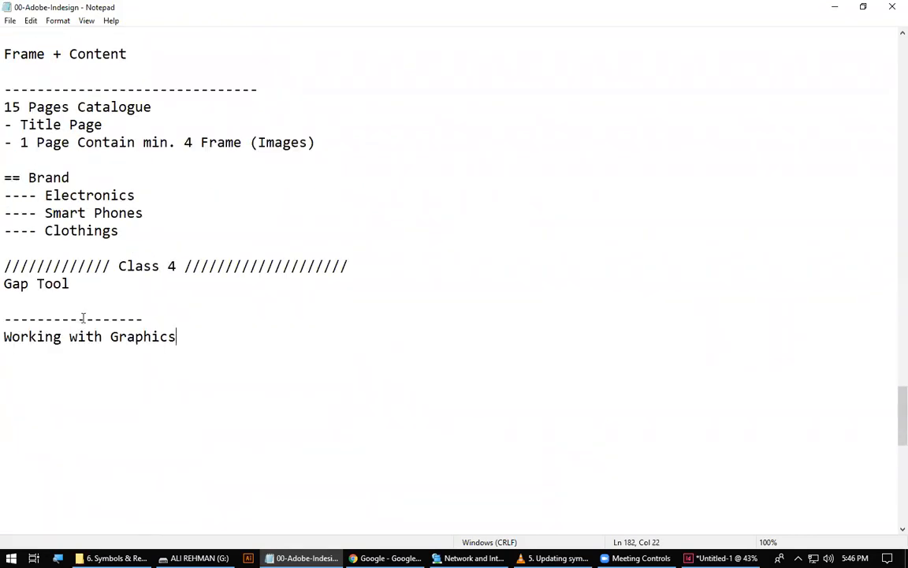
Remove the blank line between "Gap Tool" and the dashed divider, and place the cursor after "Working with Graphics".
{"action": "key", "text": "Up"}
{"action": "key", "text": "Up"}
{"action": "key", "text": "Delete"}
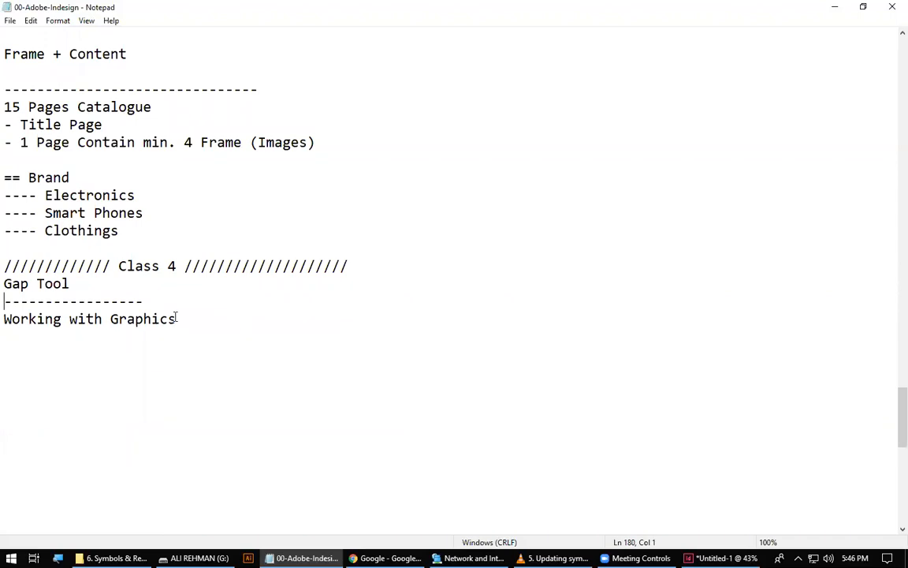
{"action": "left_click", "coordinate": [529, 406]}
{"action": "scroll", "coordinate": [211, 268], "scroll_direction": "down", "scroll_amount": 2}
{"action": "left_click", "coordinate": [195, 215]}
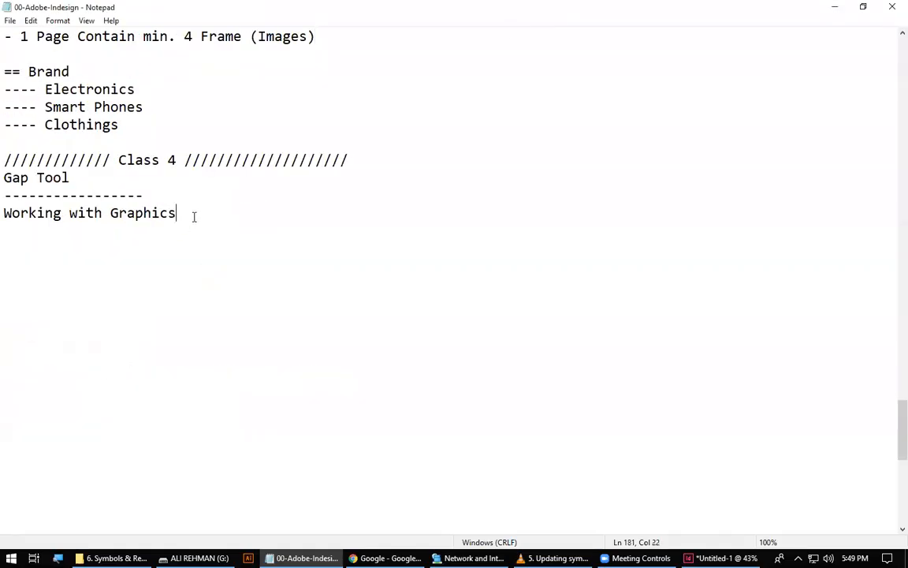
Bring up the Network and Internet window and close it.
{"action": "scroll", "coordinate": [257, 357], "scroll_direction": "down", "scroll_amount": 3}
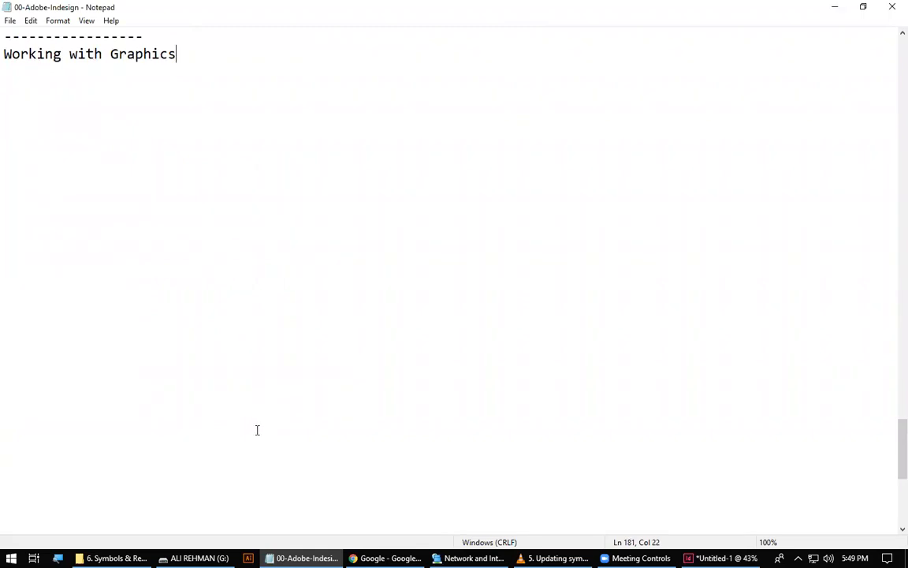
{"action": "left_click", "coordinate": [473, 558]}
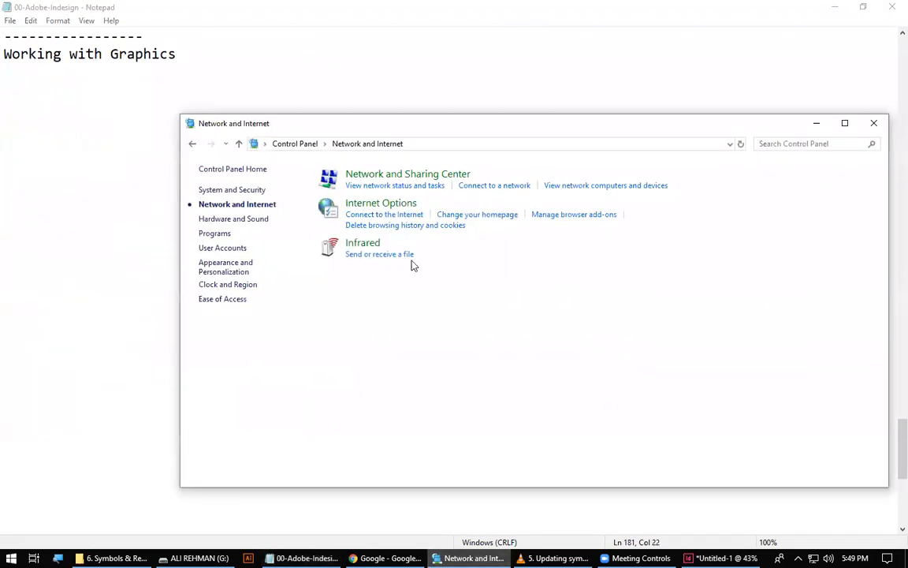
{"action": "left_click", "coordinate": [871, 124]}
{"action": "left_click", "coordinate": [347, 261]}
{"action": "scroll", "coordinate": [310, 359], "scroll_direction": "up", "scroll_amount": 8}
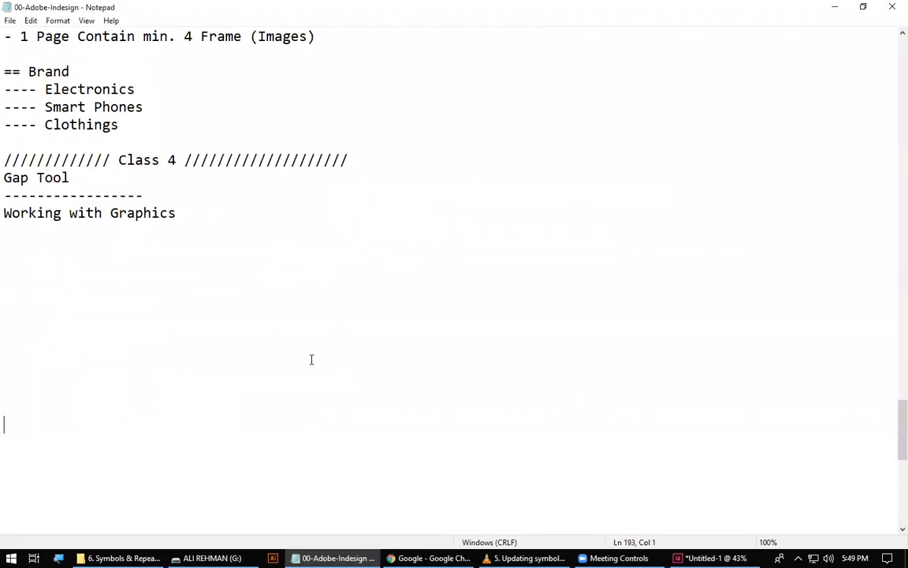
{"action": "scroll", "coordinate": [132, 361], "scroll_direction": "up", "scroll_amount": 16}
{"action": "scroll", "coordinate": [28, 308], "scroll_direction": "down", "scroll_amount": 20}
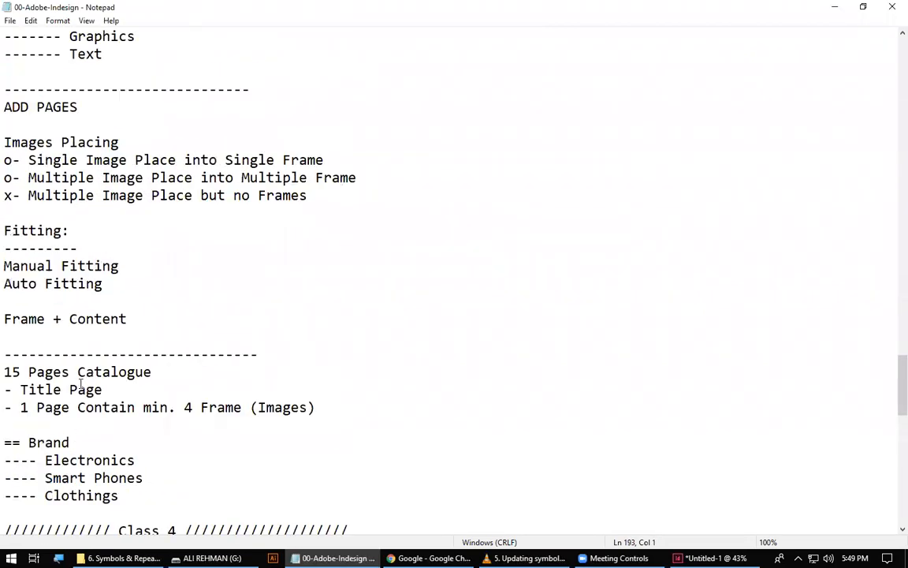
Add a "Print Profiles" heading below "Working with Graphics" in the Class 4 notes.
{"action": "left_click", "coordinate": [49, 300]}
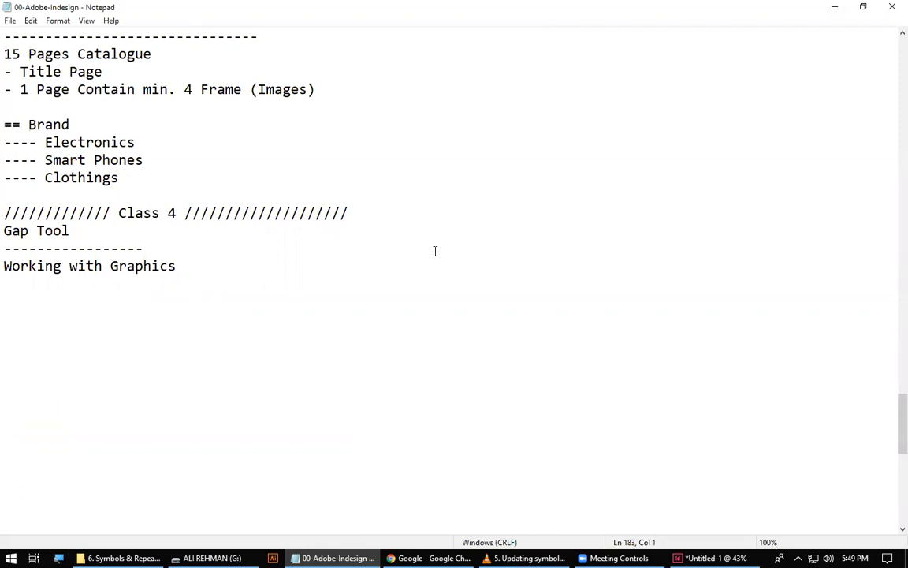
{"action": "left_click", "coordinate": [257, 293]}
{"action": "key", "text": "Return"}
{"action": "type", "text": "Print Profiles"}
Add a "Screen Profile" heading below "Print Profiles", separated by a blank line.
{"action": "key", "text": "Return"}
{"action": "key", "text": "Return"}
{"action": "type", "text": "Screen PRi"}
{"action": "key", "text": "BackSpace"}
{"action": "type", "text": "ofile"}
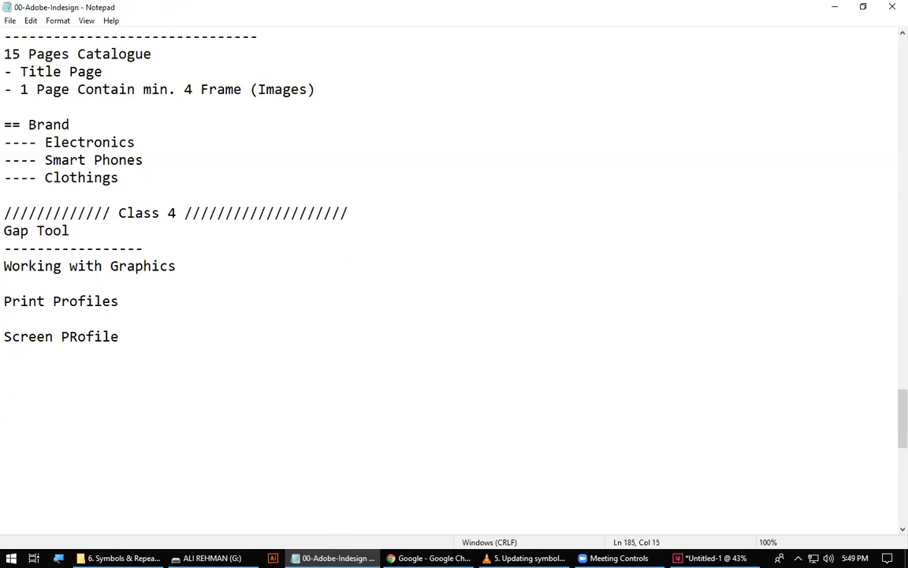
{"action": "key", "text": "Left"}
{"action": "key", "text": "Left"}
{"action": "key", "text": "Left"}
{"action": "key", "text": "Left"}
{"action": "key", "text": "Left"}
{"action": "key", "text": "Left"}
{"action": "key", "text": "Delete"}
{"action": "type", "text": "r"}
Insert extra blank lines between the two profile headings and enter "CM = CMYK" under "Print Profiles".
{"action": "key", "text": "Up"}
{"action": "key", "text": "Return"}
{"action": "key", "text": "Return"}
{"action": "key", "text": "Up"}
{"action": "key", "text": "Up"}
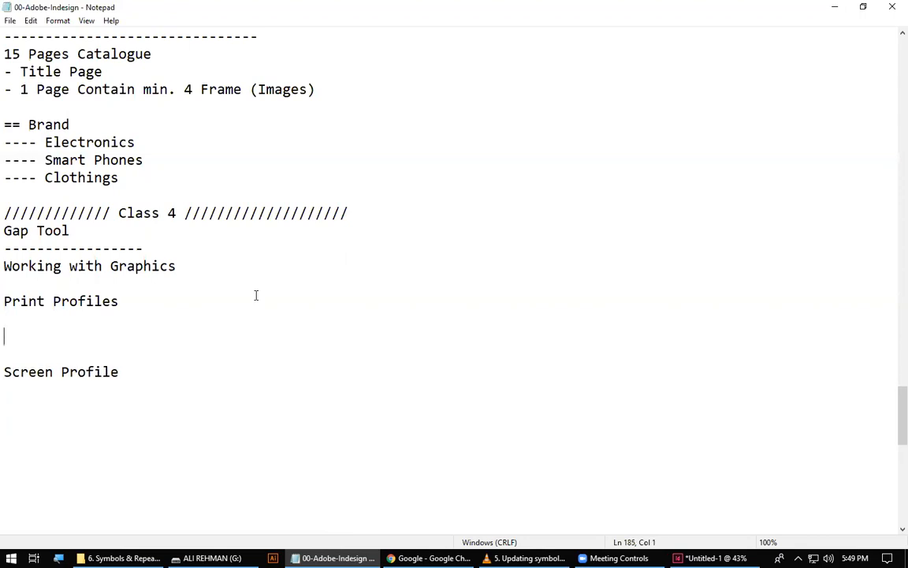
{"action": "type", "text": "CM = CMYK"}
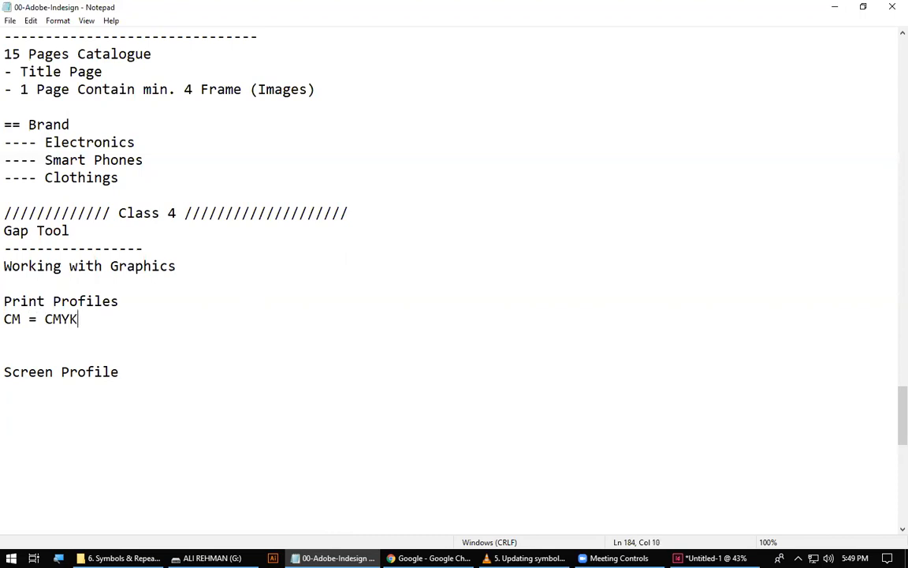
Add "Res = 300ppi" below the CMYK line and remove the surplus blank line after it.
{"action": "key", "text": "Return"}
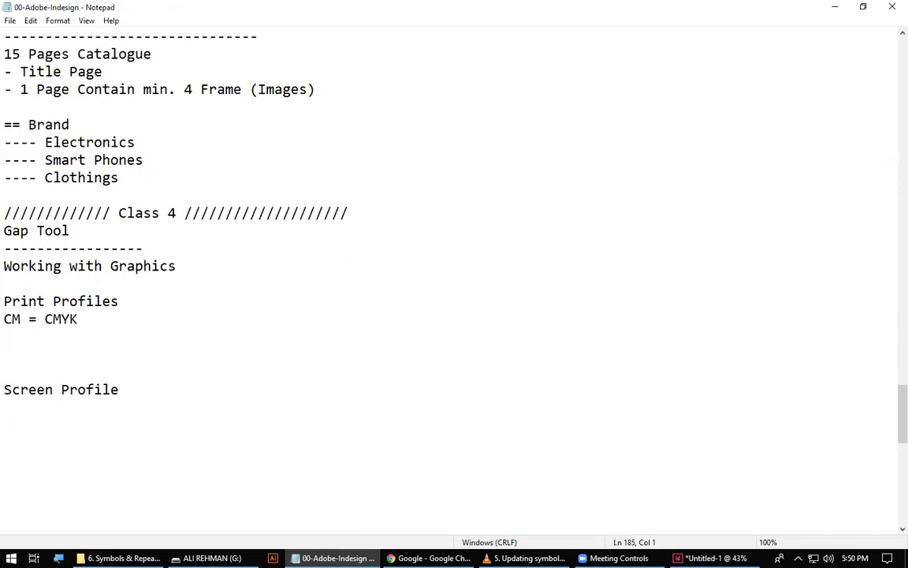
{"action": "type", "text": "Res = 300"}
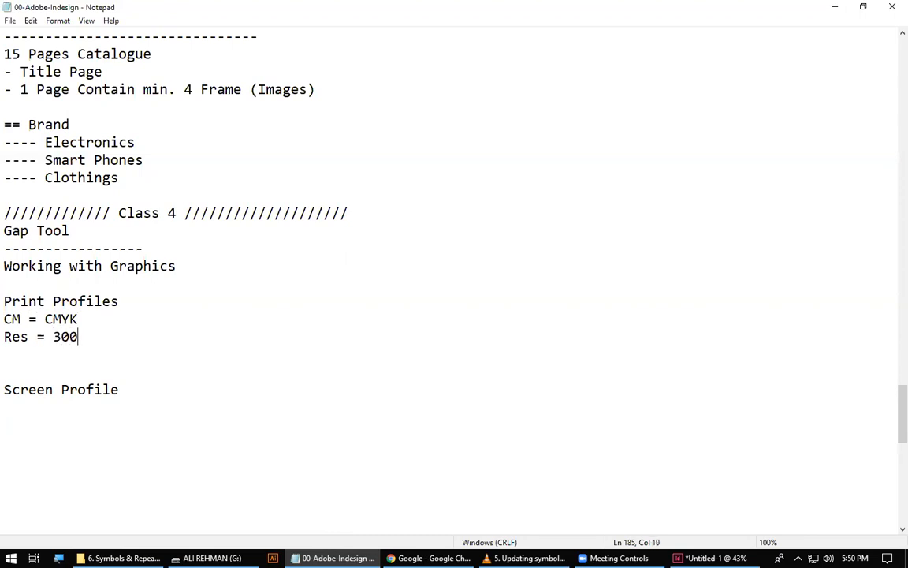
{"action": "type", "text": "ppi"}
{"action": "key", "text": "Delete"}
Enter "CM = RGB" on the line under "Screen Profile".
{"action": "key", "text": "Down"}
{"action": "key", "text": "Down"}
{"action": "key", "text": "Down"}
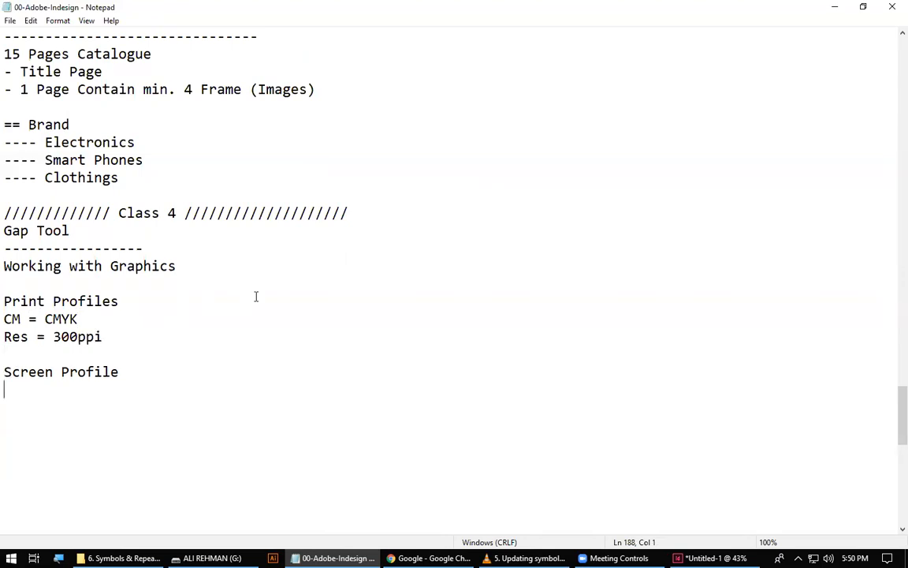
{"action": "type", "text": "Cm"}
{"action": "key", "text": "BackSpace"}
{"action": "type", "text": "M -"}
{"action": "key", "text": "BackSpace"}
{"action": "type", "text": "= RGB"}
{"action": "key", "text": "Return"}
Add "Res = 72ppi" below the RGB line, followed by a blank line and a dashed divider.
{"action": "type", "text": "Res = "}
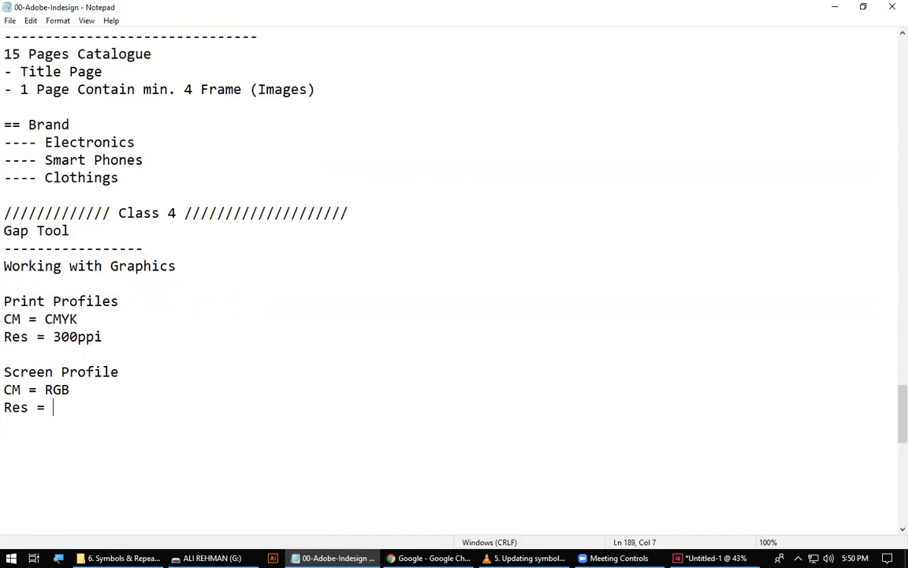
{"action": "type", "text": "72"}
{"action": "type", "text": "ppi"}
{"action": "key", "text": "Return"}
{"action": "key", "text": "Return"}
{"action": "type", "text": "------------------"}
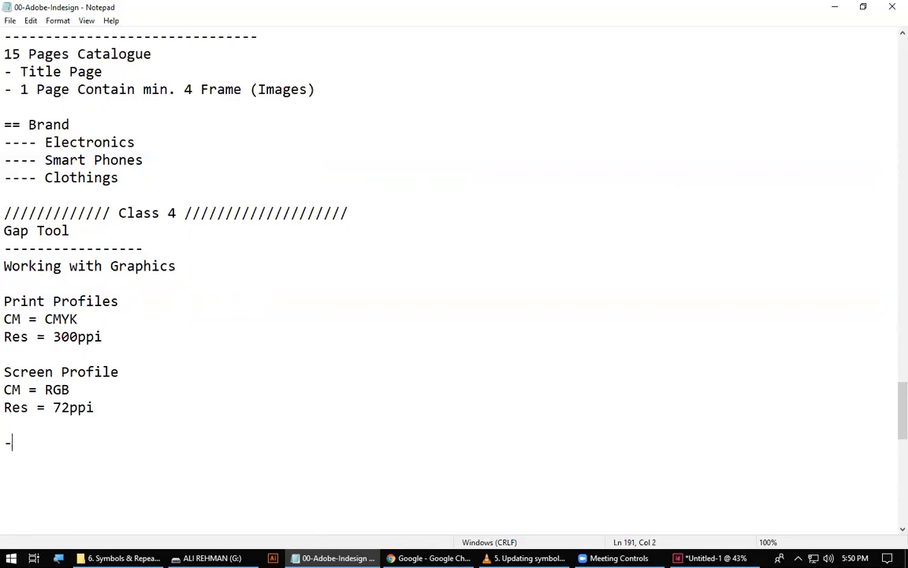
{"action": "key", "text": "BackSpace"}
{"action": "key", "text": "BackSpace"}
Review the page frames in the Untitled-1 InDesign document and return to "CM = CMYK" in the Notepad notes.
{"action": "left_click", "coordinate": [709, 557]}
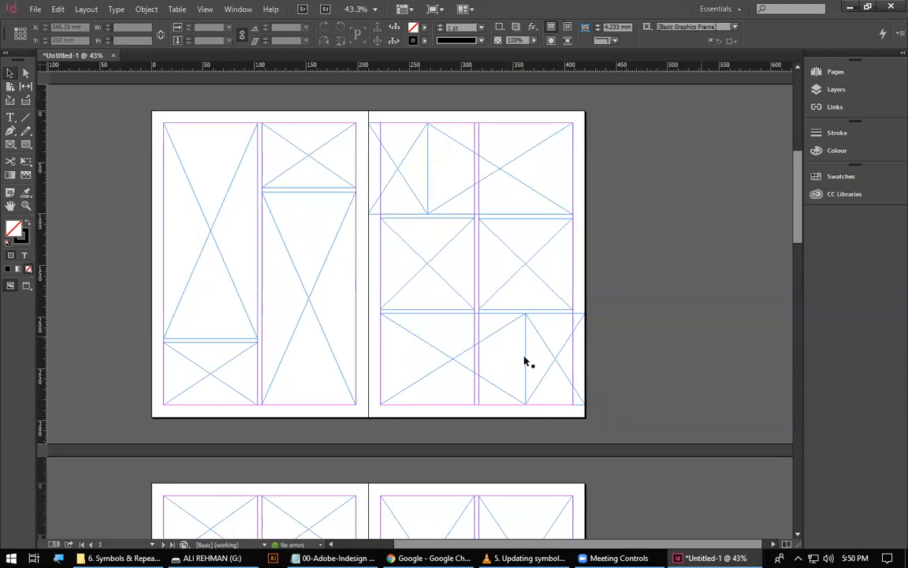
{"action": "scroll", "coordinate": [504, 361], "scroll_direction": "up", "scroll_amount": 3}
{"action": "scroll", "coordinate": [465, 361], "scroll_direction": "up", "scroll_amount": 2}
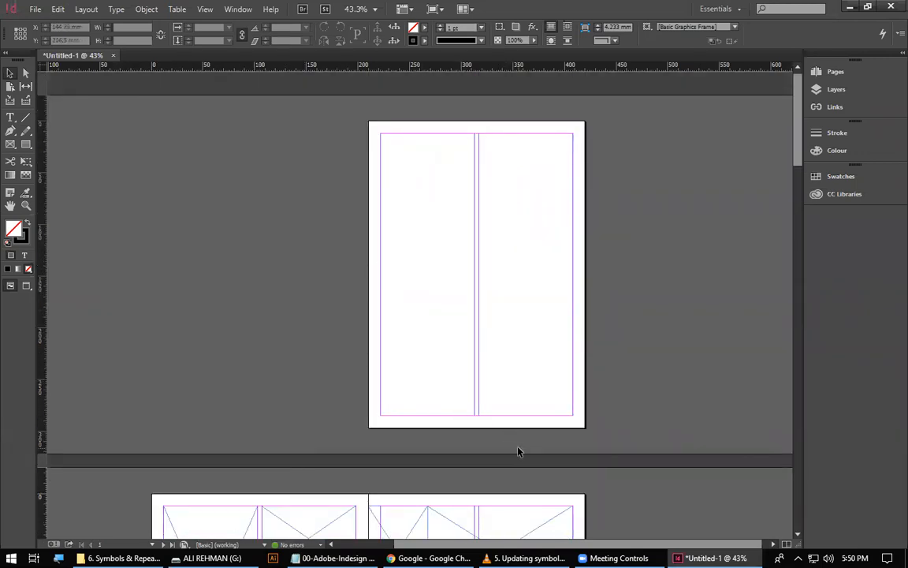
{"action": "scroll", "coordinate": [521, 456], "scroll_direction": "down", "scroll_amount": 7}
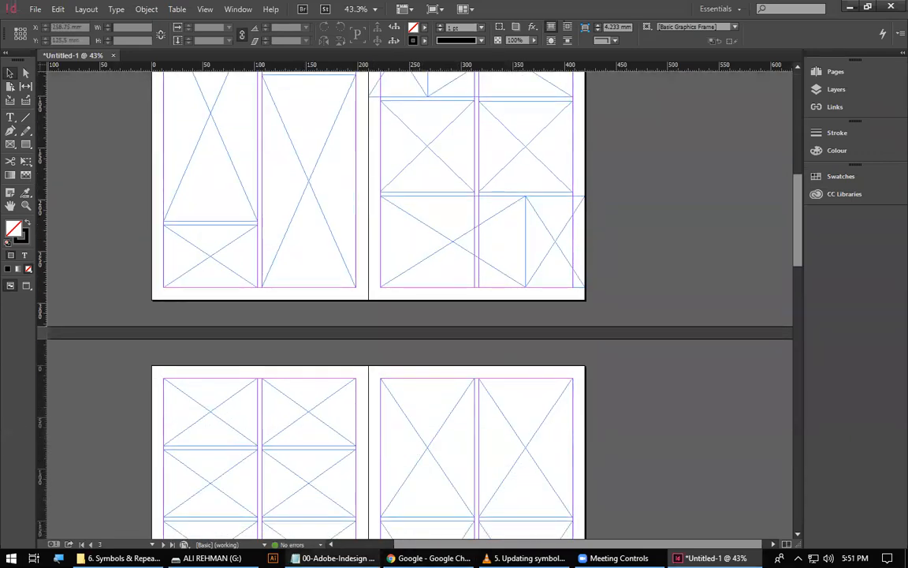
{"action": "left_click", "coordinate": [335, 557]}
{"action": "left_click", "coordinate": [87, 318]}
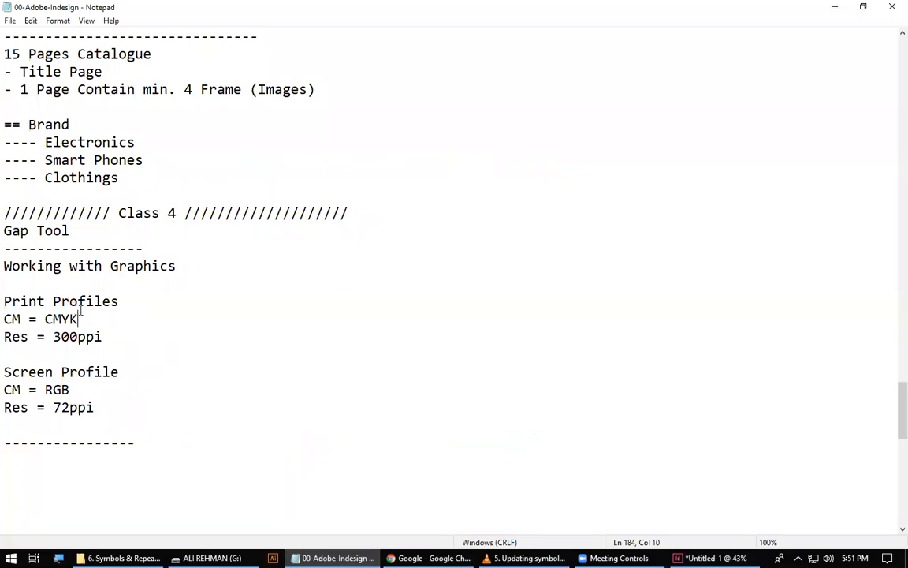
Switch to Chrome and search Google Images for "flowers pics".
{"action": "left_click", "coordinate": [339, 559]}
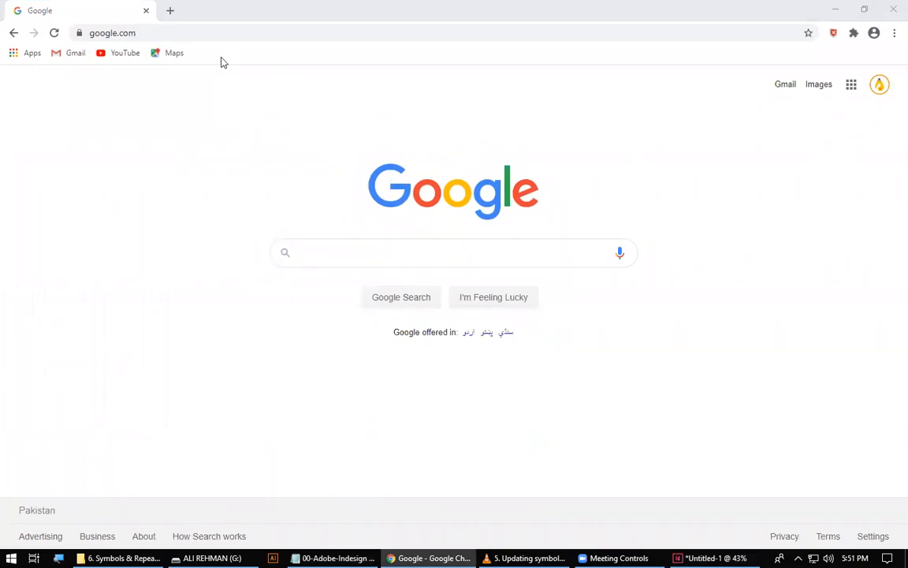
{"action": "left_click", "coordinate": [317, 249]}
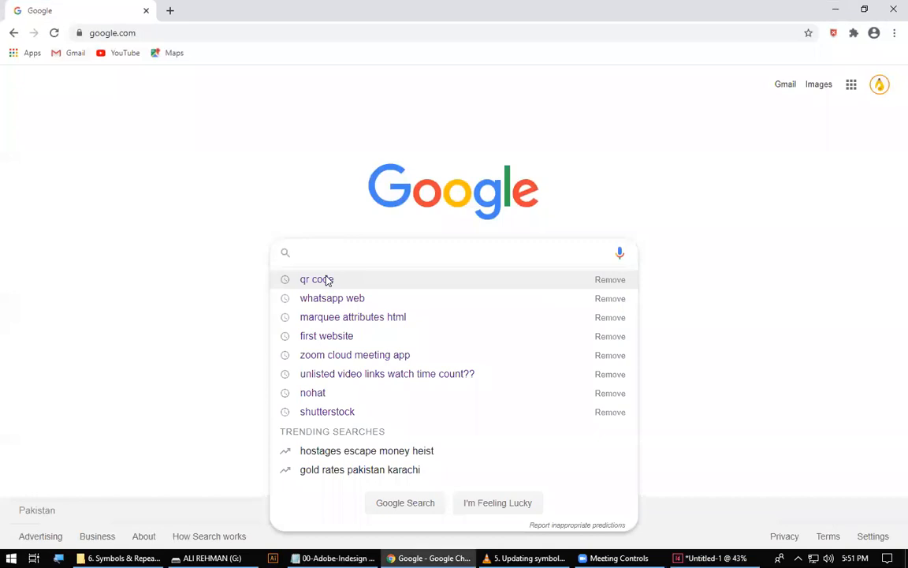
{"action": "type", "text": "flower"}
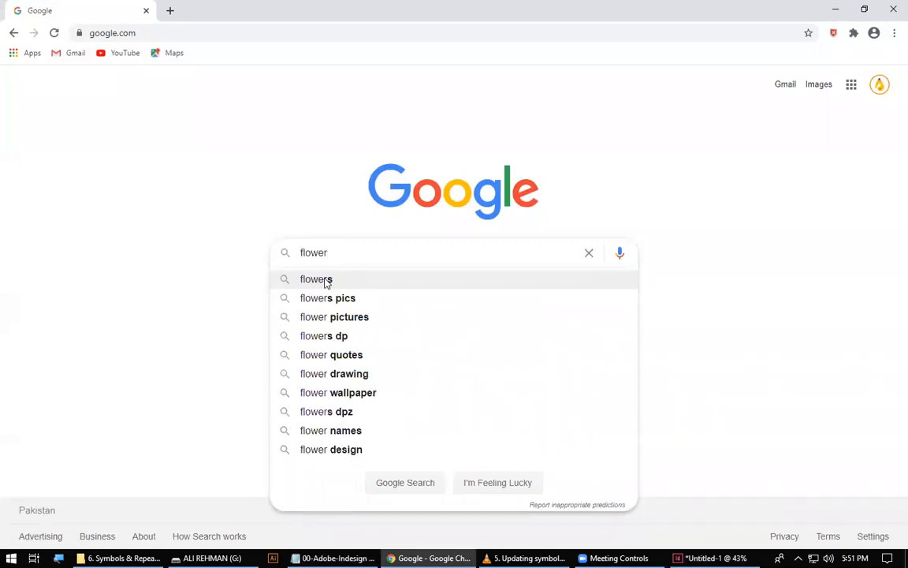
{"action": "type", "text": "s"}
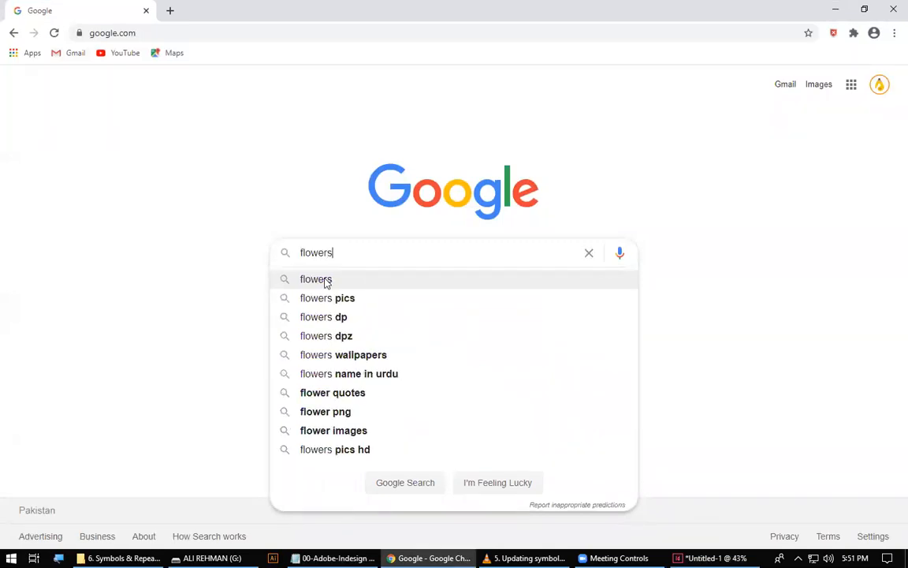
{"action": "key", "text": "Down"}
{"action": "key", "text": "Down"}
{"action": "key", "text": "Return"}
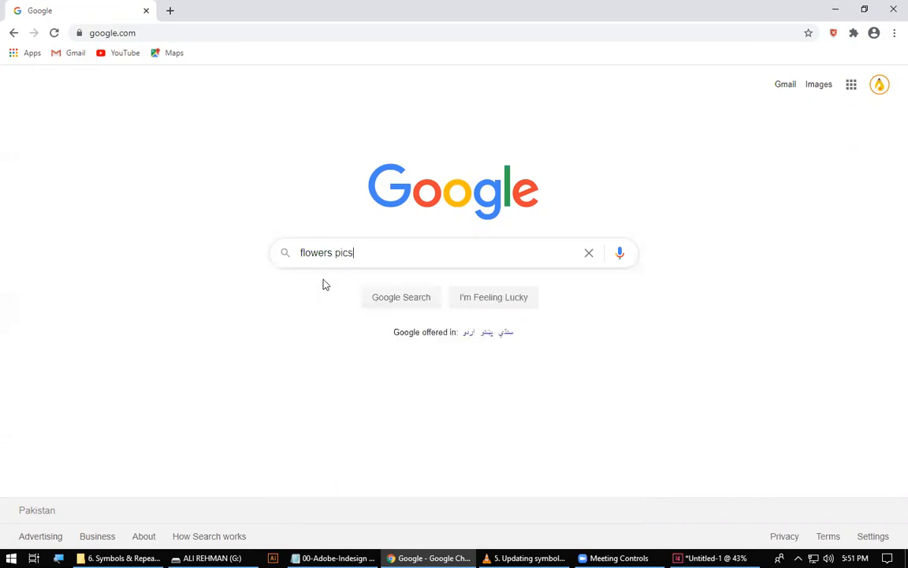
{"action": "left_click", "coordinate": [179, 130]}
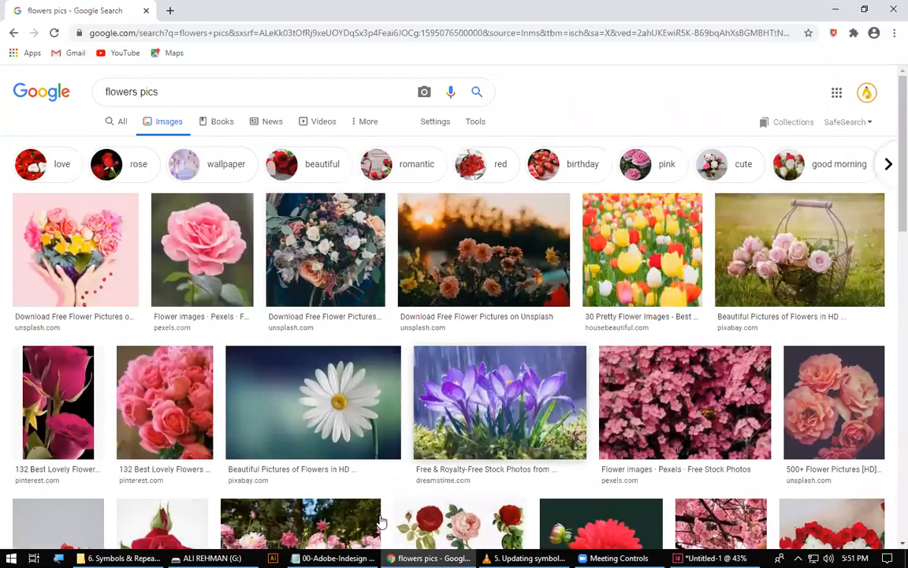
Browse the flower image results, using Magnifier to enlarge their source website names, and close Magnifier.
{"action": "scroll", "coordinate": [493, 397], "scroll_direction": "down", "scroll_amount": 1}
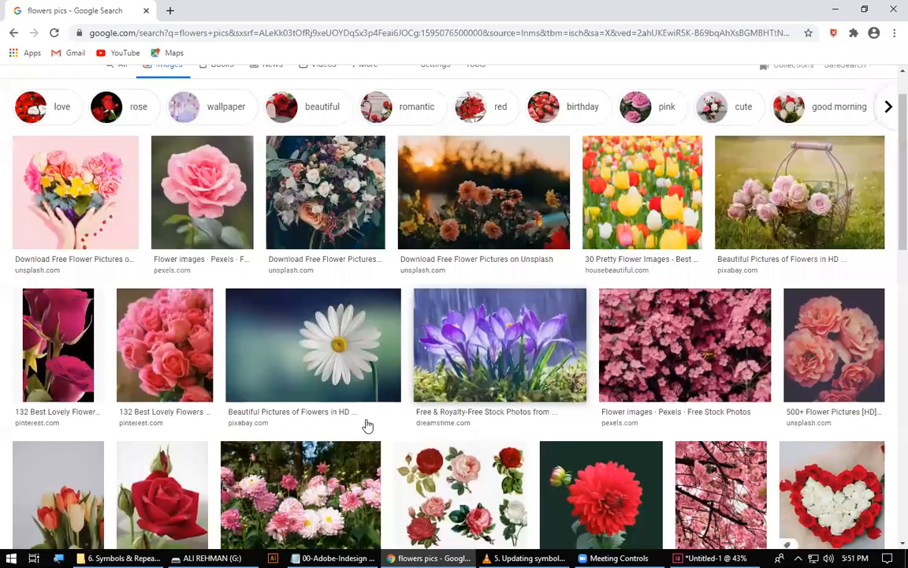
{"action": "scroll", "coordinate": [331, 385], "scroll_direction": "up", "scroll_amount": 1}
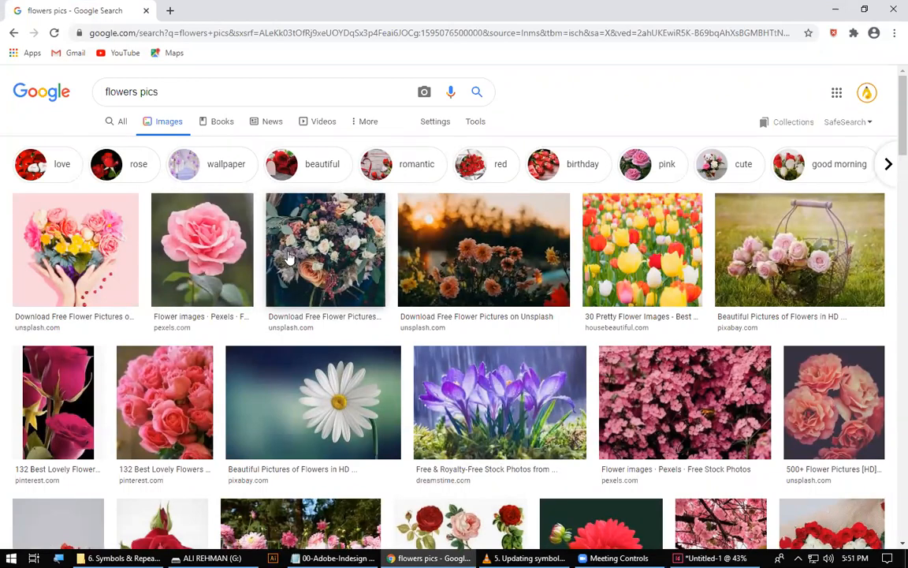
{"action": "left_click", "coordinate": [59, 557]}
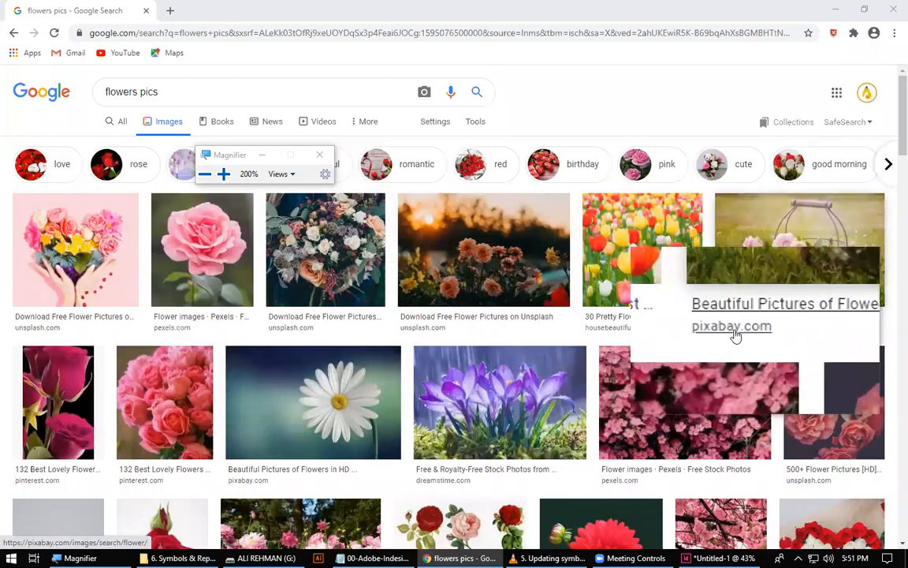
{"action": "scroll", "coordinate": [202, 369], "scroll_direction": "down", "scroll_amount": 3}
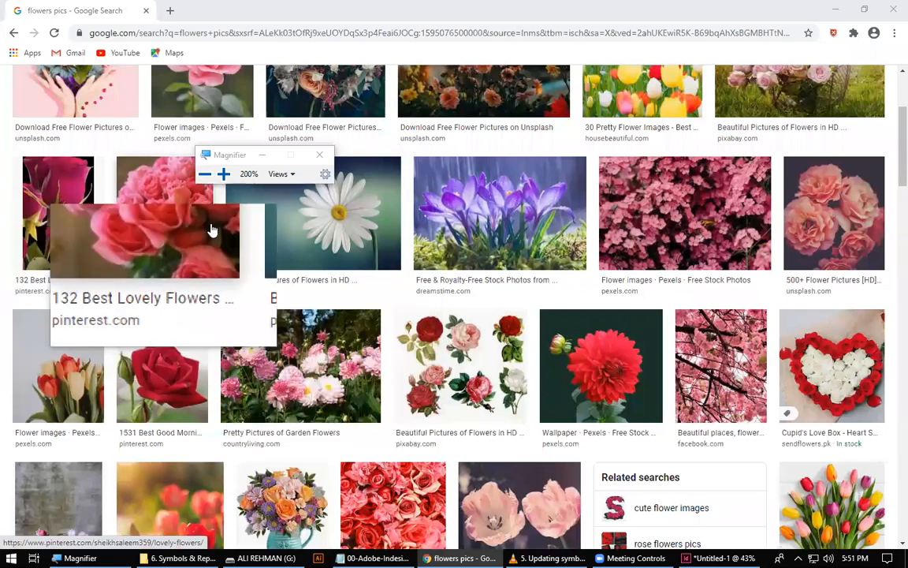
{"action": "left_click", "coordinate": [314, 148]}
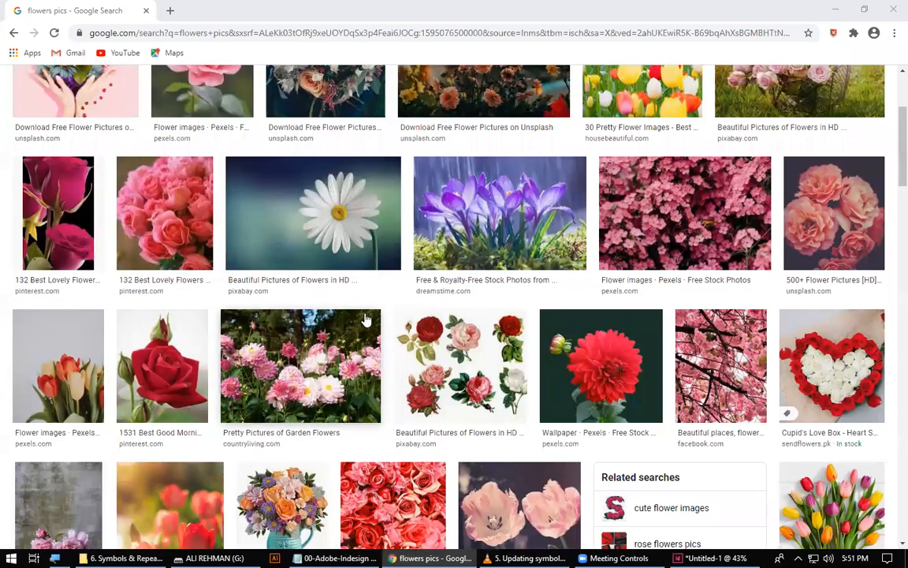
{"action": "scroll", "coordinate": [328, 274], "scroll_direction": "up", "scroll_amount": 3}
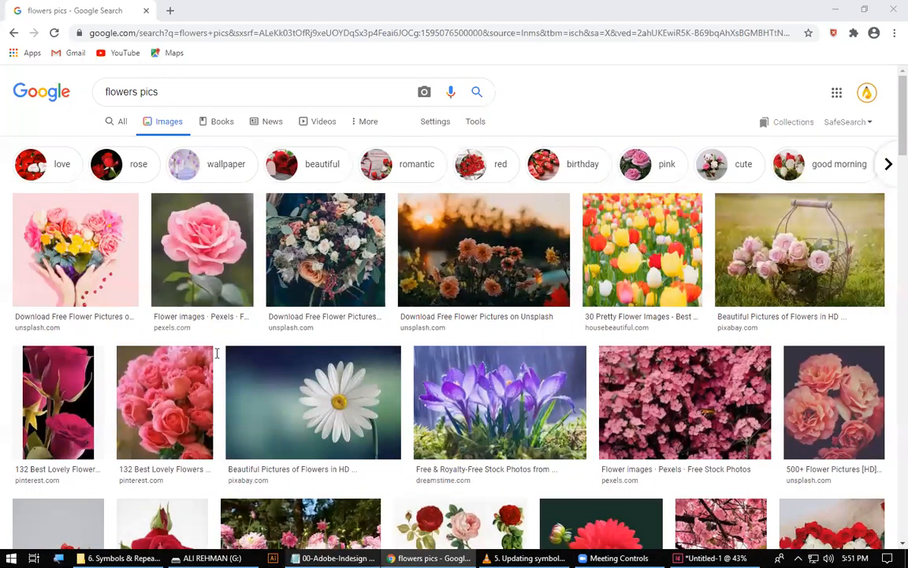
Return to the Notepad notes and highlight "Screen Profile" with its RGB and 72ppi values.
{"action": "key", "text": "alt+Tab"}
{"action": "left_click_drag", "start_coordinate": [4, 371], "coordinate": [139, 371]}
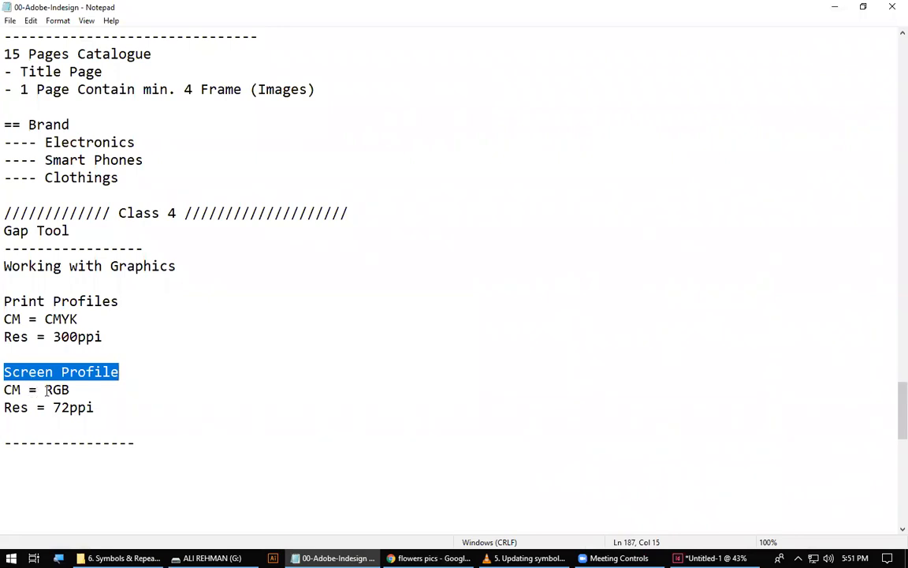
{"action": "left_click_drag", "start_coordinate": [45, 389], "coordinate": [104, 406]}
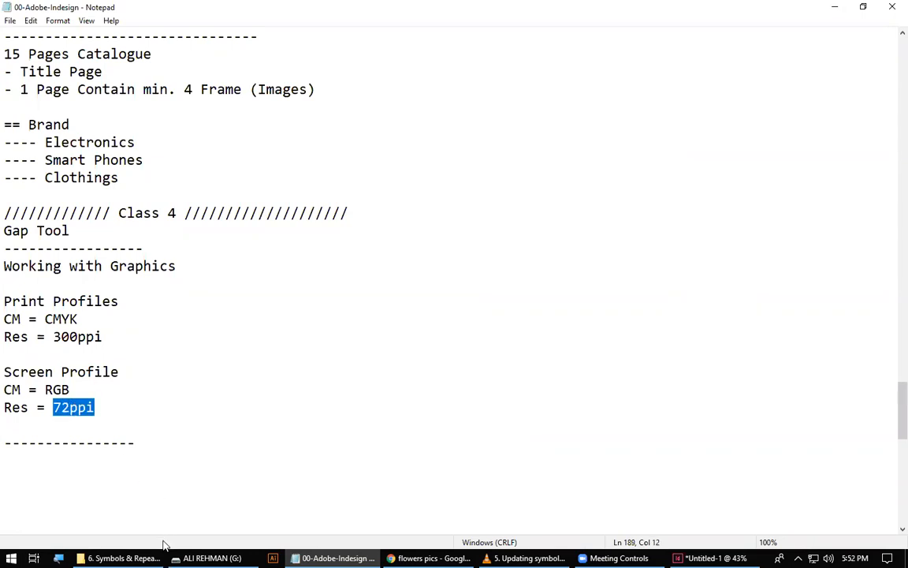
Append ", Convertions" after "Rough Layouts" in the Prepration line of the Project Pipeline notes.
{"action": "mouse_move", "coordinate": [429, 557]}
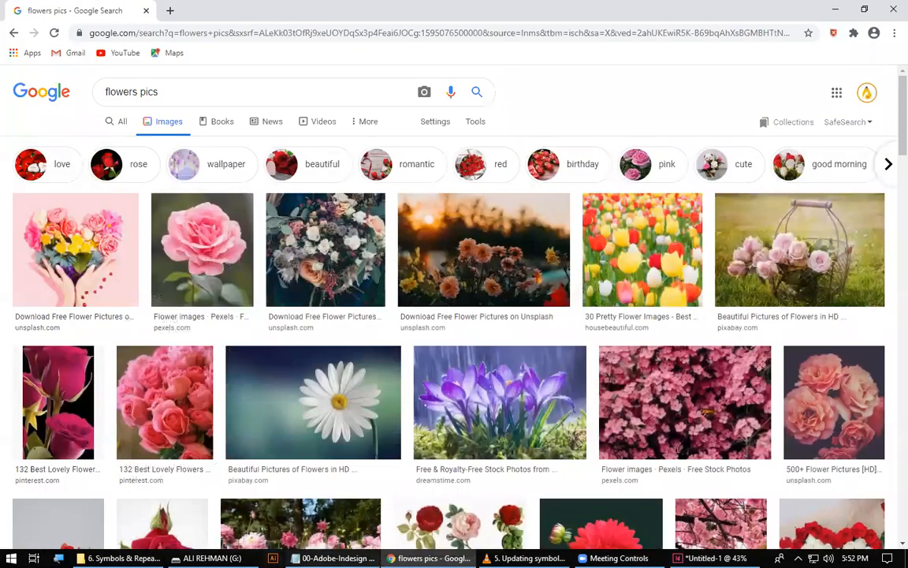
{"action": "scroll", "coordinate": [256, 368], "scroll_direction": "up", "scroll_amount": 1}
{"action": "scroll", "coordinate": [312, 356], "scroll_direction": "up", "scroll_amount": 20}
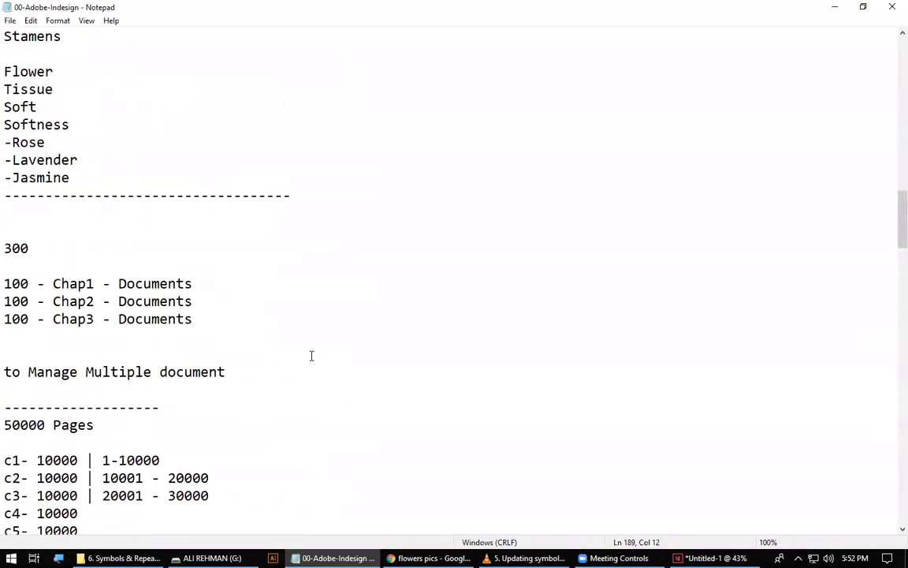
{"action": "scroll", "coordinate": [312, 355], "scroll_direction": "up", "scroll_amount": 6}
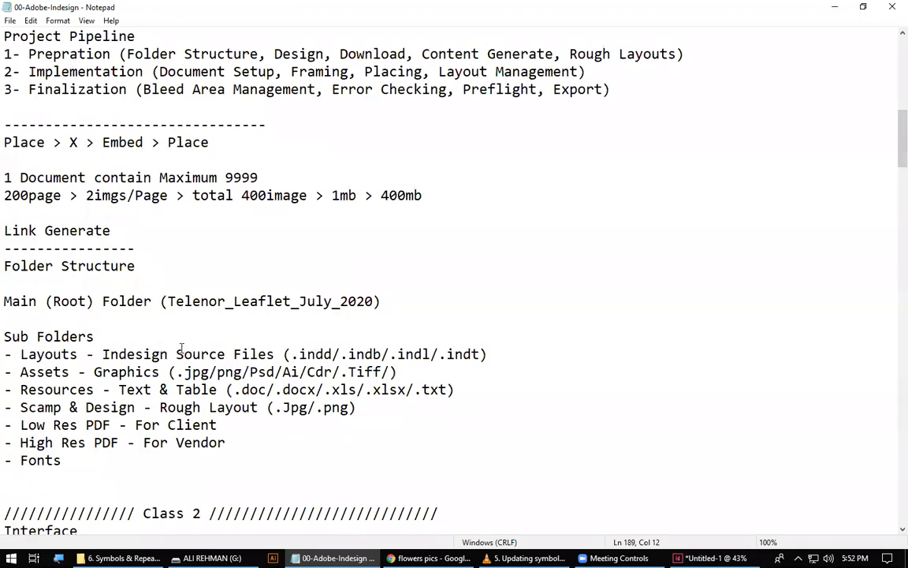
{"action": "scroll", "coordinate": [223, 327], "scroll_direction": "up", "scroll_amount": 4}
{"action": "left_click_drag", "start_coordinate": [134, 266], "coordinate": [684, 265]}
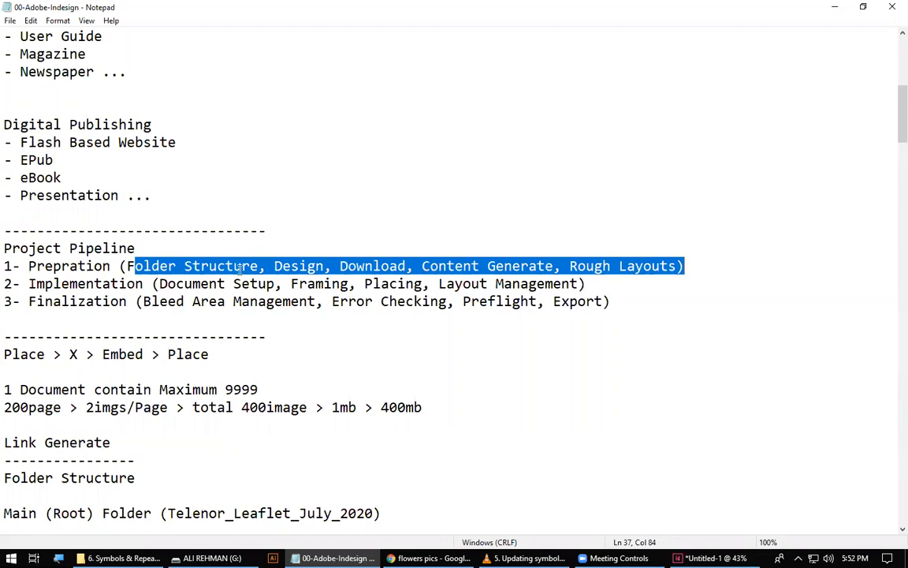
{"action": "left_click", "coordinate": [139, 269]}
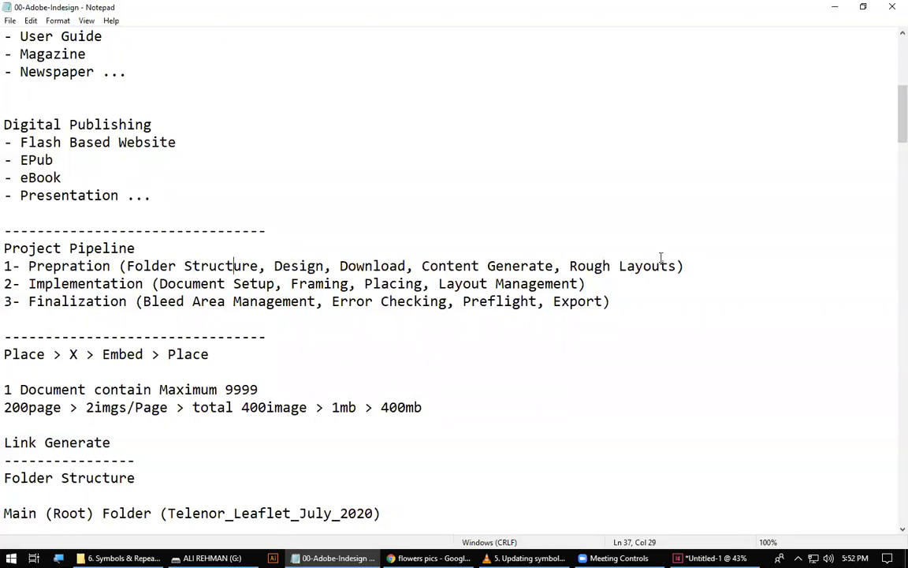
{"action": "type", "text": ", Co"}
{"action": "type", "text": "nverti"}
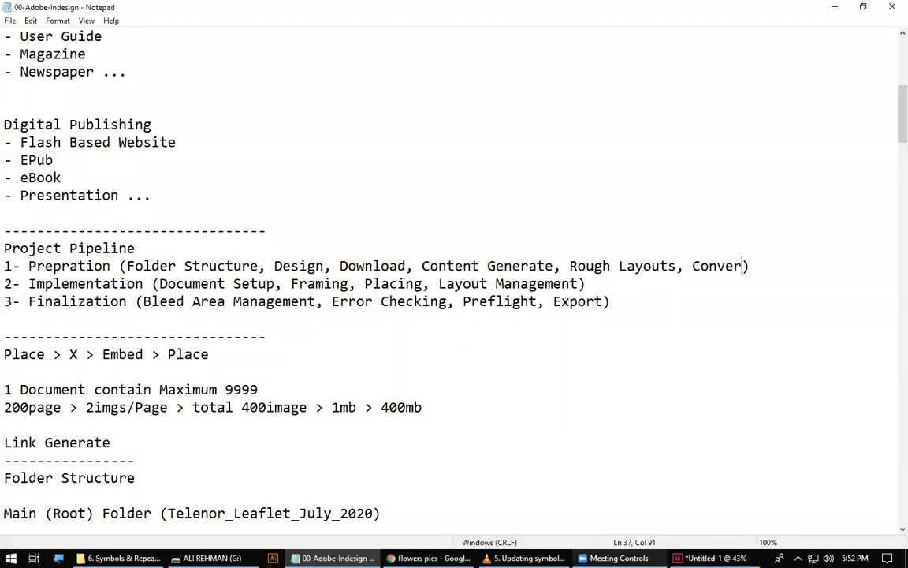
{"action": "type", "text": "ons"}
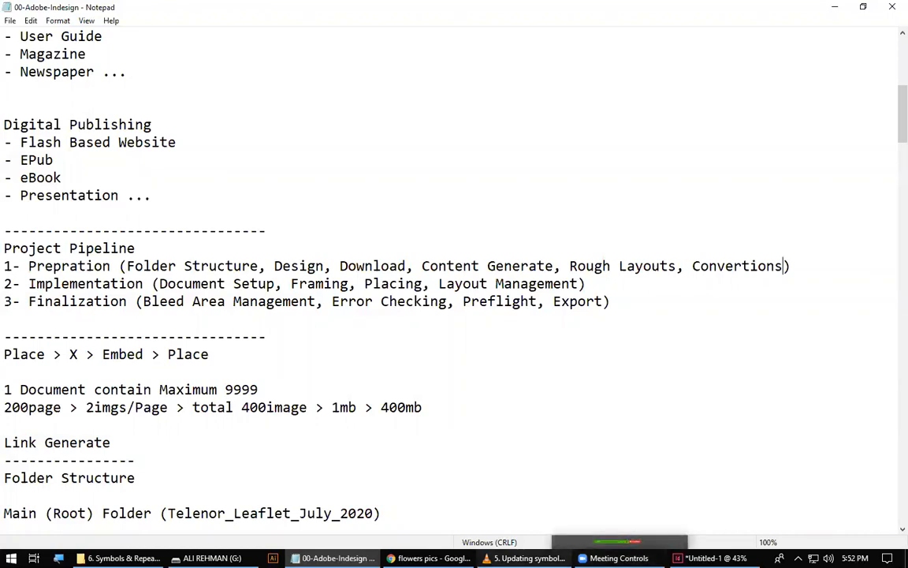
Switch to InDesign to view the framed spreads, and return to Chrome to browse the flower image results and their source websites.
{"action": "left_click", "coordinate": [705, 558]}
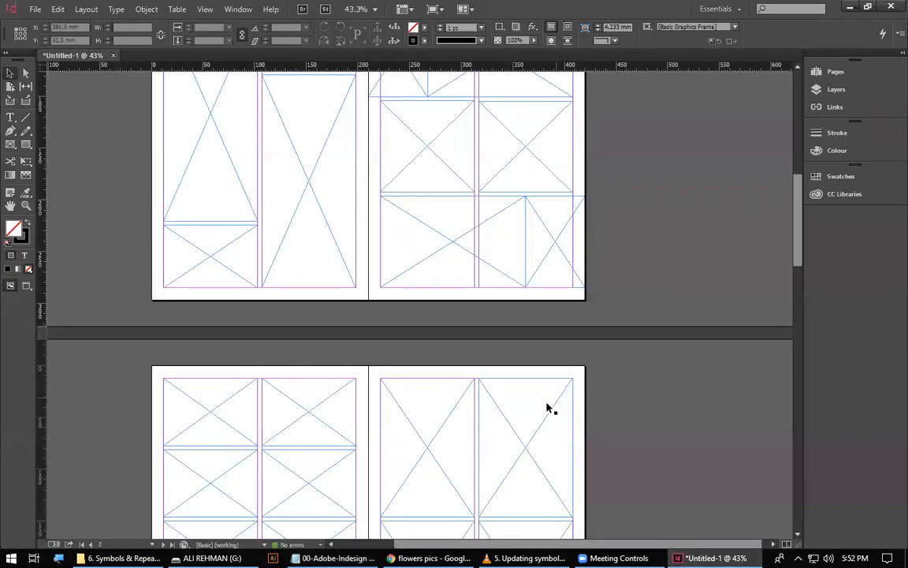
{"action": "scroll", "coordinate": [472, 432], "scroll_direction": "down", "scroll_amount": 2}
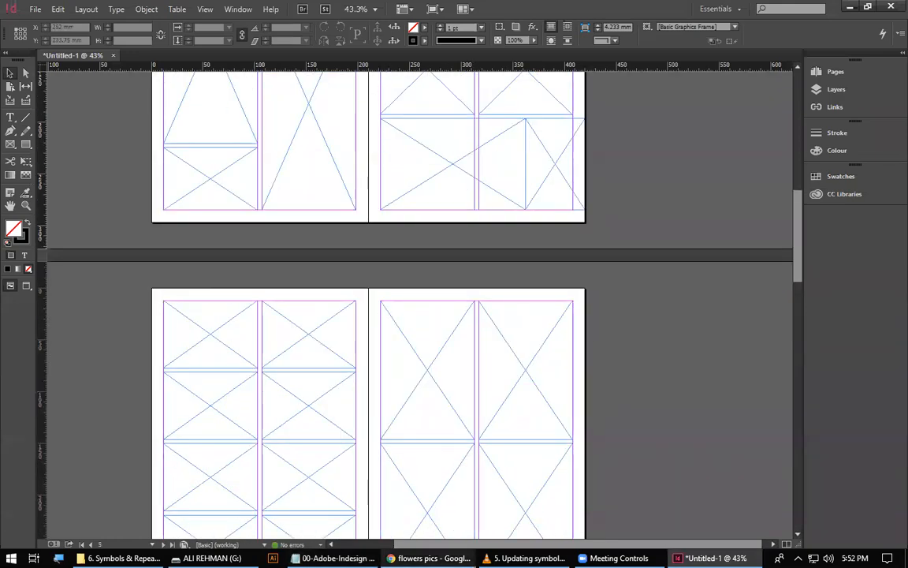
{"action": "left_click", "coordinate": [430, 558]}
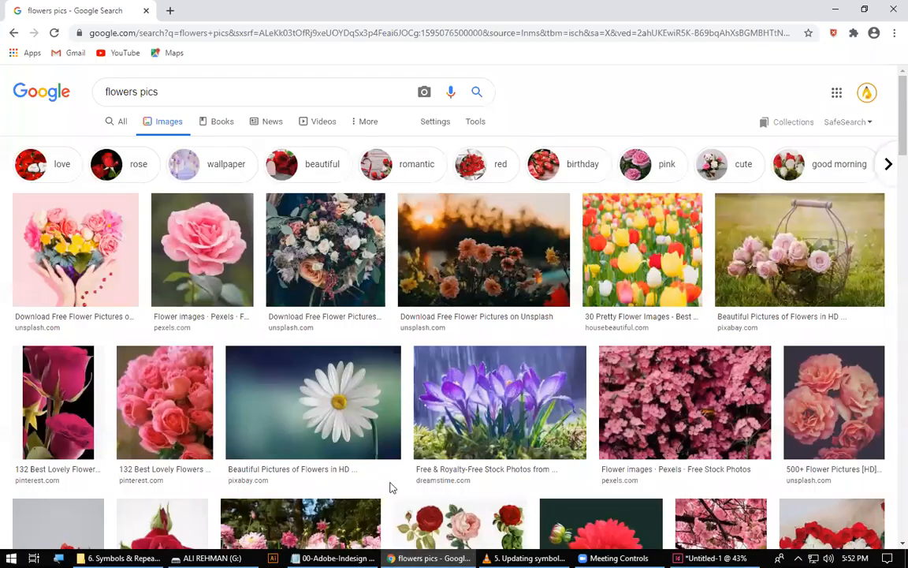
{"action": "scroll", "coordinate": [352, 513], "scroll_direction": "down", "scroll_amount": 3}
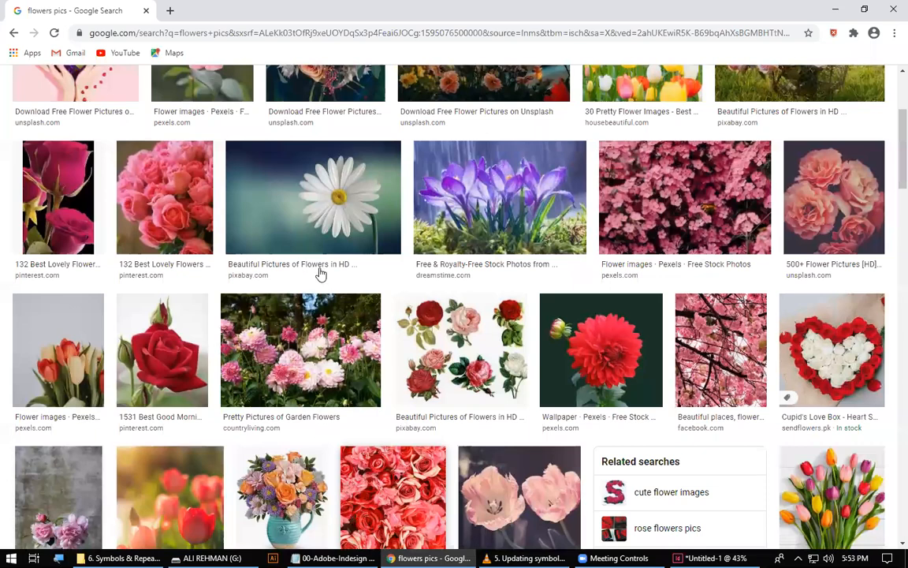
{"action": "scroll", "coordinate": [297, 276], "scroll_direction": "up", "scroll_amount": 3}
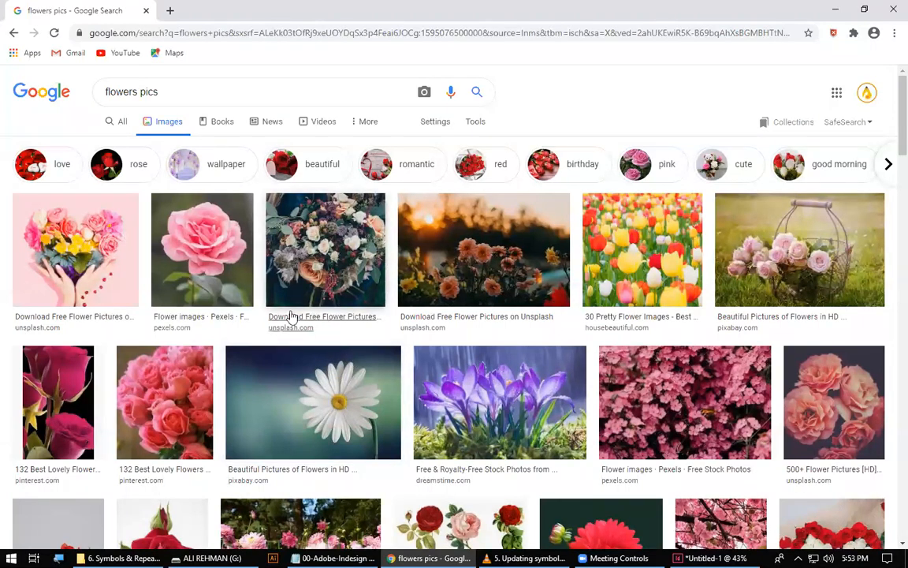
{"action": "scroll", "coordinate": [386, 421], "scroll_direction": "down", "scroll_amount": 3}
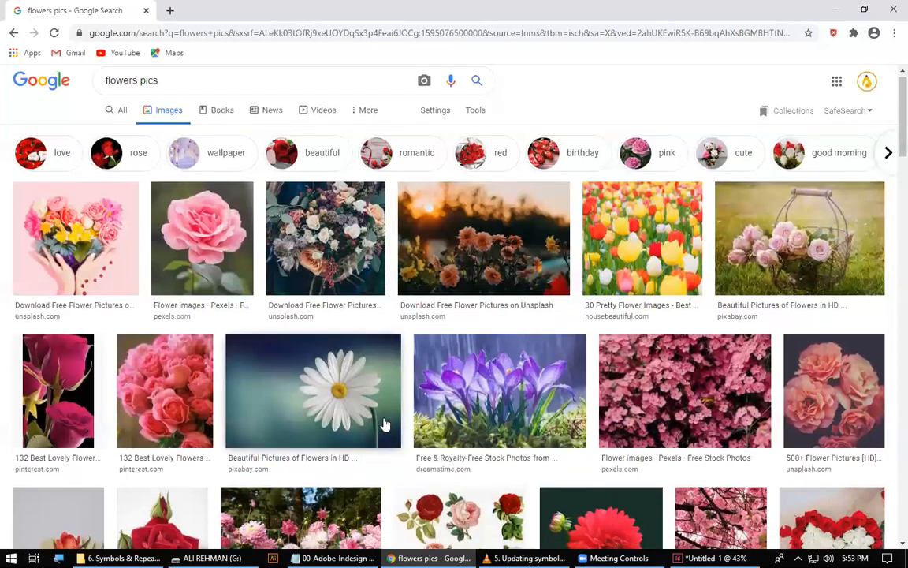
{"action": "scroll", "coordinate": [347, 437], "scroll_direction": "down", "scroll_amount": 10}
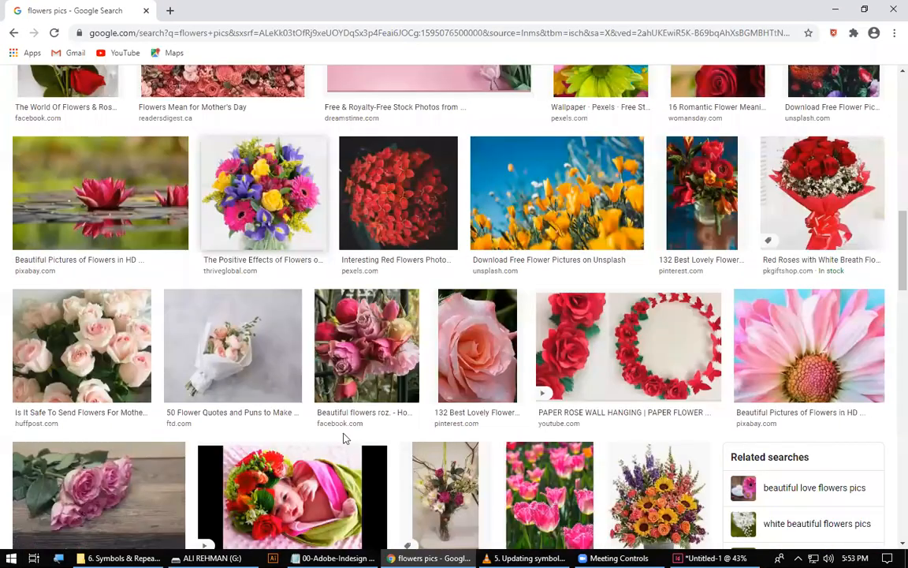
{"action": "scroll", "coordinate": [432, 387], "scroll_direction": "up", "scroll_amount": 1}
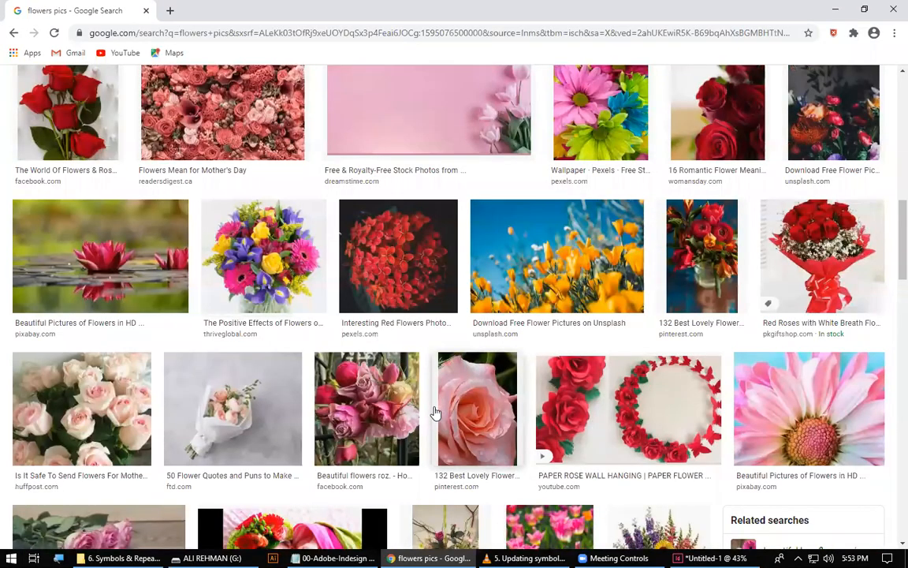
{"action": "scroll", "coordinate": [415, 365], "scroll_direction": "down", "scroll_amount": 1}
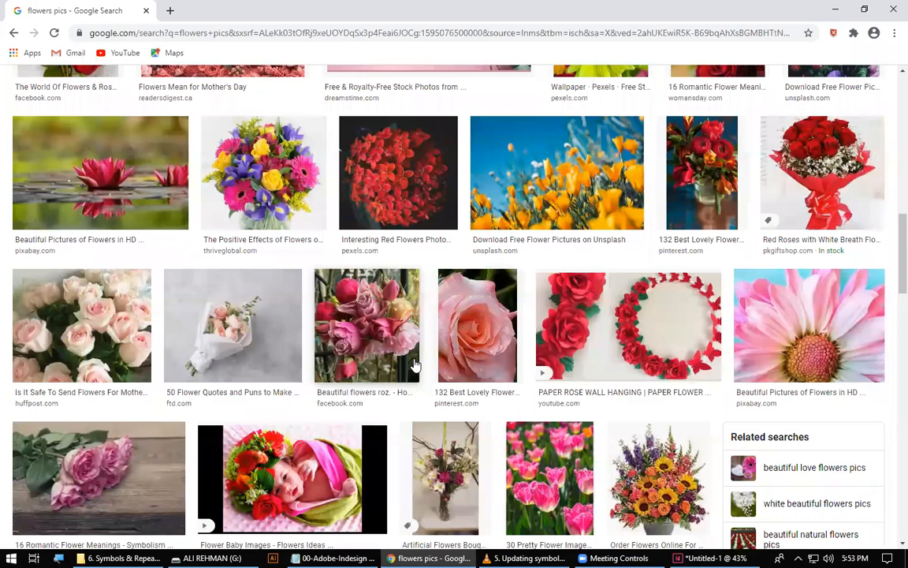
{"action": "scroll", "coordinate": [68, 314], "scroll_direction": "down", "scroll_amount": 4}
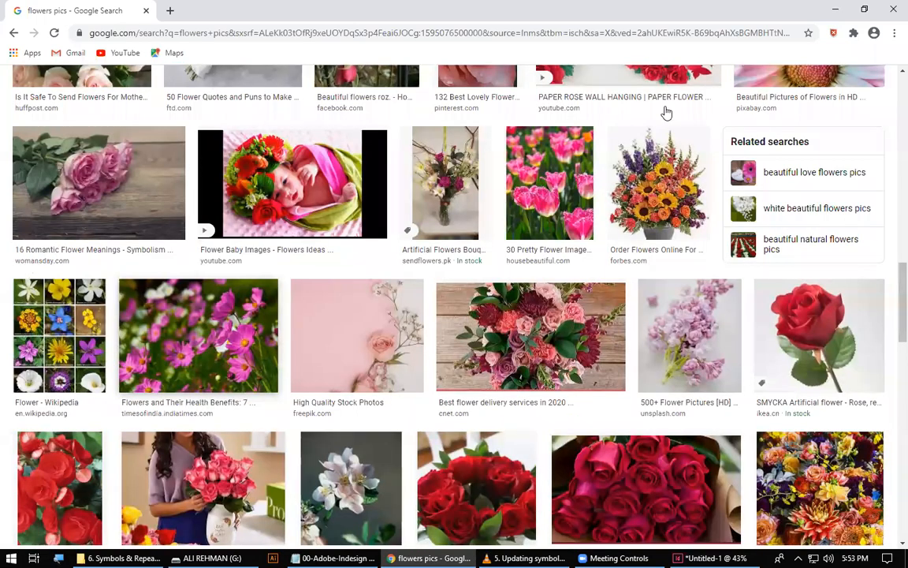
{"action": "scroll", "coordinate": [332, 265], "scroll_direction": "down", "scroll_amount": 2}
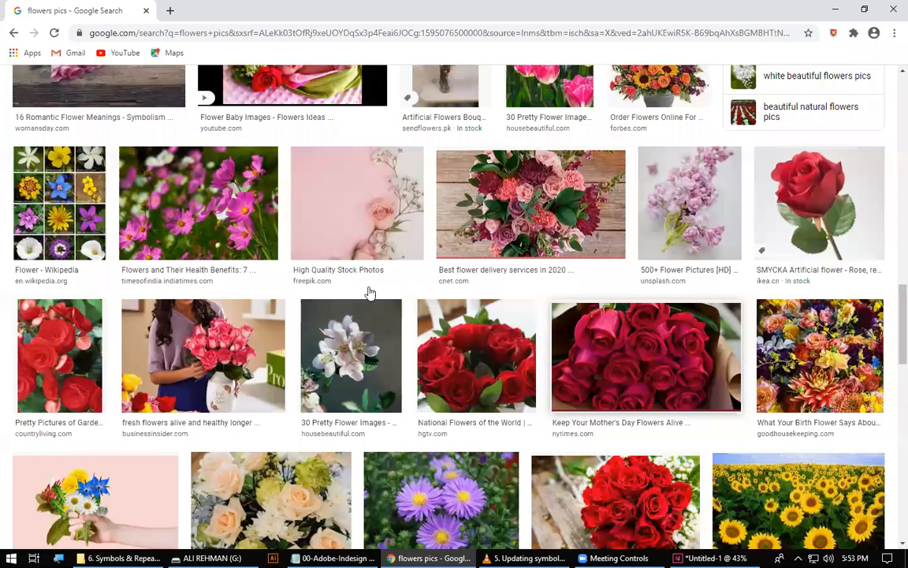
Return to the Notepad notes and highlight the "Screen Profile" heading and its 72ppi resolution in the Class 4 section.
{"action": "key", "text": "alt+Tab"}
{"action": "scroll", "coordinate": [167, 402], "scroll_direction": "down", "scroll_amount": 15}
{"action": "scroll", "coordinate": [174, 420], "scroll_direction": "down", "scroll_amount": 20}
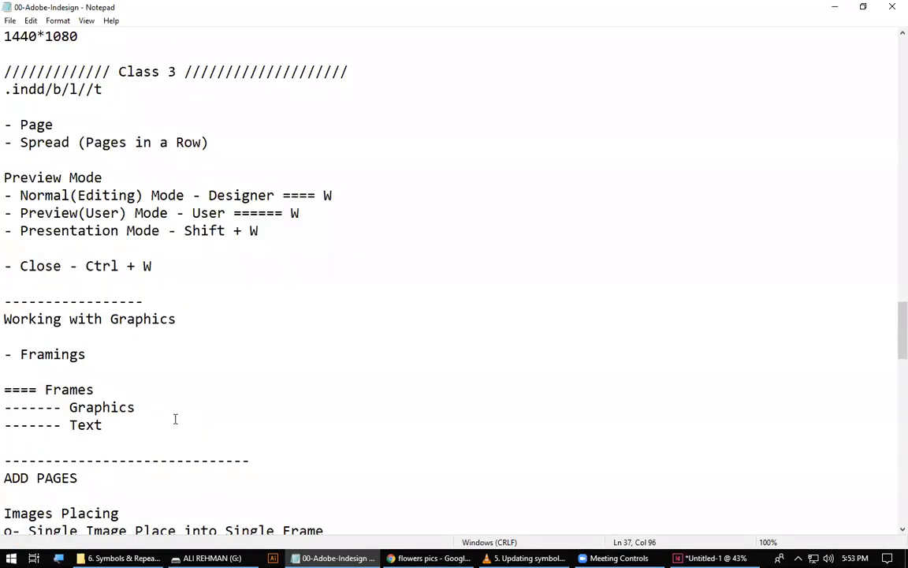
{"action": "scroll", "coordinate": [100, 330], "scroll_direction": "up", "scroll_amount": 10}
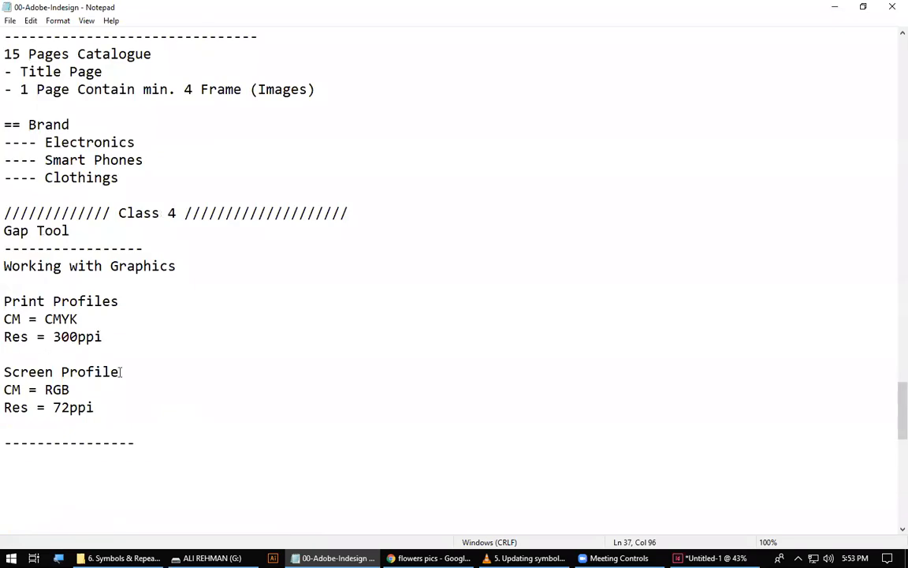
{"action": "left_click_drag", "start_coordinate": [120, 371], "coordinate": [6, 371]}
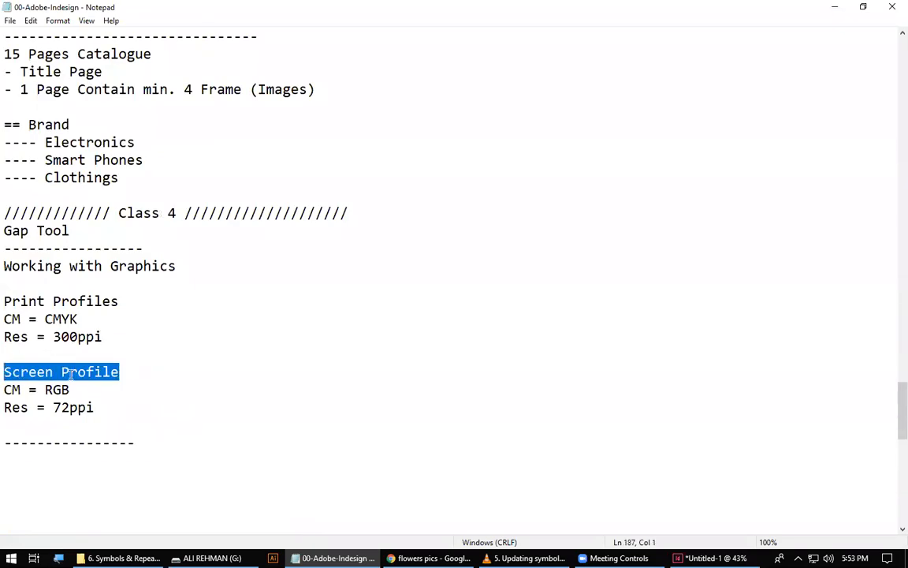
{"action": "left_click_drag", "start_coordinate": [72, 389], "coordinate": [114, 409]}
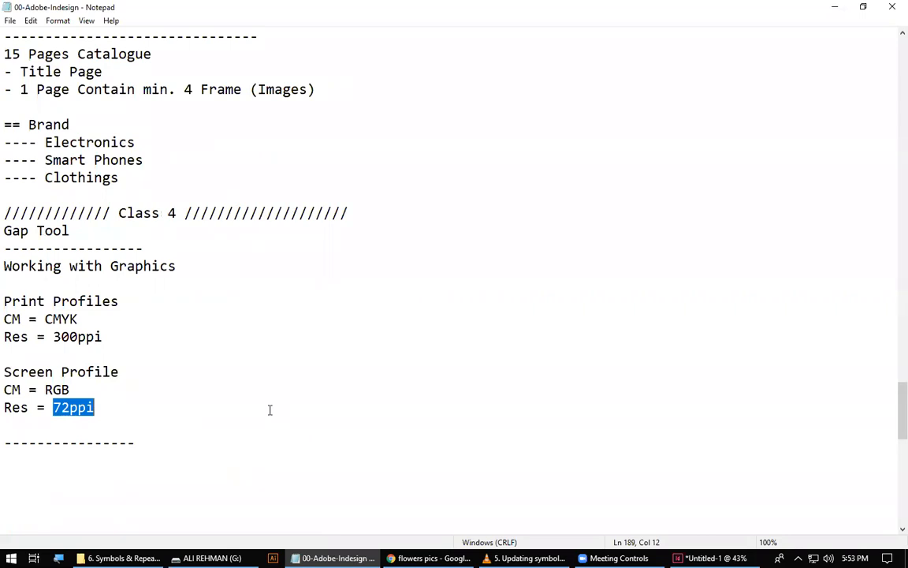
{"action": "left_click", "coordinate": [209, 558]}
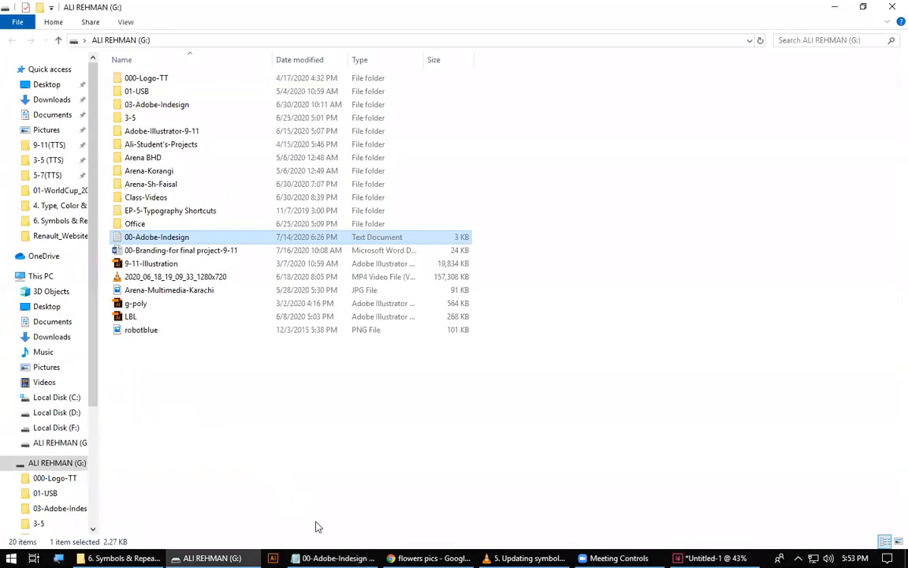
{"action": "left_click", "coordinate": [428, 557]}
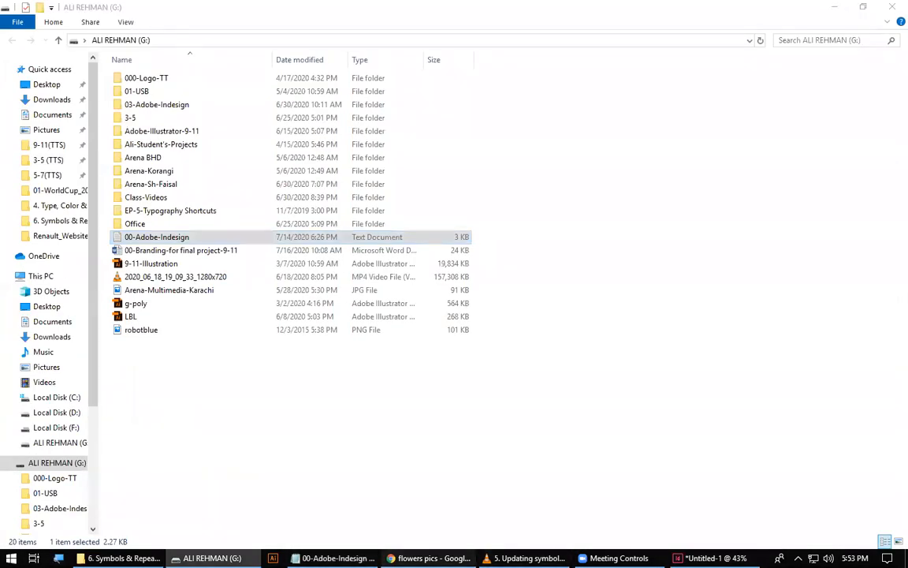
{"action": "key", "text": "alt+Tab"}
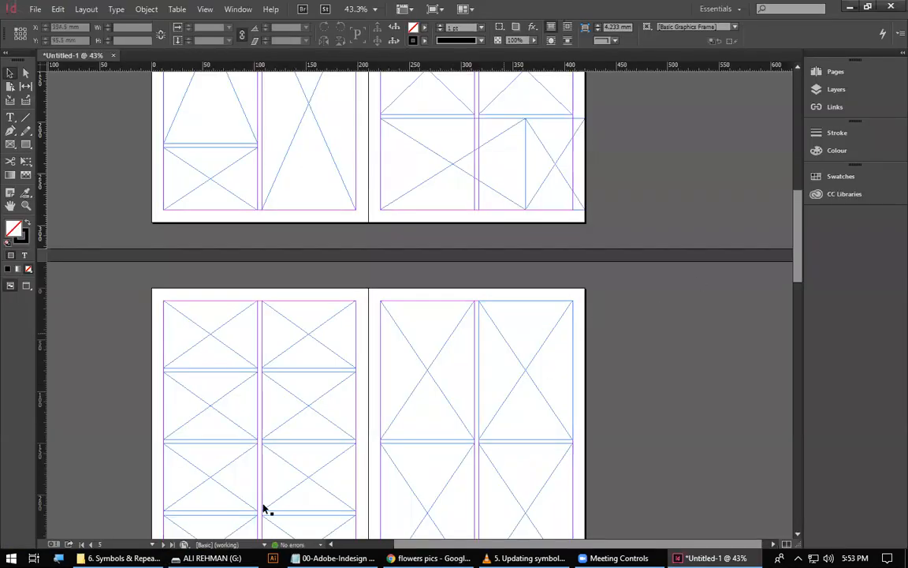
Open the G: drive in a new File Explorer window and go to 01-USB > 02-Graphics > 02-photoshop.
{"action": "left_click", "coordinate": [120, 558]}
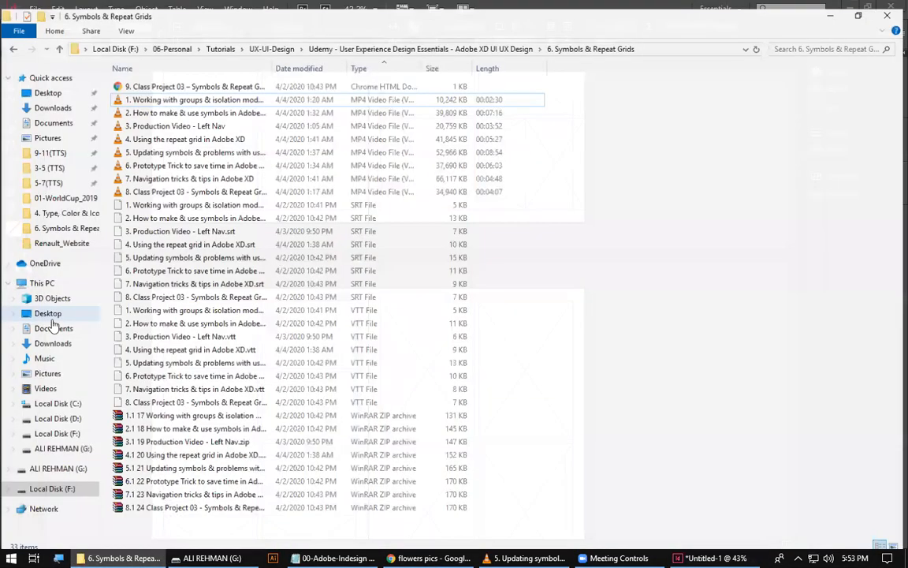
{"action": "right_click", "coordinate": [48, 443]}
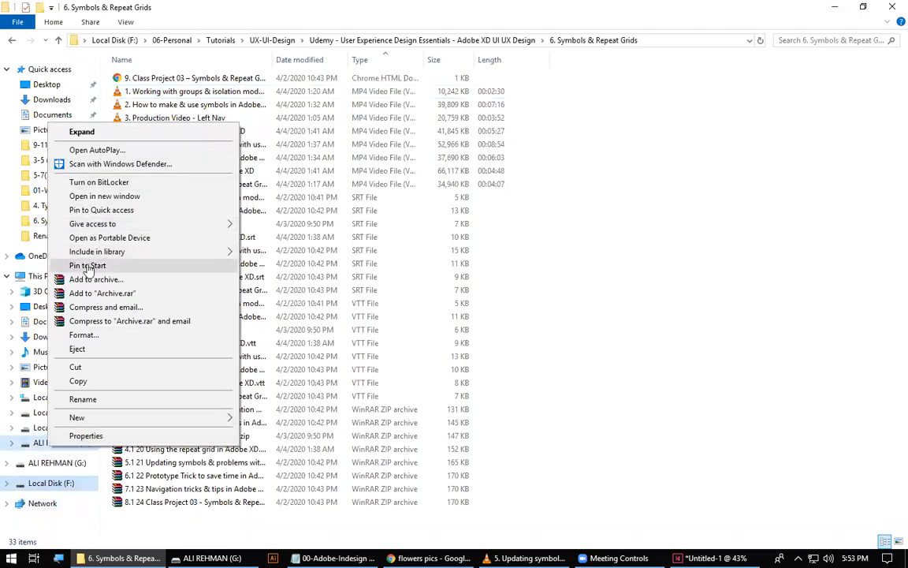
{"action": "left_click", "coordinate": [98, 195]}
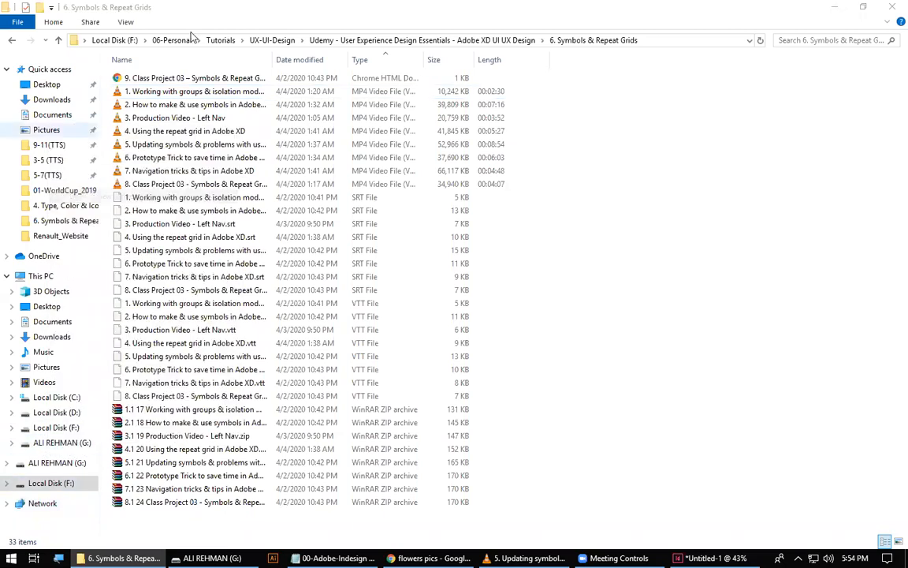
{"action": "double_click", "coordinate": [137, 91]}
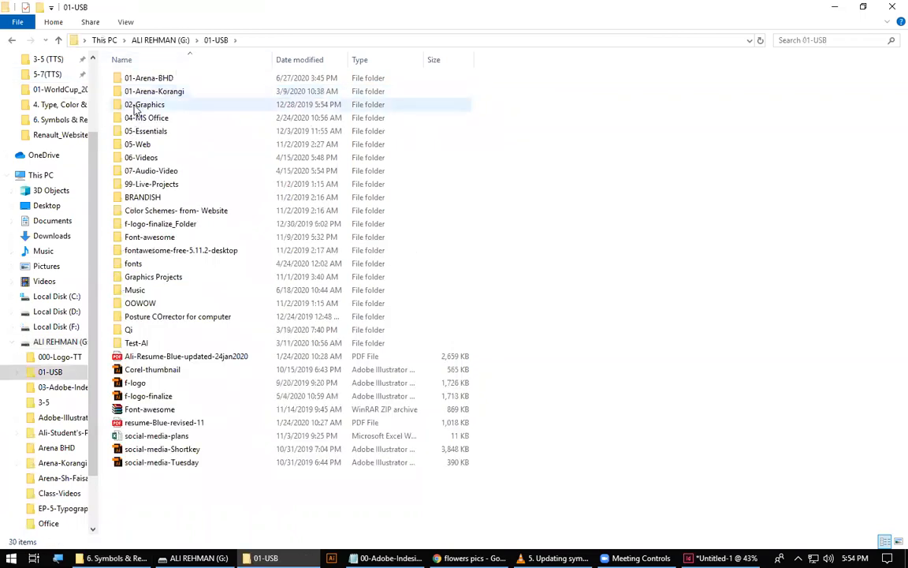
{"action": "double_click", "coordinate": [134, 104]}
{"action": "double_click", "coordinate": [150, 91]}
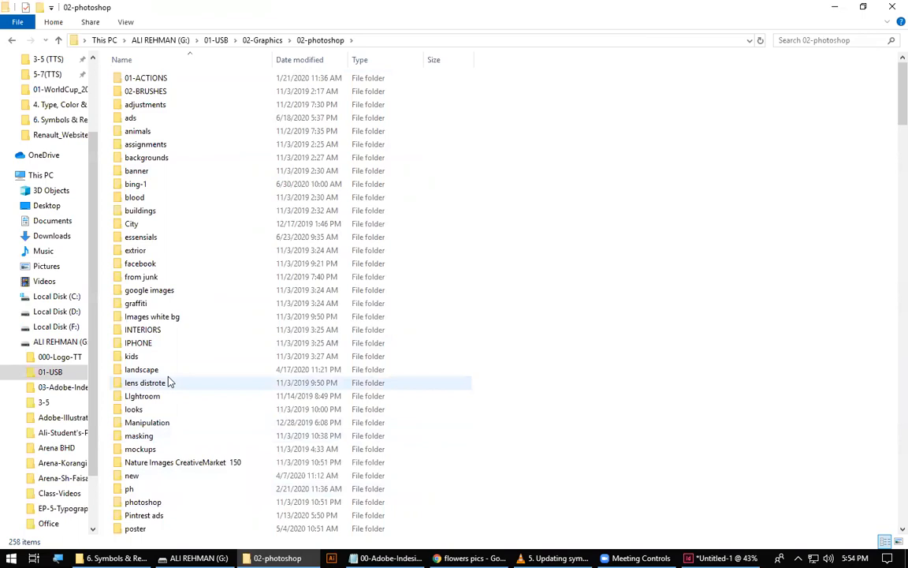
Enlarge the 02-photoshop thumbnails, look through the images in the buildings folder, and return to 02-photoshop.
{"action": "scroll", "coordinate": [247, 404], "scroll_direction": "up", "scroll_amount": 4}
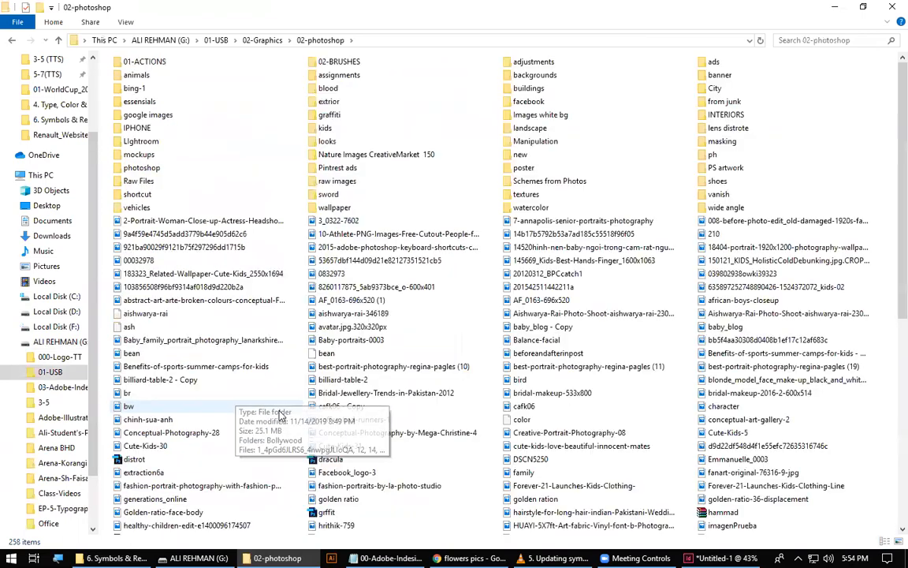
{"action": "scroll", "coordinate": [277, 416], "scroll_direction": "up", "scroll_amount": 2}
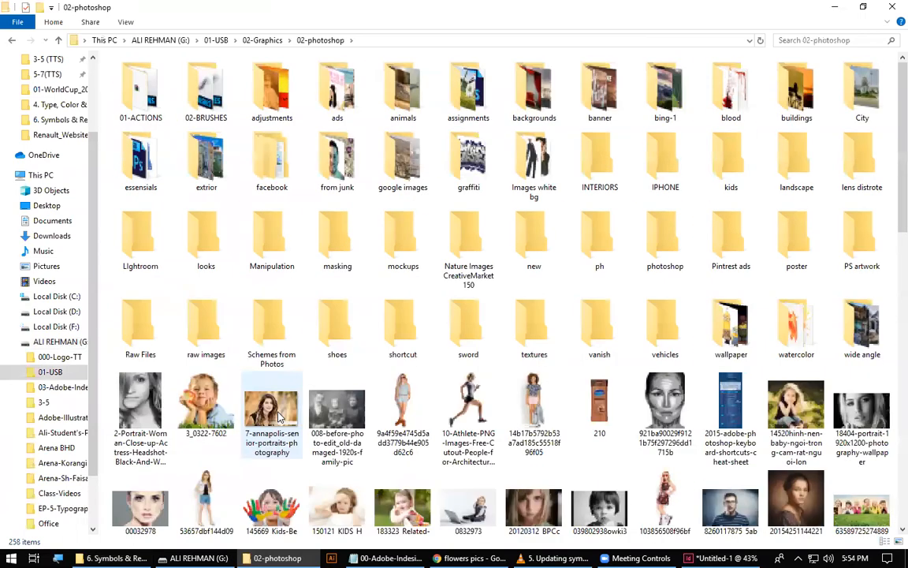
{"action": "scroll", "coordinate": [246, 402], "scroll_direction": "up", "scroll_amount": 2}
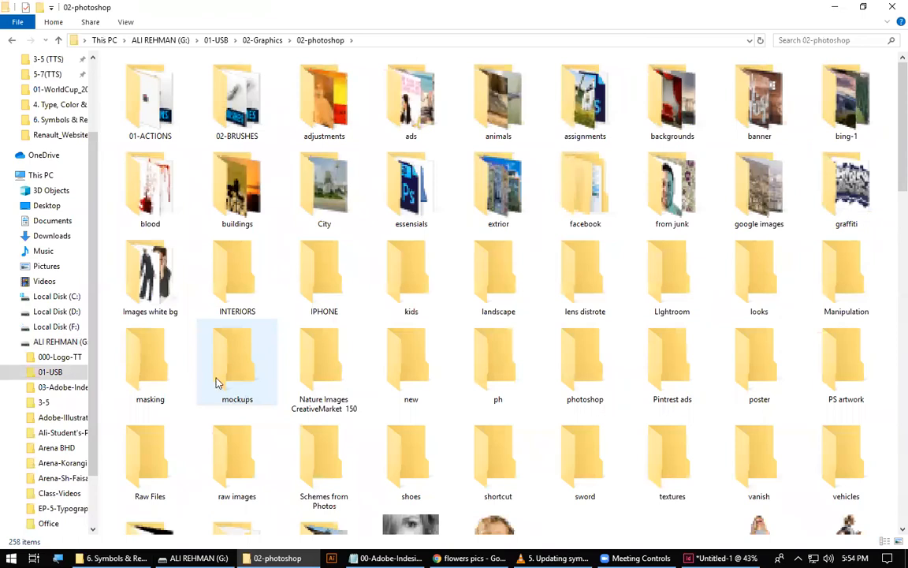
{"action": "double_click", "coordinate": [218, 194]}
{"action": "scroll", "coordinate": [305, 380], "scroll_direction": "up", "scroll_amount": 4}
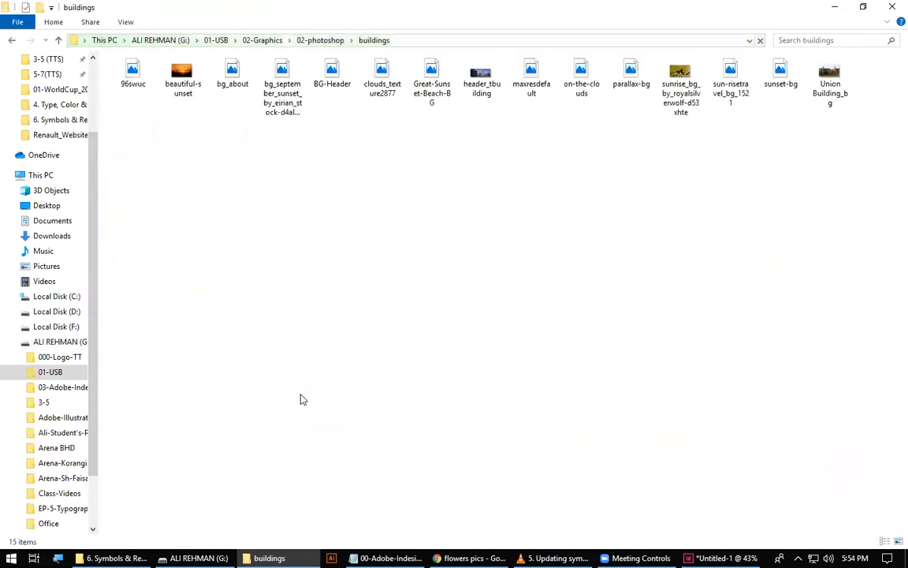
{"action": "left_click", "coordinate": [12, 40]}
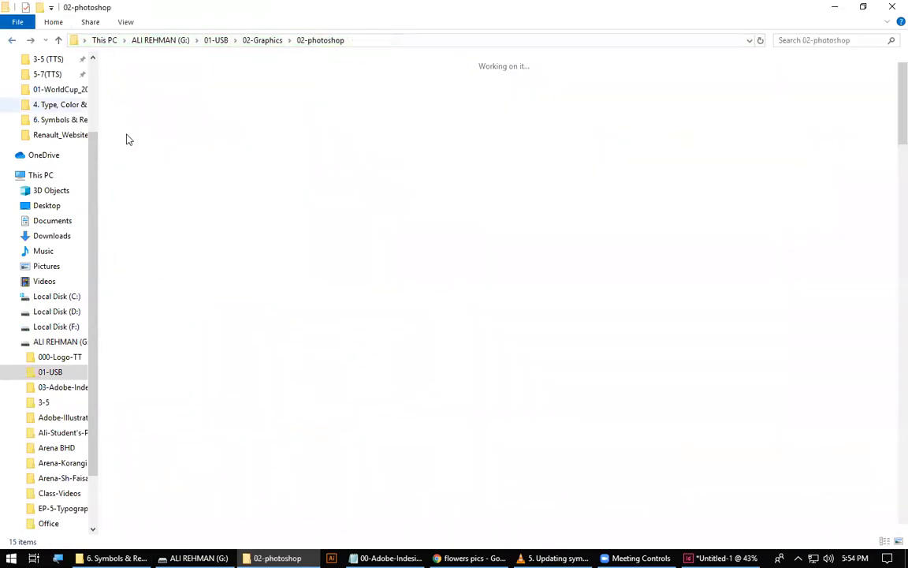
Copy the buildings folder from 02-photoshop to the Desktop.
{"action": "right_click", "coordinate": [227, 192]}
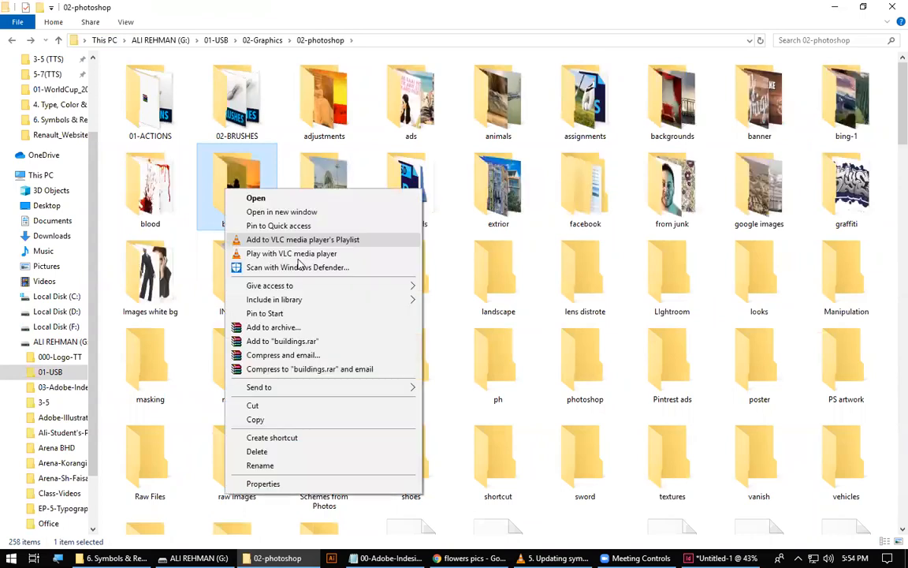
{"action": "left_click", "coordinate": [249, 419]}
{"action": "scroll", "coordinate": [82, 105], "scroll_direction": "up", "scroll_amount": 3}
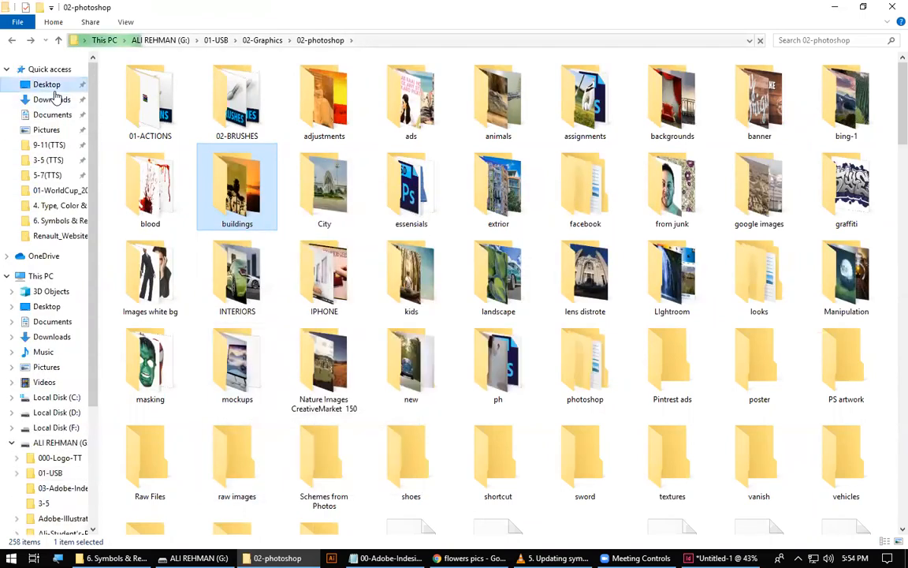
{"action": "left_click", "coordinate": [48, 84]}
{"action": "key", "text": "ctrl+v"}
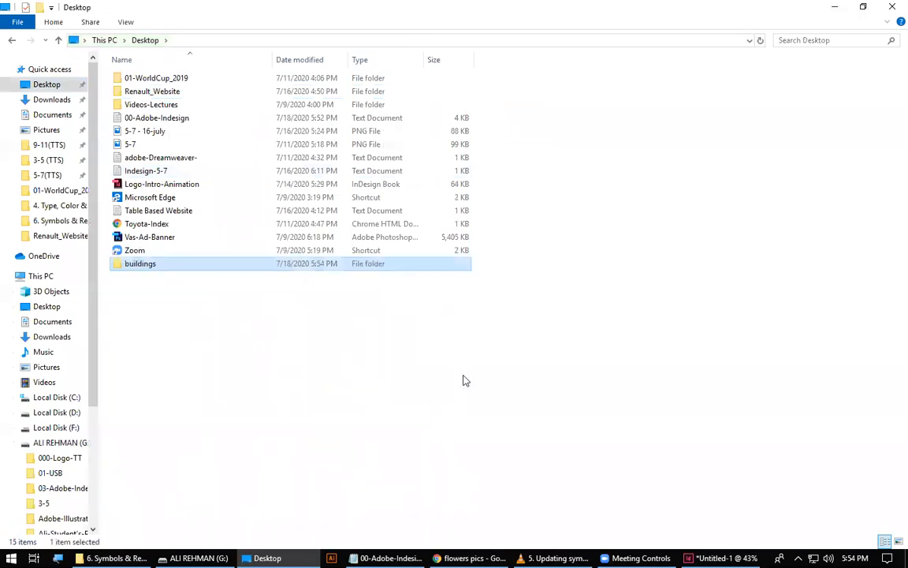
Switch to InDesign, begin placing files, and browse to the buildings folder on the Desktop.
{"action": "left_click", "coordinate": [719, 557]}
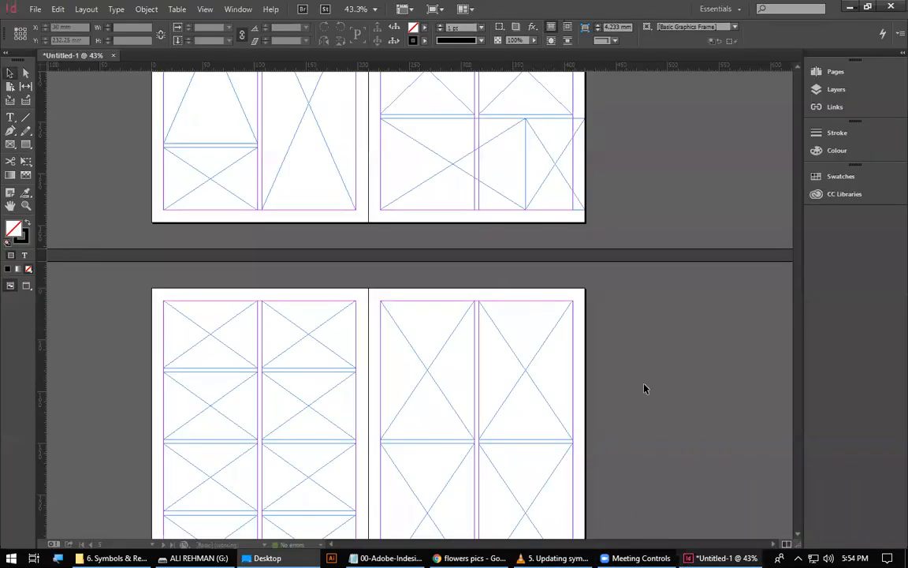
{"action": "left_click", "coordinate": [34, 9]}
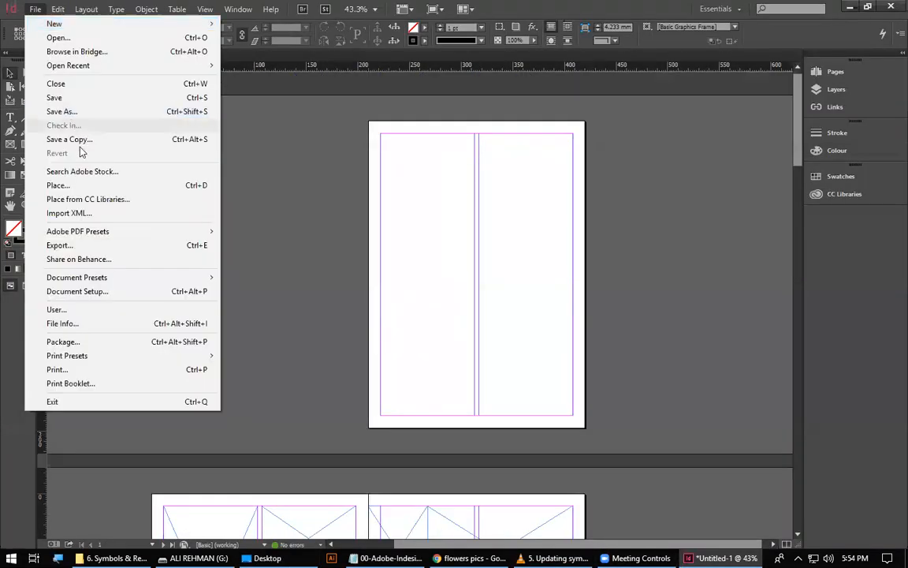
{"action": "left_click", "coordinate": [111, 185]}
{"action": "scroll", "coordinate": [299, 199], "scroll_direction": "up", "scroll_amount": 2}
{"action": "left_click", "coordinate": [296, 207]}
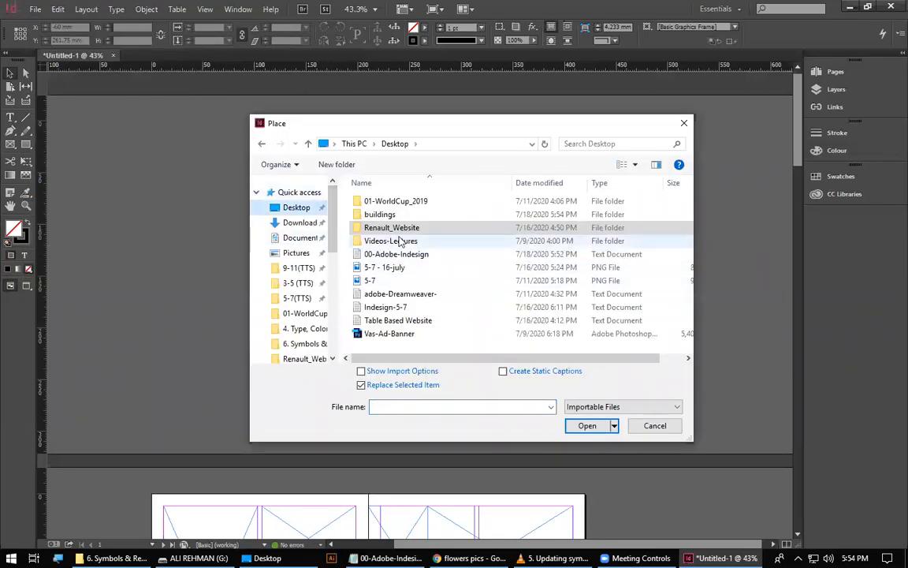
{"action": "double_click", "coordinate": [410, 215]}
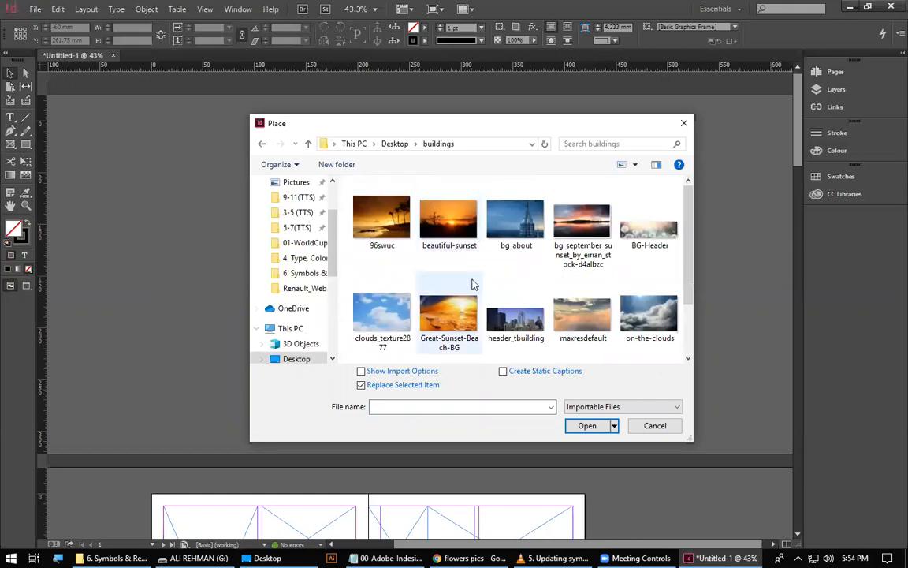
Select every image in the buildings folder and load them all for placing.
{"action": "key", "text": "ctrl+a"}
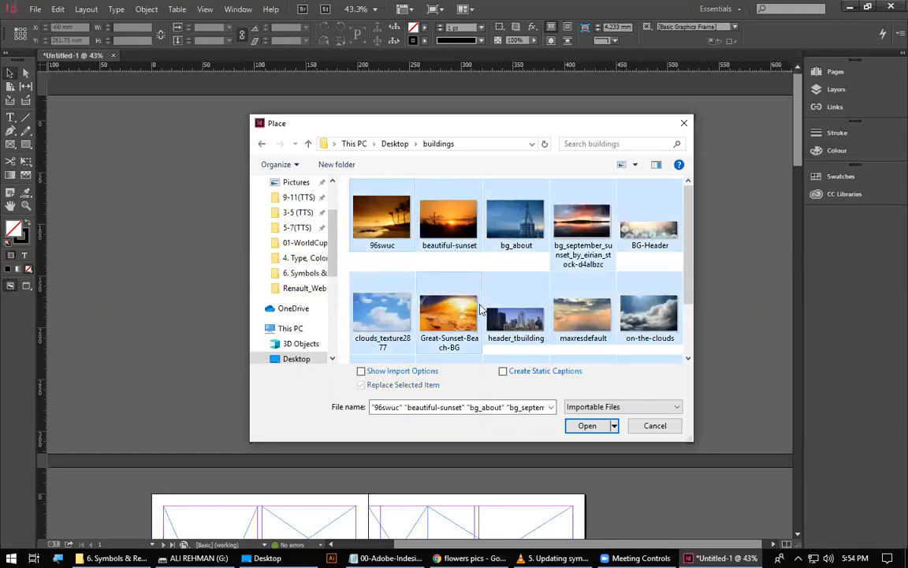
{"action": "left_click", "coordinate": [394, 231]}
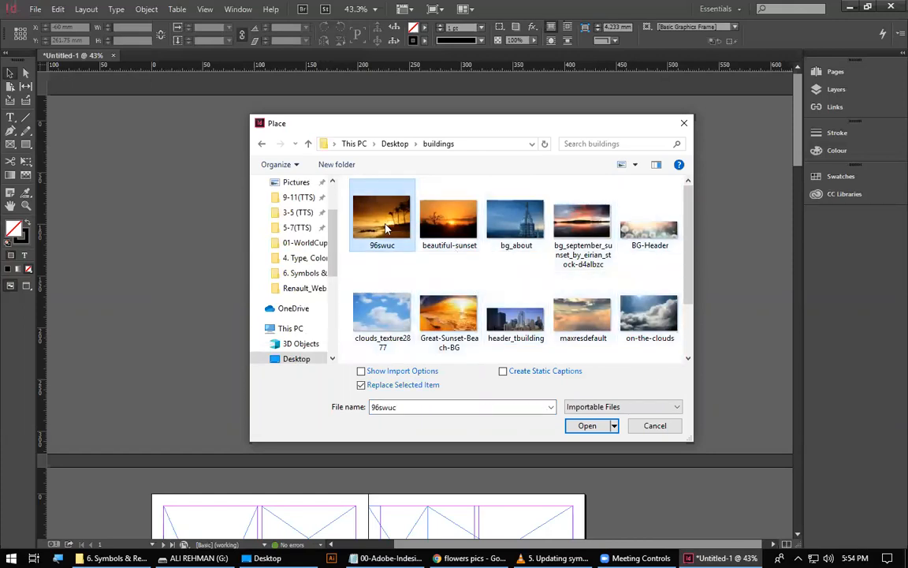
{"action": "scroll", "coordinate": [488, 272], "scroll_direction": "down", "scroll_amount": 2}
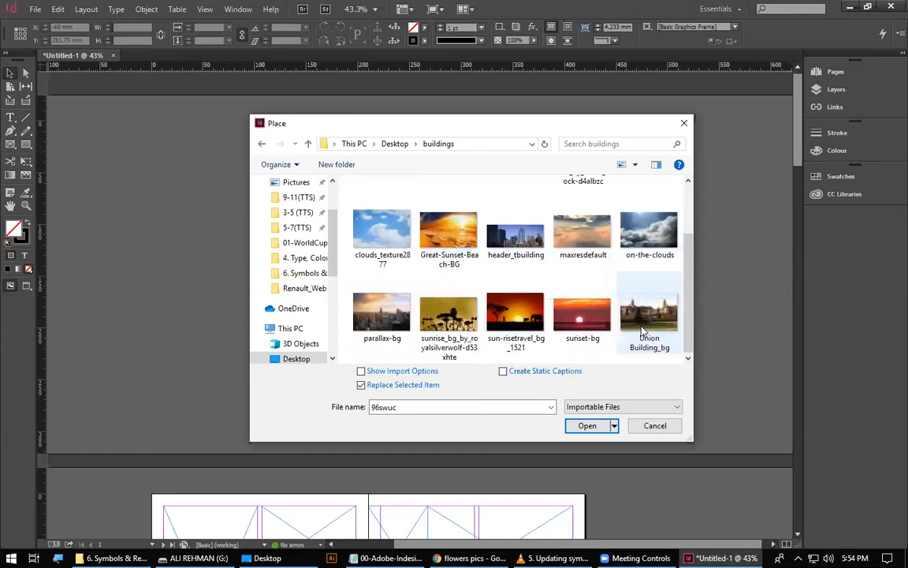
{"action": "left_click", "coordinate": [634, 337], "text": "shift"}
{"action": "scroll", "coordinate": [535, 330], "scroll_direction": "up", "scroll_amount": 2}
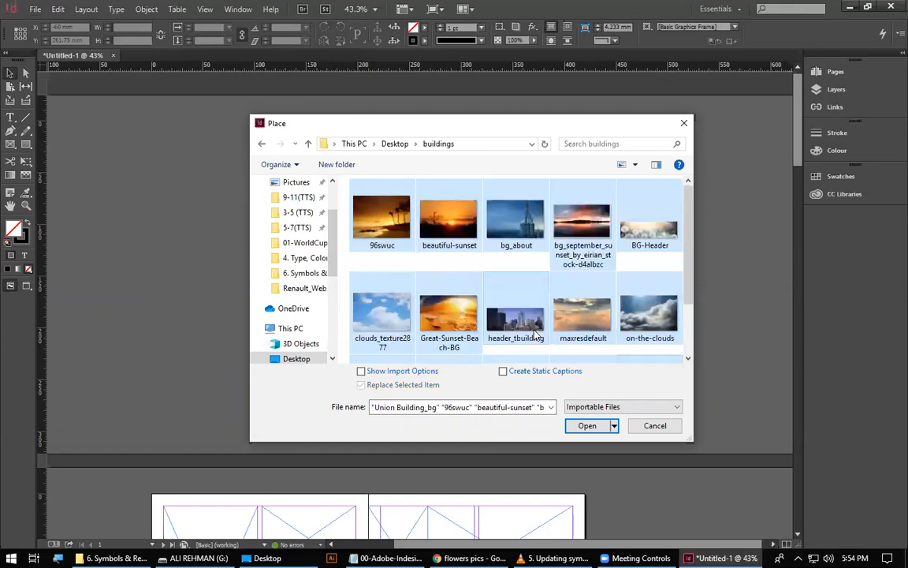
{"action": "left_click", "coordinate": [585, 426]}
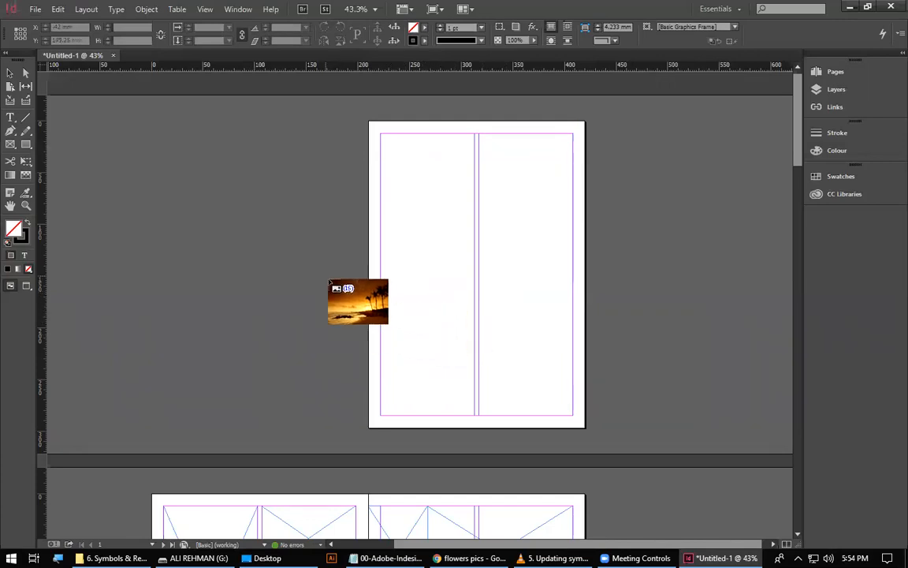
Place the 96swuc and Great-Sunset-Beach-BG images in the two tall frames on page 2 and BG-Header in the wide upper frame on page 3.
{"action": "scroll", "coordinate": [339, 290], "scroll_direction": "down", "scroll_amount": 3}
{"action": "scroll", "coordinate": [343, 293], "scroll_direction": "down", "scroll_amount": 3}
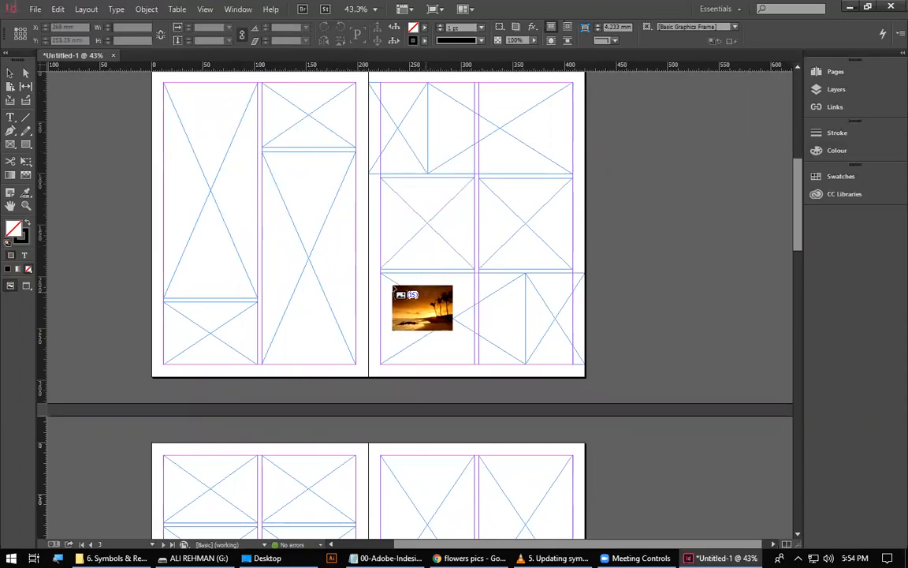
{"action": "left_click", "coordinate": [178, 164]}
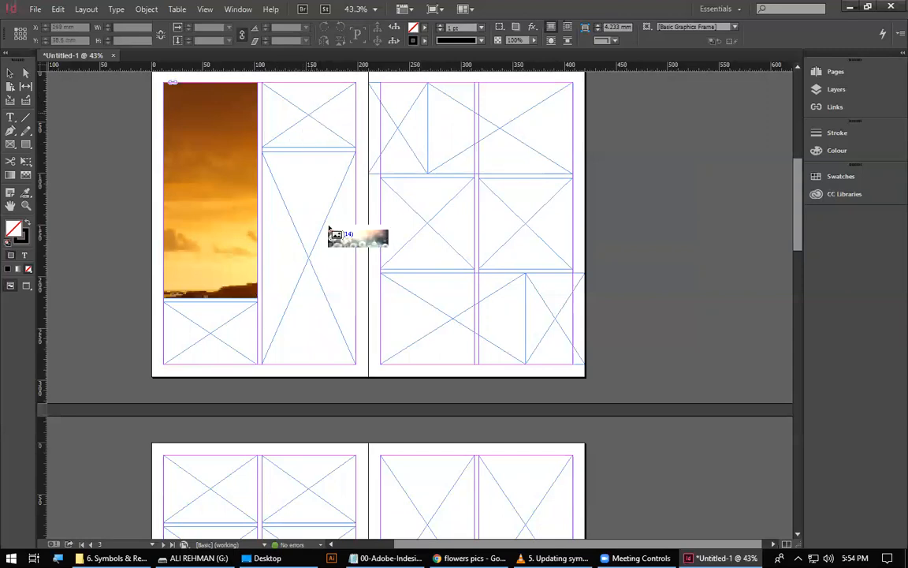
{"action": "left_click", "coordinate": [497, 142]}
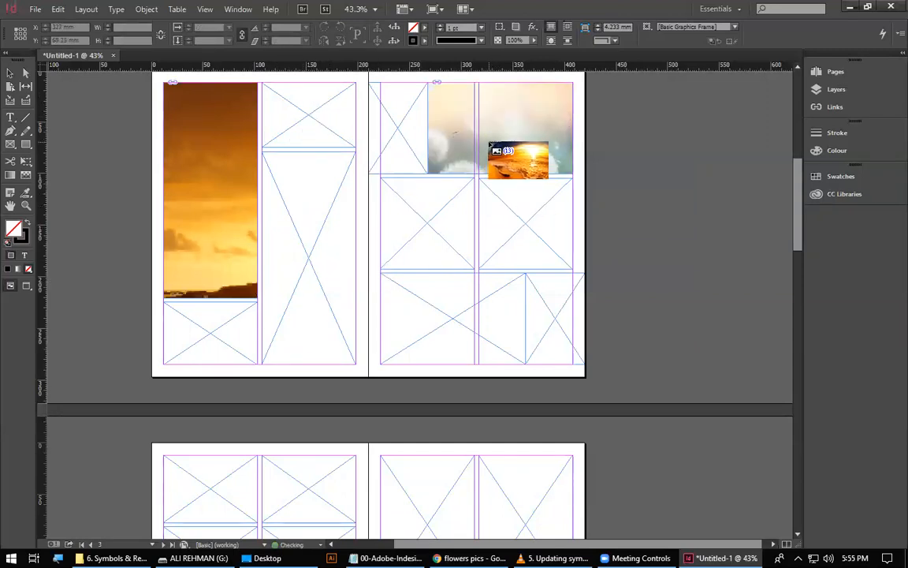
{"action": "left_click", "coordinate": [328, 272]}
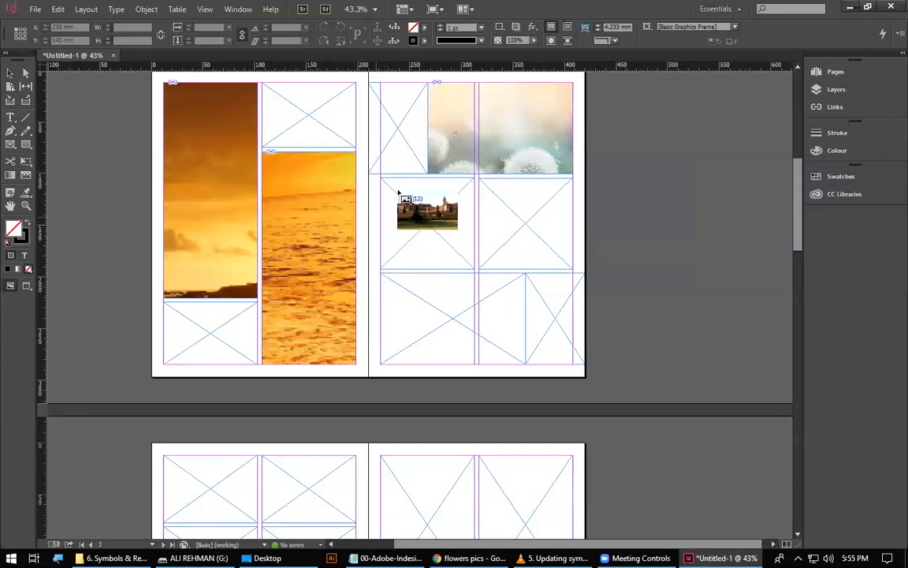
Cycle the loaded images to bg_about and fill page 5's four frames with bg_about, the September sunset, clouds_texture2877 and header_tbuilding.
{"action": "key", "text": "Right"}
{"action": "key", "text": "Left"}
{"action": "key", "text": "Right"}
{"action": "key", "text": "Right"}
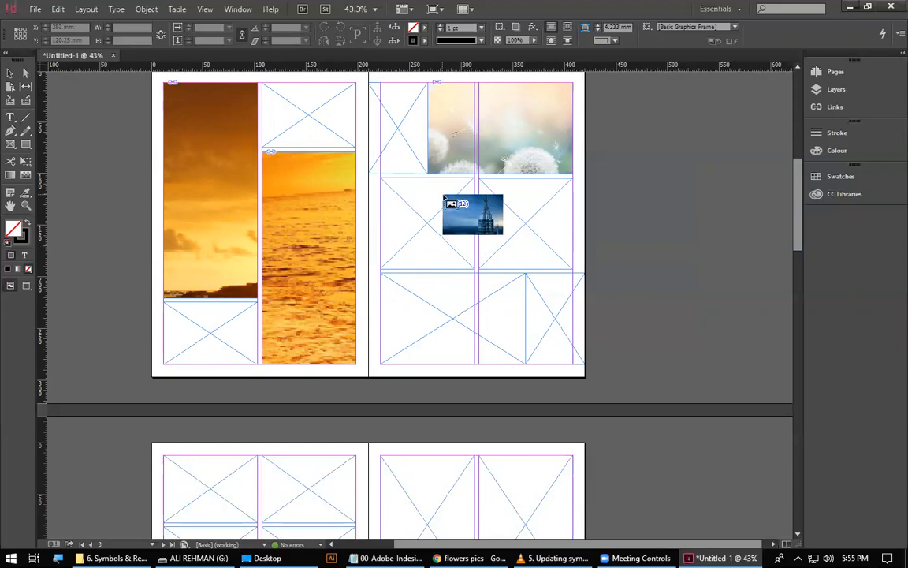
{"action": "scroll", "coordinate": [454, 384], "scroll_direction": "down", "scroll_amount": 5}
{"action": "left_click", "coordinate": [449, 390]}
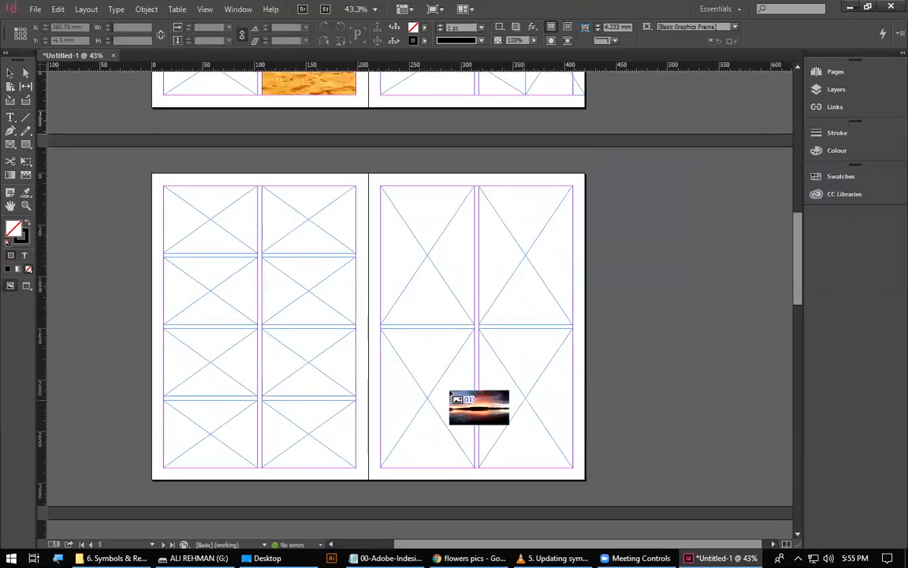
{"action": "left_click", "coordinate": [536, 392]}
{"action": "left_click", "coordinate": [525, 275]}
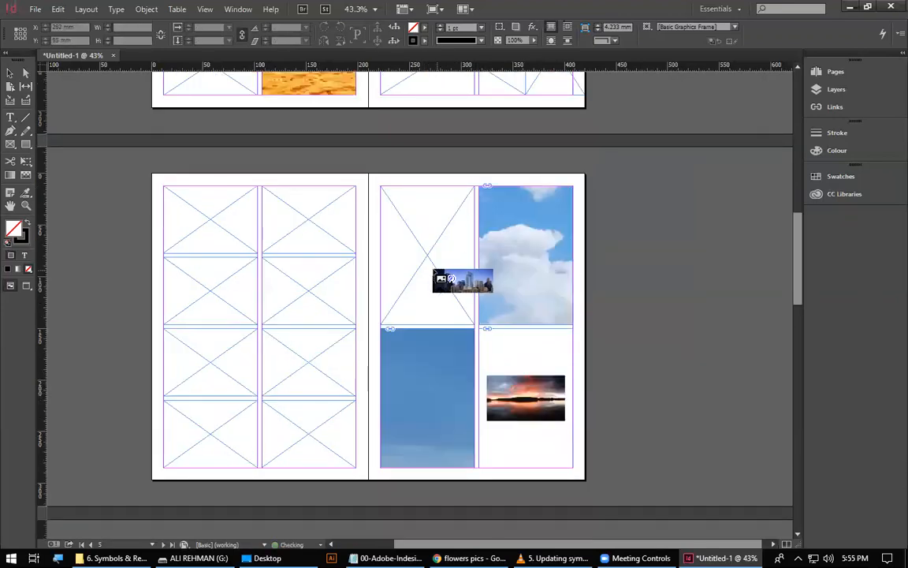
{"action": "left_click", "coordinate": [439, 276]}
Place the remaining loaded images, from maxresdefault through beautiful-sunset, into the eight frames on page 4.
{"action": "left_click", "coordinate": [304, 293]}
{"action": "left_click", "coordinate": [234, 289]}
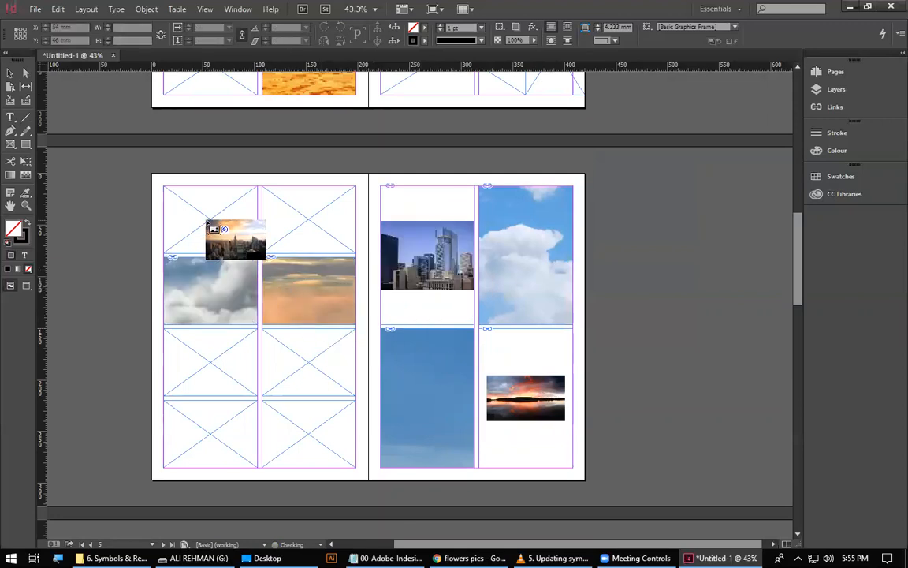
{"action": "left_click", "coordinate": [207, 224]}
{"action": "left_click", "coordinate": [270, 223]}
{"action": "left_click", "coordinate": [285, 367]}
{"action": "left_click", "coordinate": [206, 363]}
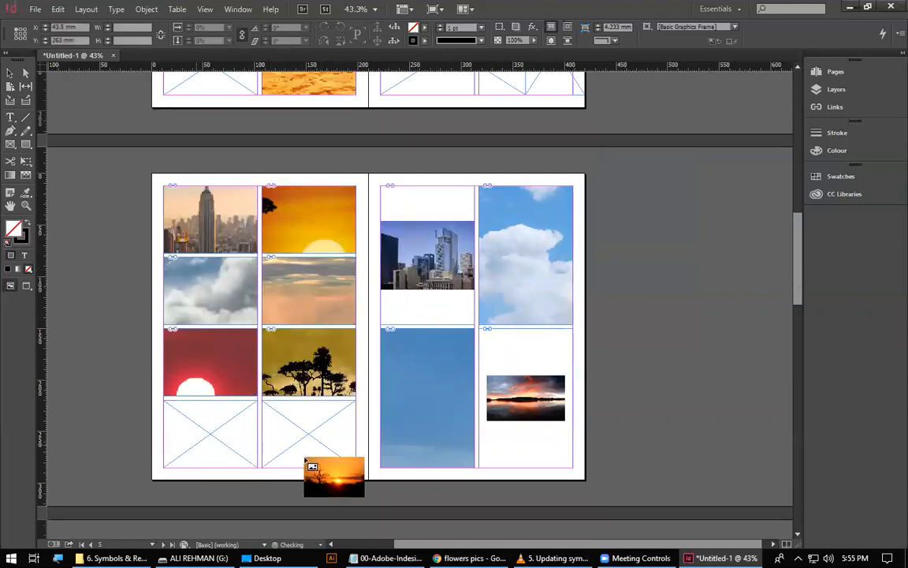
{"action": "left_click", "coordinate": [300, 418]}
Select the frames on page 2, try filling them proportionally, and apply Fit Content Proportionally to their sunset images.
{"action": "scroll", "coordinate": [635, 378], "scroll_direction": "up", "scroll_amount": 3}
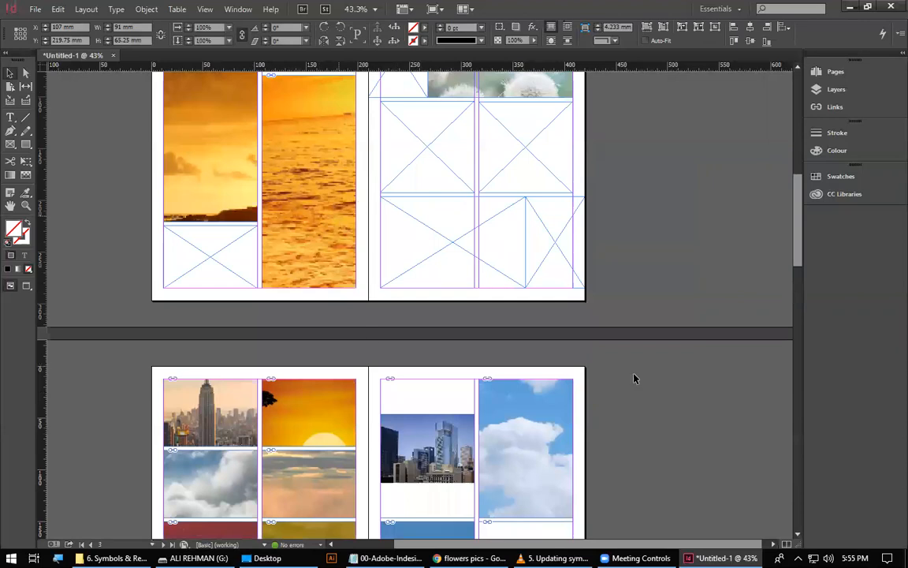
{"action": "scroll", "coordinate": [139, 295], "scroll_direction": "up", "scroll_amount": 3}
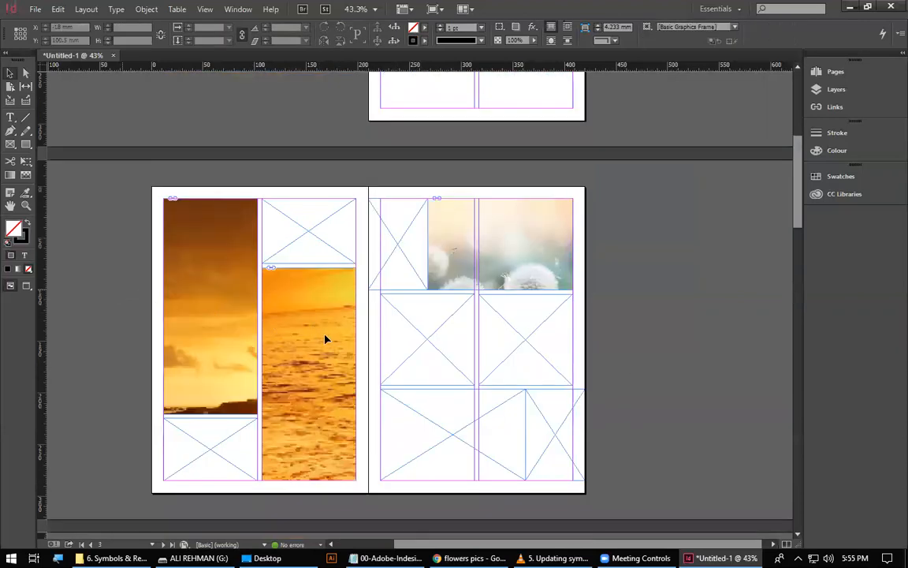
{"action": "left_click", "coordinate": [320, 326]}
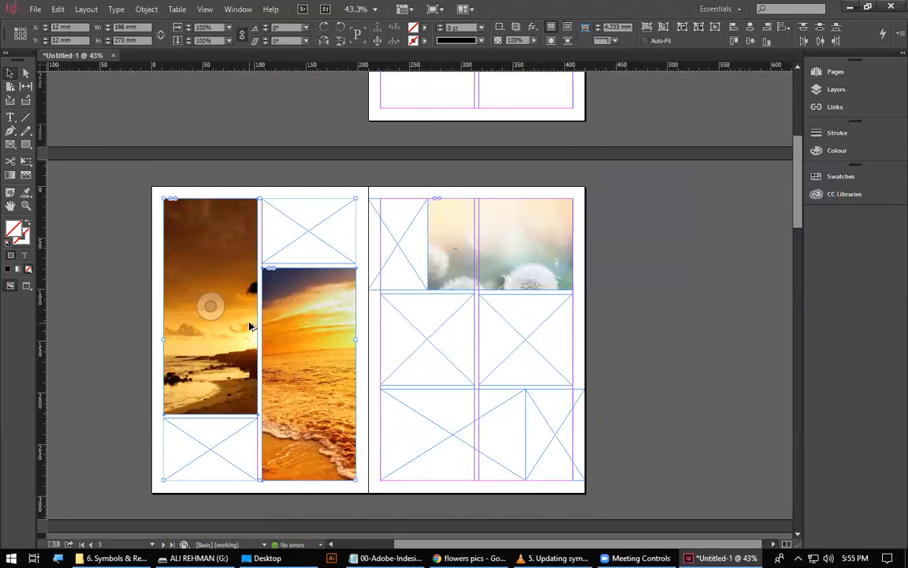
{"action": "key", "text": "ctrl+alt+shift+e"}
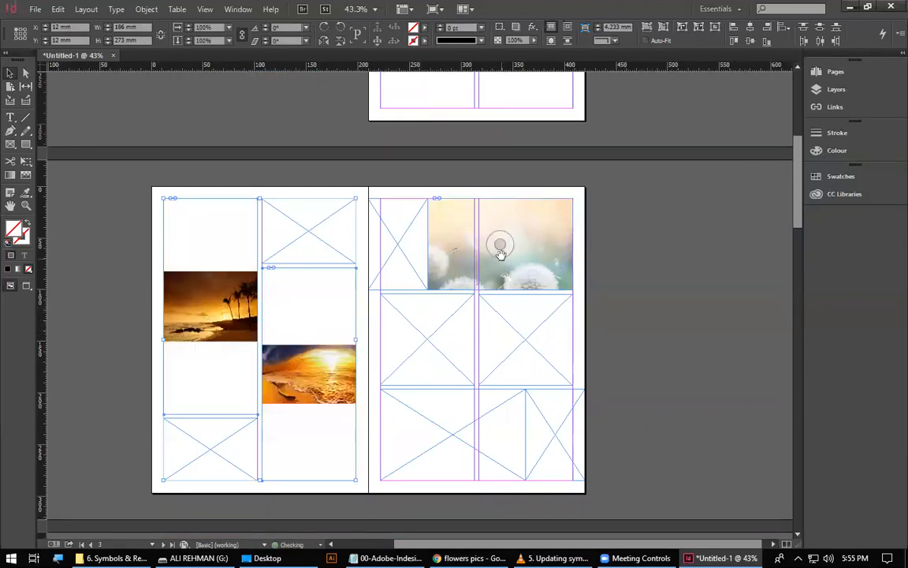
{"action": "right_click", "coordinate": [555, 229]}
{"action": "mouse_move", "coordinate": [604, 377]}
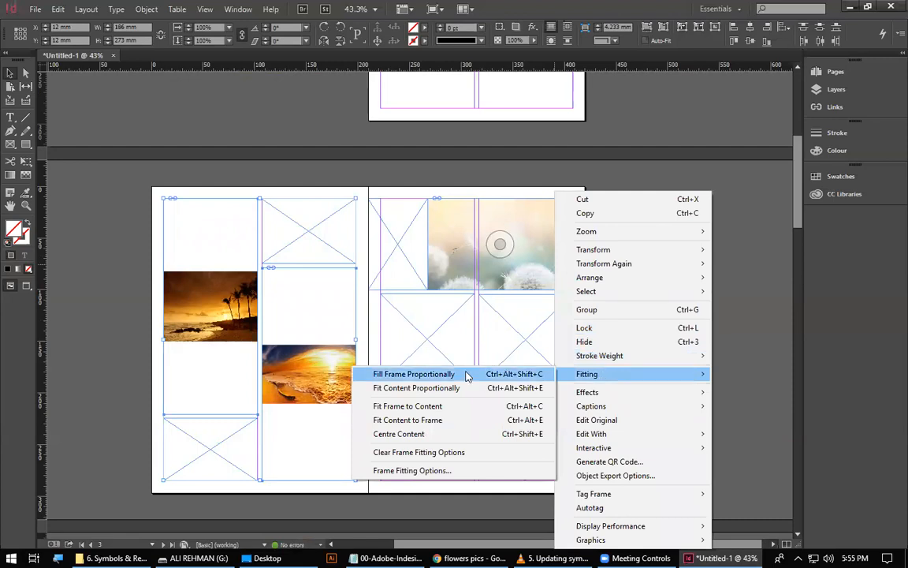
{"action": "left_click", "coordinate": [462, 389]}
Try Fill Frame Proportionally on the dandelion image on page 3, and apply Fit Content Proportionally to it.
{"action": "left_click", "coordinate": [448, 284]}
{"action": "right_click", "coordinate": [495, 272]}
{"action": "mouse_move", "coordinate": [587, 359]}
{"action": "left_click", "coordinate": [694, 359]}
{"action": "right_click", "coordinate": [500, 264]}
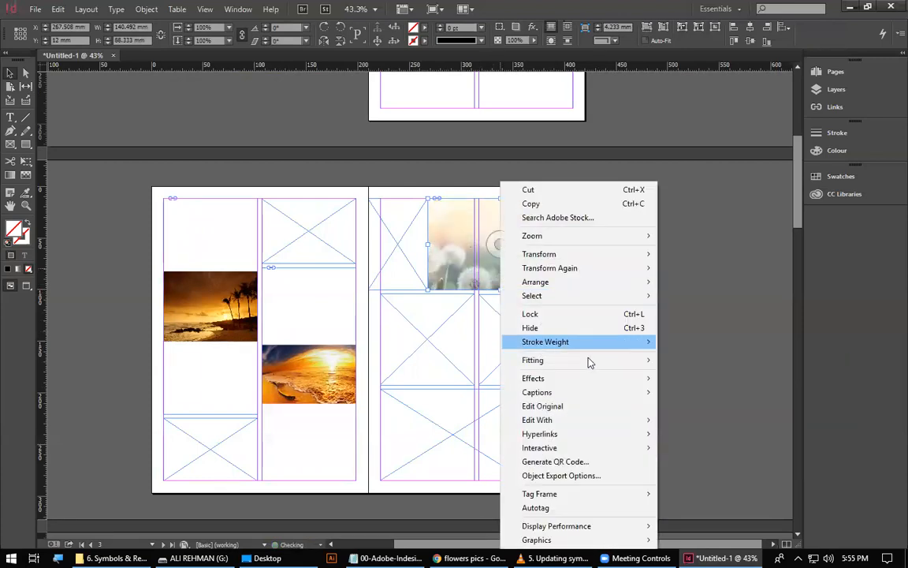
{"action": "left_click", "coordinate": [694, 372]}
Enlarge the dandelion image inside its frame on page 3 until it fills the frame.
{"action": "left_click", "coordinate": [531, 281]}
{"action": "double_click", "coordinate": [539, 261]}
{"action": "left_click_drag", "start_coordinate": [573, 266], "coordinate": [607, 291]}
{"action": "left_click", "coordinate": [574, 335]}
Enlarge both sunset images inside their tall frames on page 2 until they fill the frames.
{"action": "double_click", "coordinate": [327, 368]}
{"action": "left_click_drag", "start_coordinate": [357, 404], "coordinate": [419, 479]}
{"action": "left_click", "coordinate": [661, 456]}
{"action": "double_click", "coordinate": [255, 299]}
{"action": "left_click_drag", "start_coordinate": [258, 342], "coordinate": [332, 416]}
{"action": "left_click", "coordinate": [652, 314]}
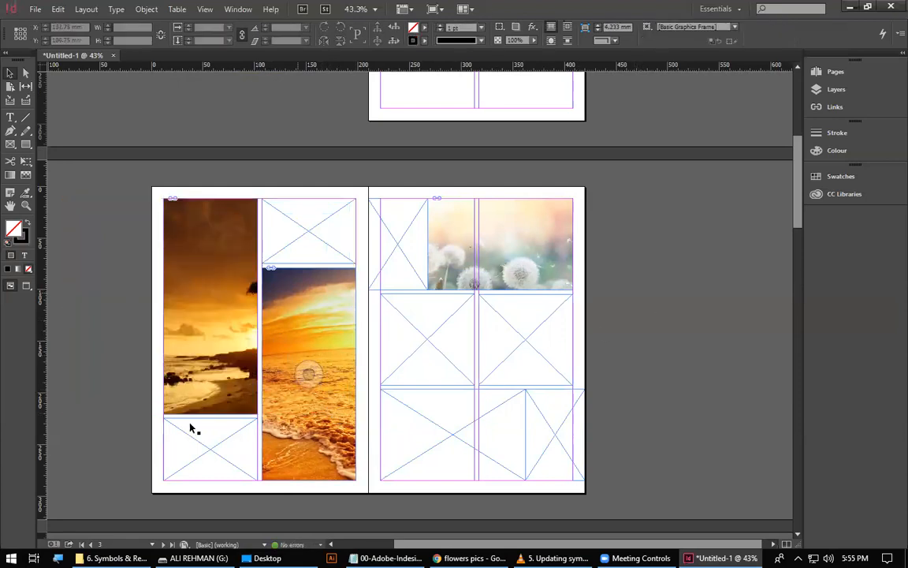
{"action": "left_click_drag", "start_coordinate": [447, 451], "coordinate": [498, 208]}
{"action": "left_click_drag", "start_coordinate": [493, 363], "coordinate": [451, 291]}
{"action": "left_click_drag", "start_coordinate": [253, 343], "coordinate": [235, 176]}
{"action": "scroll", "coordinate": [652, 362], "scroll_direction": "up", "scroll_amount": 3}
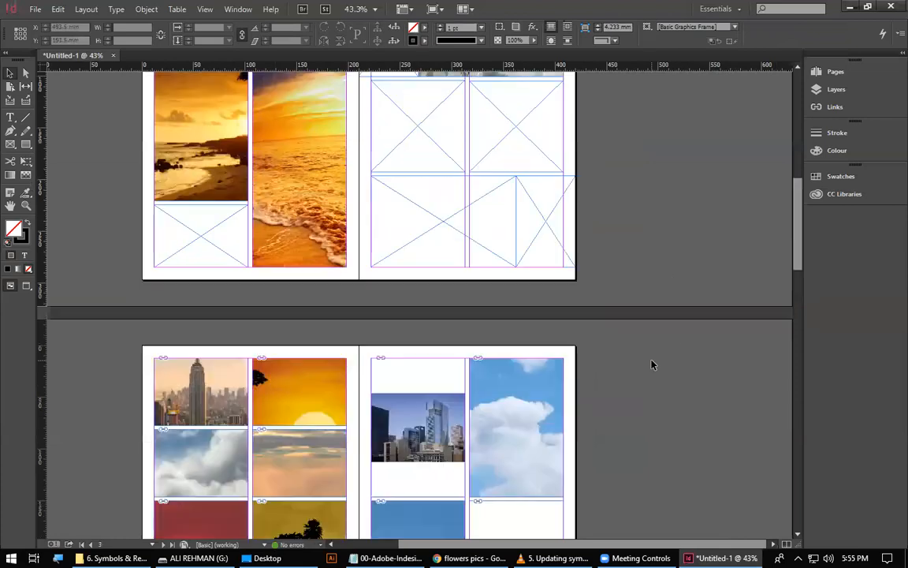
{"action": "scroll", "coordinate": [649, 371], "scroll_direction": "down", "scroll_amount": 3}
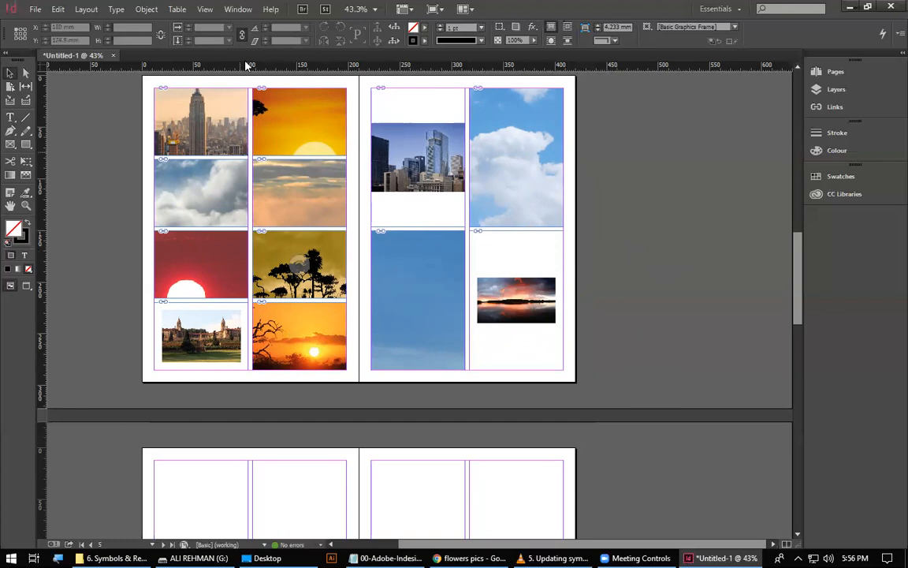
Switch to the Notepad notes and add the heading "Links Panel" below the last dashed separator.
{"action": "key", "text": "alt+Tab"}
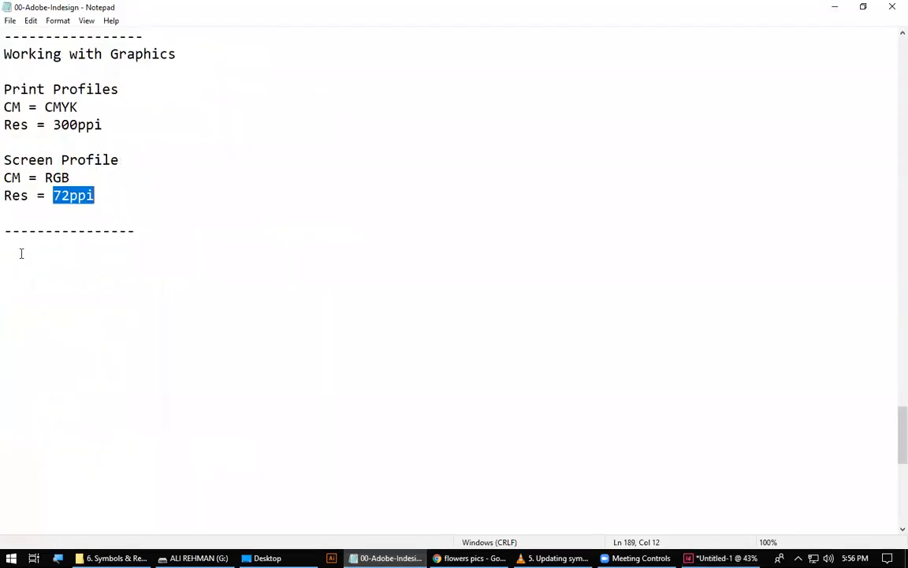
{"action": "left_click", "coordinate": [22, 253]}
{"action": "type", "text": "Links"}
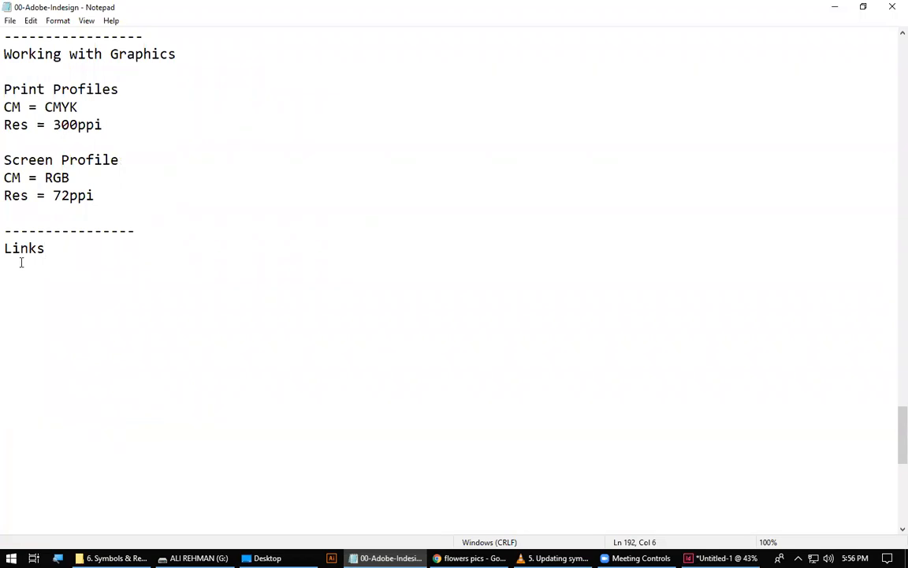
{"action": "key", "text": "BackSpace"}
{"action": "type", "text": "Panel"}
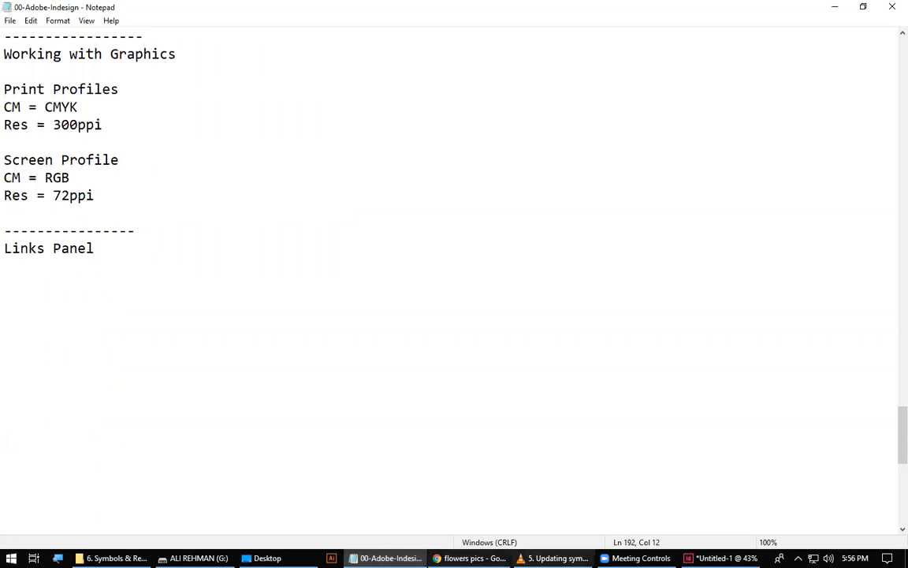
Return to InDesign, show the Links panel, detach it as a floating panel beside page 5, and collapse the leftover Layers panel.
{"action": "left_click", "coordinate": [719, 557]}
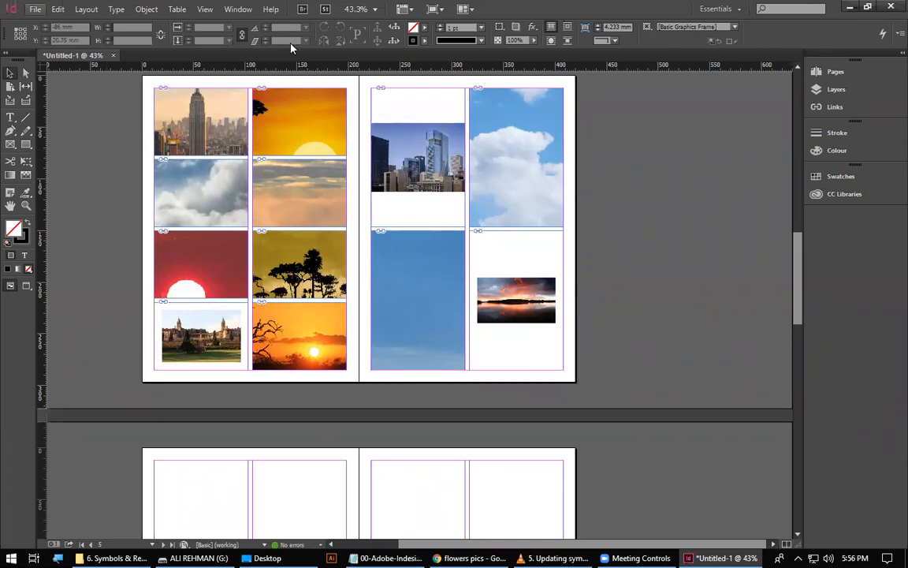
{"action": "left_click", "coordinate": [237, 8]}
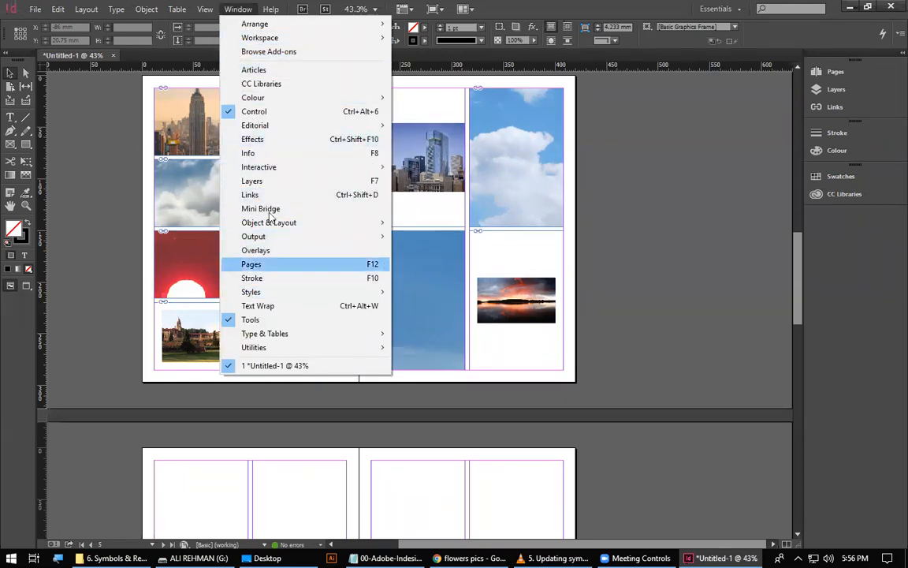
{"action": "left_click", "coordinate": [360, 195]}
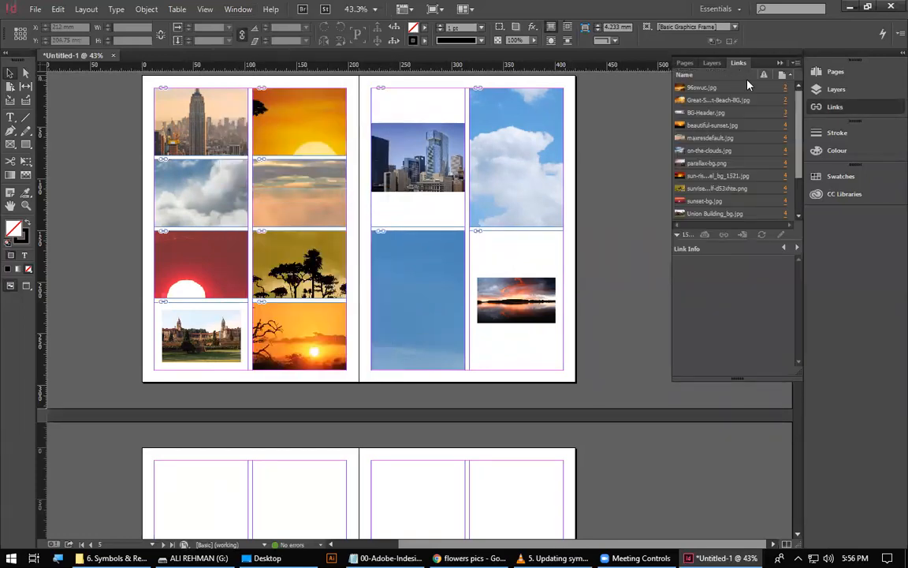
{"action": "left_click_drag", "start_coordinate": [739, 63], "coordinate": [347, 180]}
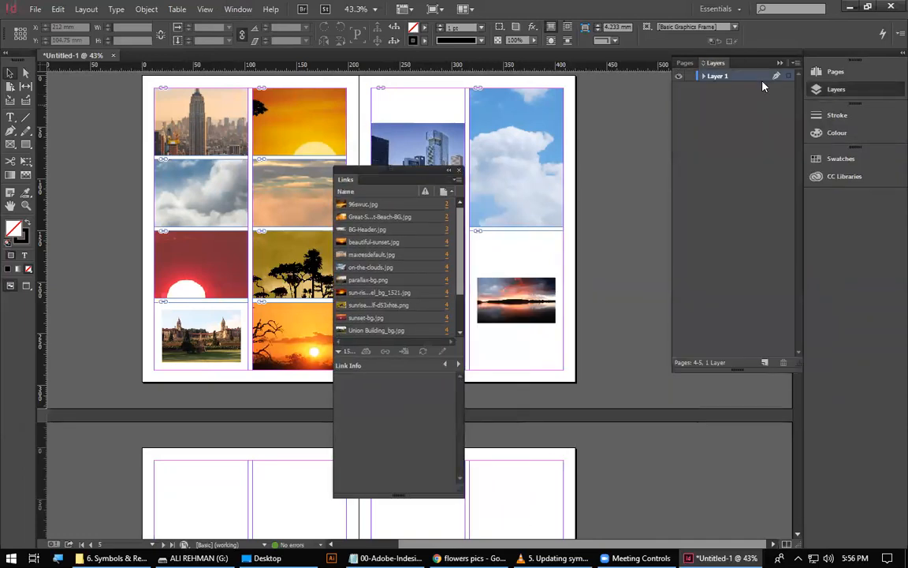
{"action": "left_click", "coordinate": [780, 63]}
{"action": "left_click_drag", "start_coordinate": [409, 171], "coordinate": [624, 92]}
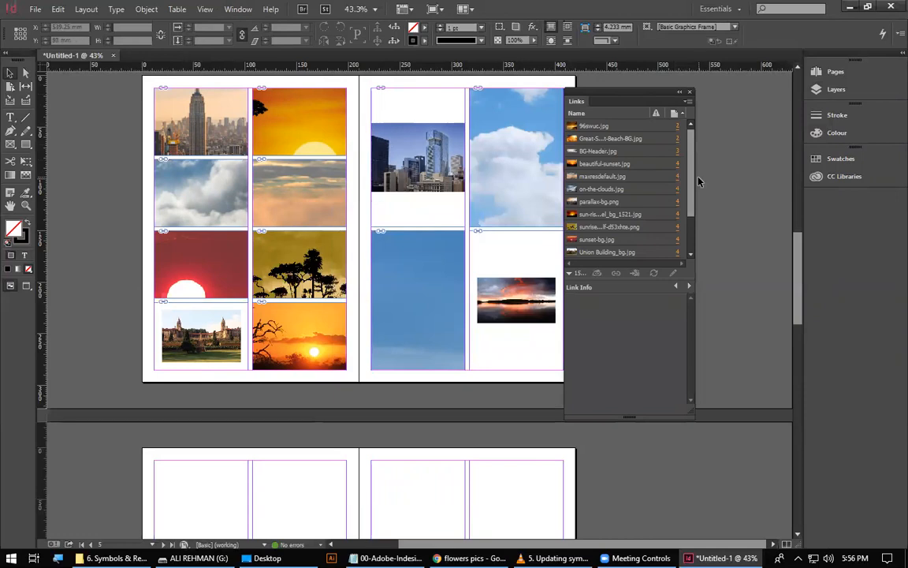
Enlarge the floating Links panel, select the 96swuc.jpg link, and give its link information section more height than the file list.
{"action": "left_click_drag", "start_coordinate": [694, 181], "coordinate": [789, 182]}
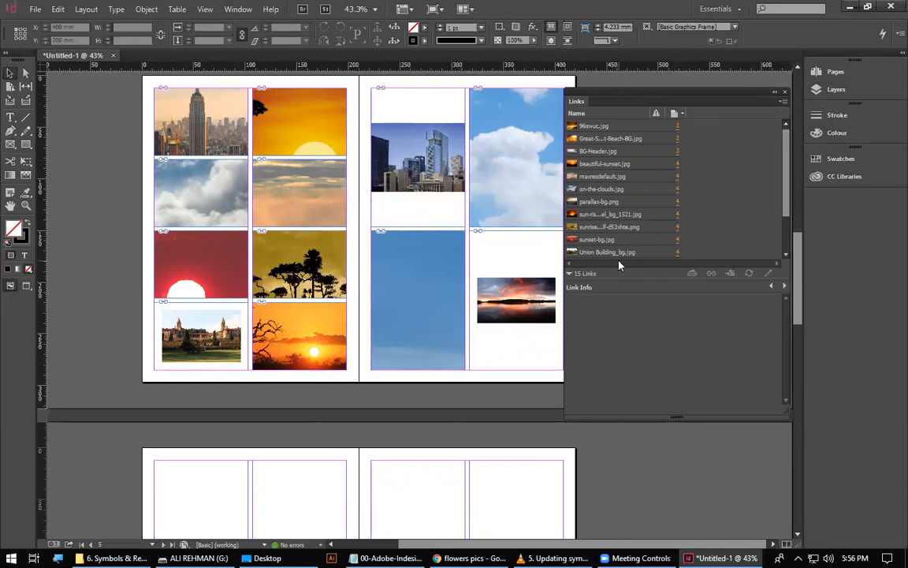
{"action": "left_click_drag", "start_coordinate": [639, 279], "coordinate": [634, 317]}
{"action": "left_click_drag", "start_coordinate": [643, 413], "coordinate": [634, 522]}
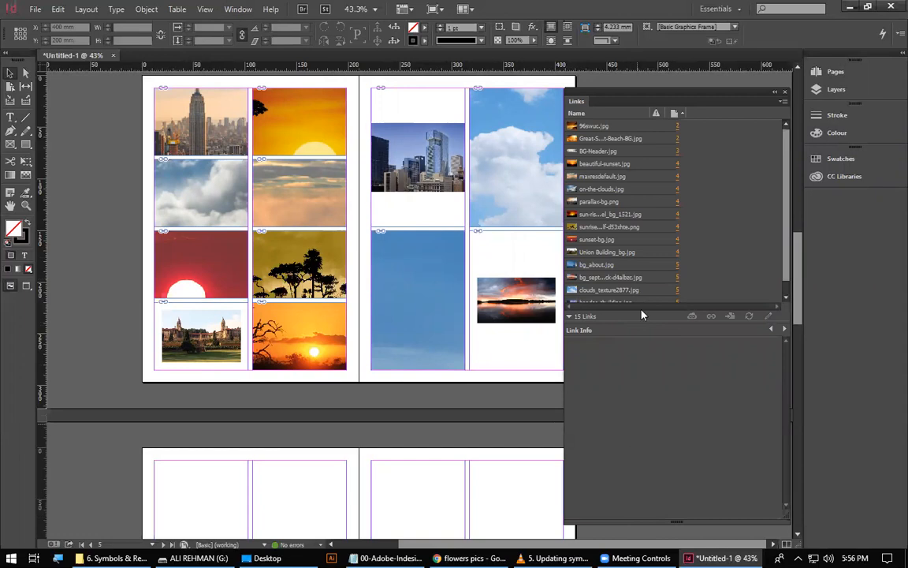
{"action": "left_click", "coordinate": [600, 127]}
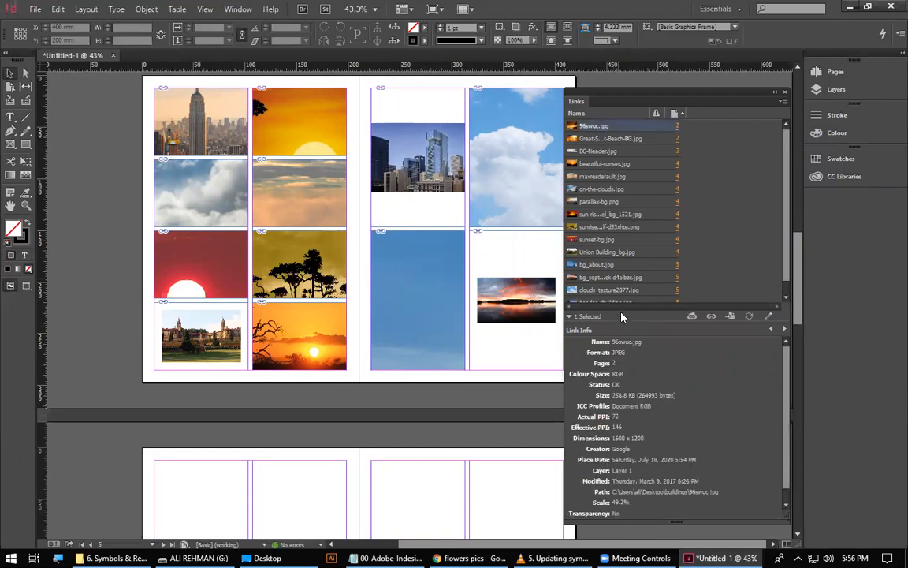
{"action": "left_click_drag", "start_coordinate": [622, 322], "coordinate": [637, 210]}
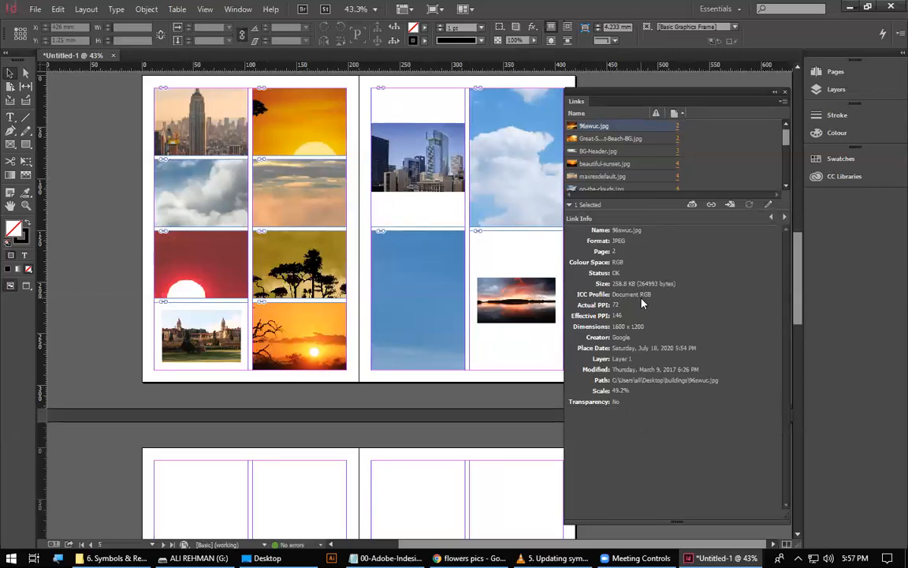
Select several images on page 4 in turn, ending with the beautiful-sunset.jpg frame, and examine each one's link information.
{"action": "left_click", "coordinate": [230, 138]}
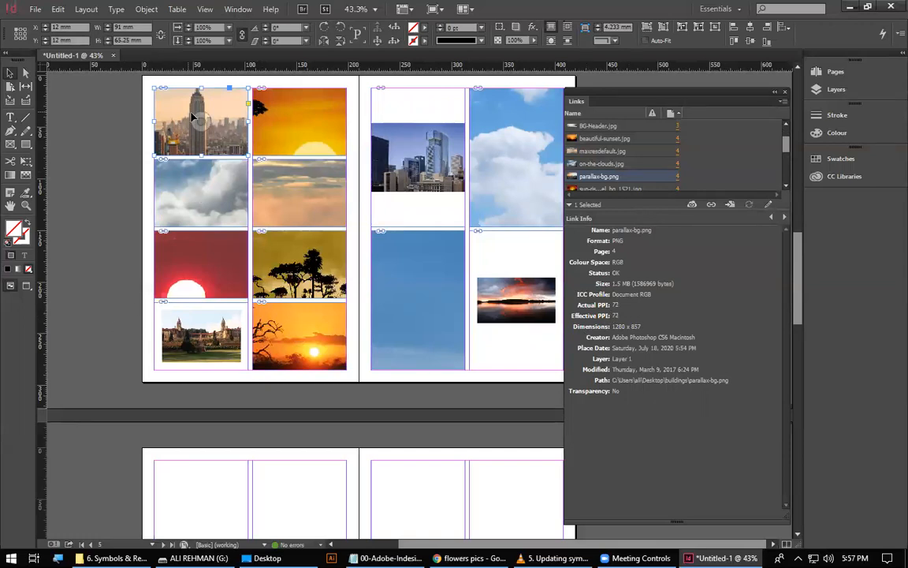
{"action": "left_click", "coordinate": [197, 268]}
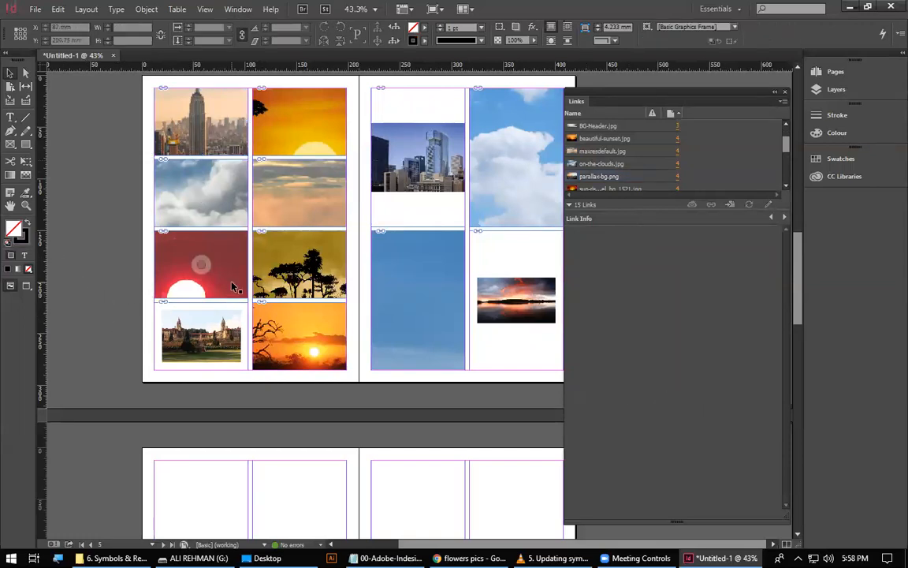
{"action": "left_click", "coordinate": [298, 268]}
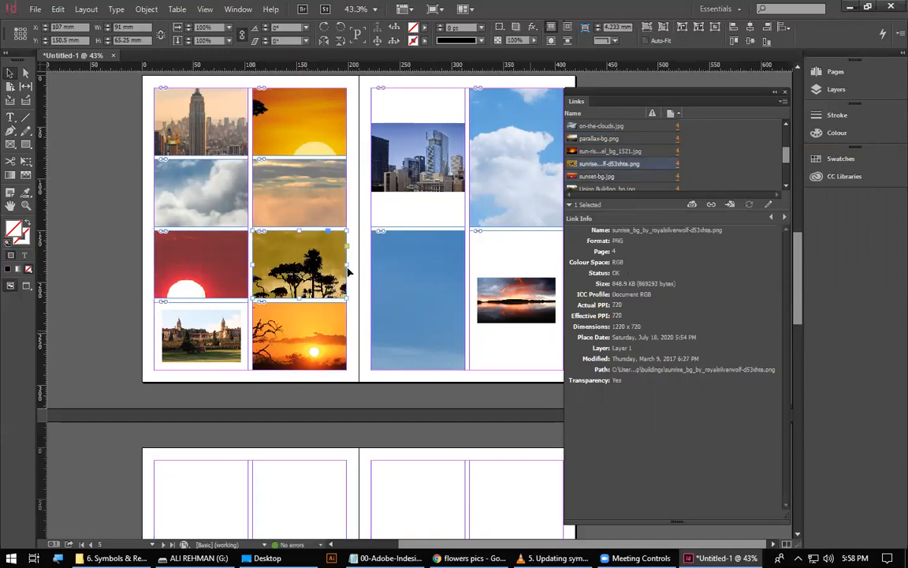
{"action": "left_click", "coordinate": [316, 206]}
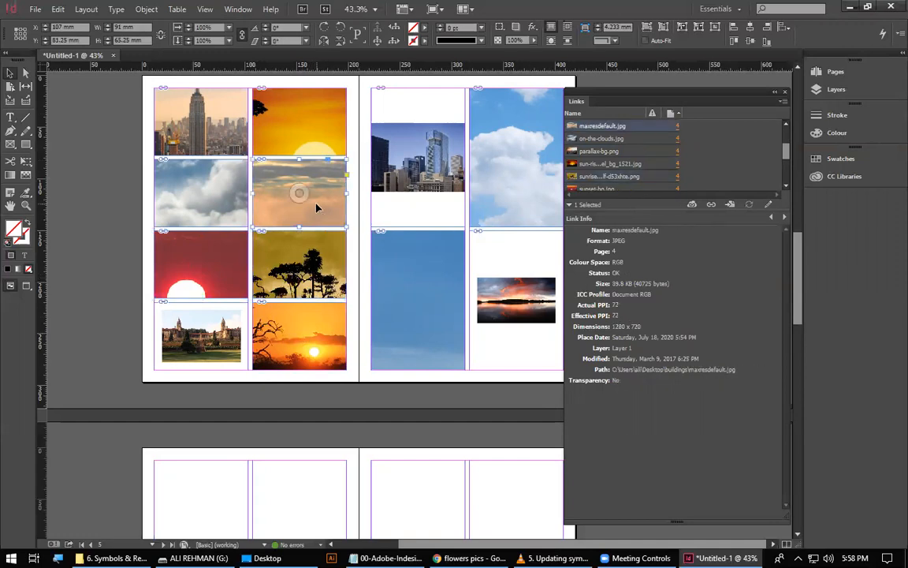
{"action": "left_click", "coordinate": [322, 149]}
{"action": "left_click", "coordinate": [207, 329]}
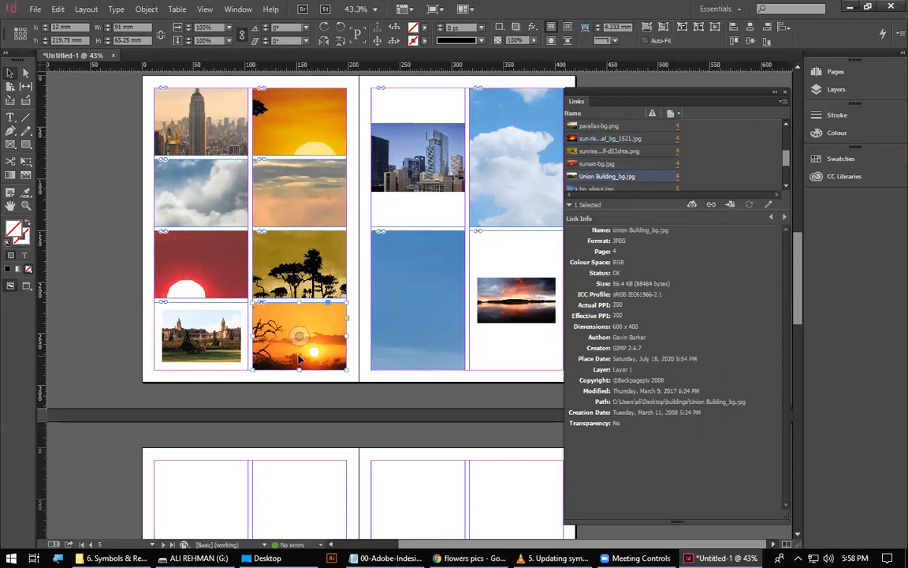
{"action": "left_click", "coordinate": [272, 321]}
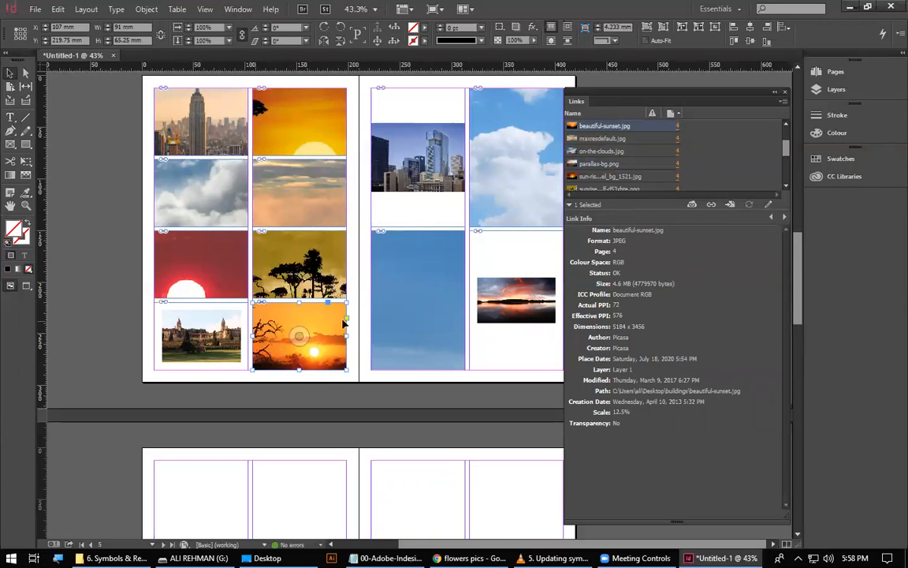
Examine the beautiful-sunset.jpg image at close range against its effective PPI, then return to a view of the whole spread.
{"action": "key", "text": "ctrl+space"}
{"action": "left_click_drag", "start_coordinate": [309, 323], "coordinate": [363, 352]}
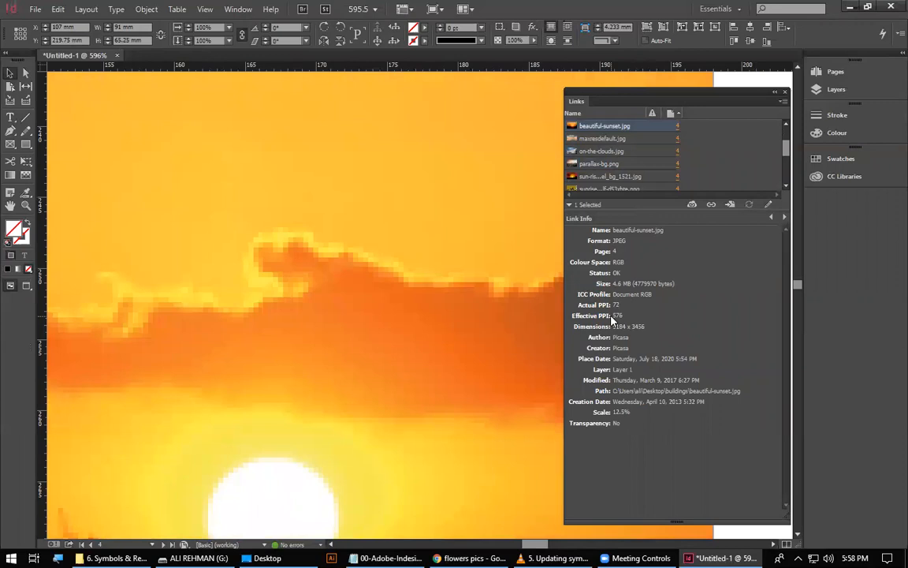
{"action": "key", "text": "ctrl+minus"}
{"action": "key", "text": "ctrl+minus"}
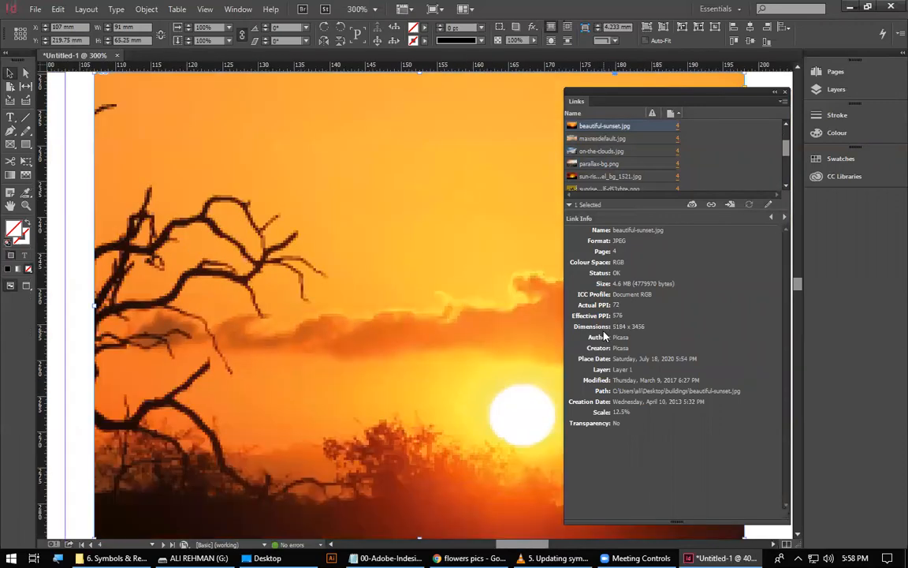
{"action": "key", "text": "ctrl+minus"}
{"action": "key", "text": "ctrl+minus"}
{"action": "key", "text": "ctrl+minus"}
{"action": "key", "text": "ctrl+minus"}
{"action": "key", "text": "ctrl+minus"}
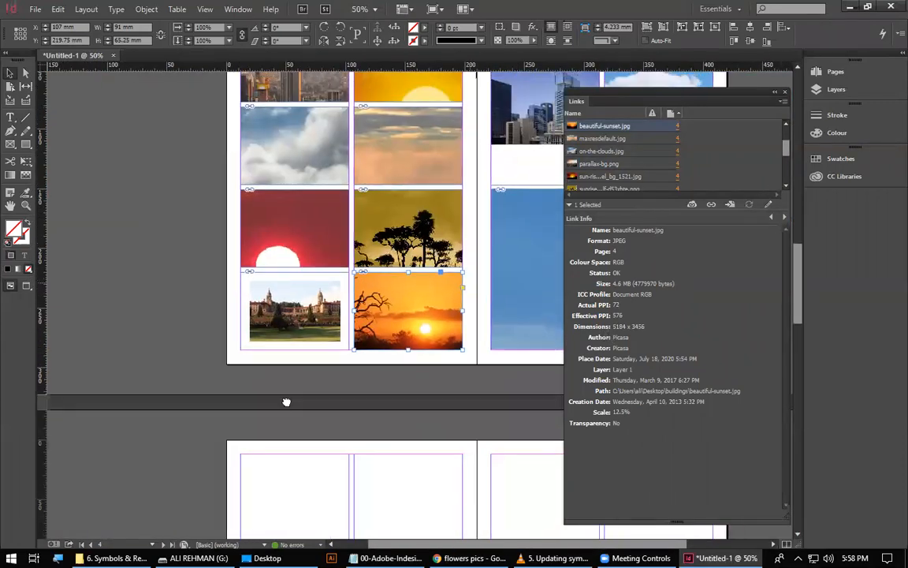
{"action": "left_click_drag", "start_coordinate": [458, 287], "coordinate": [286, 402]}
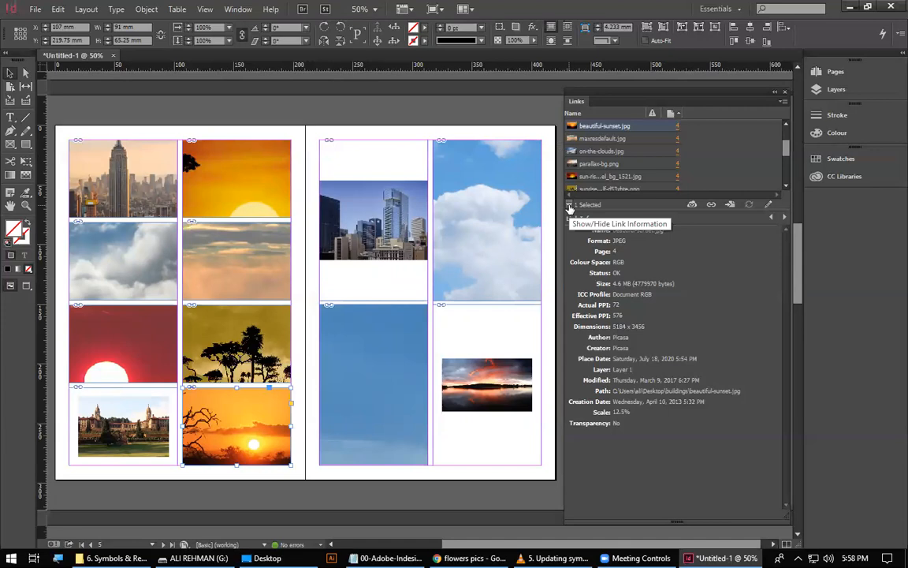
Hide the link information, extend the Links panel to list every file, and narrow the panel slightly.
{"action": "left_click", "coordinate": [569, 206]}
{"action": "left_click_drag", "start_coordinate": [641, 210], "coordinate": [649, 371]}
{"action": "left_click", "coordinate": [571, 366]}
{"action": "left_click", "coordinate": [571, 365]}
{"action": "left_click", "coordinate": [570, 366]}
{"action": "left_click", "coordinate": [571, 366]}
{"action": "left_click", "coordinate": [571, 366]}
{"action": "left_click", "coordinate": [571, 366]}
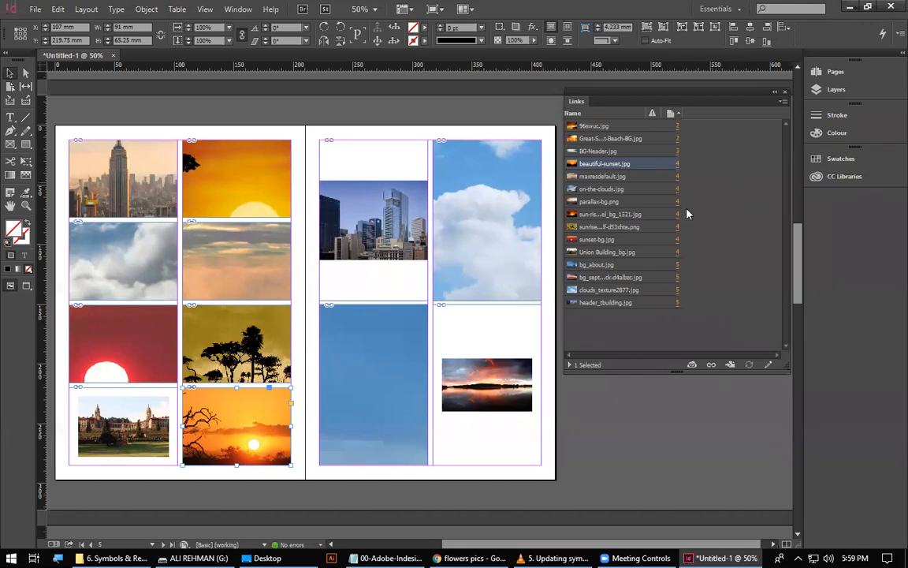
{"action": "left_click_drag", "start_coordinate": [566, 312], "coordinate": [588, 310]}
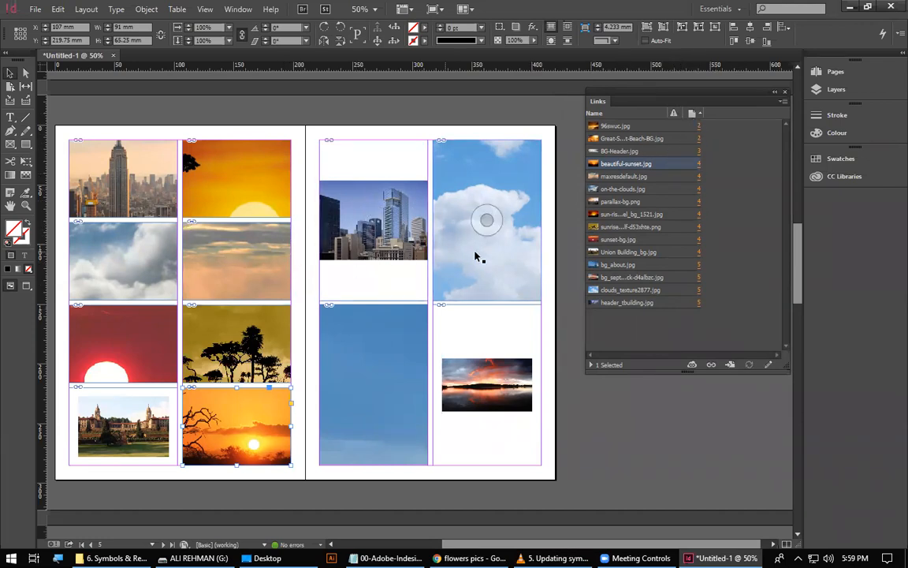
Go to the 96swuc.jpg image on page 2 and the BG-Header.jpg image on page 3 through their links.
{"action": "left_click", "coordinate": [699, 126]}
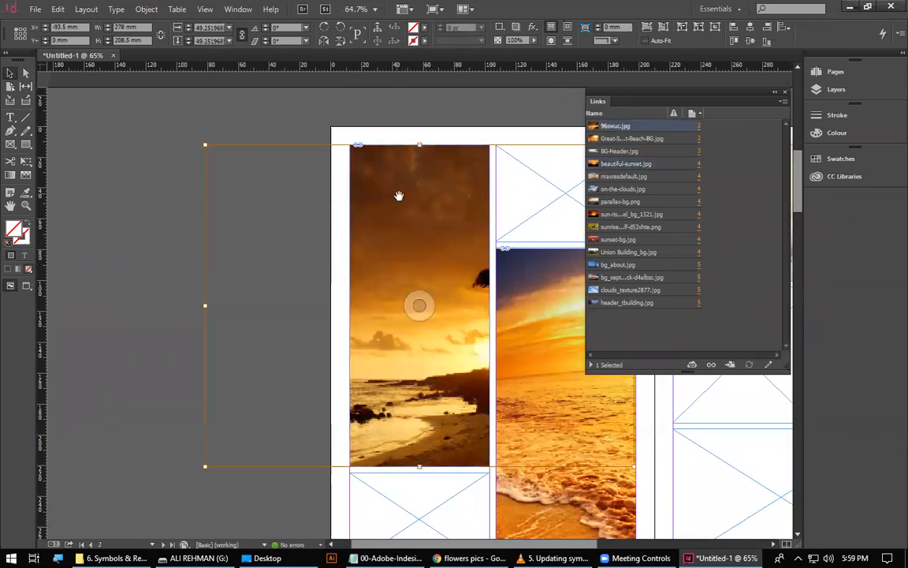
{"action": "left_click", "coordinate": [445, 133]}
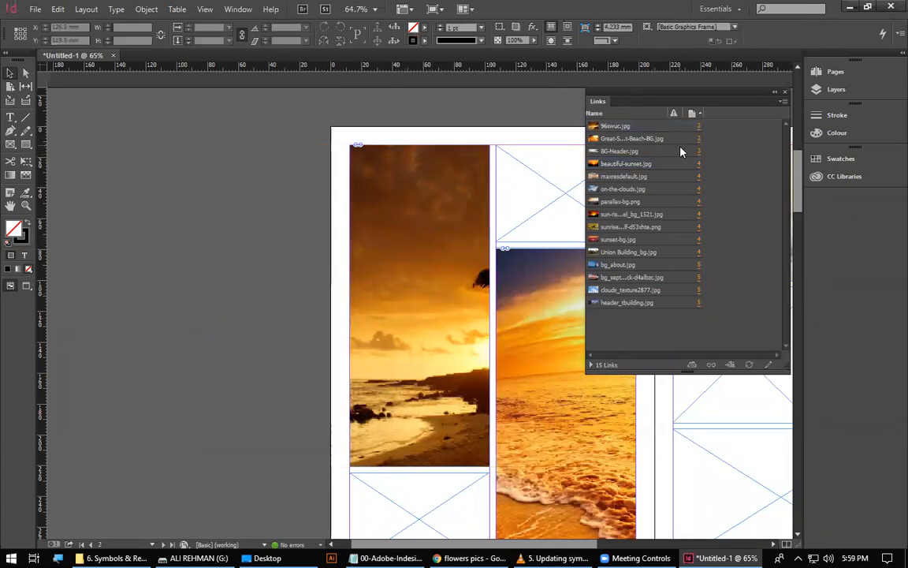
{"action": "left_click", "coordinate": [631, 151]}
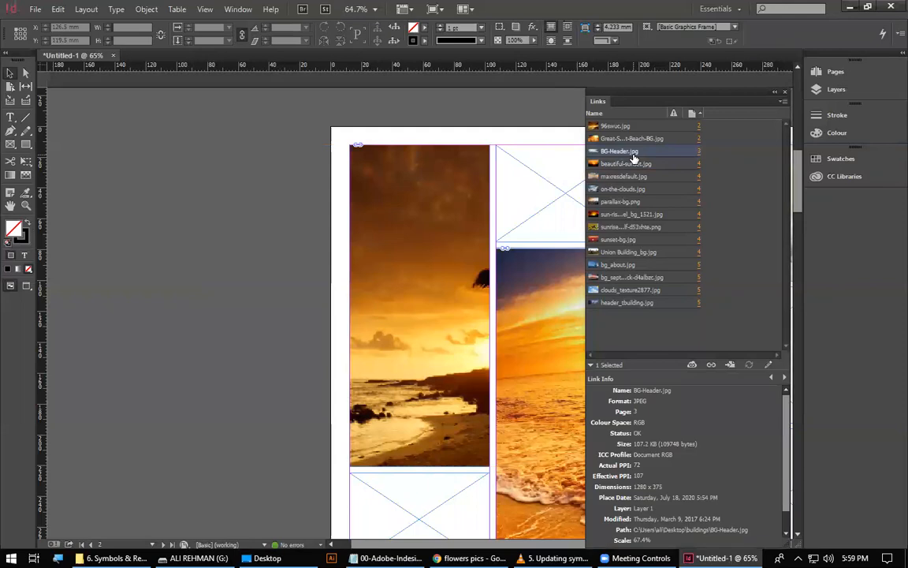
{"action": "left_click", "coordinate": [599, 366]}
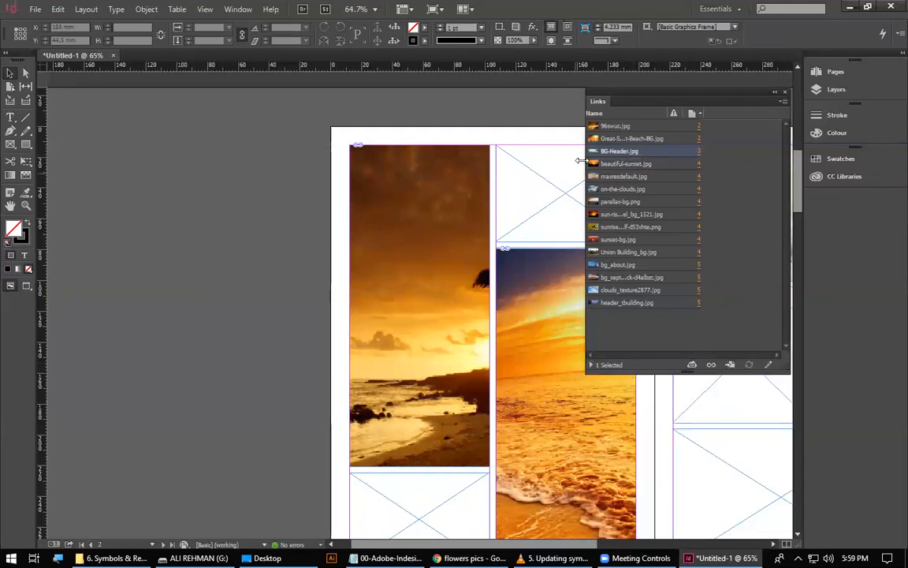
{"action": "left_click", "coordinate": [699, 151]}
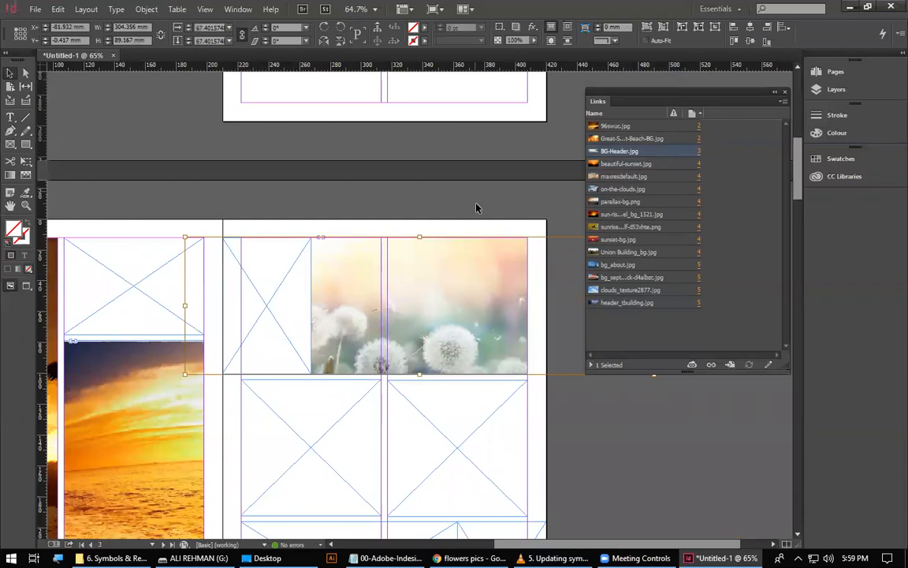
{"action": "left_click", "coordinate": [412, 343]}
{"action": "left_click", "coordinate": [529, 452]}
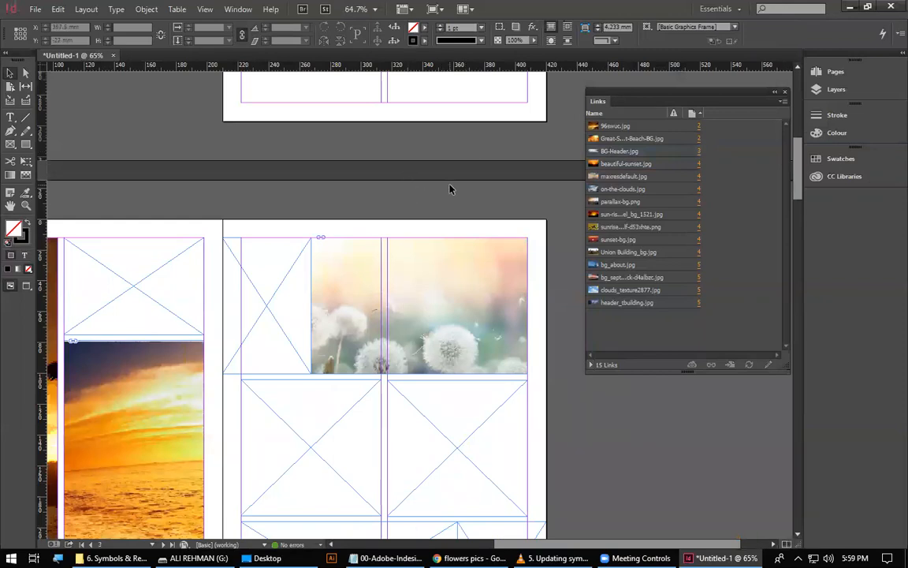
Show the link information for sunset-bg.jpg, review its colour space and PPI, and hide the information again.
{"action": "left_click", "coordinate": [590, 365]}
{"action": "left_click", "coordinate": [619, 239]}
{"action": "scroll", "coordinate": [710, 437], "scroll_direction": "down", "scroll_amount": 1}
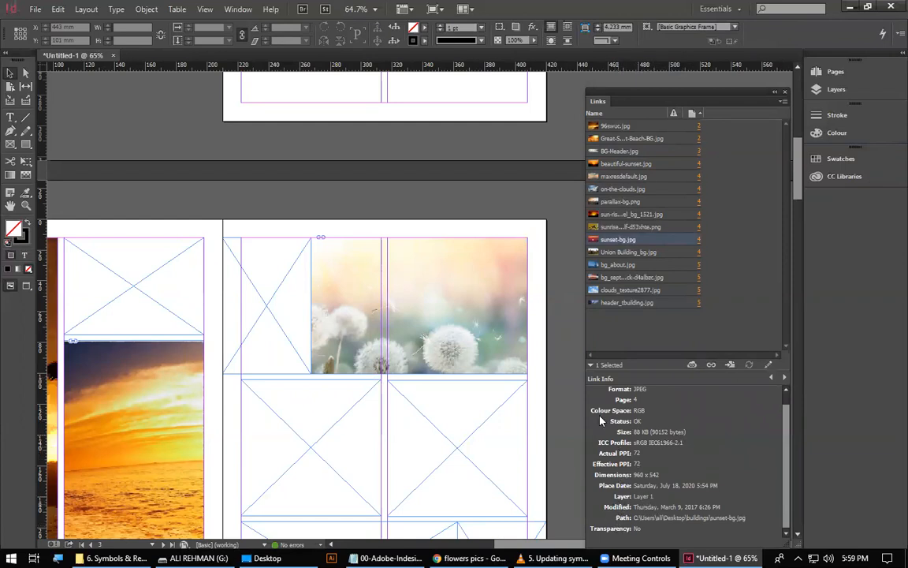
{"action": "left_click", "coordinate": [591, 365]}
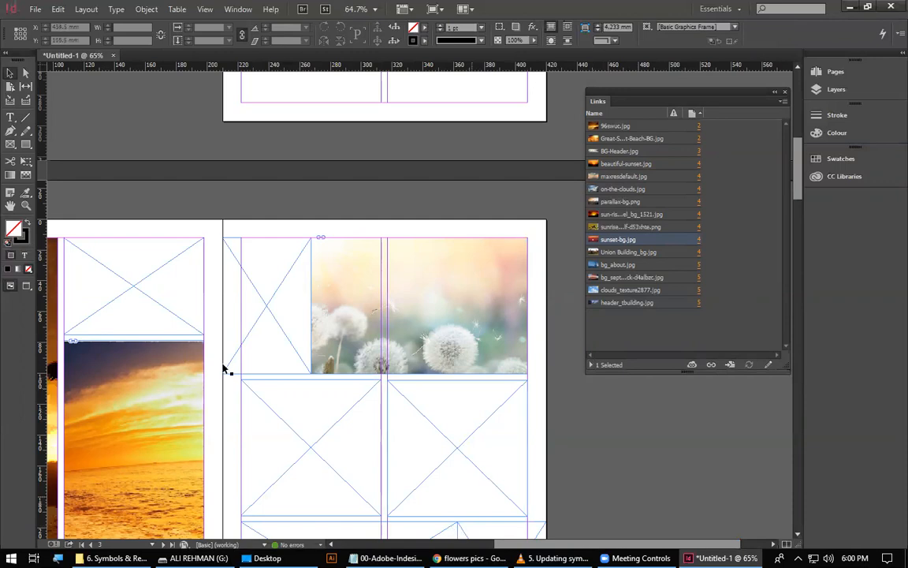
Switch to the Notepad notes and highlight the 300ppi print resolution, then return to InDesign and clear the link selection.
{"action": "key", "text": "alt+Tab"}
{"action": "left_click_drag", "start_coordinate": [53, 124], "coordinate": [102, 124]}
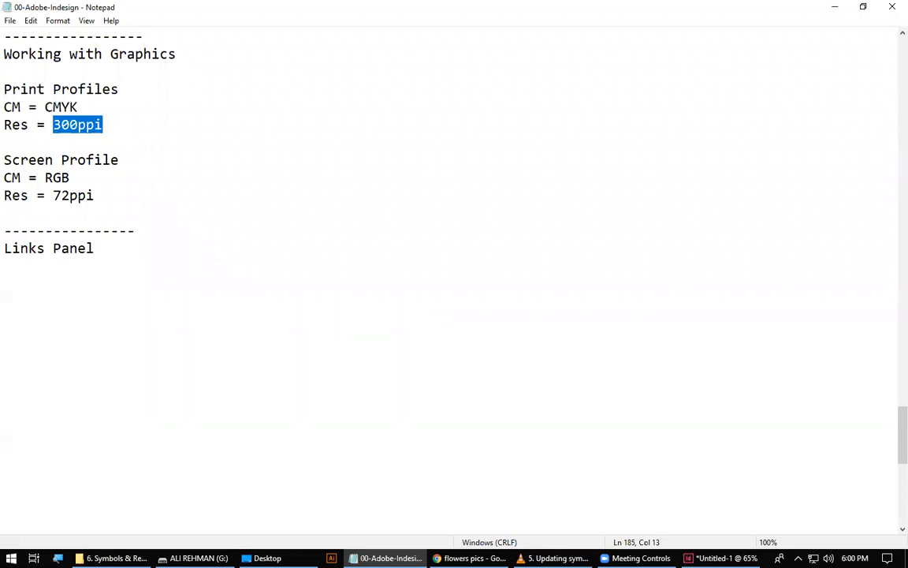
{"action": "key", "text": "alt+Tab"}
{"action": "left_click", "coordinate": [723, 113]}
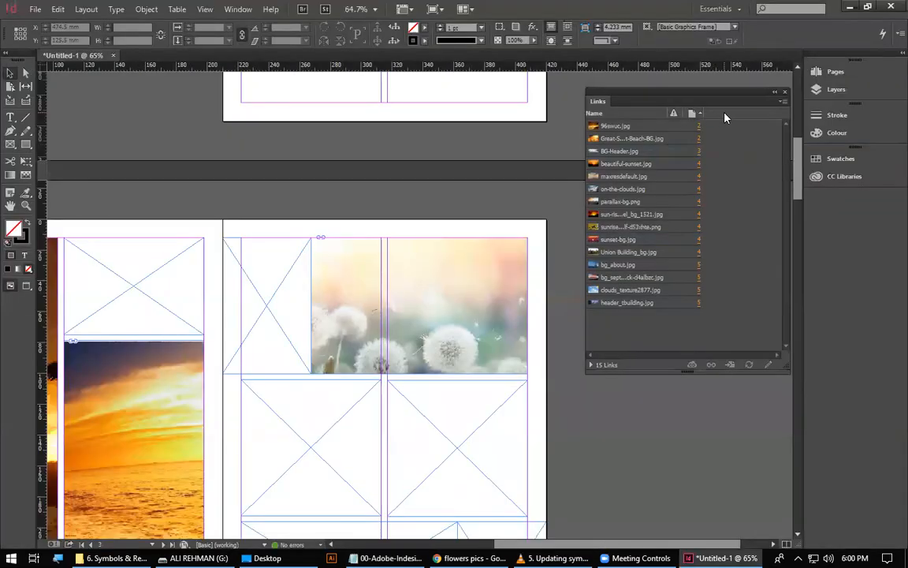
Toggle the link list's page sorting twice and move the Links panel over the dandelion image on page 3.
{"action": "left_click", "coordinate": [697, 113]}
{"action": "left_click", "coordinate": [697, 114]}
{"action": "left_click_drag", "start_coordinate": [730, 93], "coordinate": [563, 113]}
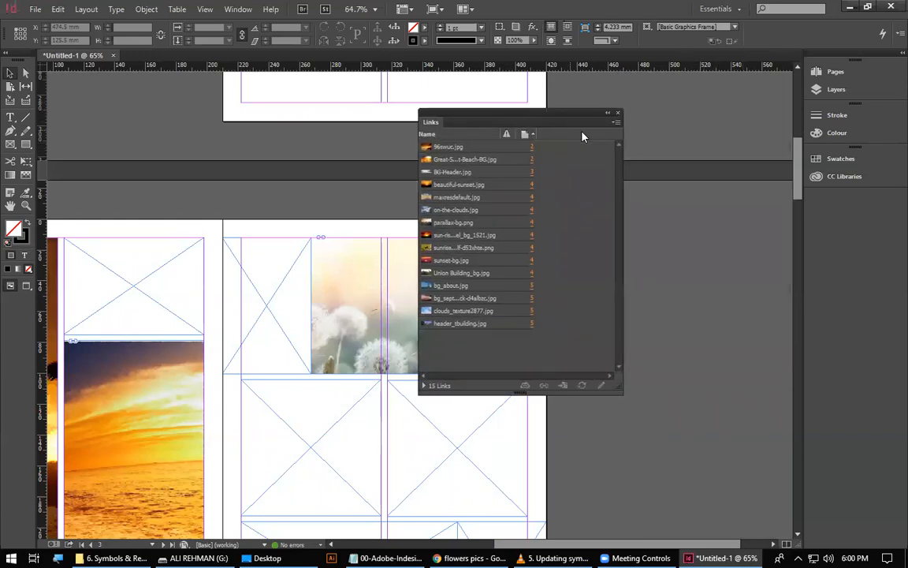
Add Colour Space, Actual PPI and Effective PPI columns to the Links panel through its Panel Options.
{"action": "left_click", "coordinate": [618, 124]}
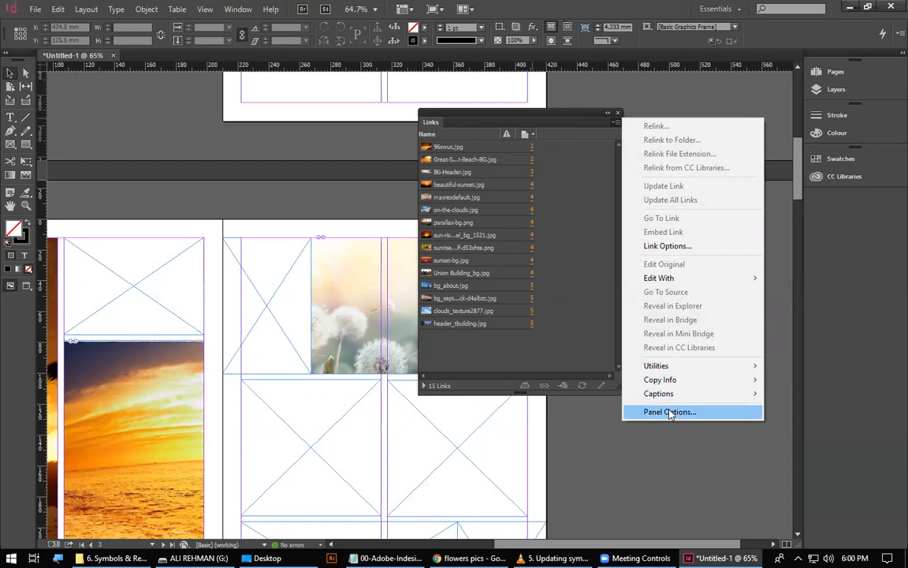
{"action": "left_click", "coordinate": [616, 124]}
{"action": "left_click", "coordinate": [616, 124]}
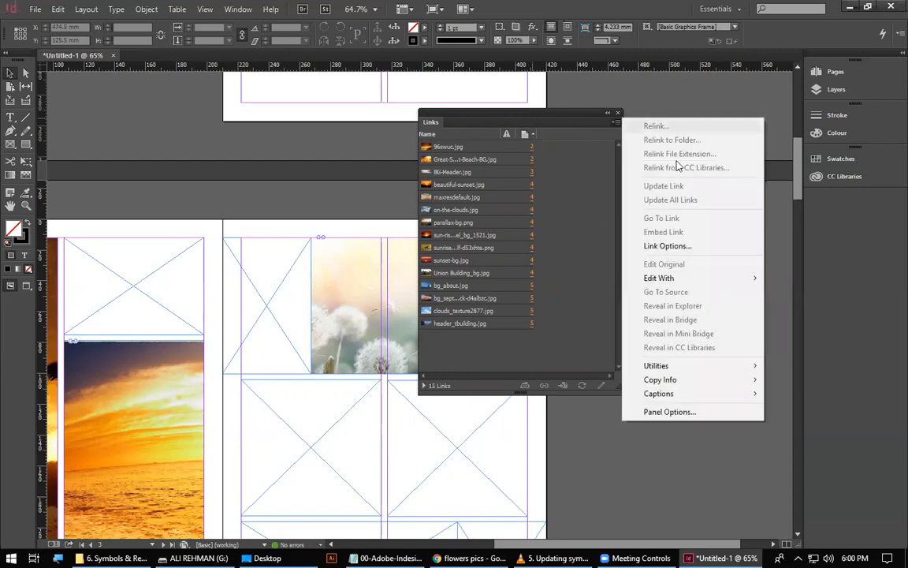
{"action": "left_click", "coordinate": [640, 416]}
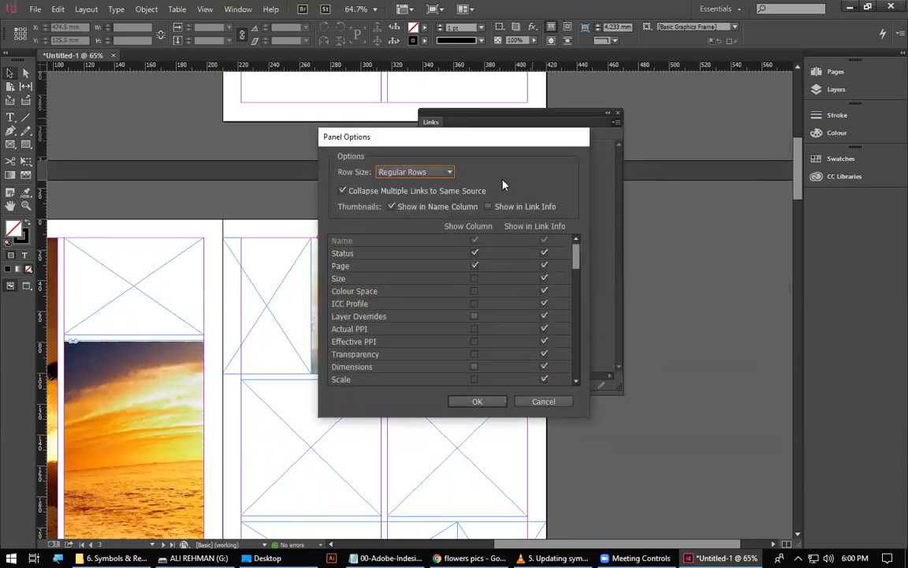
{"action": "left_click_drag", "start_coordinate": [505, 144], "coordinate": [286, 85]}
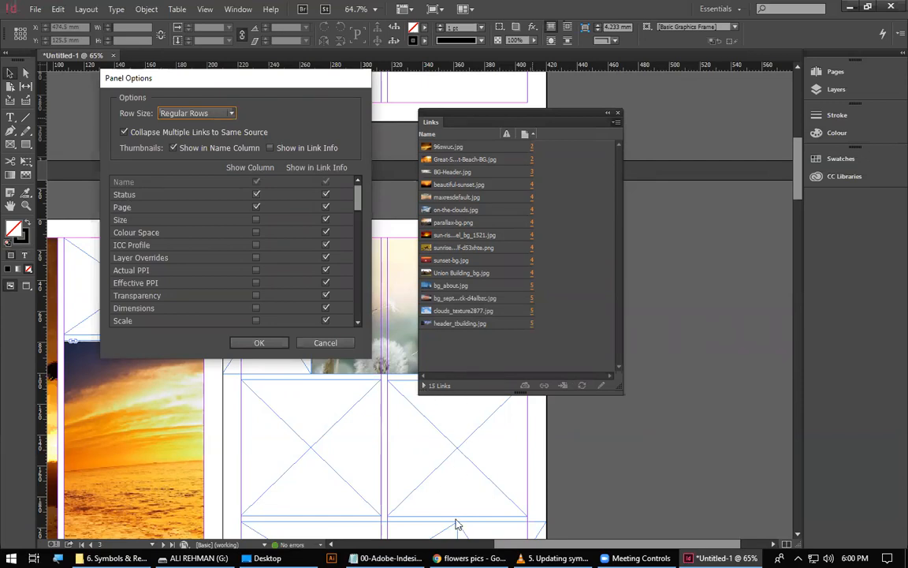
{"action": "scroll", "coordinate": [323, 192], "scroll_direction": "down", "scroll_amount": 4}
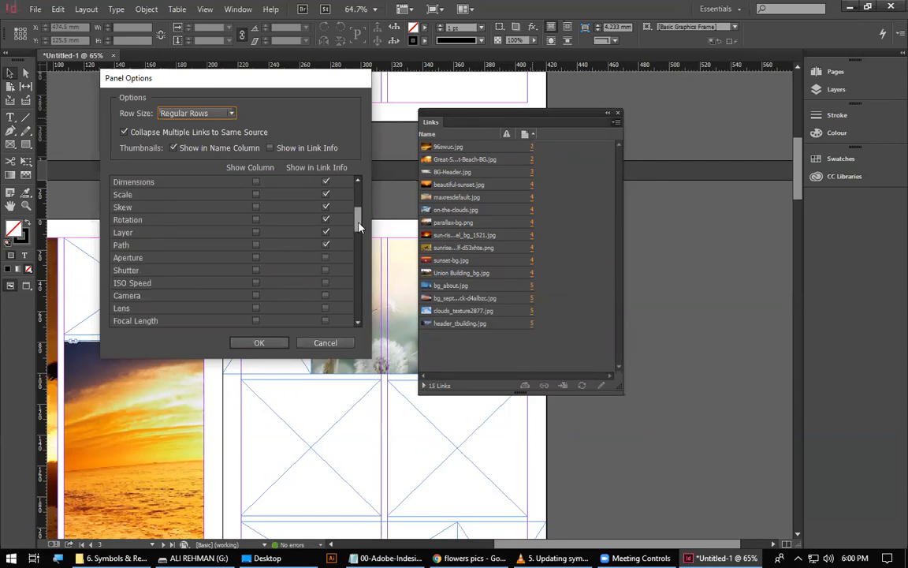
{"action": "left_click_drag", "start_coordinate": [354, 234], "coordinate": [363, 190]}
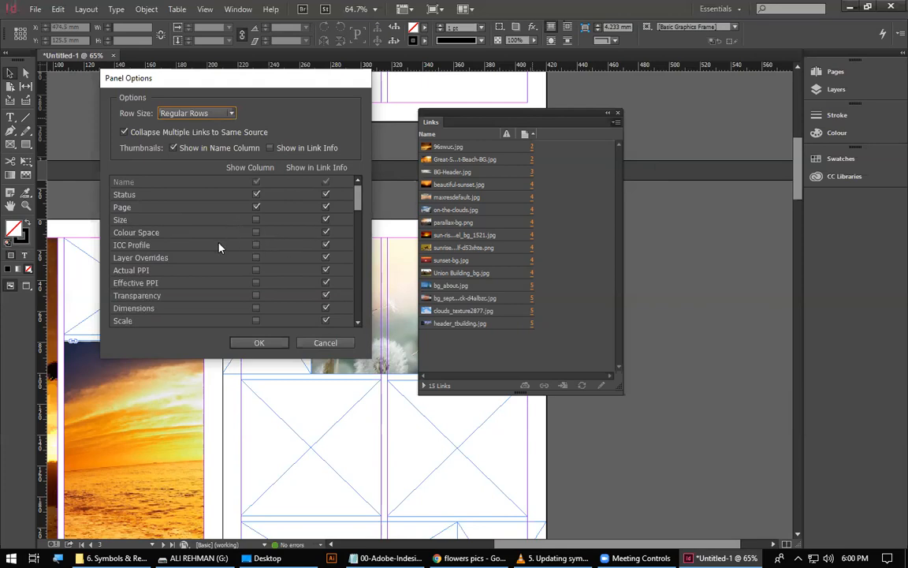
{"action": "left_click", "coordinate": [256, 232]}
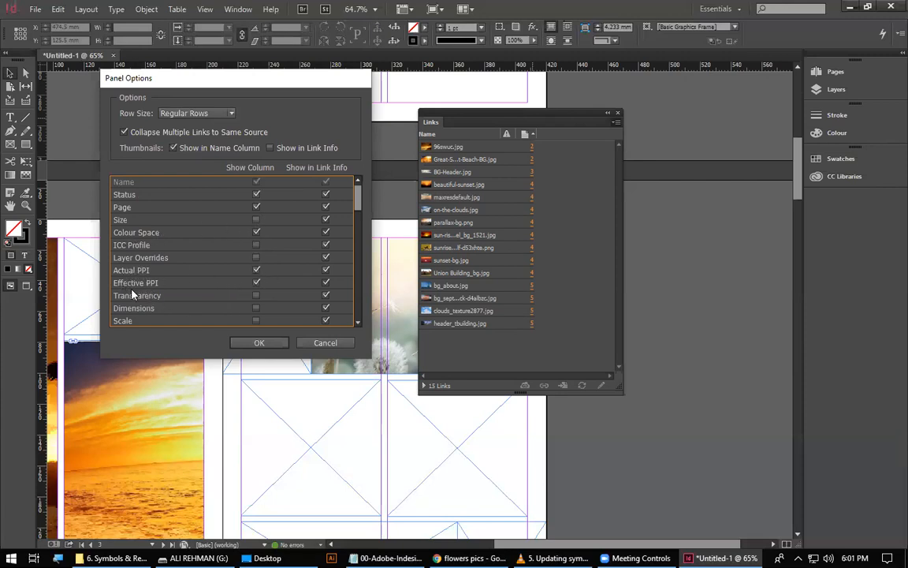
{"action": "left_click", "coordinate": [257, 344]}
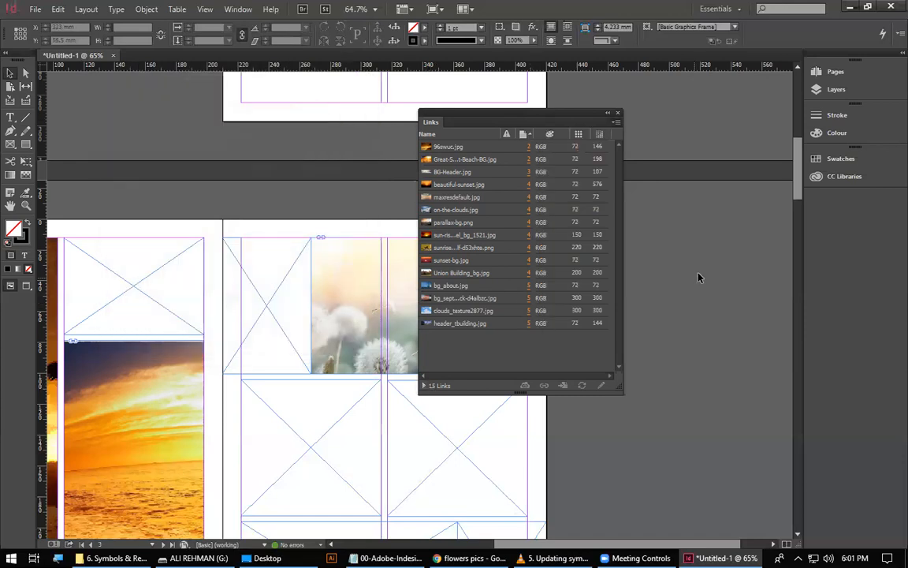
Widen the Links panel to fit the added columns and reposition it beside the dandelion image on page 3.
{"action": "left_click_drag", "start_coordinate": [624, 298], "coordinate": [703, 292]}
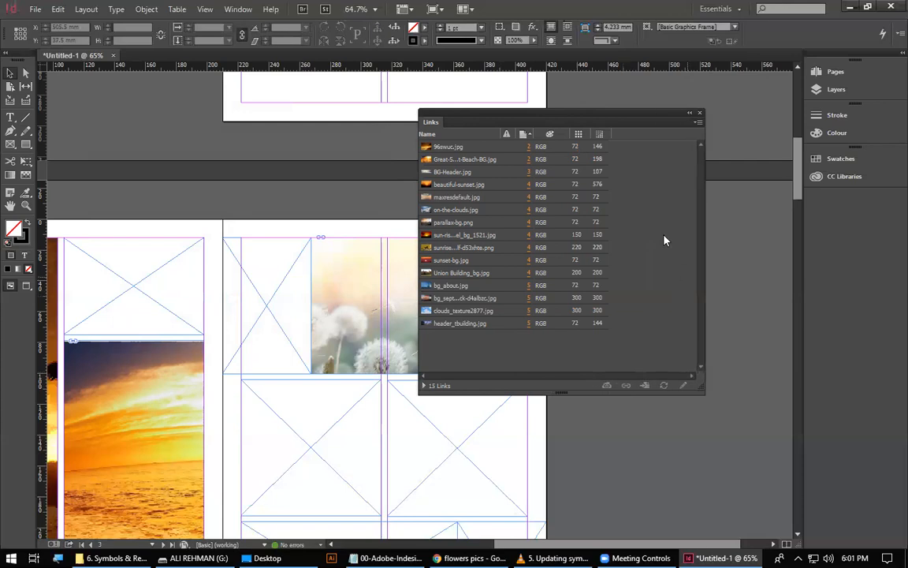
{"action": "left_click_drag", "start_coordinate": [643, 120], "coordinate": [568, 180]}
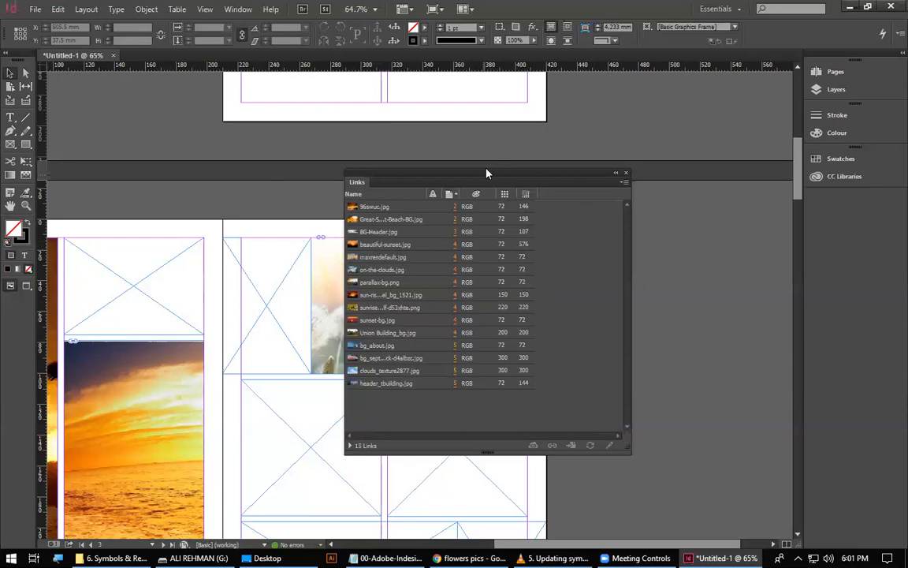
{"action": "left_click_drag", "start_coordinate": [566, 174], "coordinate": [616, 199]}
{"action": "left_click_drag", "start_coordinate": [488, 189], "coordinate": [534, 197]}
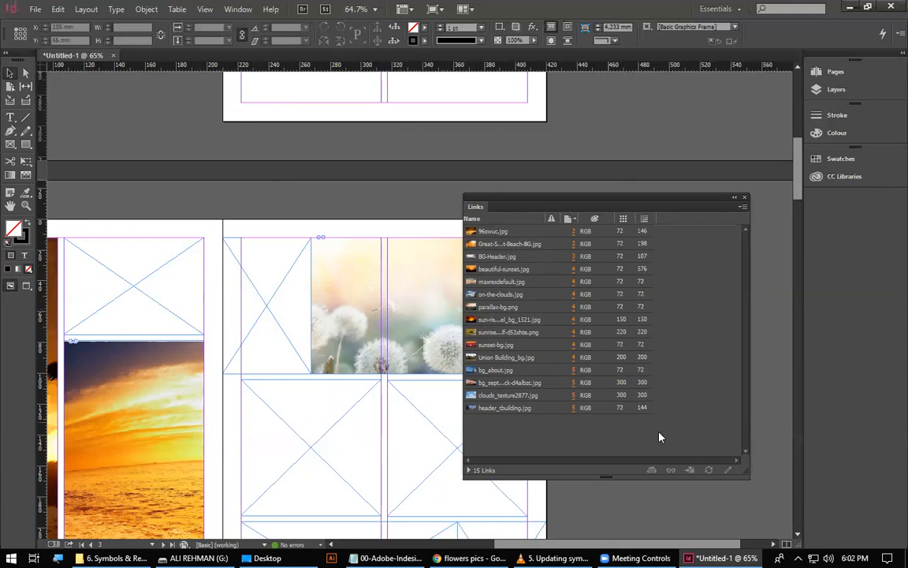
Narrow the Links panel to uncover the dandelion image, and open the original of 96swuc.jpg in its default viewer before closing it.
{"action": "left_click_drag", "start_coordinate": [463, 365], "coordinate": [537, 359]}
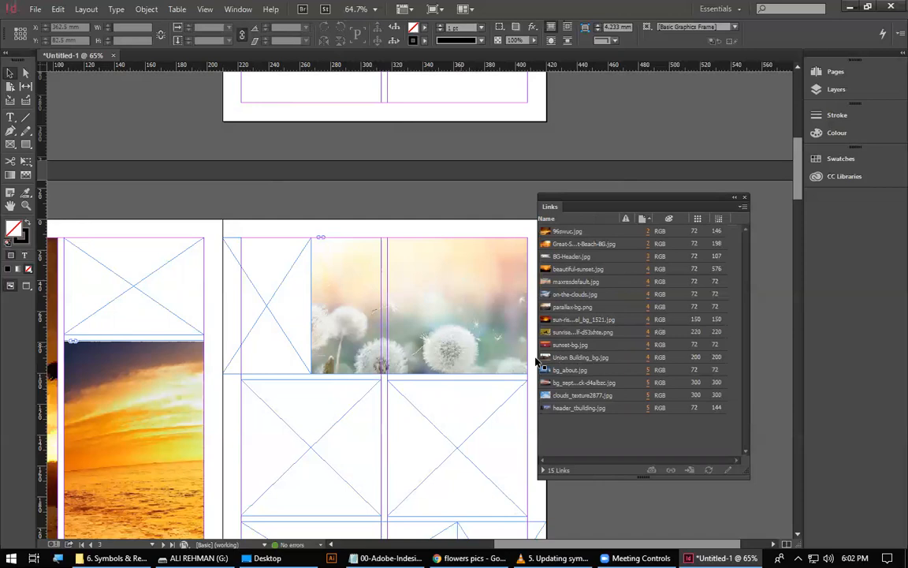
{"action": "left_click", "coordinate": [665, 231]}
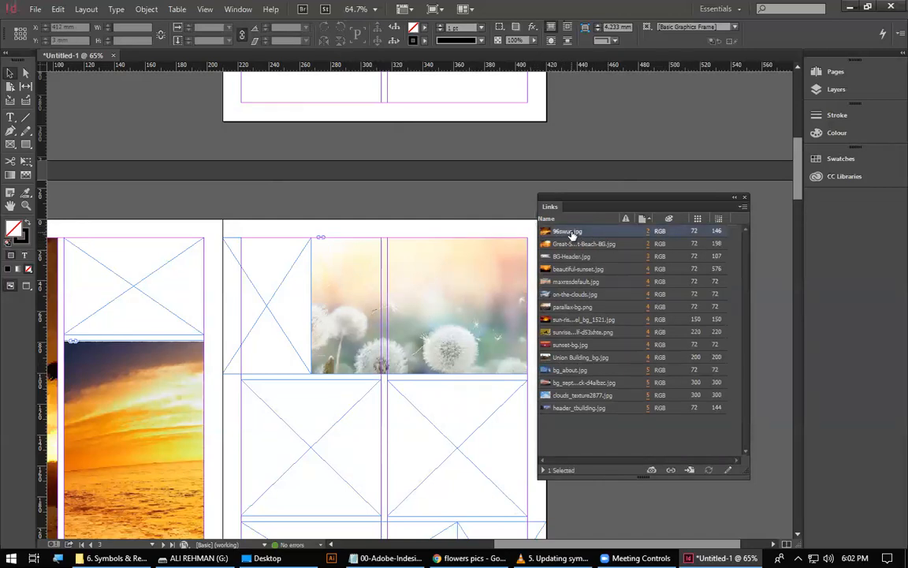
{"action": "right_click", "coordinate": [573, 236]}
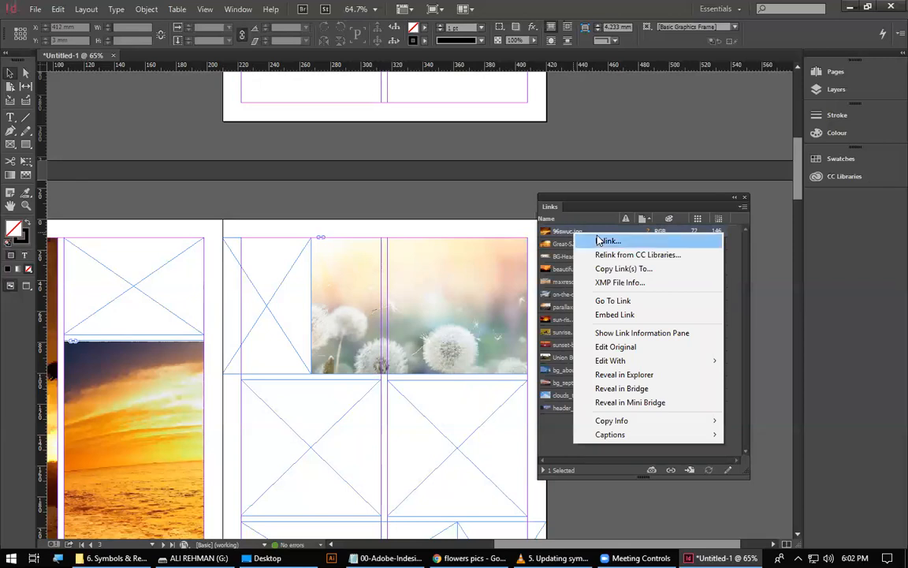
{"action": "mouse_move", "coordinate": [610, 362]}
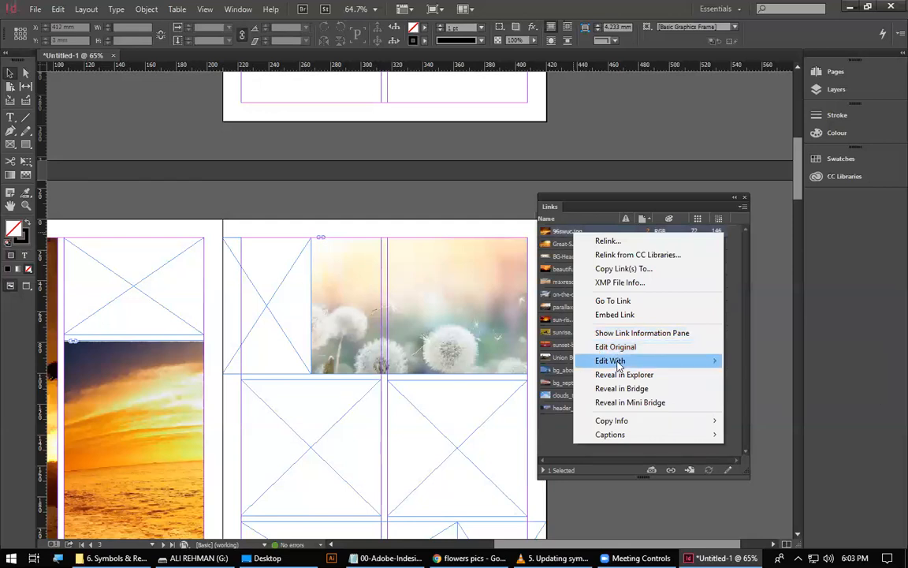
{"action": "left_click", "coordinate": [610, 352]}
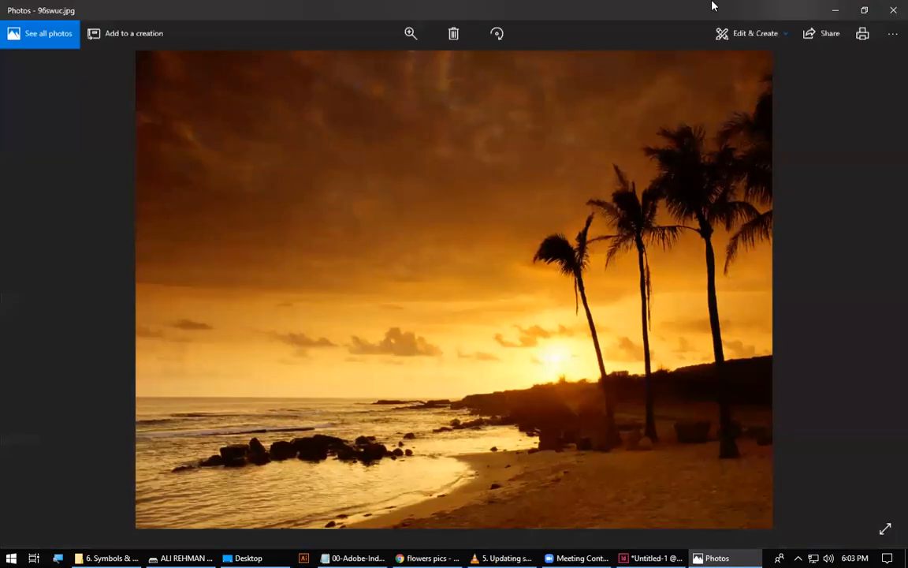
{"action": "left_click", "coordinate": [894, 10]}
Browse drive C to the Photoshop application in the Adobe Photoshop CC 2015 folder as editor for 96swuc.jpg, and cancel the choice.
{"action": "right_click", "coordinate": [590, 231]}
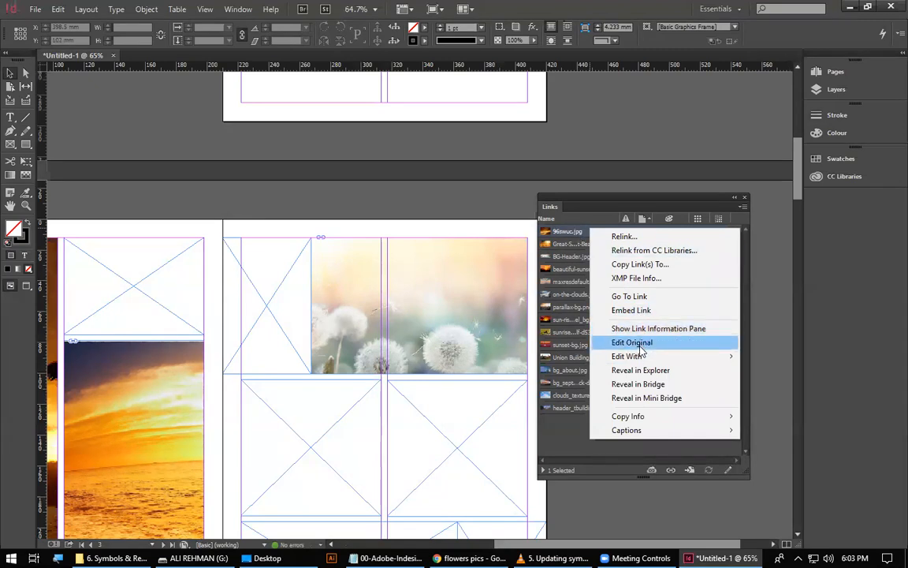
{"action": "mouse_move", "coordinate": [631, 357]}
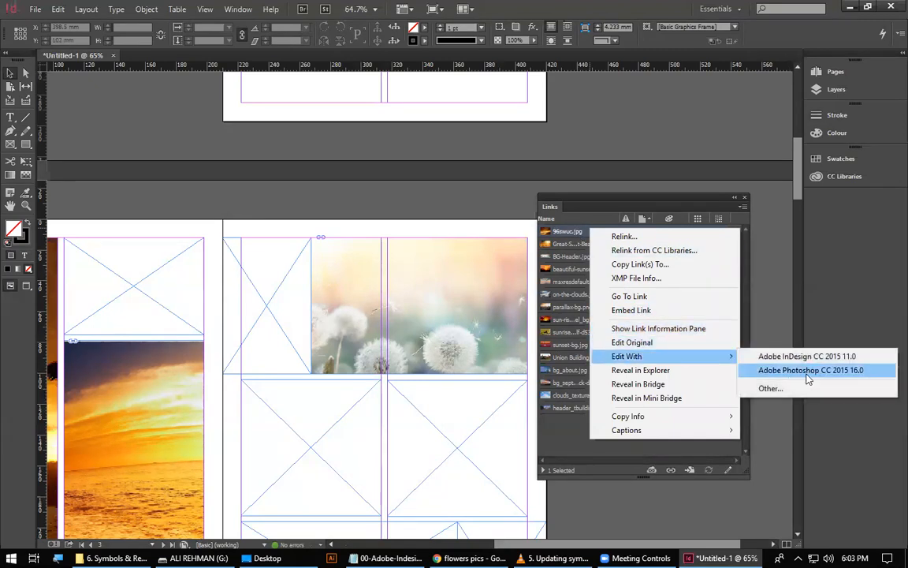
{"action": "left_click", "coordinate": [764, 391]}
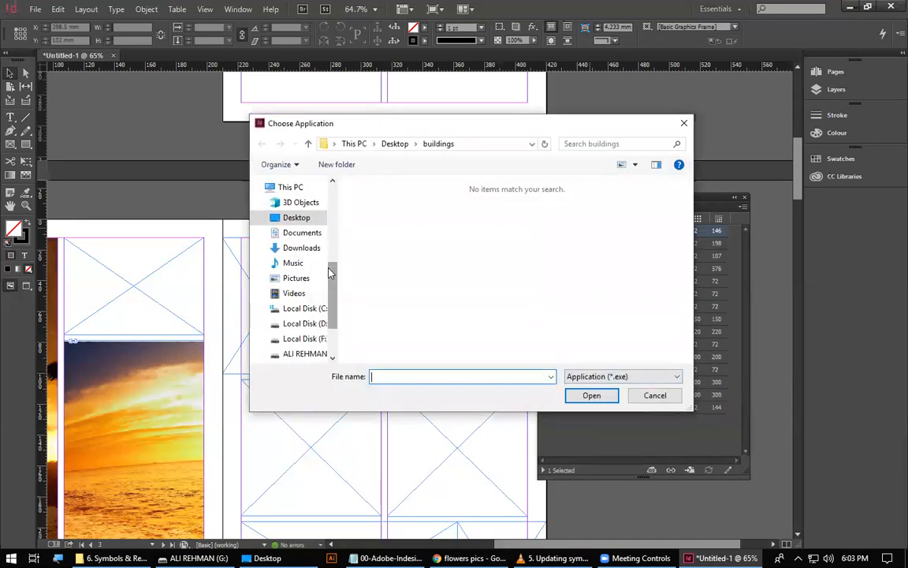
{"action": "scroll", "coordinate": [329, 272], "scroll_direction": "up", "scroll_amount": 4}
{"action": "scroll", "coordinate": [338, 253], "scroll_direction": "down", "scroll_amount": 4}
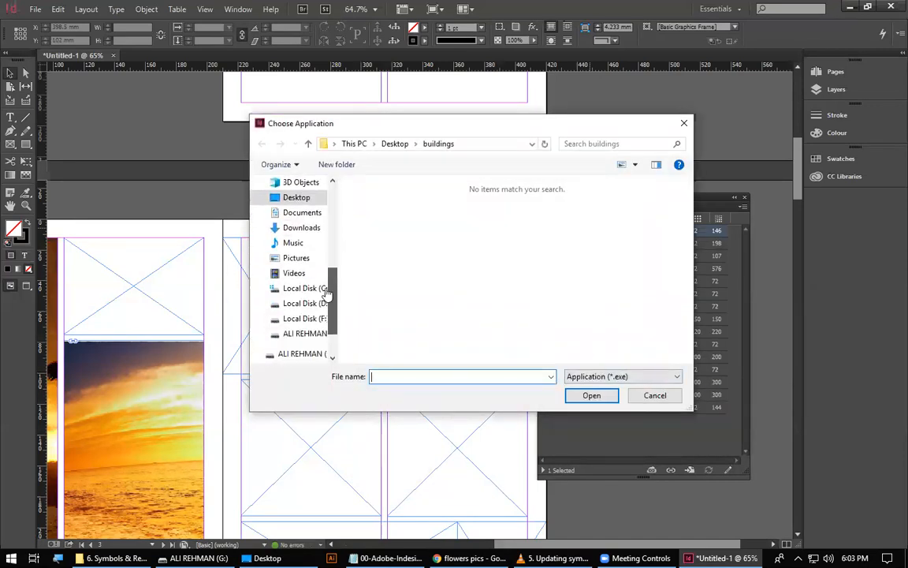
{"action": "left_click", "coordinate": [318, 290]}
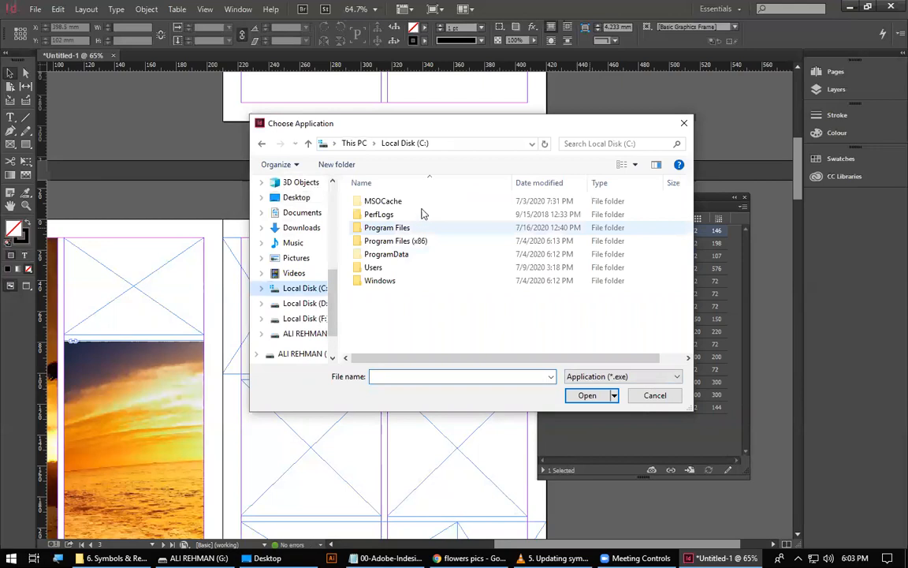
{"action": "double_click", "coordinate": [386, 228]}
{"action": "double_click", "coordinate": [383, 201]}
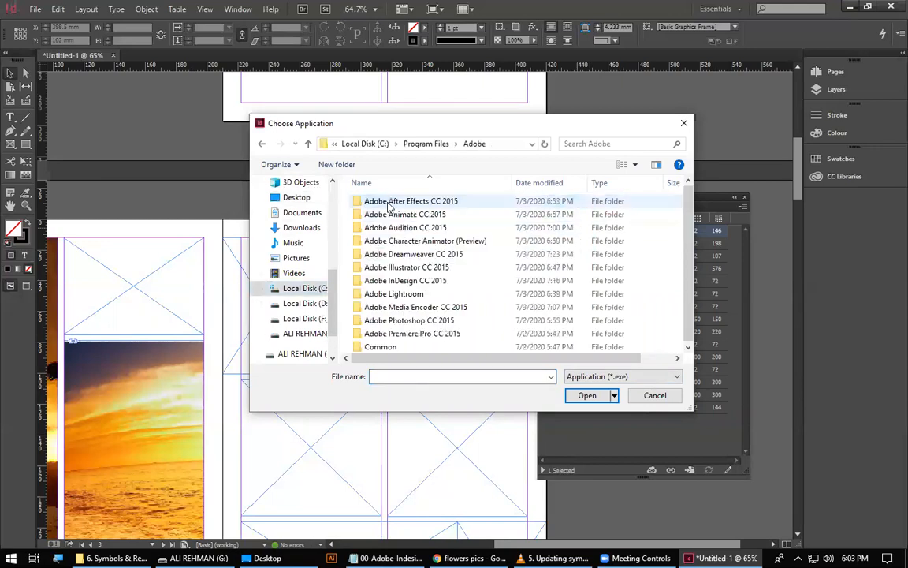
{"action": "double_click", "coordinate": [409, 320]}
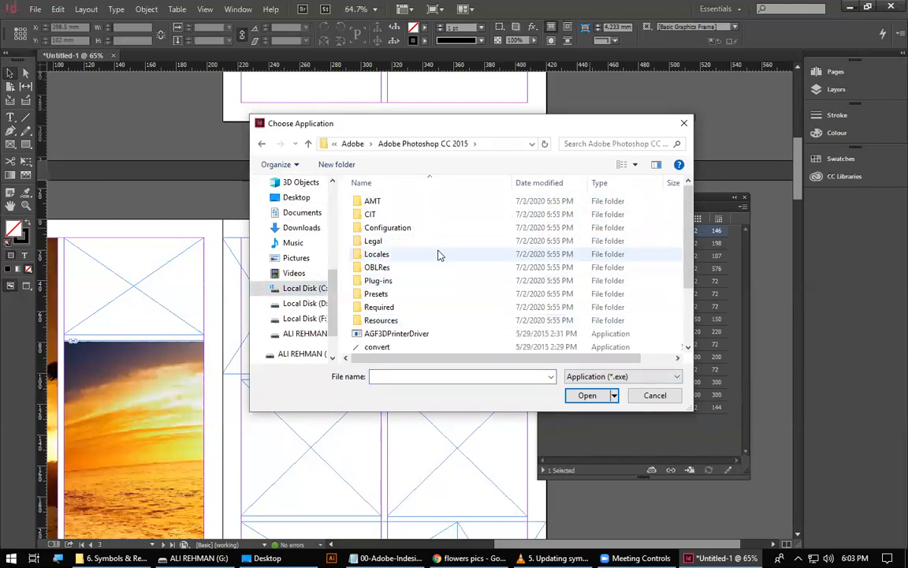
{"action": "scroll", "coordinate": [428, 274], "scroll_direction": "down", "scroll_amount": 2}
{"action": "left_click", "coordinate": [387, 306]}
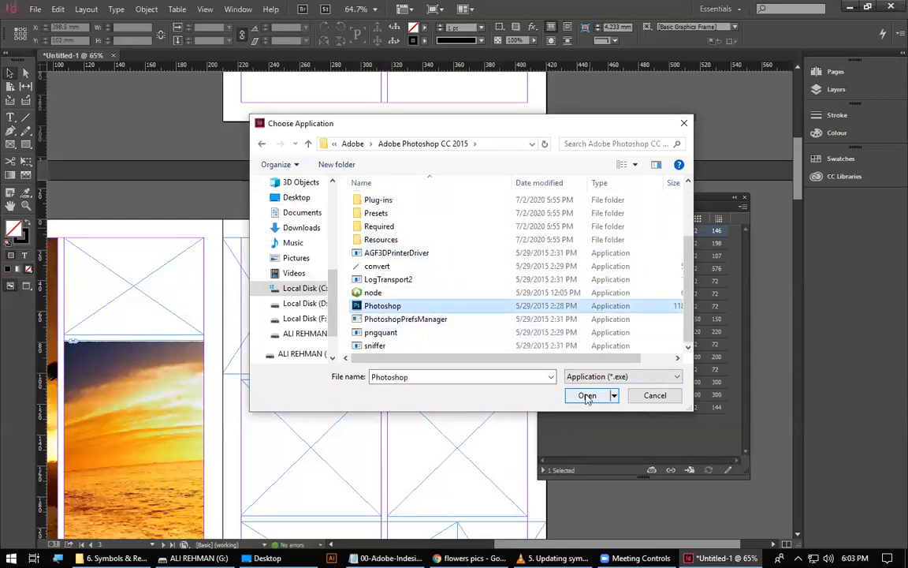
{"action": "left_click", "coordinate": [655, 396]}
Open the linked image 96swuc.jpg for editing with Adobe Photoshop CC 2015 16.0.
{"action": "right_click", "coordinate": [597, 230]}
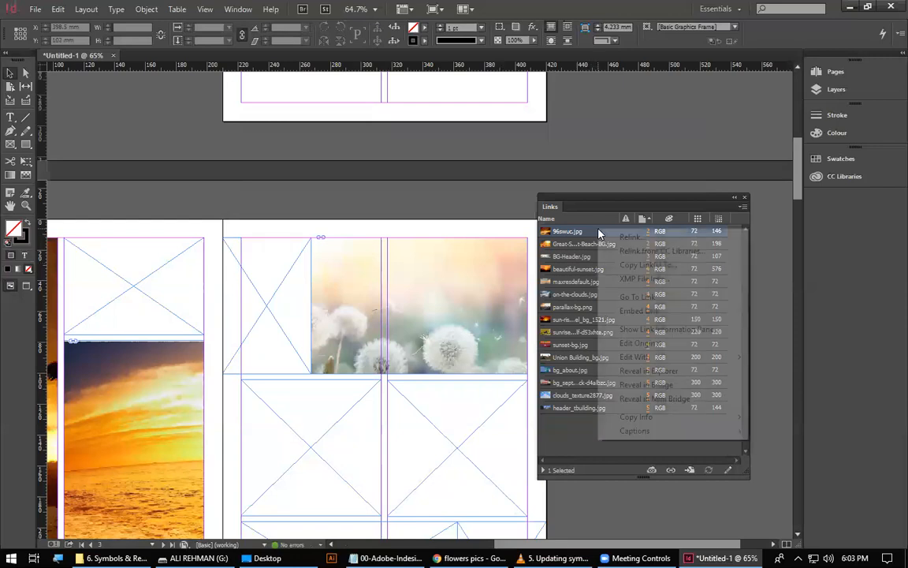
{"action": "mouse_move", "coordinate": [669, 357]}
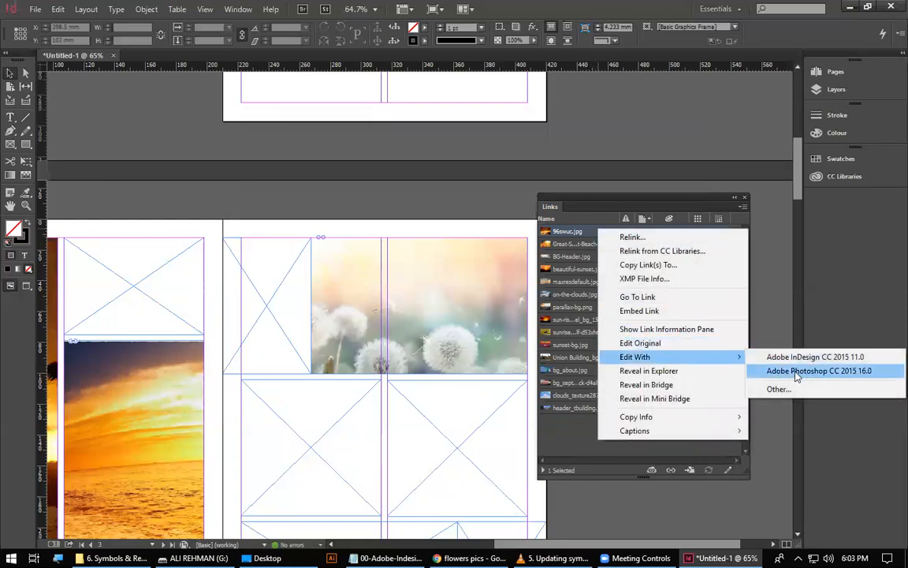
{"action": "left_click", "coordinate": [800, 372]}
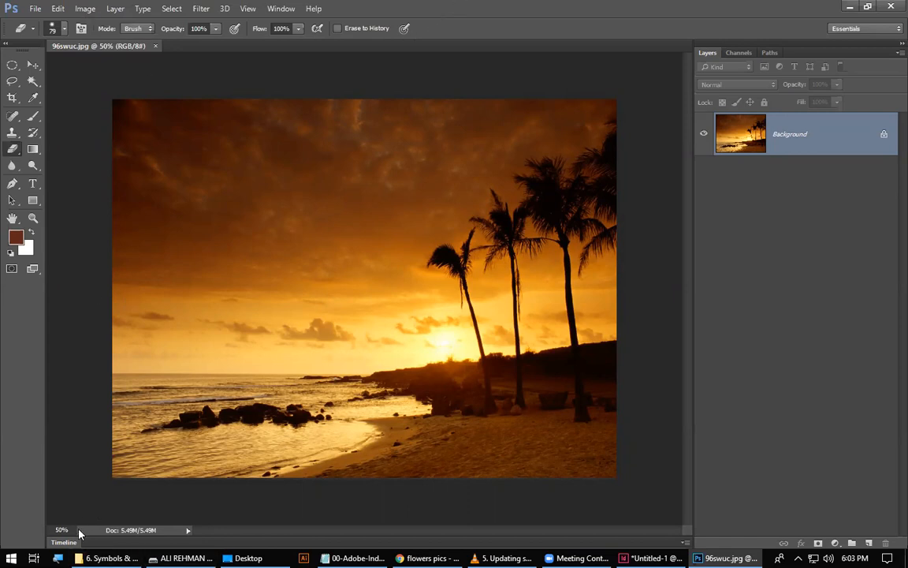
Convert 96swuc.jpg to CMYK Color mode, using the screen magnifier to enlarge the commands and closing it when done.
{"action": "key", "text": "super+plus"}
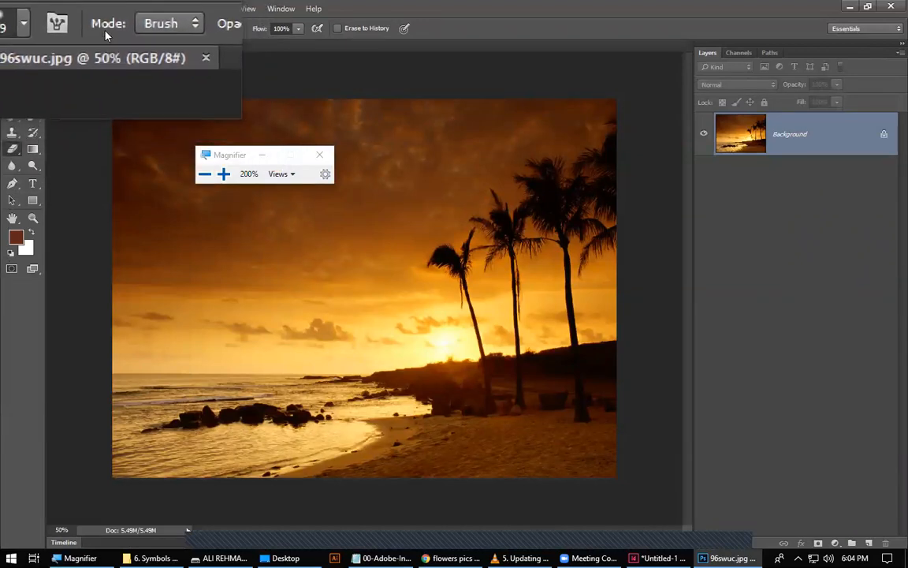
{"action": "left_click", "coordinate": [85, 9]}
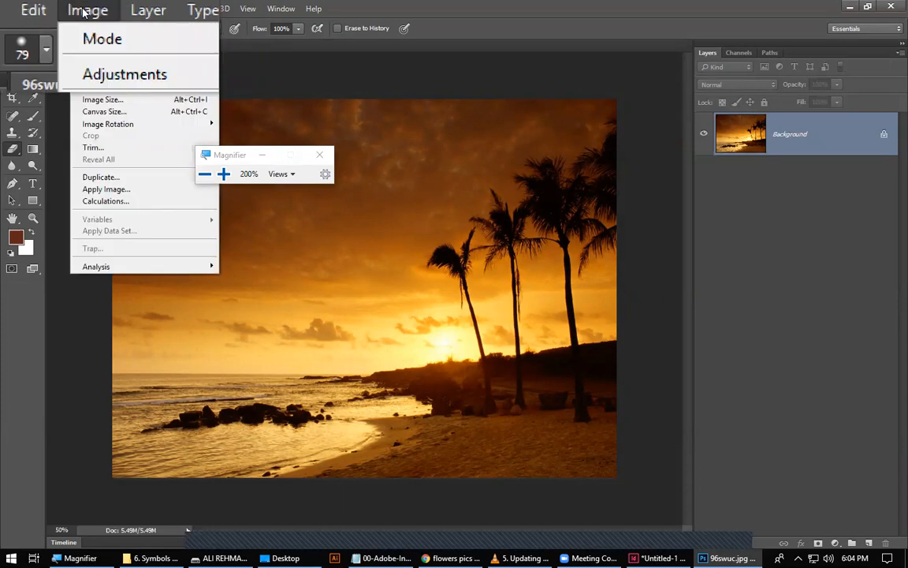
{"action": "mouse_move", "coordinate": [88, 22]}
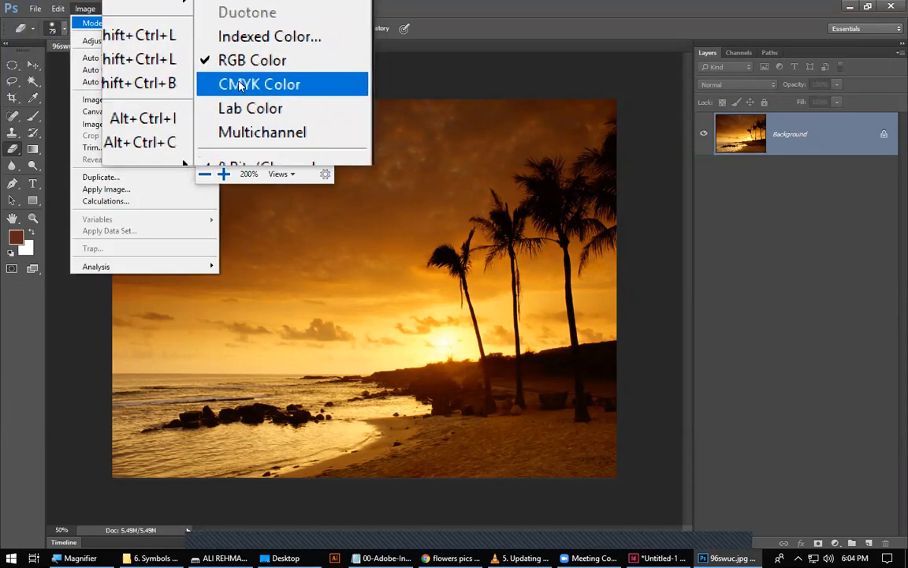
{"action": "left_click", "coordinate": [239, 85]}
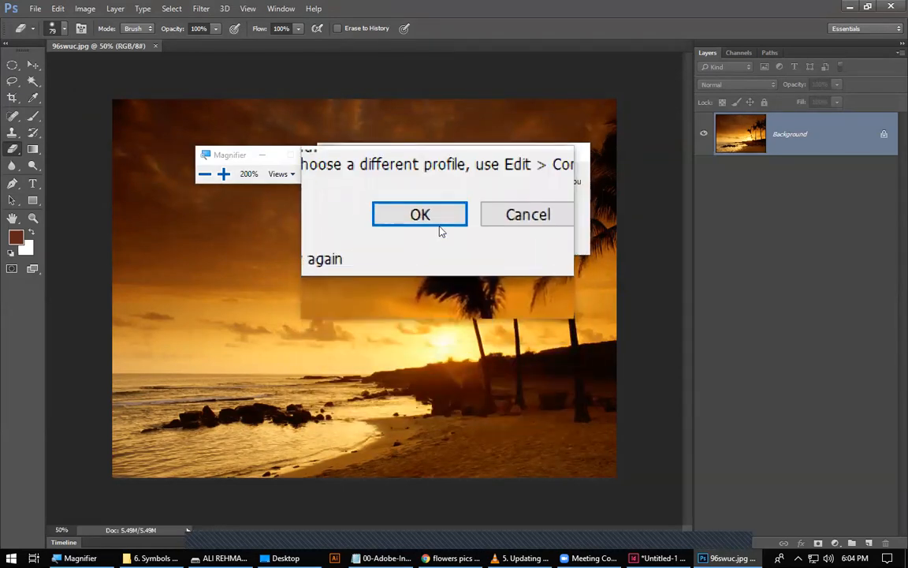
{"action": "left_click", "coordinate": [438, 224]}
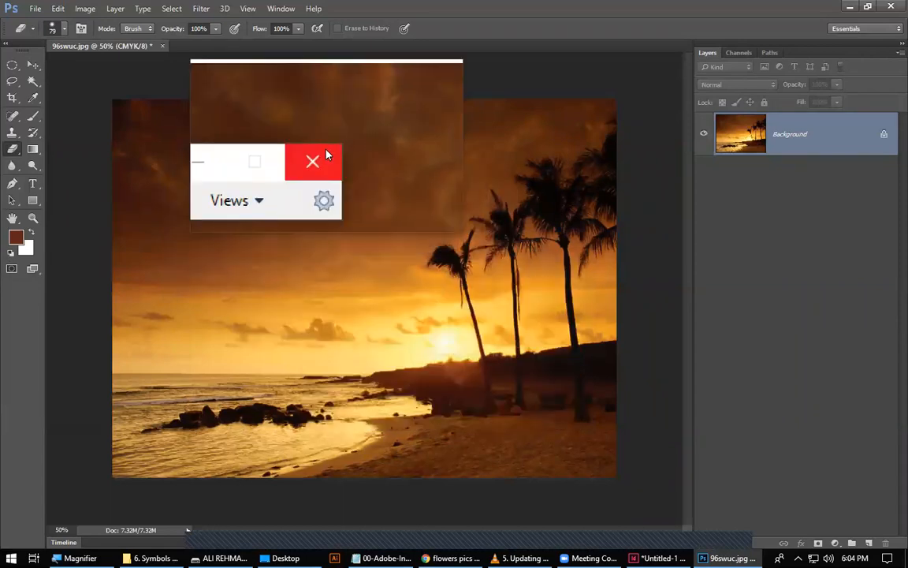
{"action": "left_click", "coordinate": [319, 155]}
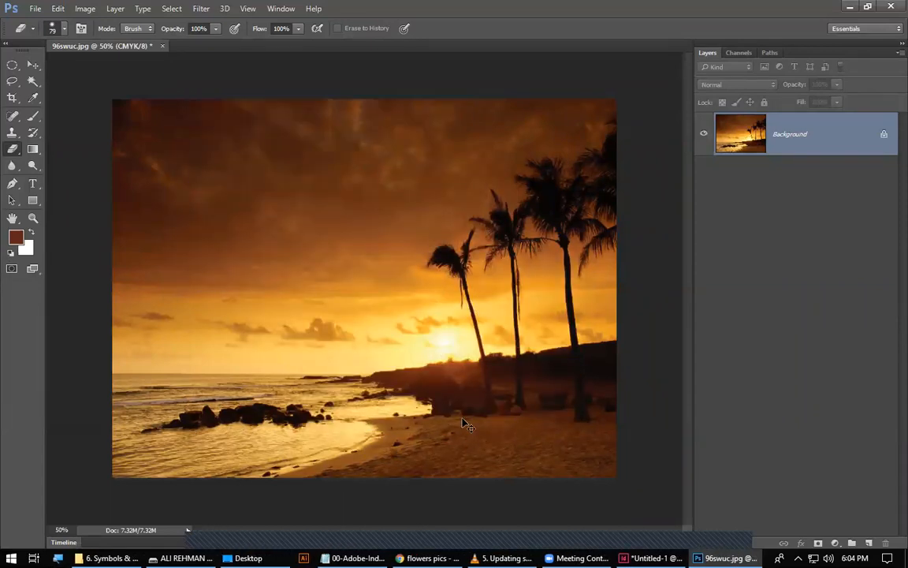
Toggle the CMYK conversion off and on to compare the image's colours, and briefly switch to InDesign and back to Photoshop.
{"action": "key", "text": "ctrl+z"}
{"action": "key", "text": "ctrl+z"}
{"action": "key", "text": "ctrl+z"}
{"action": "key", "text": "ctrl+z"}
{"action": "key", "text": "ctrl+z"}
{"action": "key", "text": "ctrl+z"}
{"action": "key", "text": "ctrl+z"}
{"action": "key", "text": "ctrl+z"}
{"action": "left_click", "coordinate": [650, 557]}
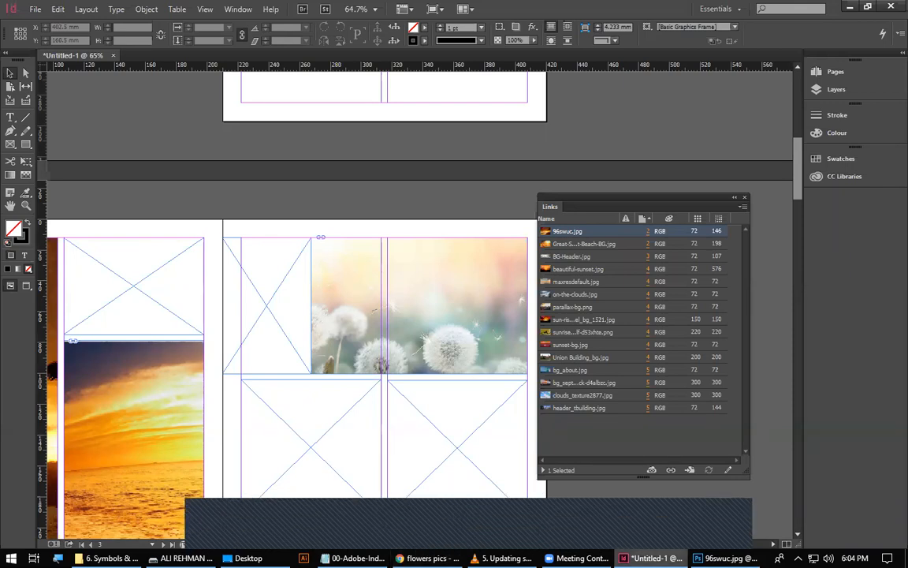
{"action": "left_click", "coordinate": [724, 557]}
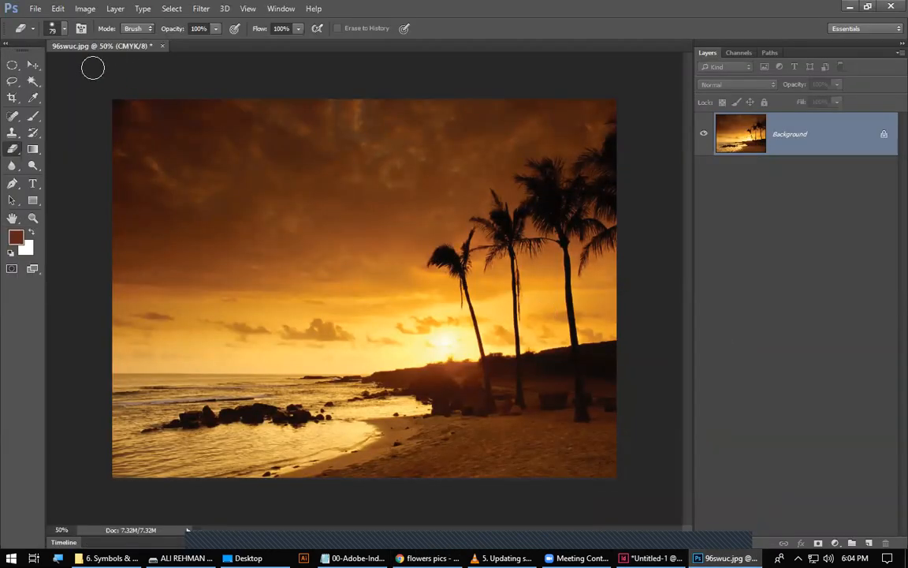
Compare the image size at 300 and 72 pixels/inch in Image Size, leaving the resolution set to 300.
{"action": "left_click", "coordinate": [89, 13]}
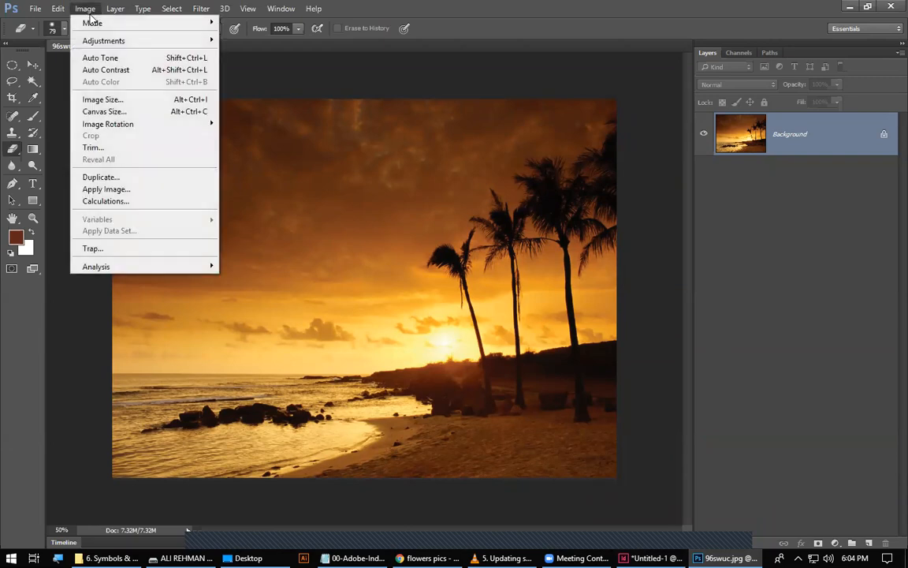
{"action": "left_click", "coordinate": [115, 102]}
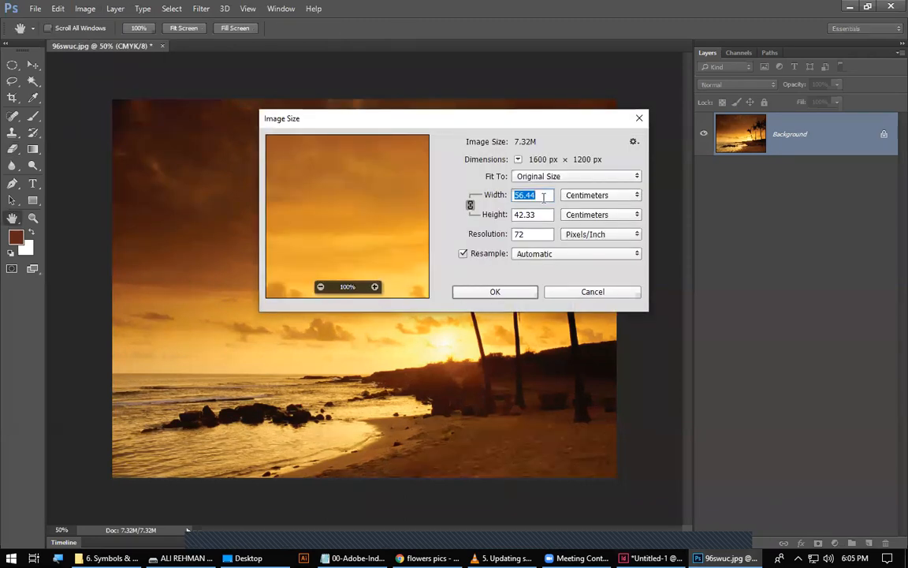
{"action": "left_click_drag", "start_coordinate": [532, 234], "coordinate": [500, 236]}
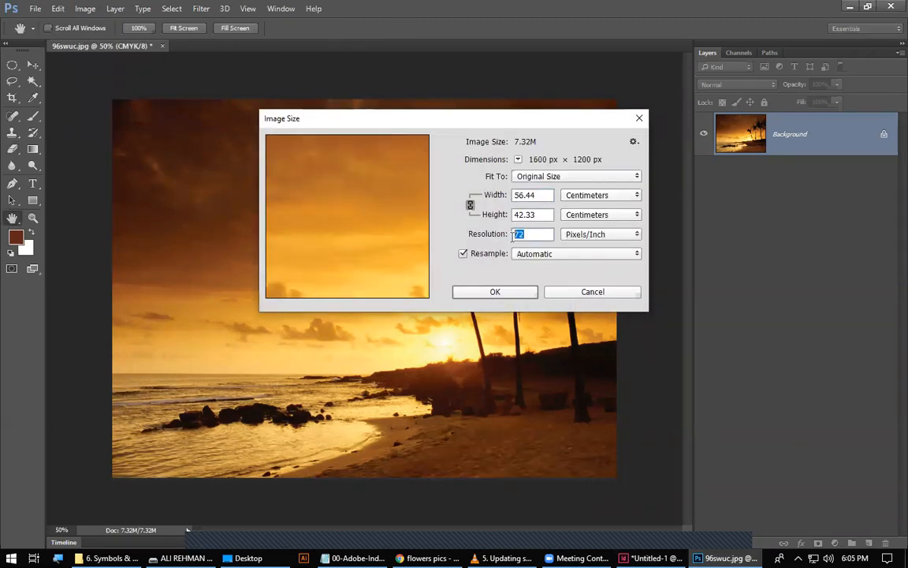
{"action": "type", "text": "300"}
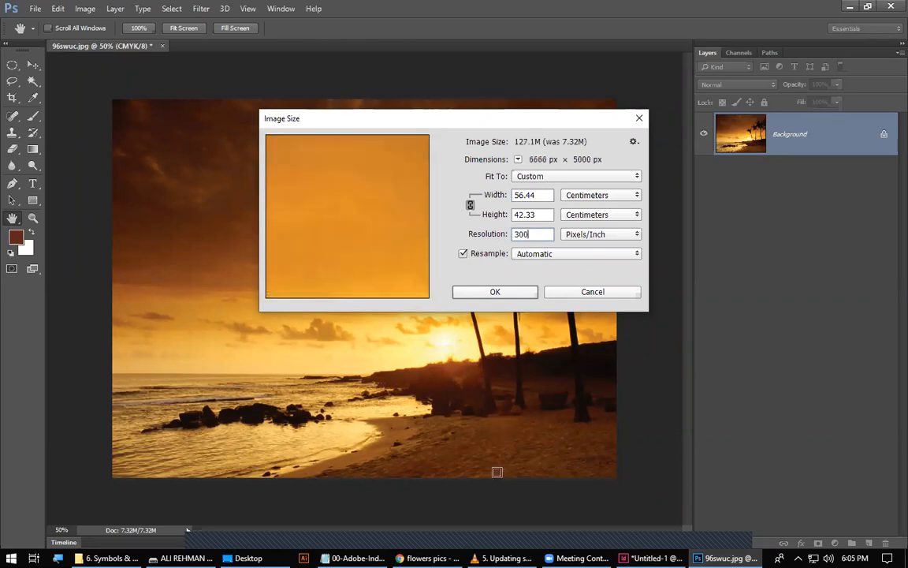
{"action": "double_click", "coordinate": [535, 235]}
{"action": "type", "text": "72"}
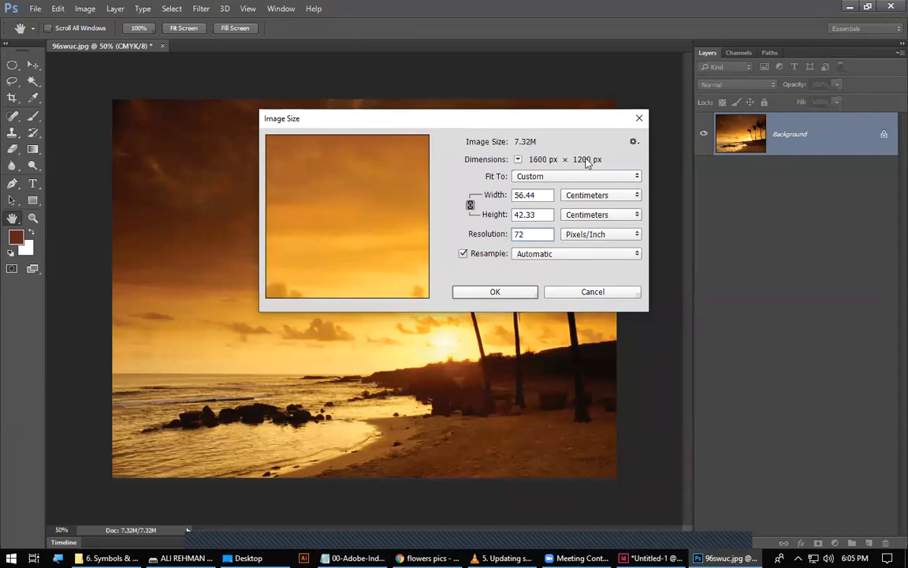
{"action": "double_click", "coordinate": [523, 234]}
{"action": "type", "text": "300"}
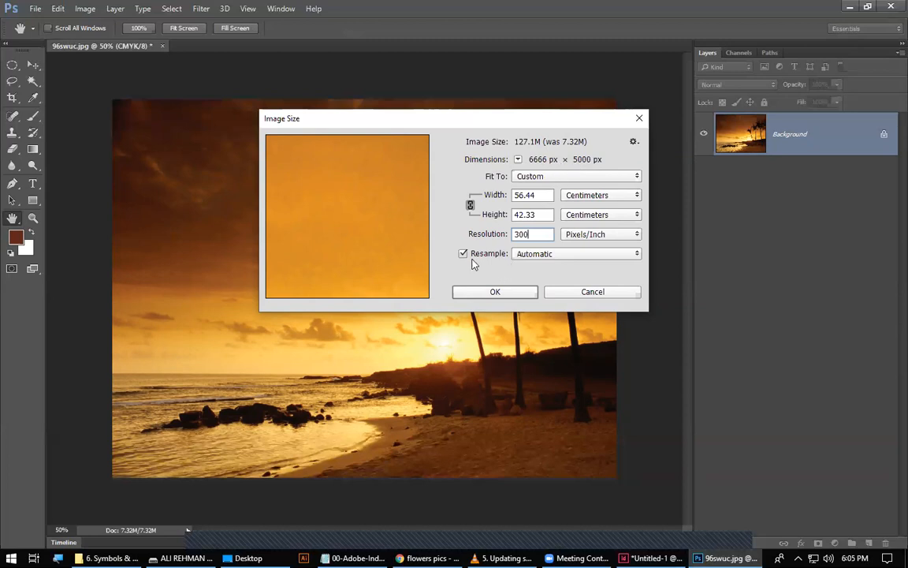
Set the resampling method to Preserve Details (enlargement) and apply the new image size.
{"action": "left_click", "coordinate": [571, 254]}
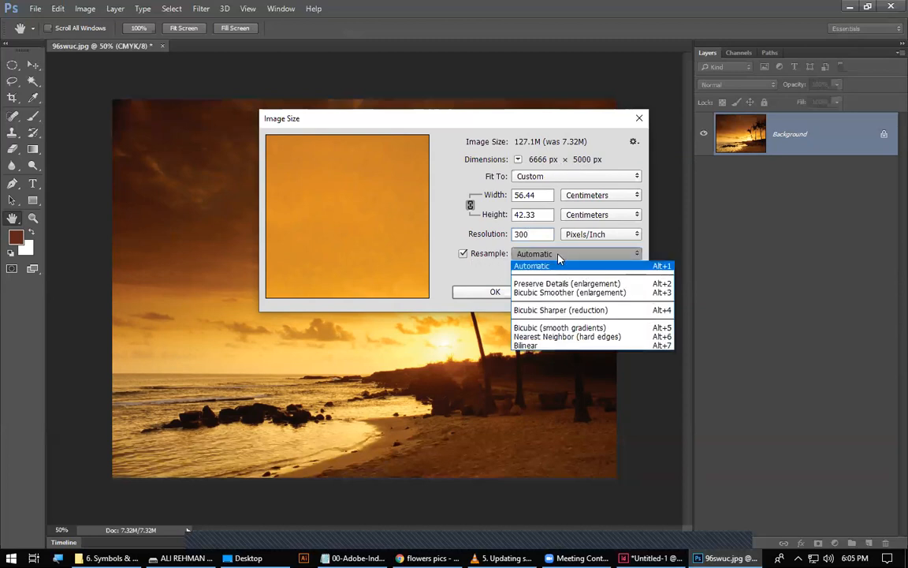
{"action": "left_click", "coordinate": [557, 259]}
{"action": "left_click", "coordinate": [558, 260]}
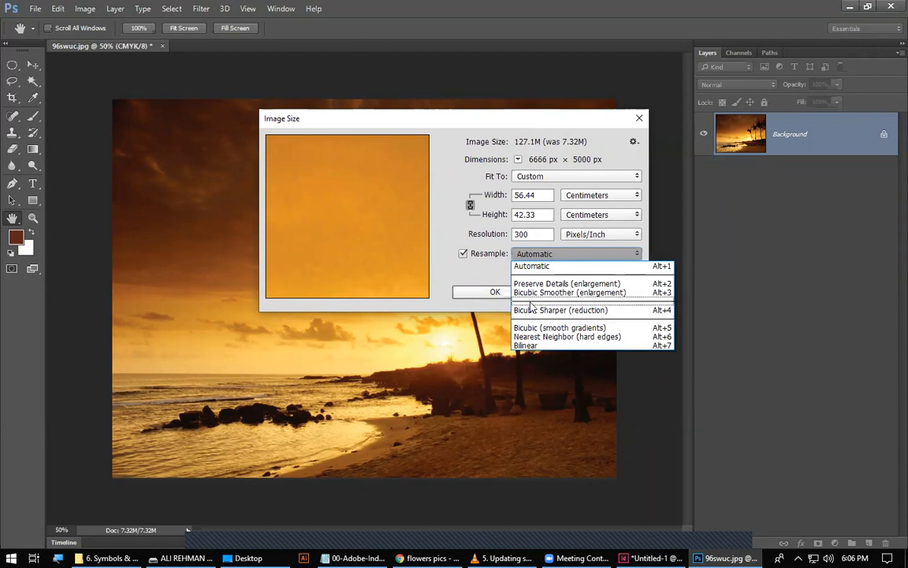
{"action": "left_click", "coordinate": [578, 285]}
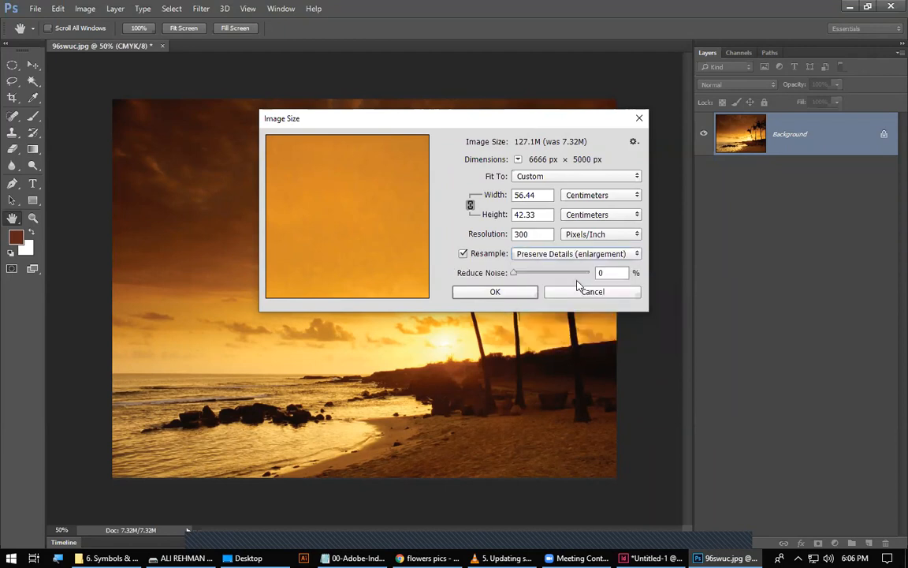
{"action": "left_click", "coordinate": [517, 292]}
{"action": "key", "text": "e"}
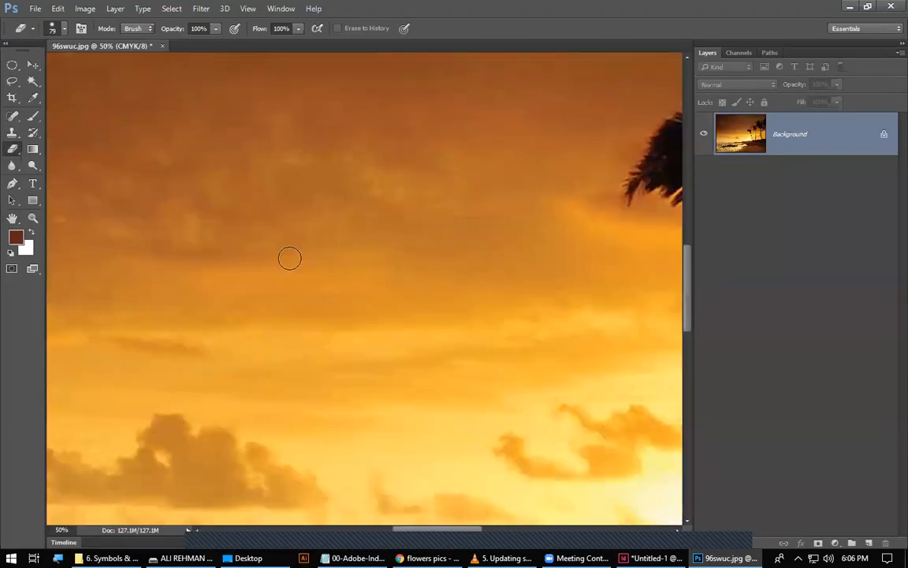
Save the CMYK, 300 ppi version of 96swuc.jpg over the linked file.
{"action": "left_click", "coordinate": [35, 9]}
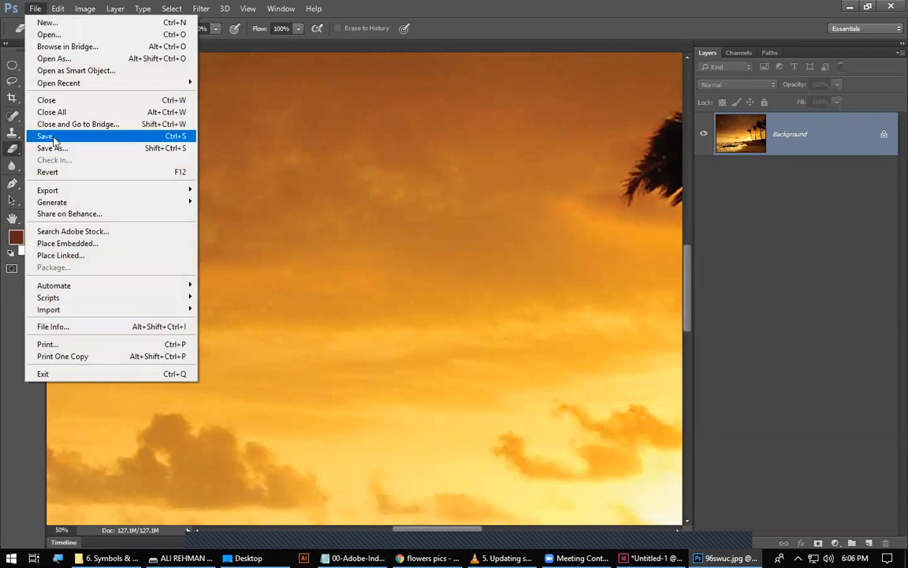
{"action": "left_click", "coordinate": [53, 140]}
{"action": "left_click", "coordinate": [523, 145]}
{"action": "key", "text": "e"}
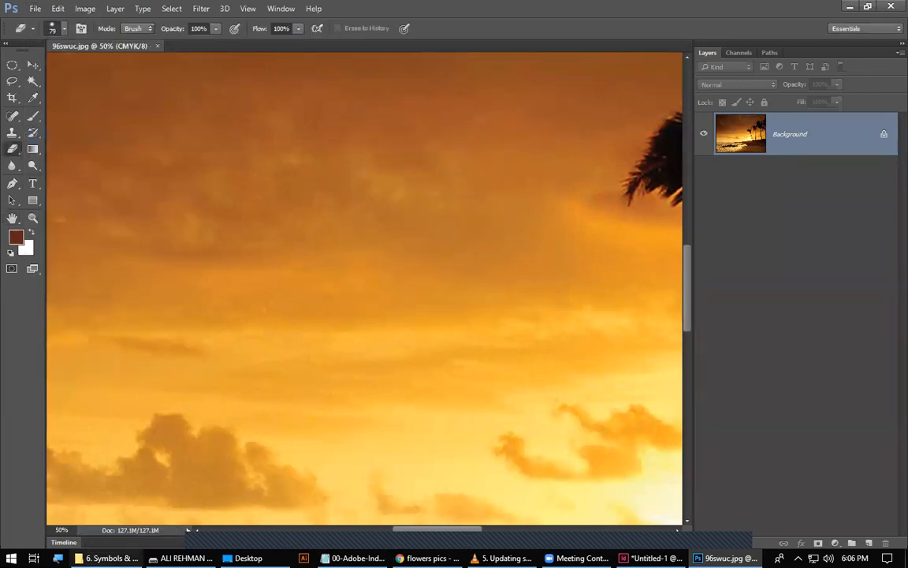
Check 96swuc.jpg in the Desktop's buildings folder, and examine its updated colour space and resolution in InDesign's Links panel.
{"action": "left_click", "coordinate": [246, 557]}
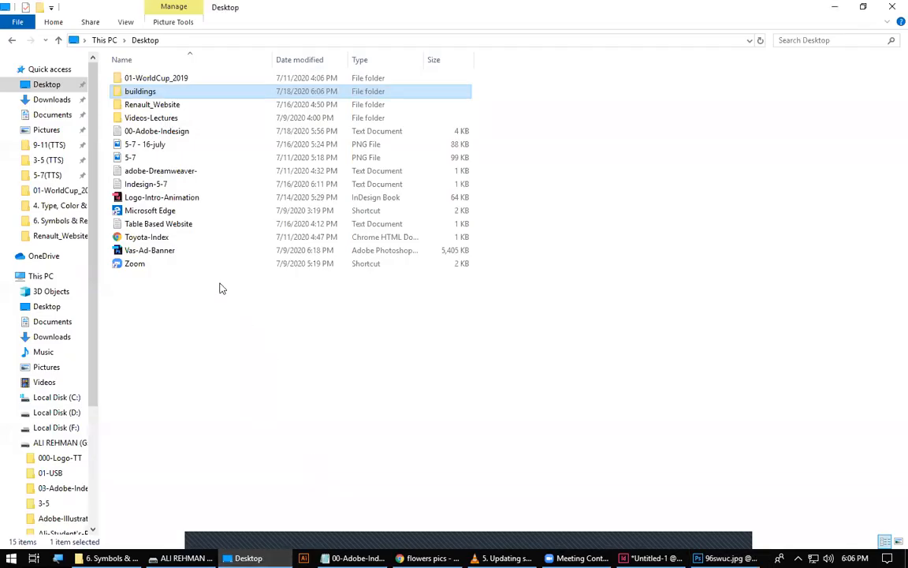
{"action": "double_click", "coordinate": [142, 91]}
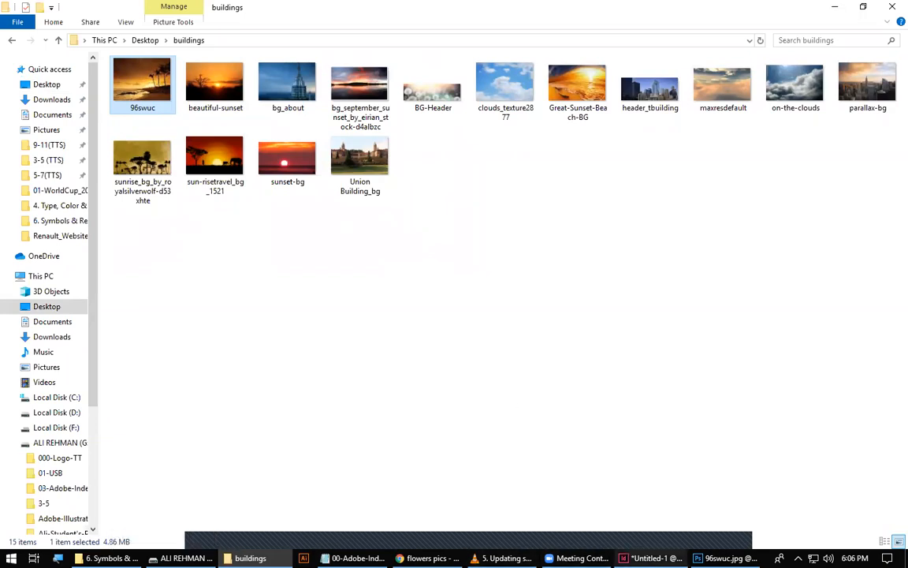
{"action": "left_click", "coordinate": [649, 558]}
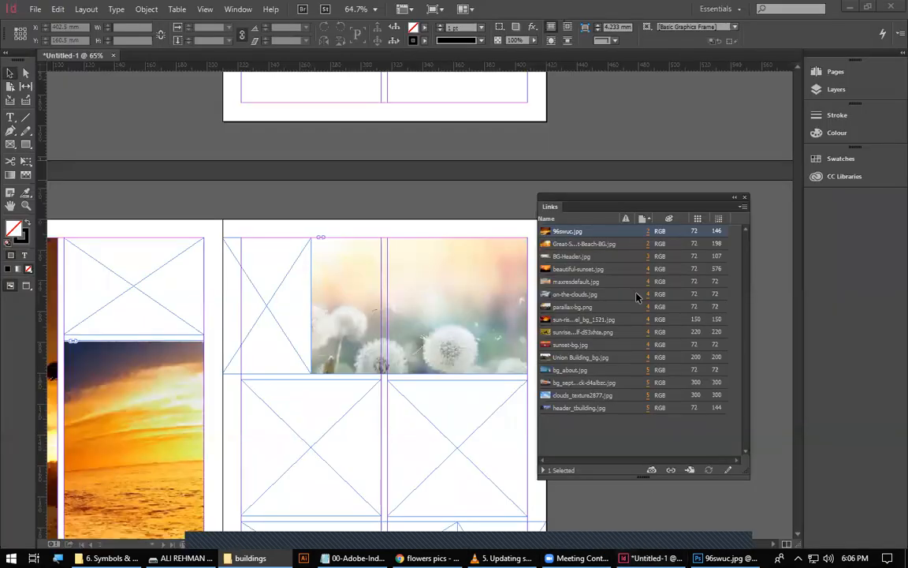
{"action": "left_click_drag", "start_coordinate": [577, 198], "coordinate": [237, 202]}
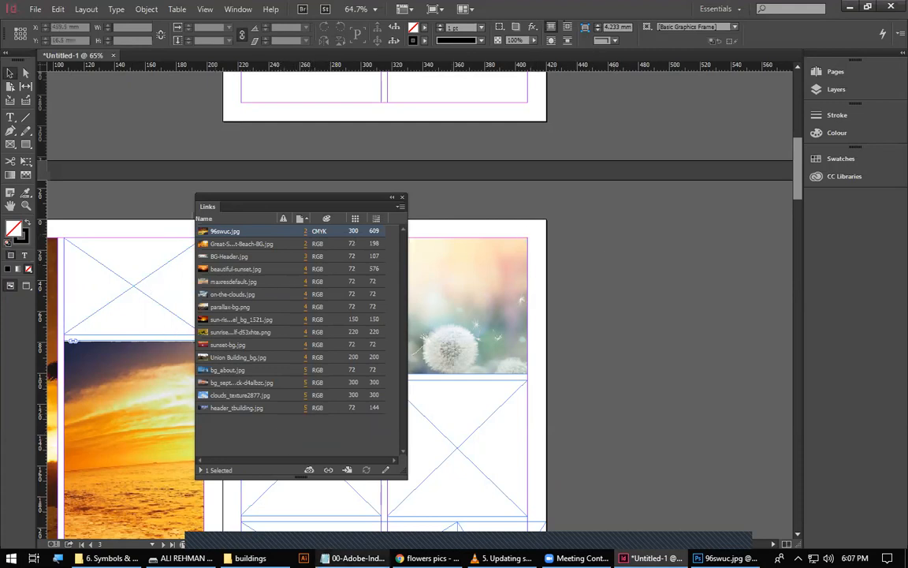
Switch to the 00-Adobe-Indesign notes in Notepad and add the heading "Graphics Errors" below Links Panel.
{"action": "left_click", "coordinate": [352, 558]}
{"action": "left_click", "coordinate": [91, 286]}
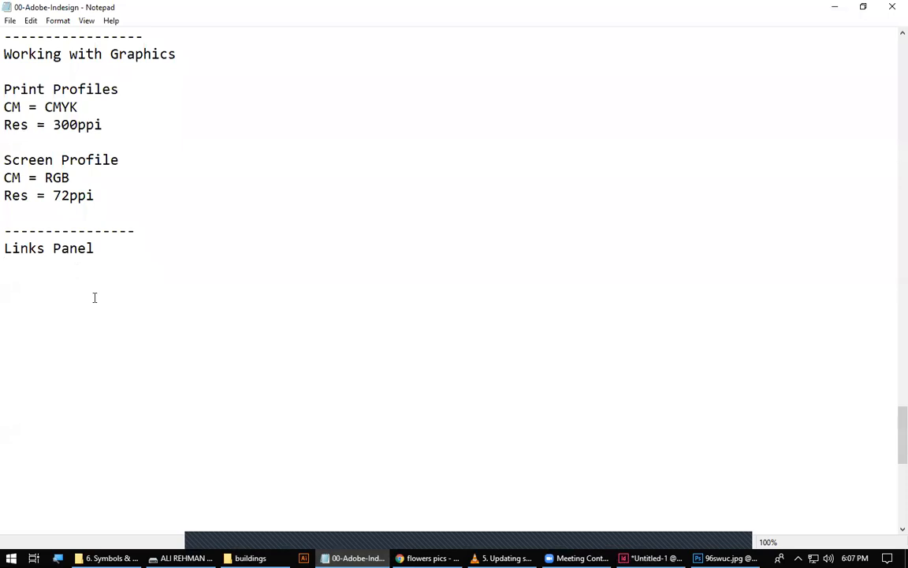
{"action": "key", "text": "Return"}
{"action": "type", "text": "Errors"}
{"action": "key", "text": "Return"}
{"action": "type", "text": "Graphics"}
{"action": "left_click", "coordinate": [88, 336]}
List "- Missing" and "- Modify" as two entries under the Graphics Errors heading.
{"action": "type", "text": "-"}
{"action": "key", "text": "Return"}
{"action": "type", "text": "-"}
{"action": "key", "text": "Up"}
{"action": "type", "text": "Mi"}
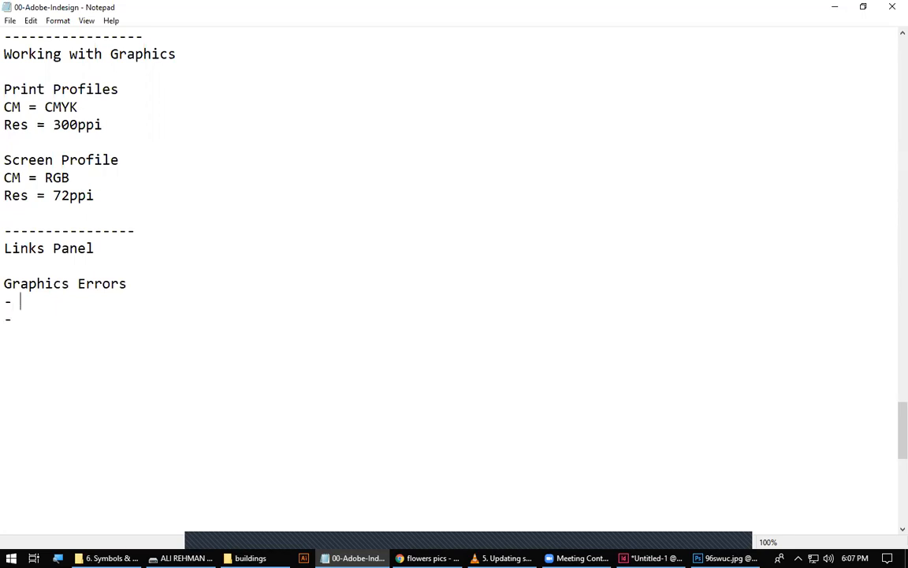
{"action": "type", "text": "ssing"}
{"action": "key", "text": "Down"}
{"action": "type", "text": "Modify"}
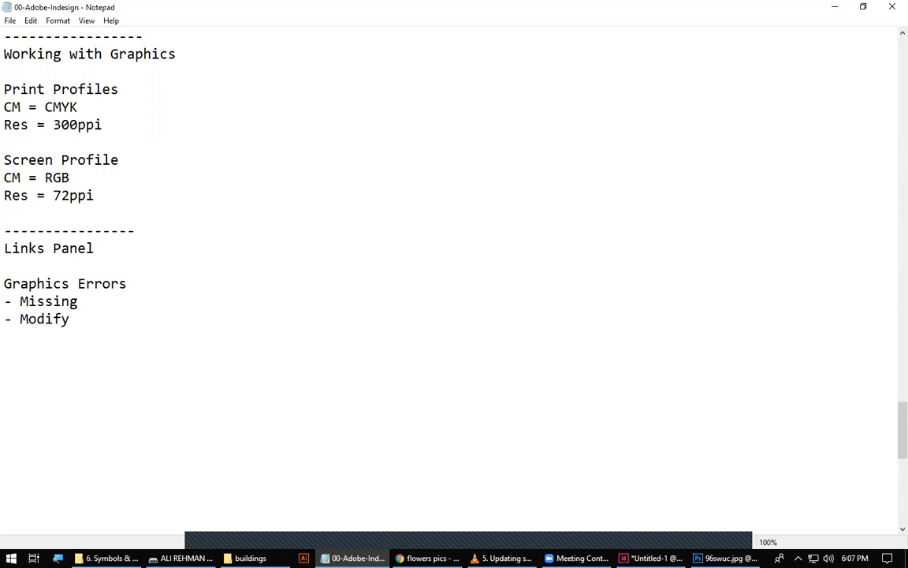
Extend the Missing entry with "---- Red(Question Mark)".
{"action": "key", "text": "Up"}
{"action": "key", "text": "Right"}
{"action": "key", "text": "Right"}
{"action": "type", "text": "---- Red"}
{"action": "key", "text": "BackSpace"}
{"action": "type", "text": "()"}
{"action": "key", "text": "Left"}
{"action": "type", "text": "Question Mark"}
{"action": "key", "text": "Right"}
Extend the Modify entry with "---- Yellow(Warning Sign)", and briefly highlight the Missing entry.
{"action": "left_click", "coordinate": [85, 332]}
{"action": "type", "text": "----"}
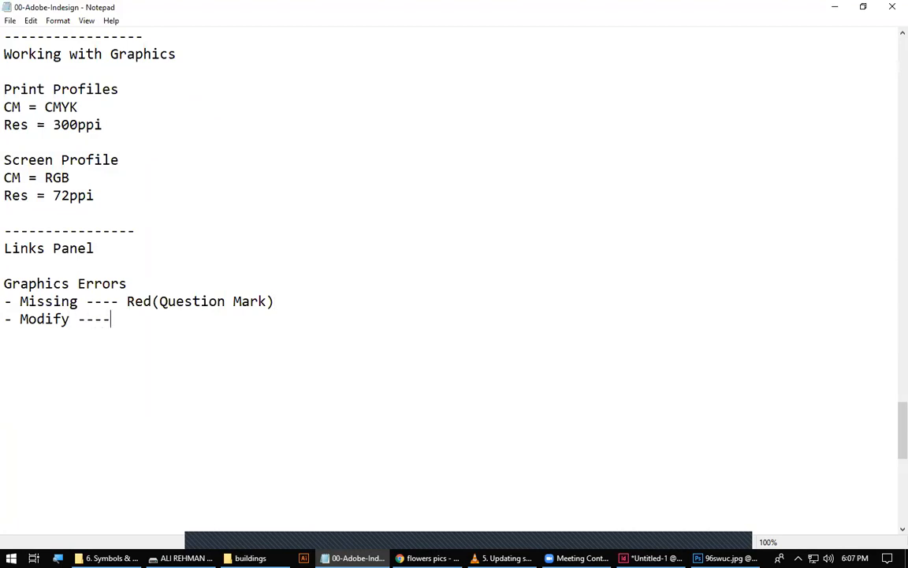
{"action": "type", "text": " Yellow"}
{"action": "key", "text": "BackSpace"}
{"action": "type", "text": "()"}
{"action": "key", "text": "Left"}
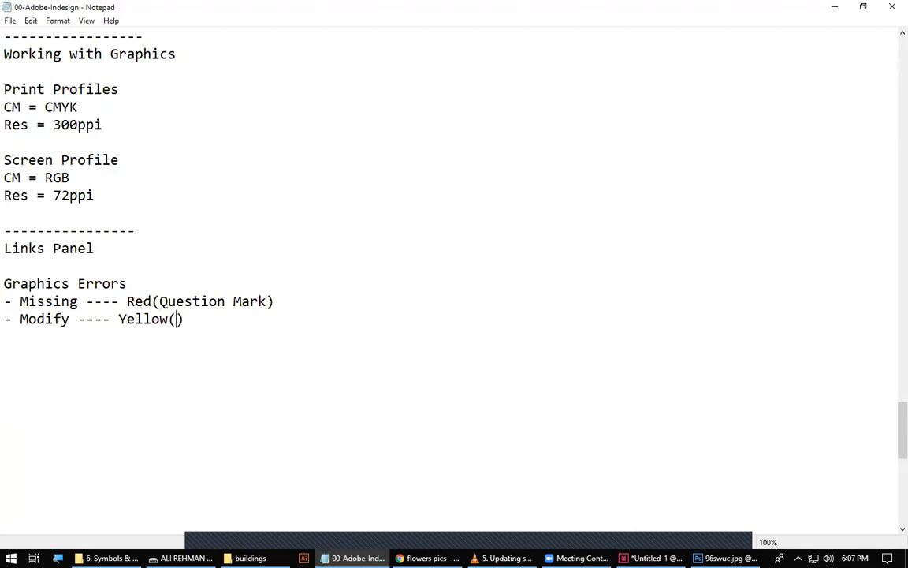
{"action": "type", "text": "Warning"}
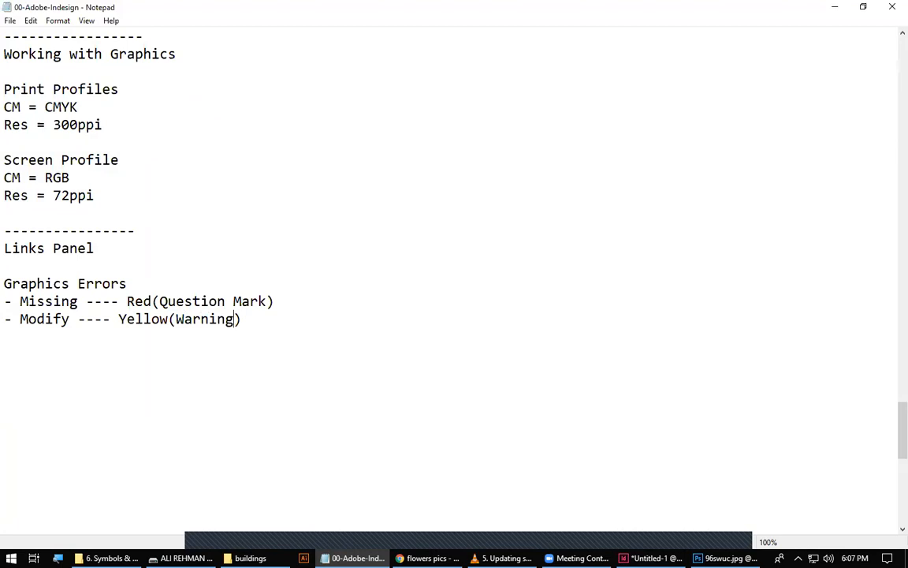
{"action": "type", "text": " Sign"}
{"action": "left_click_drag", "start_coordinate": [19, 301], "coordinate": [269, 298]}
{"action": "left_click", "coordinate": [387, 460]}
Review the earlier notes on placing versus embedding, highlighting the parts of the 200page image-size calculation.
{"action": "scroll", "coordinate": [365, 417], "scroll_direction": "up", "scroll_amount": 20}
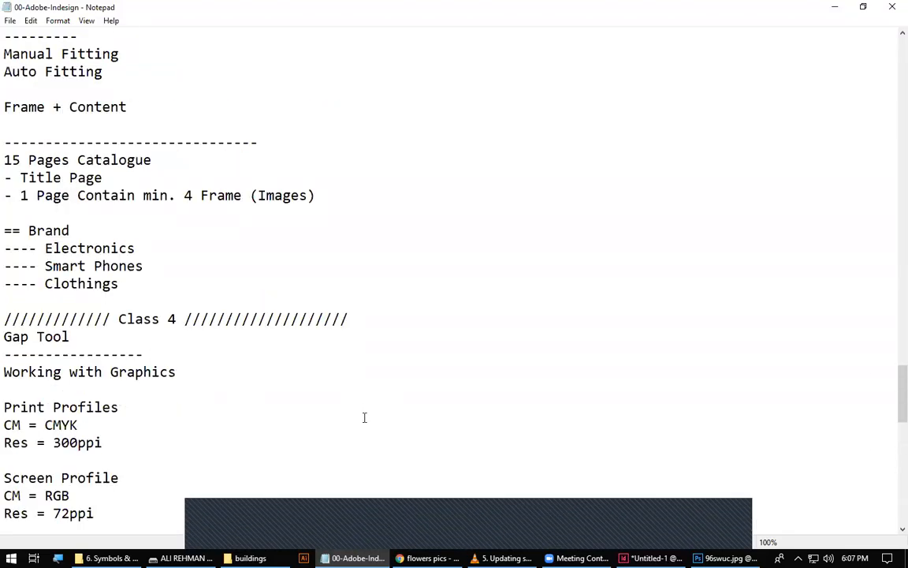
{"action": "scroll", "coordinate": [262, 315], "scroll_direction": "up", "scroll_amount": 15}
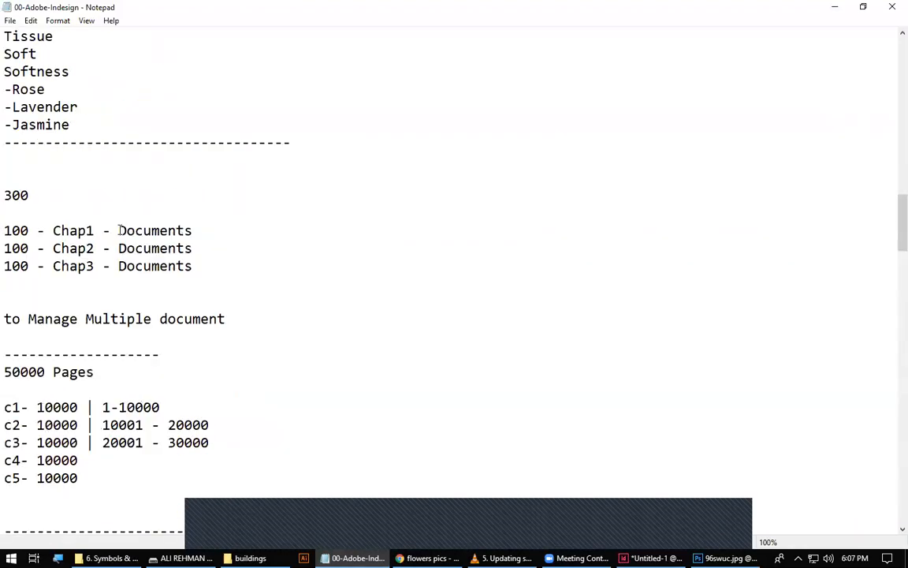
{"action": "scroll", "coordinate": [100, 357], "scroll_direction": "up", "scroll_amount": 11}
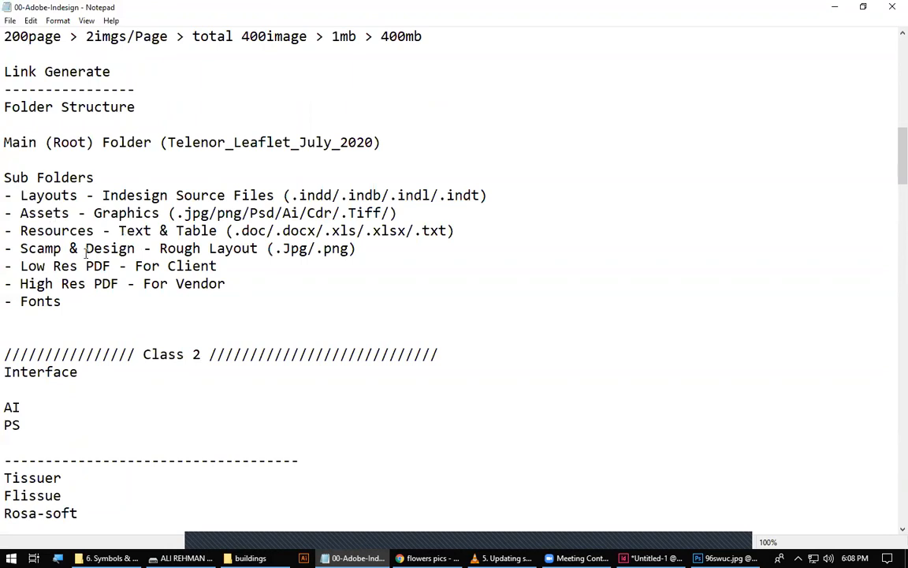
{"action": "scroll", "coordinate": [78, 228], "scroll_direction": "up", "scroll_amount": 3}
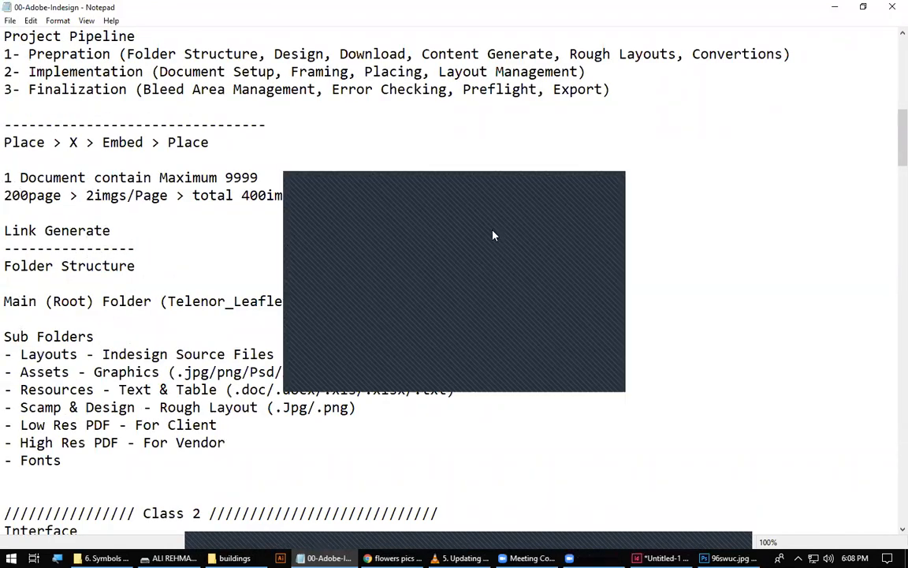
{"action": "left_click", "coordinate": [597, 189]}
{"action": "left_click_drag", "start_coordinate": [5, 195], "coordinate": [405, 194]}
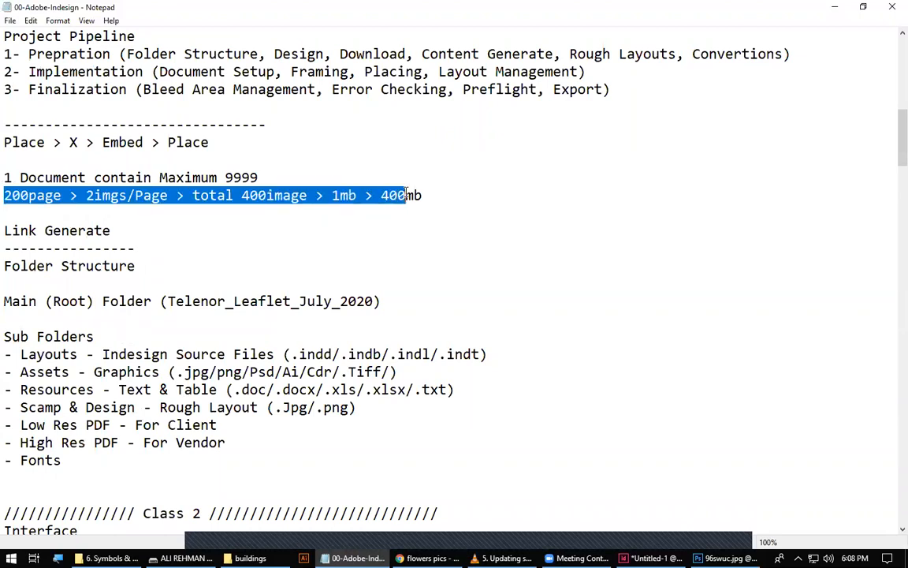
{"action": "left_click", "coordinate": [48, 194]}
{"action": "left_click_drag", "start_coordinate": [62, 196], "coordinate": [6, 195]}
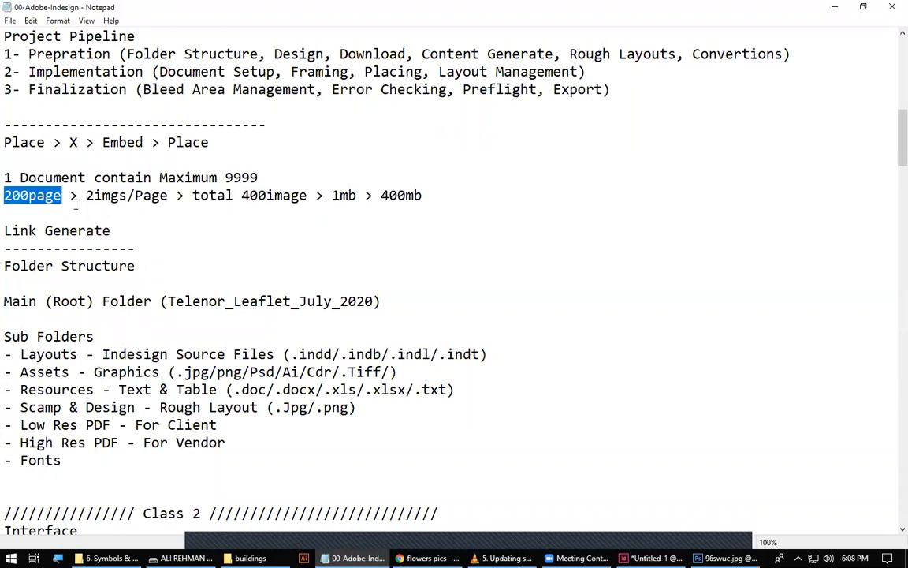
{"action": "left_click_drag", "start_coordinate": [86, 194], "coordinate": [171, 194]}
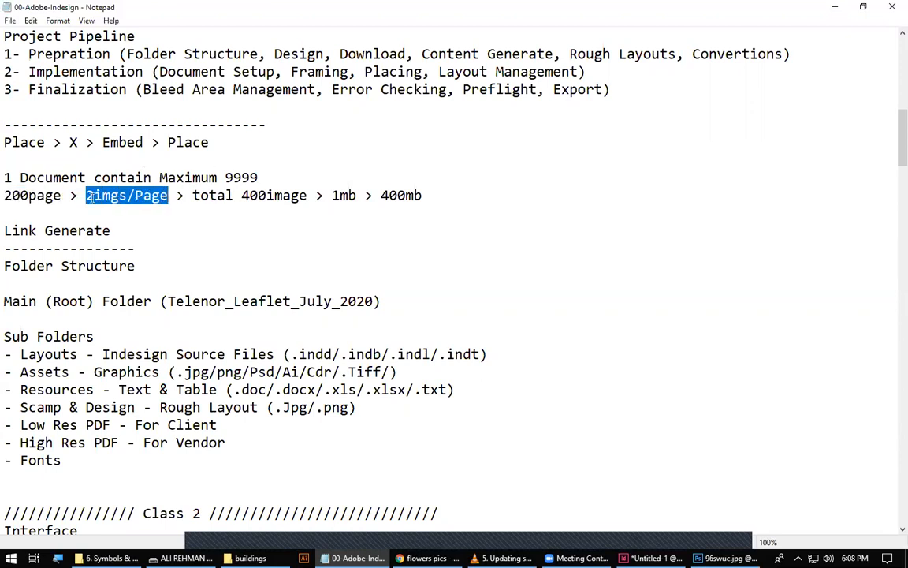
{"action": "left_click_drag", "start_coordinate": [241, 196], "coordinate": [308, 195]}
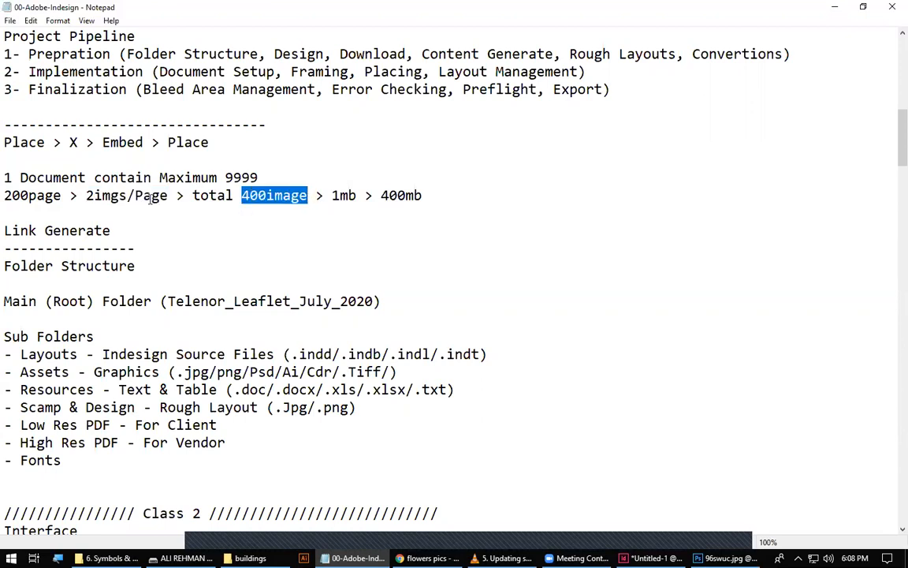
{"action": "left_click", "coordinate": [243, 195]}
{"action": "left_click_drag", "start_coordinate": [242, 195], "coordinate": [432, 195]}
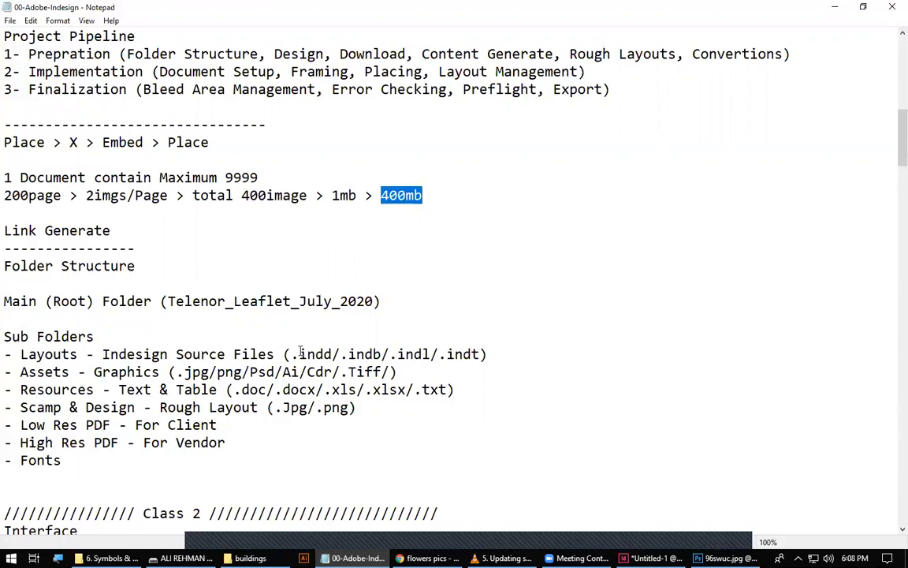
Look through the Folder Structure and Class 2 notes and return to the Graphics Errors list in Class 4.
{"action": "scroll", "coordinate": [300, 354], "scroll_direction": "down", "scroll_amount": 6}
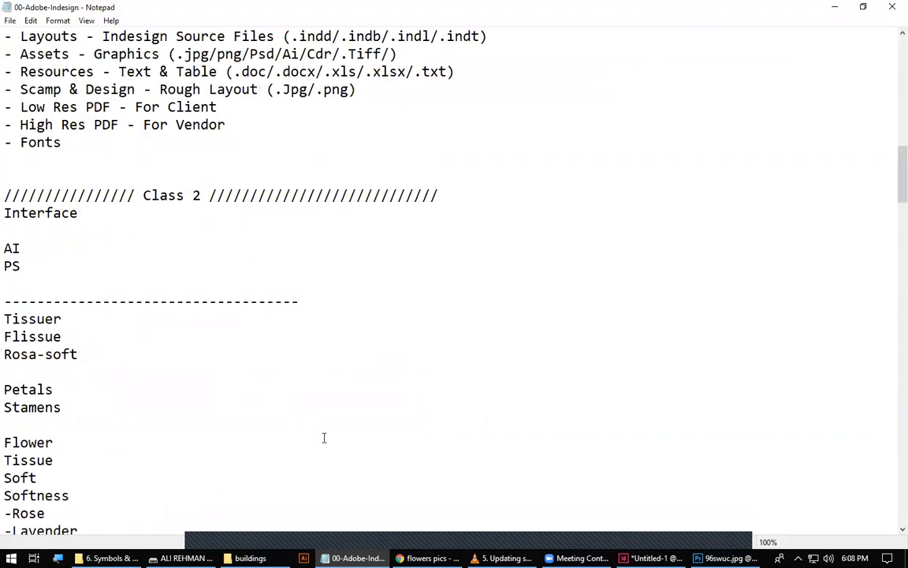
{"action": "scroll", "coordinate": [352, 499], "scroll_direction": "down", "scroll_amount": 5}
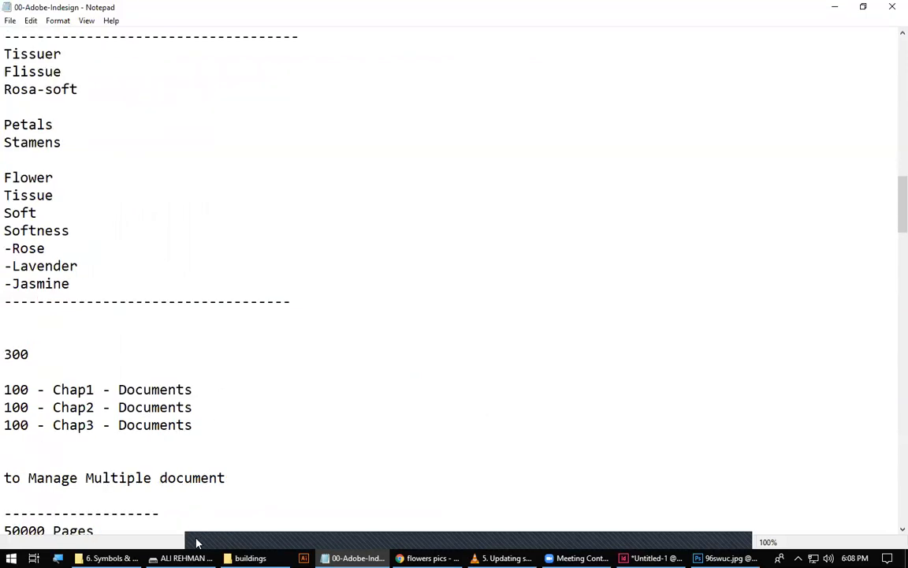
{"action": "scroll", "coordinate": [87, 315], "scroll_direction": "up", "scroll_amount": 6}
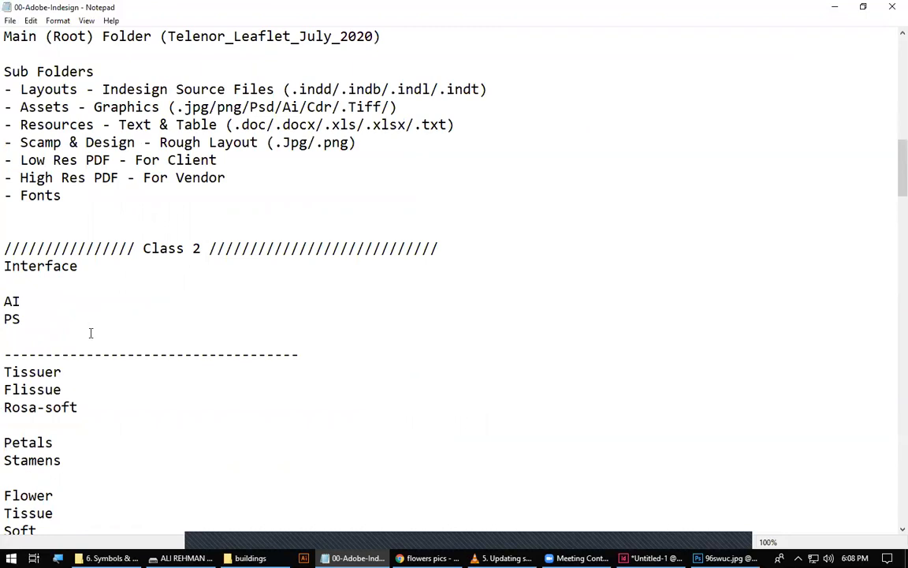
{"action": "scroll", "coordinate": [93, 325], "scroll_direction": "down", "scroll_amount": 7}
{"action": "scroll", "coordinate": [138, 361], "scroll_direction": "up", "scroll_amount": 9}
{"action": "scroll", "coordinate": [89, 380], "scroll_direction": "up", "scroll_amount": 5}
{"action": "scroll", "coordinate": [171, 319], "scroll_direction": "down", "scroll_amount": 6}
{"action": "scroll", "coordinate": [73, 262], "scroll_direction": "up", "scroll_amount": 6}
{"action": "scroll", "coordinate": [365, 387], "scroll_direction": "down", "scroll_amount": 20}
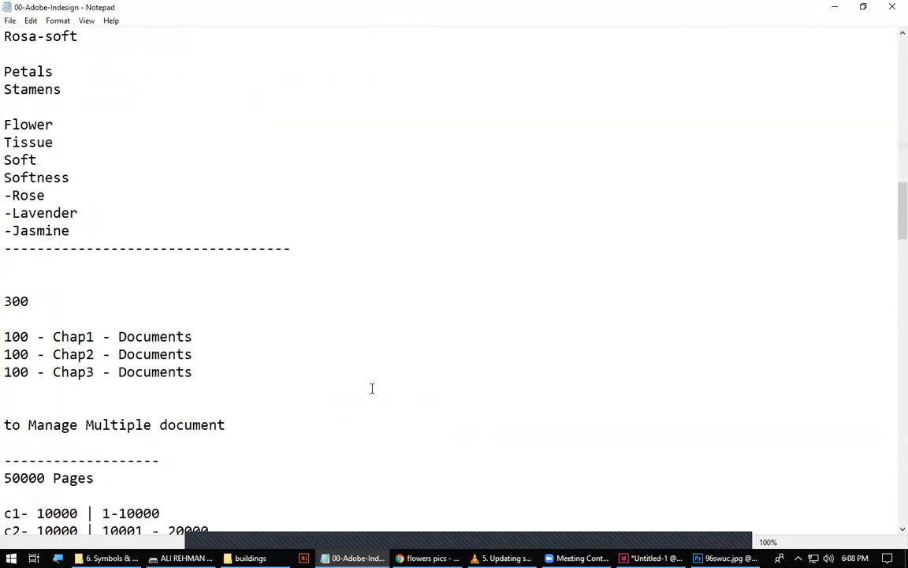
{"action": "scroll", "coordinate": [373, 391], "scroll_direction": "down", "scroll_amount": 20}
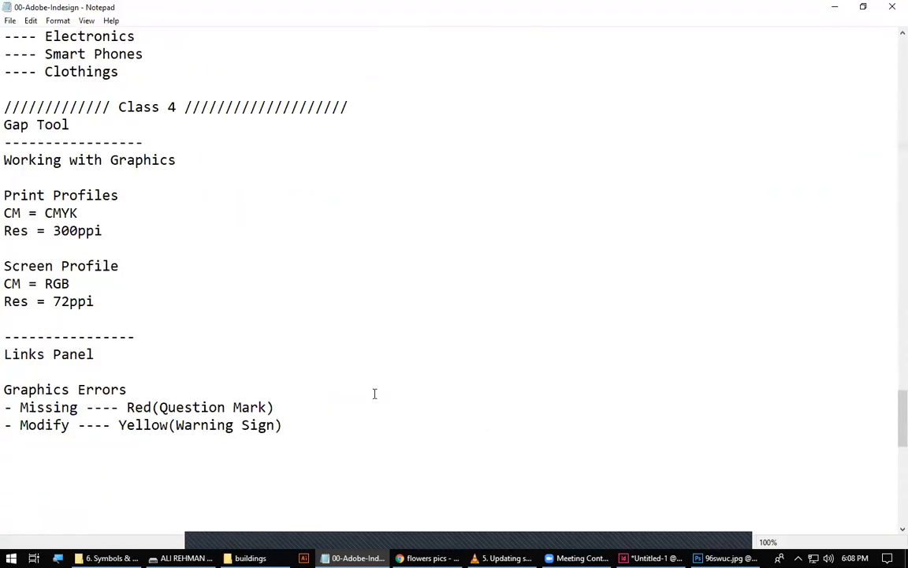
Number the two Graphics Errors entries, putting 1 before Missing and 2 before Modify.
{"action": "scroll", "coordinate": [378, 402], "scroll_direction": "up", "scroll_amount": 10}
{"action": "left_click_drag", "start_coordinate": [19, 249], "coordinate": [279, 274]}
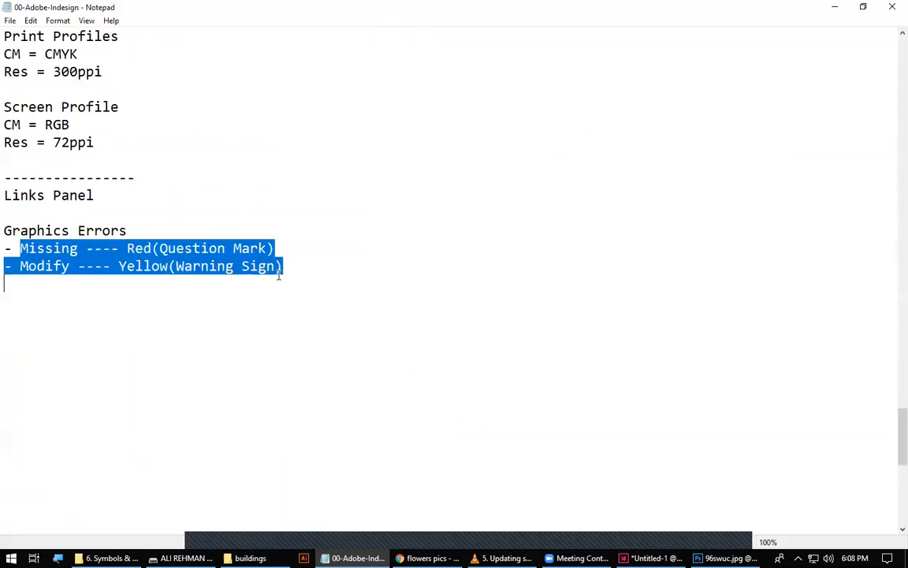
{"action": "left_click", "coordinate": [7, 250]}
{"action": "type", "text": "1"}
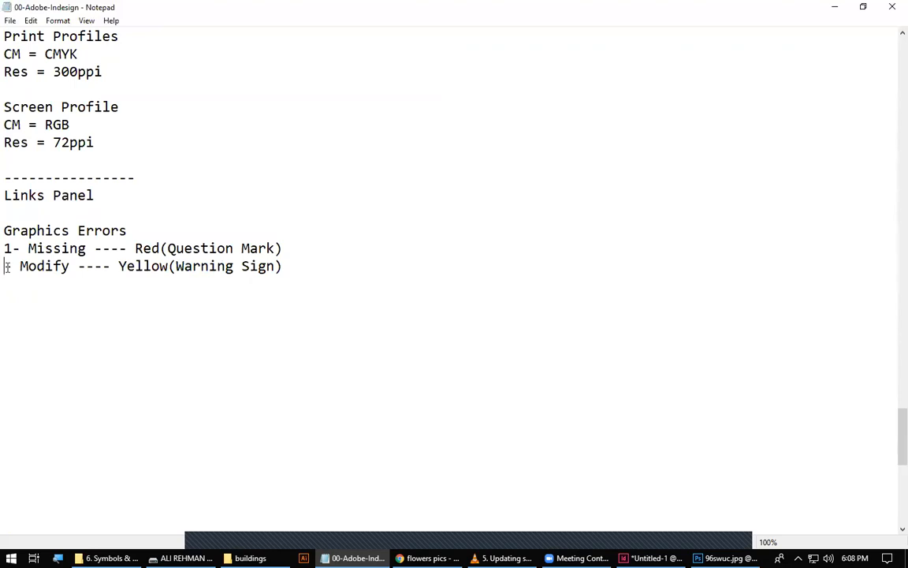
{"action": "left_click", "coordinate": [6, 267]}
{"action": "type", "text": "2"}
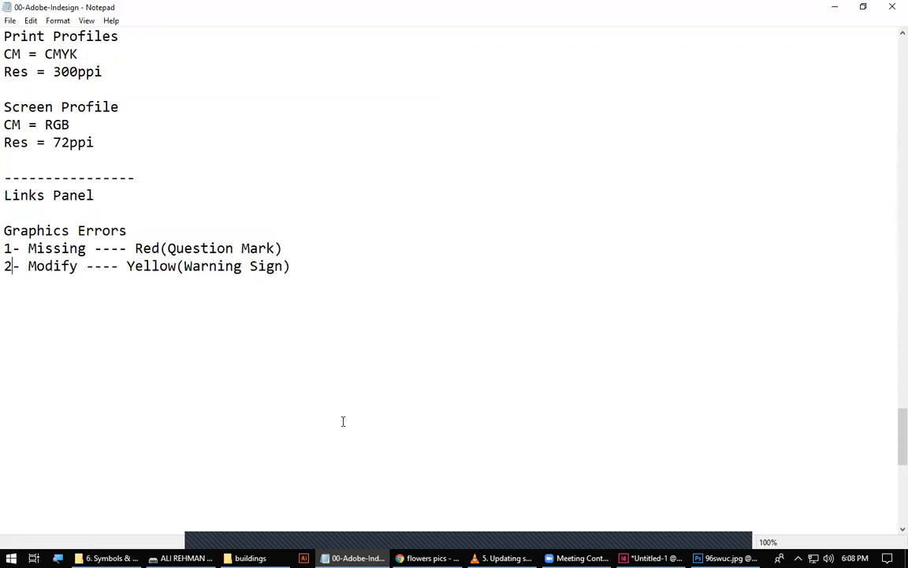
Switch to InDesign, move the Links panel off the dandelion image, enlarge it with a wider Name column, and deselect the link.
{"action": "key", "text": "alt+Tab"}
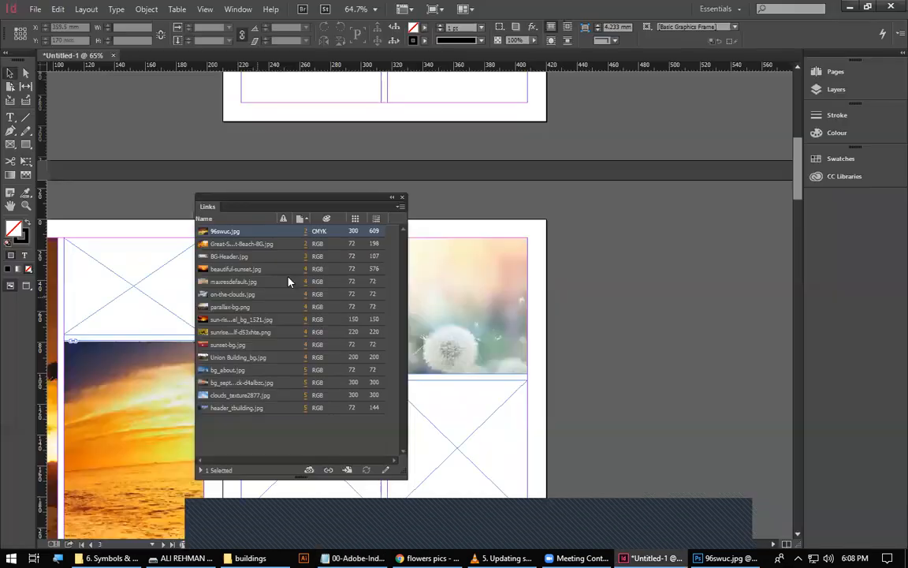
{"action": "left_click_drag", "start_coordinate": [288, 211], "coordinate": [624, 153]}
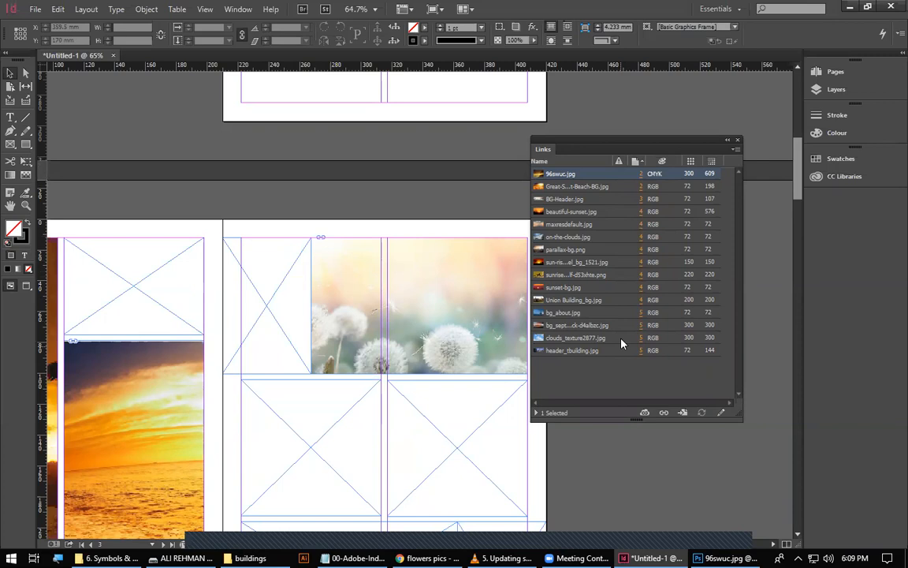
{"action": "left_click_drag", "start_coordinate": [612, 160], "coordinate": [620, 162]}
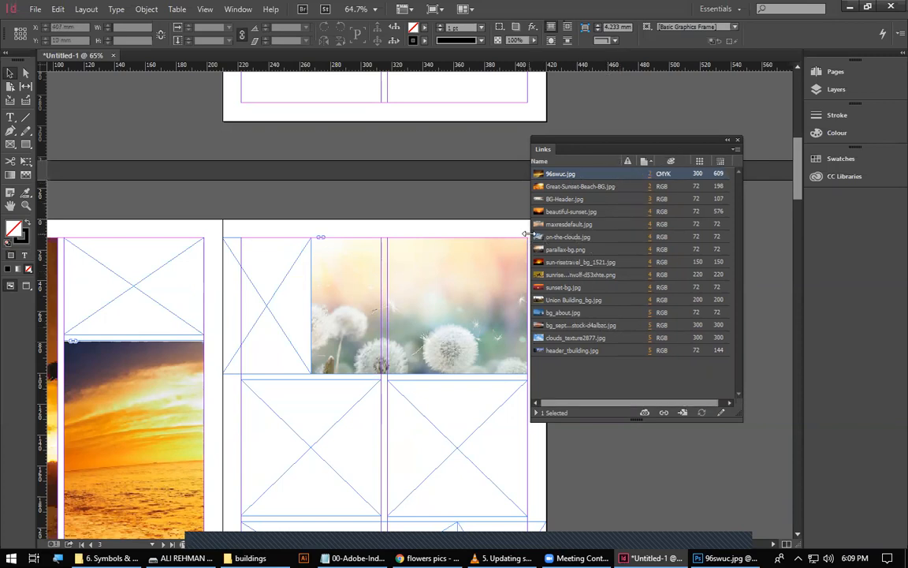
{"action": "left_click_drag", "start_coordinate": [527, 234], "coordinate": [508, 234]}
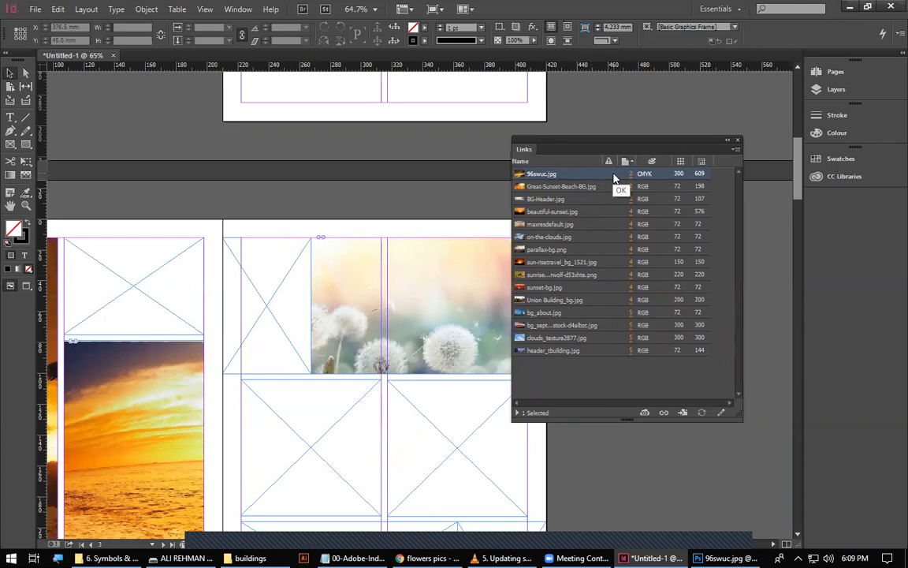
{"action": "left_click", "coordinate": [614, 385]}
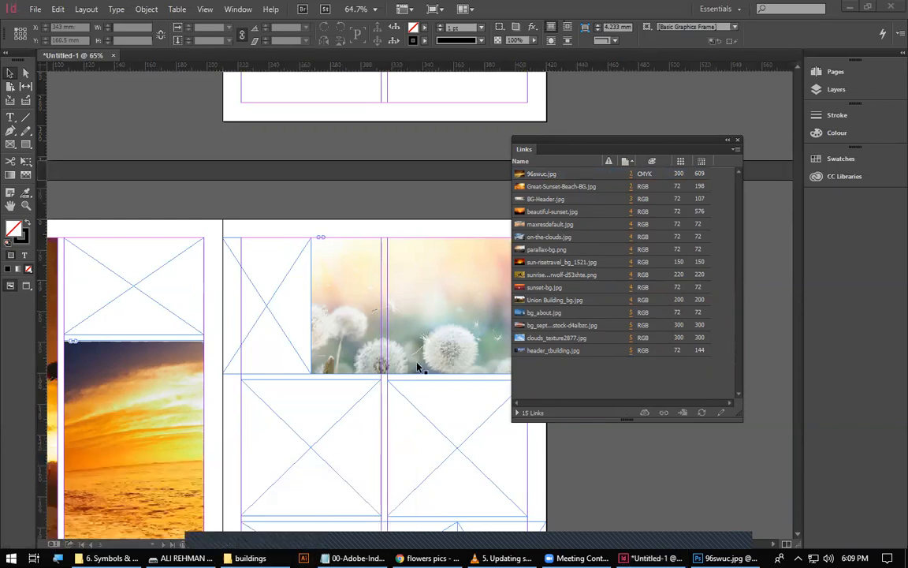
Look over the images in the buildings folder, return to InDesign, shorten the Links panel and show the link info for 96swuc.jpg.
{"action": "left_click", "coordinate": [252, 557]}
{"action": "left_click", "coordinate": [260, 196]}
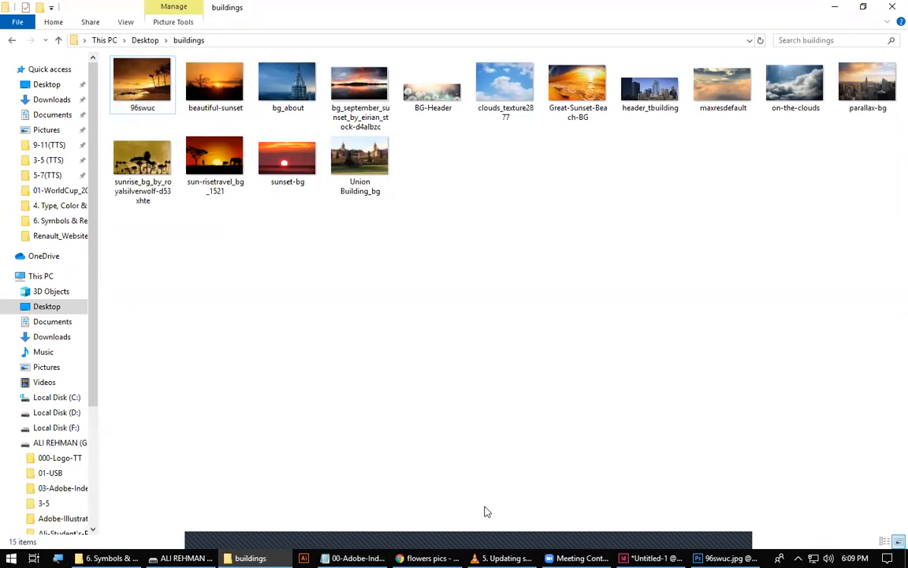
{"action": "key", "text": "alt+Tab"}
{"action": "left_click_drag", "start_coordinate": [554, 418], "coordinate": [554, 278]}
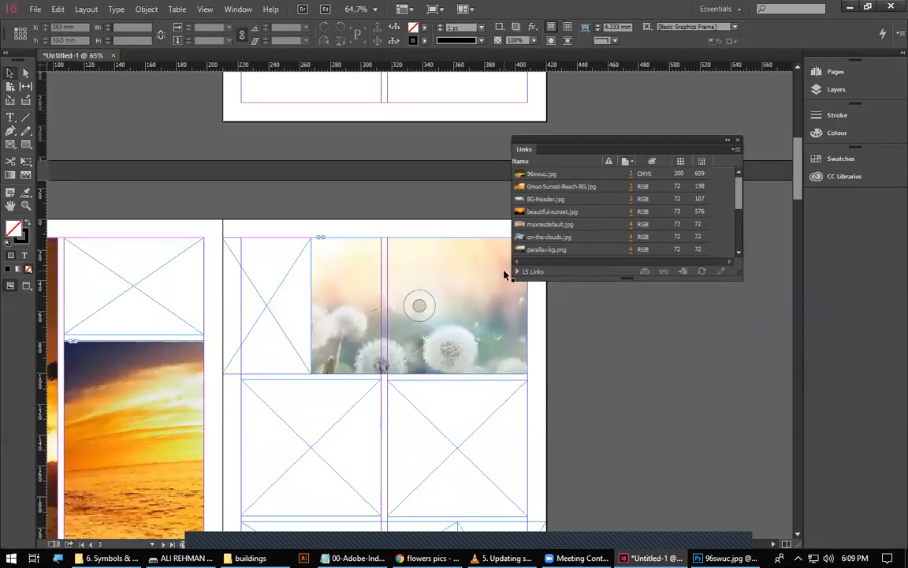
{"action": "left_click", "coordinate": [541, 173]}
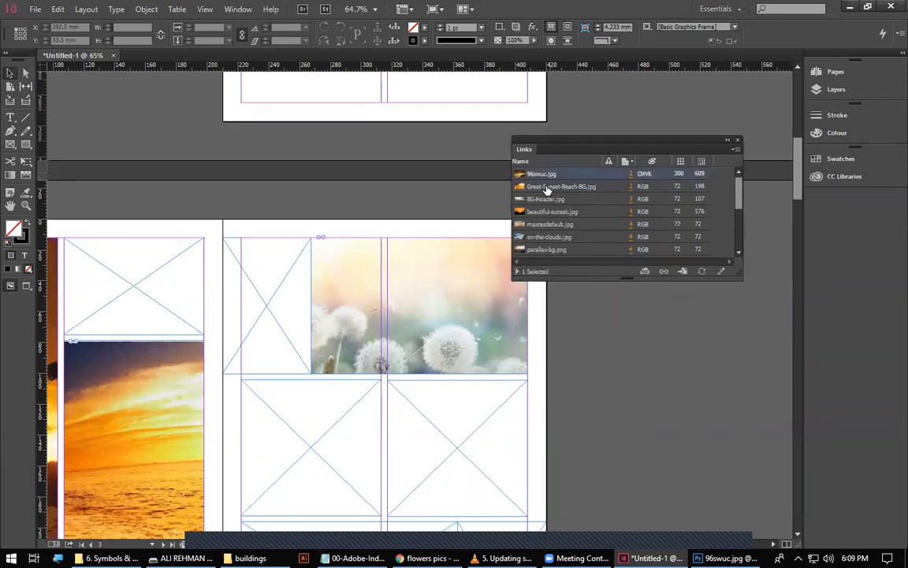
{"action": "left_click", "coordinate": [516, 271]}
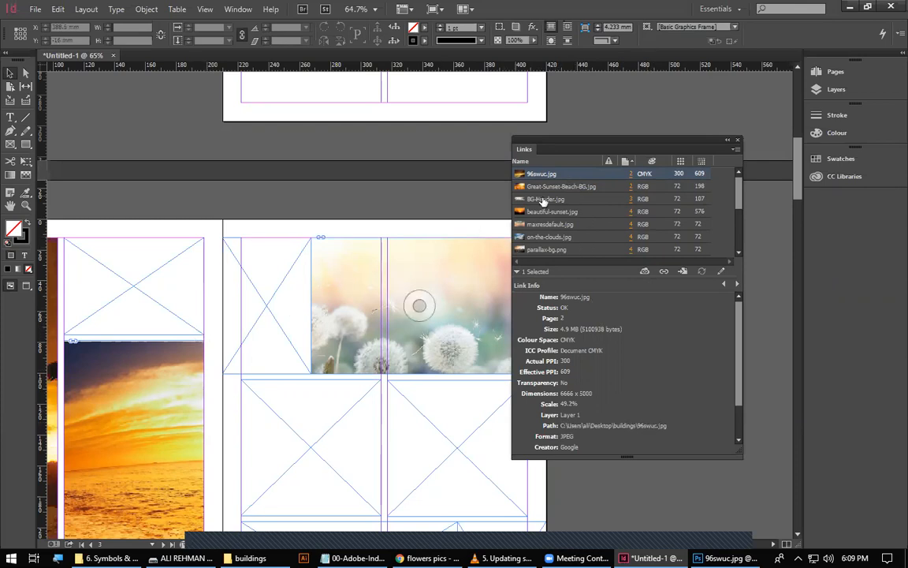
Go to the 96swuc.jpg image on page 2, hide the link info and enlarge the Links panel's list.
{"action": "left_click", "coordinate": [629, 175]}
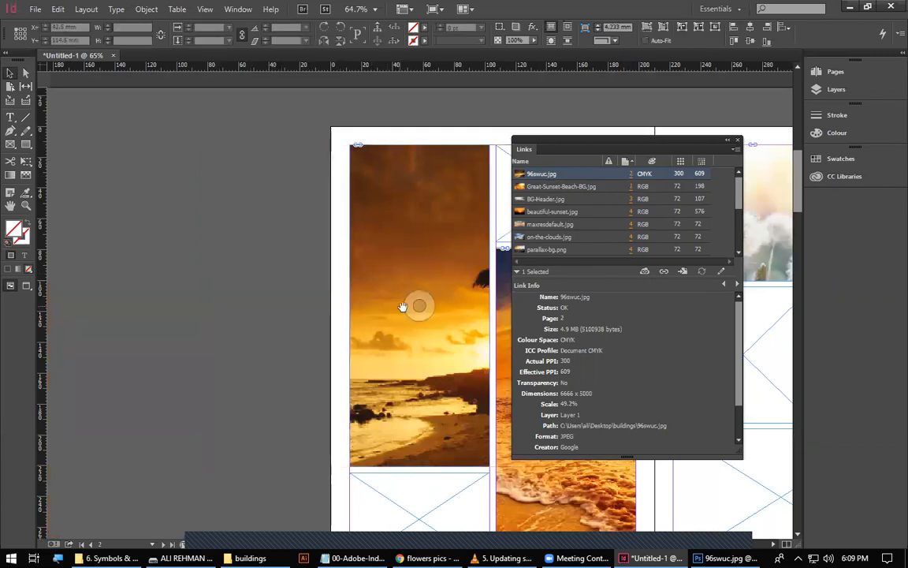
{"action": "left_click_drag", "start_coordinate": [403, 307], "coordinate": [230, 234]}
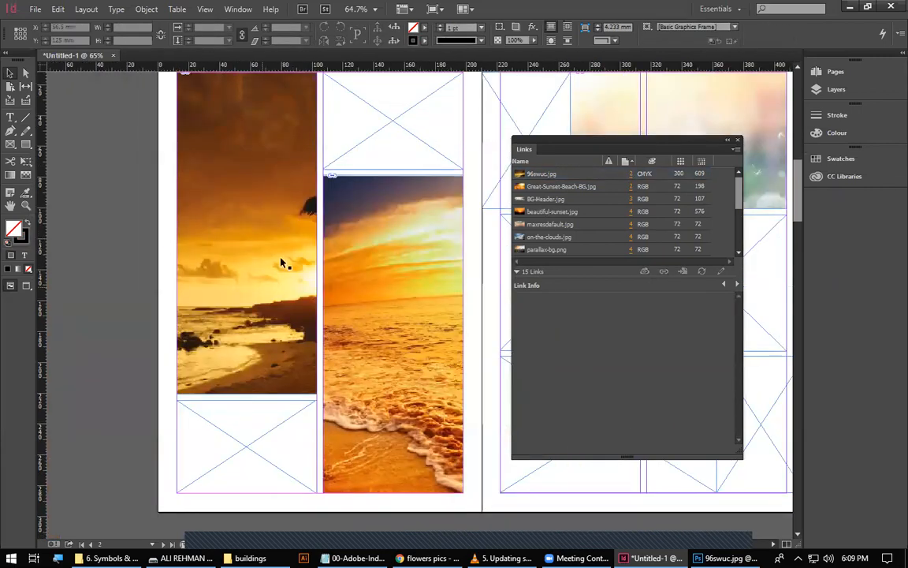
{"action": "left_click", "coordinate": [517, 272]}
{"action": "left_click_drag", "start_coordinate": [566, 273], "coordinate": [567, 353]}
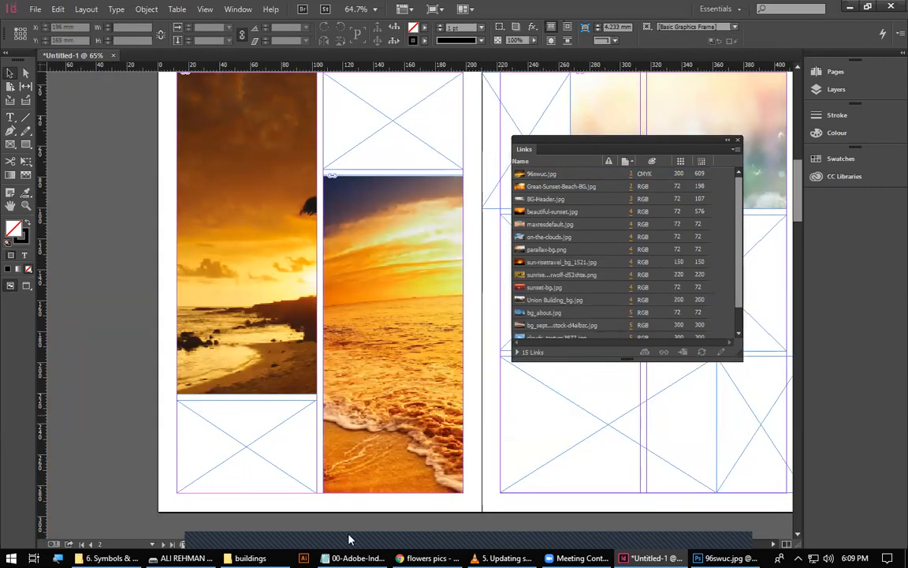
Delete the 96swuc image from the buildings folder and check its link status in InDesign.
{"action": "left_click", "coordinate": [249, 557]}
{"action": "left_click", "coordinate": [123, 79]}
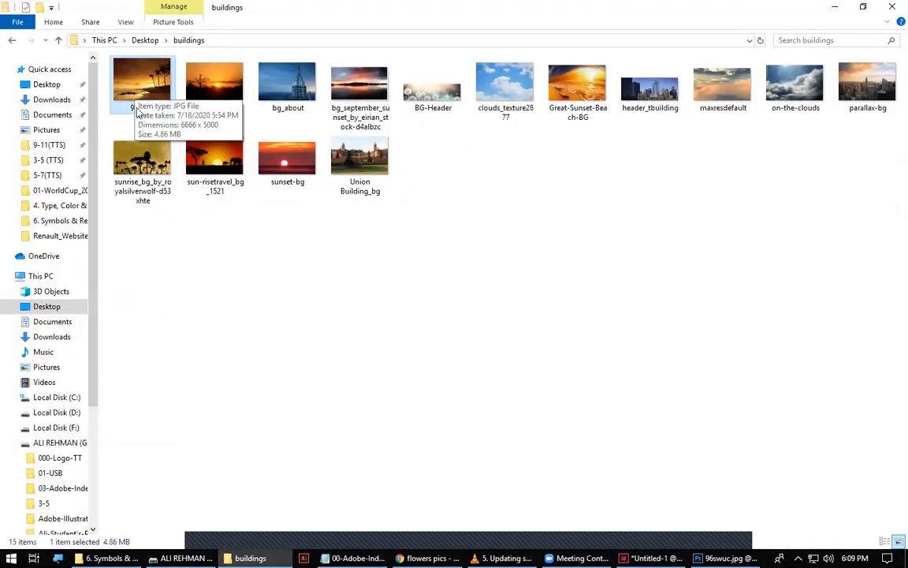
{"action": "key", "text": "Delete"}
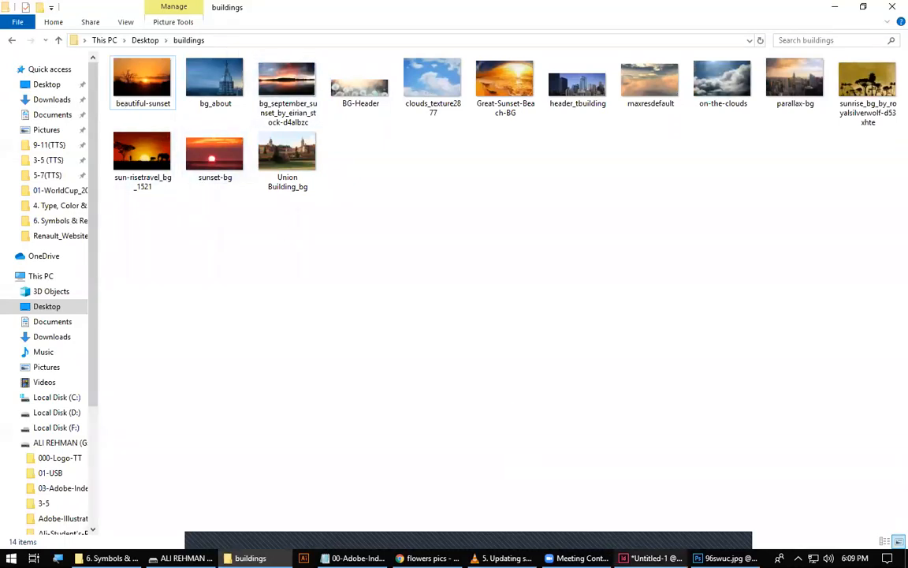
{"action": "left_click", "coordinate": [651, 558]}
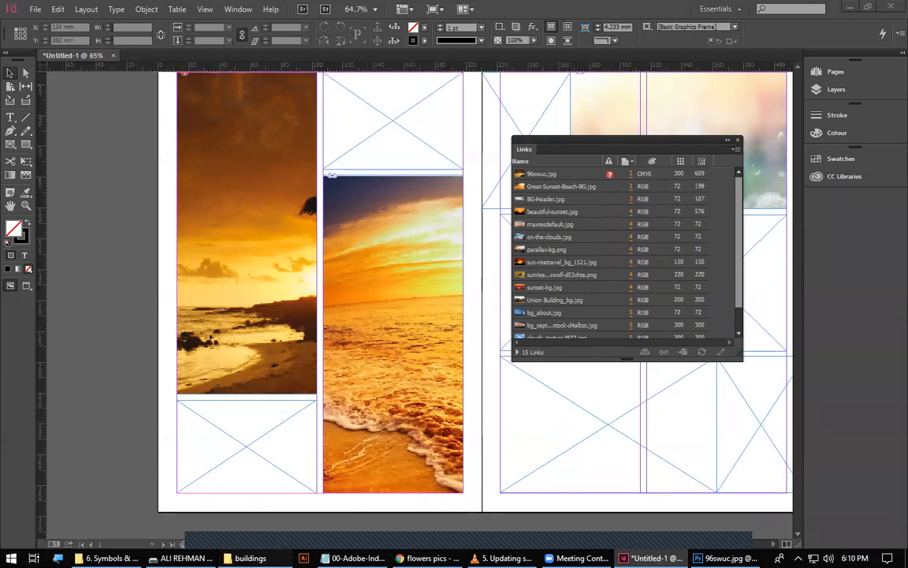
Restore the deleted 96swuc image in the buildings folder and rename it Sunset-333.
{"action": "left_click", "coordinate": [250, 557]}
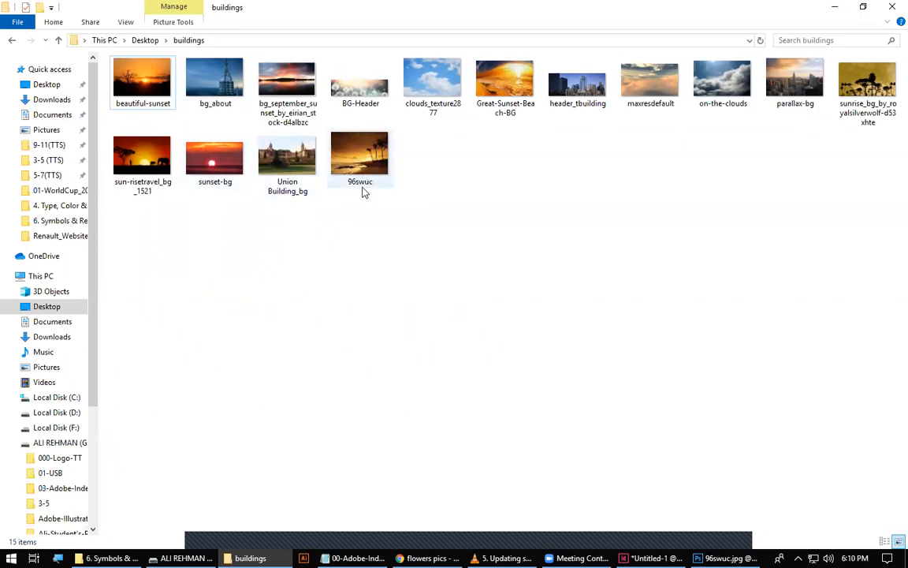
{"action": "left_click", "coordinate": [369, 163]}
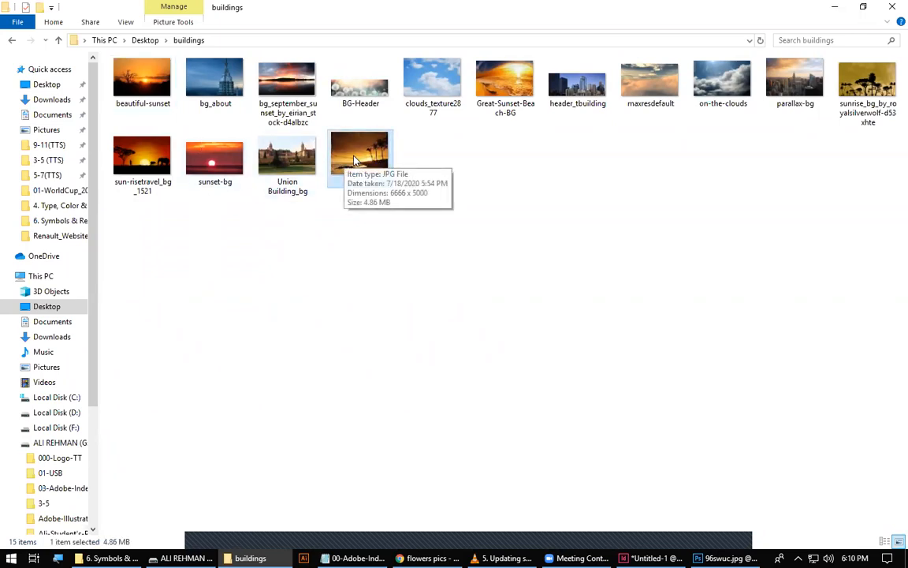
{"action": "left_click", "coordinate": [365, 205]}
{"action": "left_click", "coordinate": [359, 182]}
{"action": "left_click", "coordinate": [358, 184]}
{"action": "type", "text": "Sunset-333"}
{"action": "key", "text": "Return"}
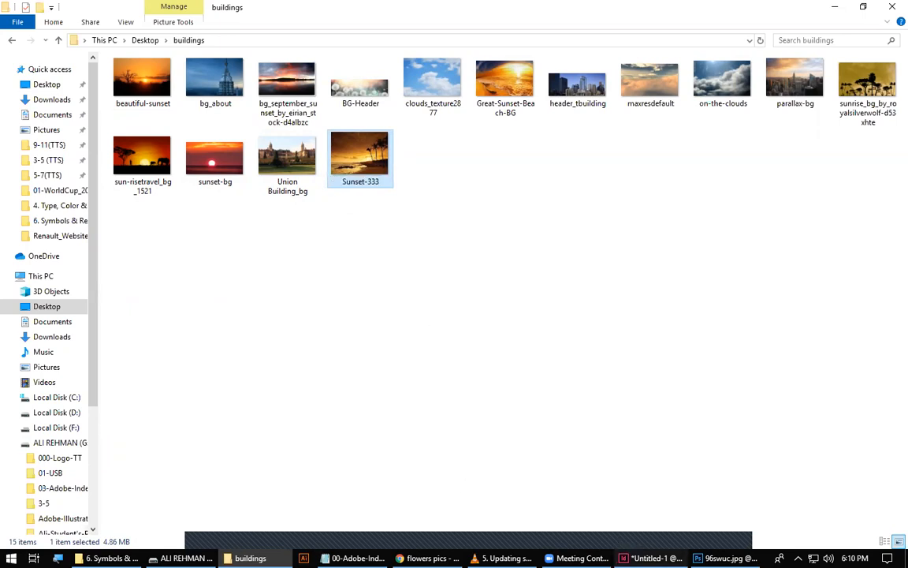
Return to InDesign, move the Links panel aside and examine the link info of 96swuc.jpg, magnifying its file path.
{"action": "left_click", "coordinate": [650, 557]}
{"action": "left_click_drag", "start_coordinate": [591, 146], "coordinate": [529, 146]}
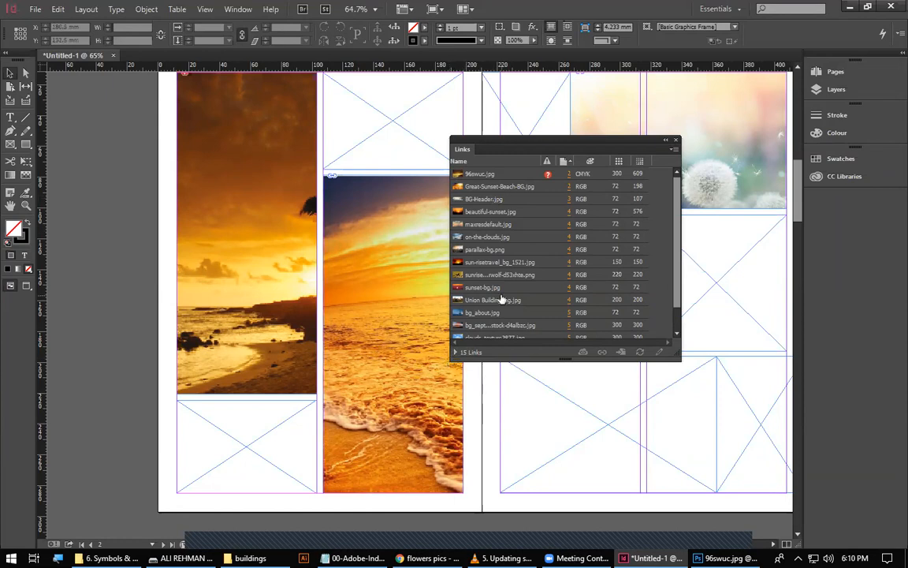
{"action": "left_click", "coordinate": [455, 352]}
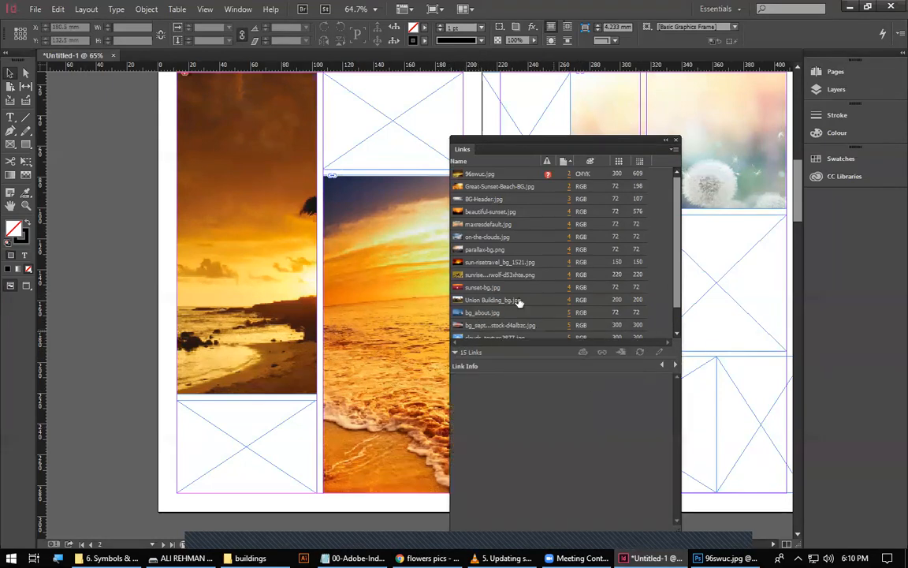
{"action": "left_click", "coordinate": [496, 173]}
{"action": "scroll", "coordinate": [608, 465], "scroll_direction": "down", "scroll_amount": 2}
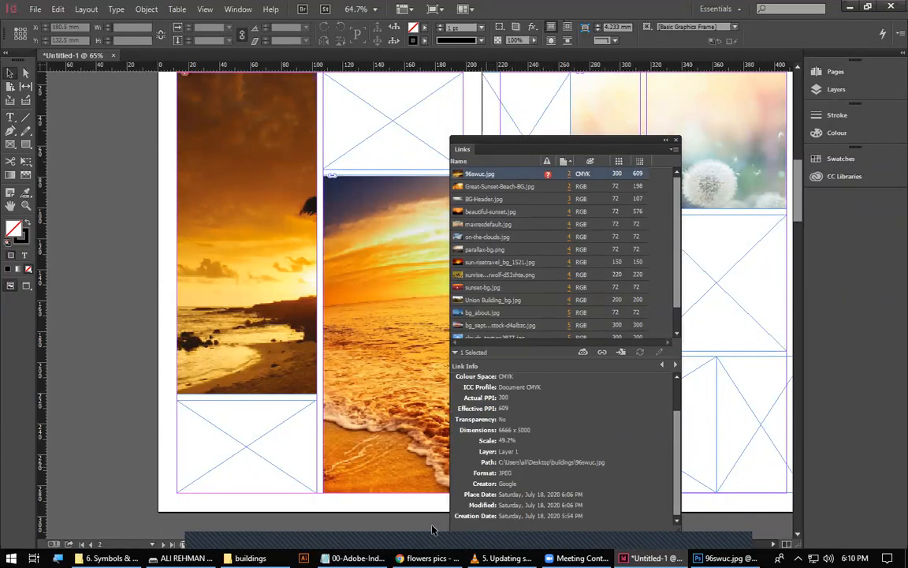
{"action": "key", "text": "super+plus"}
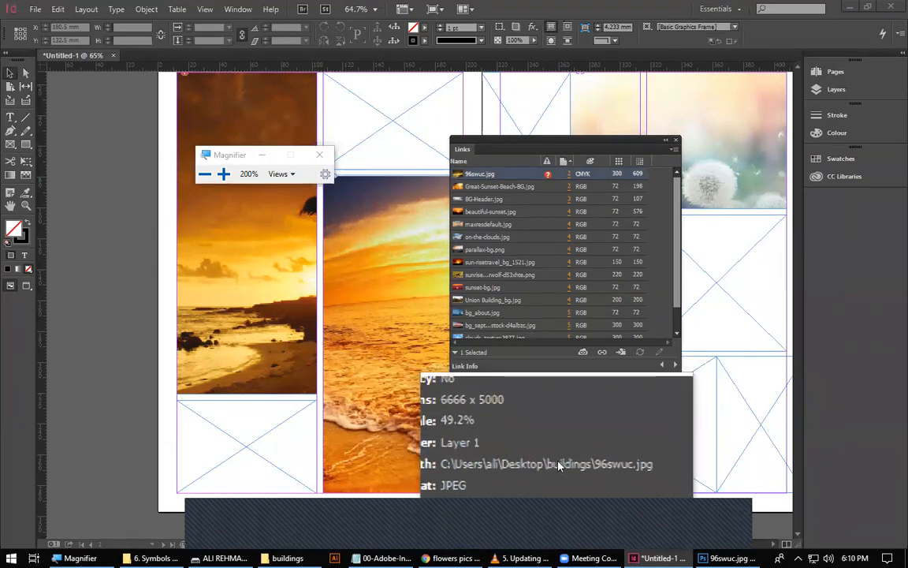
{"action": "left_click", "coordinate": [319, 155]}
Show the desktop, move the buildings folder to an empty area and rename it Sunset-Image.
{"action": "key", "text": "super+d"}
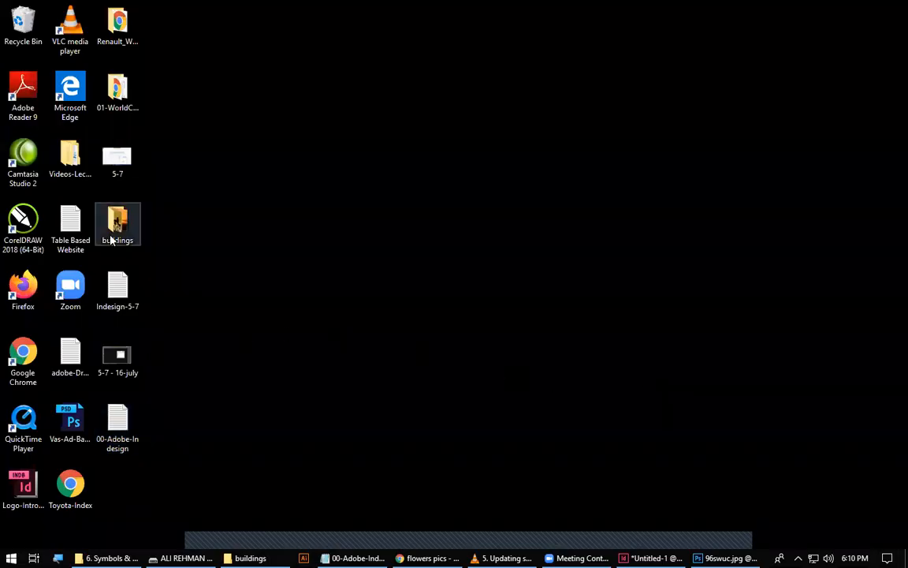
{"action": "left_click_drag", "start_coordinate": [120, 242], "coordinate": [349, 242]}
{"action": "key", "text": "F2"}
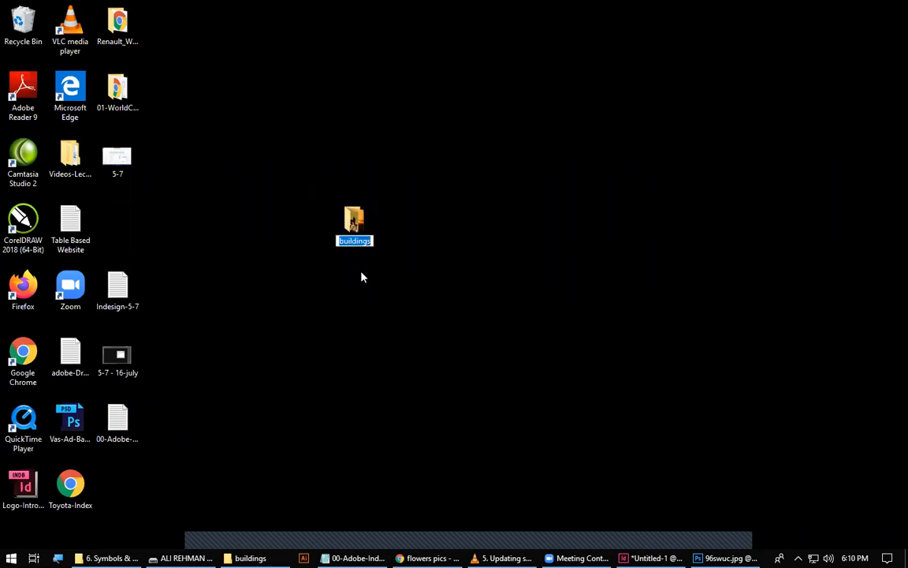
{"action": "type", "text": "Sunset-Image"}
{"action": "key", "text": "Return"}
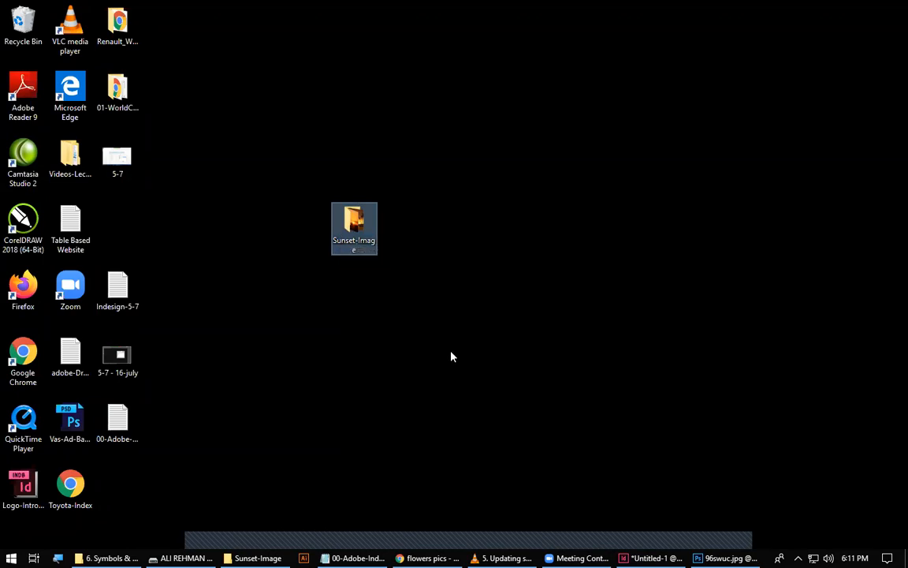
Return to InDesign, hide the link info, enlarge the Links panel to list every link and examine their status icons.
{"action": "left_click", "coordinate": [651, 558]}
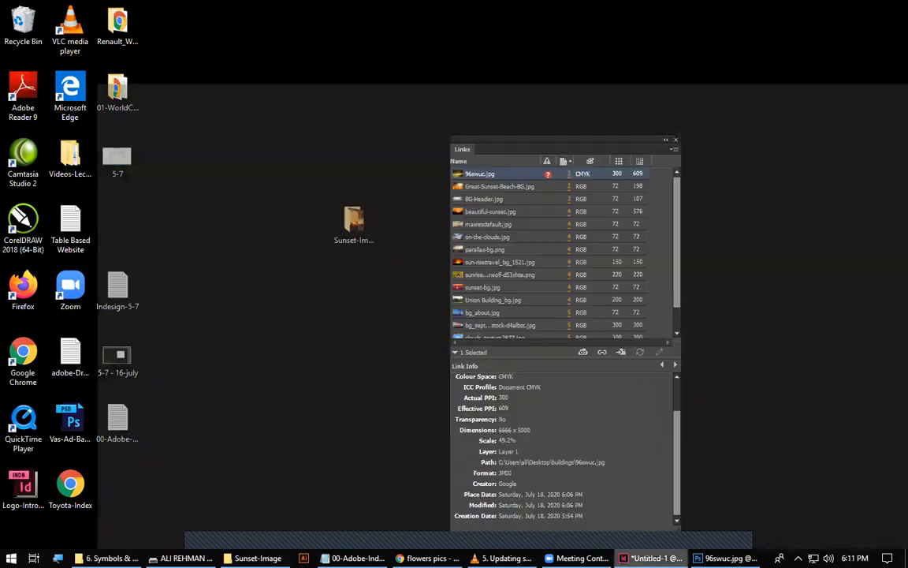
{"action": "left_click", "coordinate": [454, 352]}
{"action": "left_click_drag", "start_coordinate": [549, 357], "coordinate": [549, 405]}
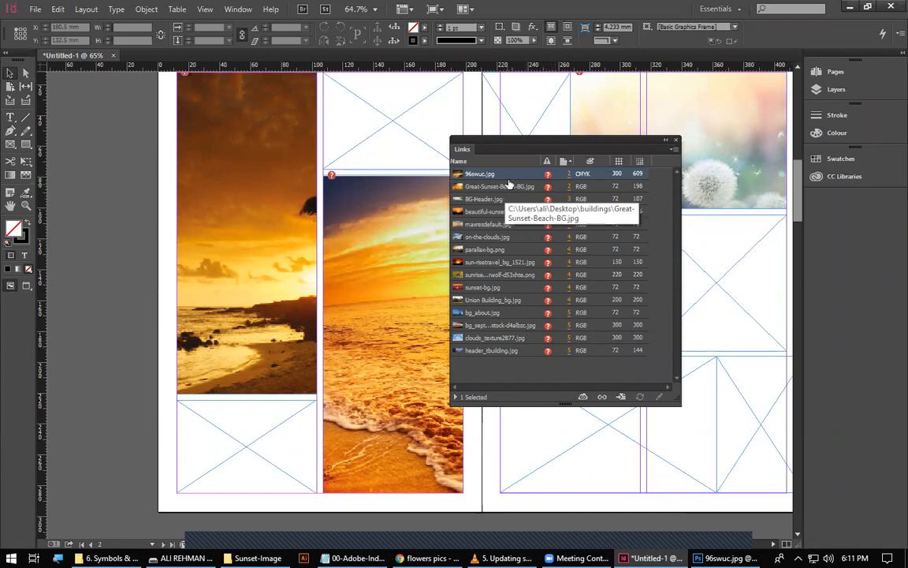
{"action": "left_click_drag", "start_coordinate": [484, 149], "coordinate": [460, 149]}
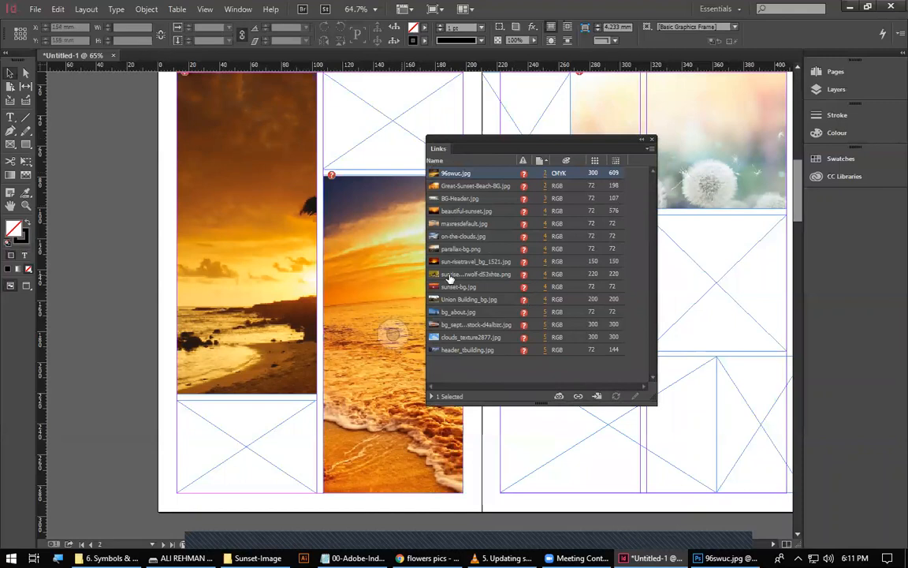
{"action": "left_click", "coordinate": [506, 370]}
{"action": "left_click", "coordinate": [519, 174]}
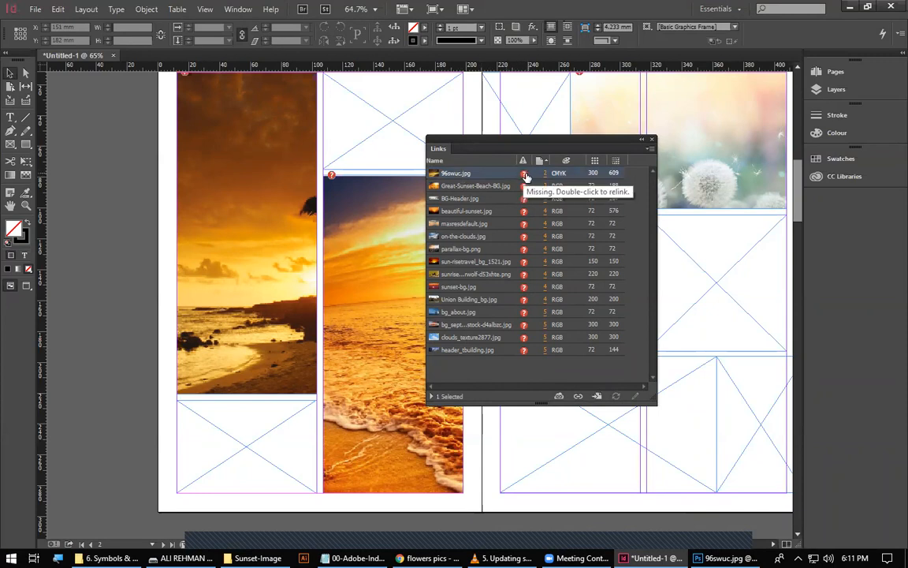
Close the Links panel and examine the link status badges on the placed images across the spreads.
{"action": "left_click_drag", "start_coordinate": [653, 142], "coordinate": [708, 295]}
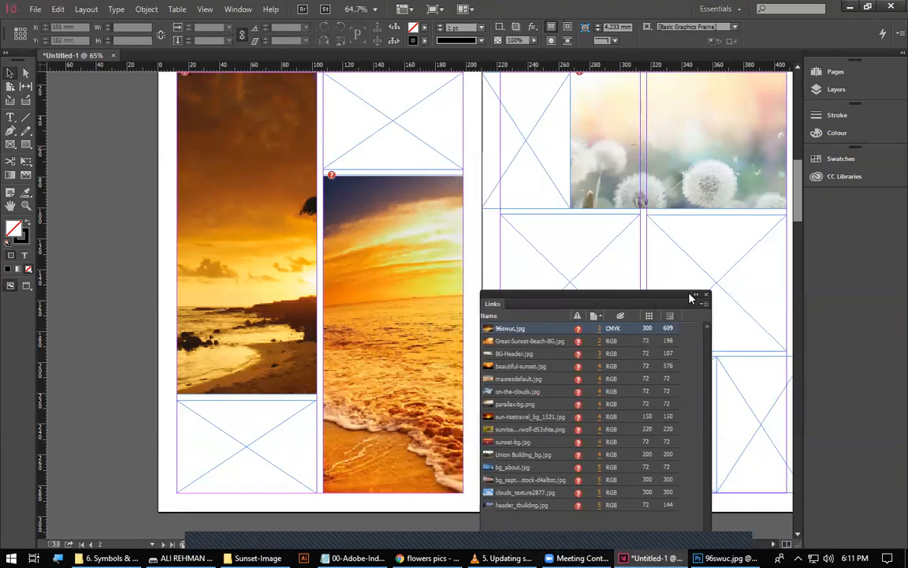
{"action": "left_click", "coordinate": [707, 294]}
{"action": "scroll", "coordinate": [391, 334], "scroll_direction": "up", "scroll_amount": 4}
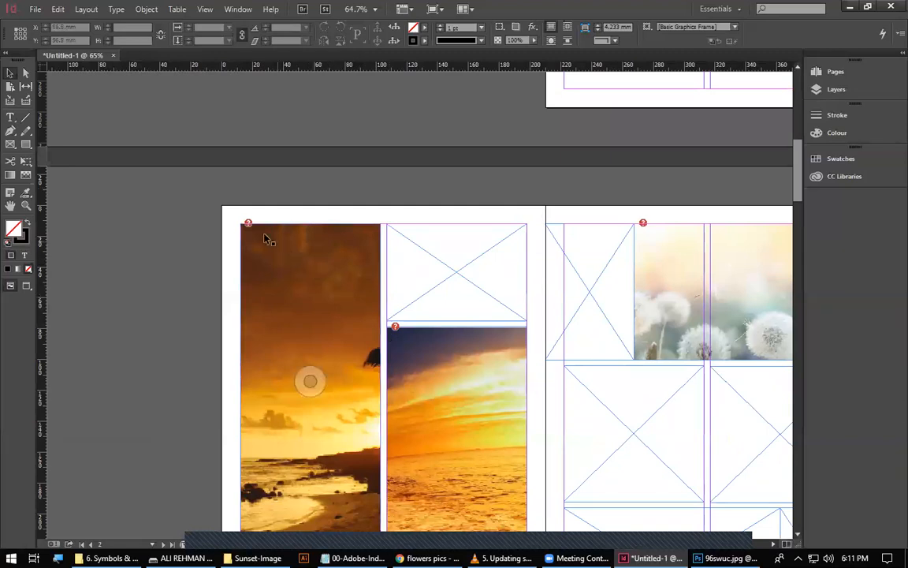
{"action": "left_click_drag", "start_coordinate": [665, 286], "coordinate": [476, 257]}
{"action": "mouse_move", "coordinate": [511, 387]}
{"action": "left_mouse_down"}
{"action": "mouse_move", "coordinate": [439, 258]}
{"action": "mouse_move", "coordinate": [441, 141]}
{"action": "left_mouse_up"}
{"action": "left_click_drag", "start_coordinate": [279, 506], "coordinate": [388, 282]}
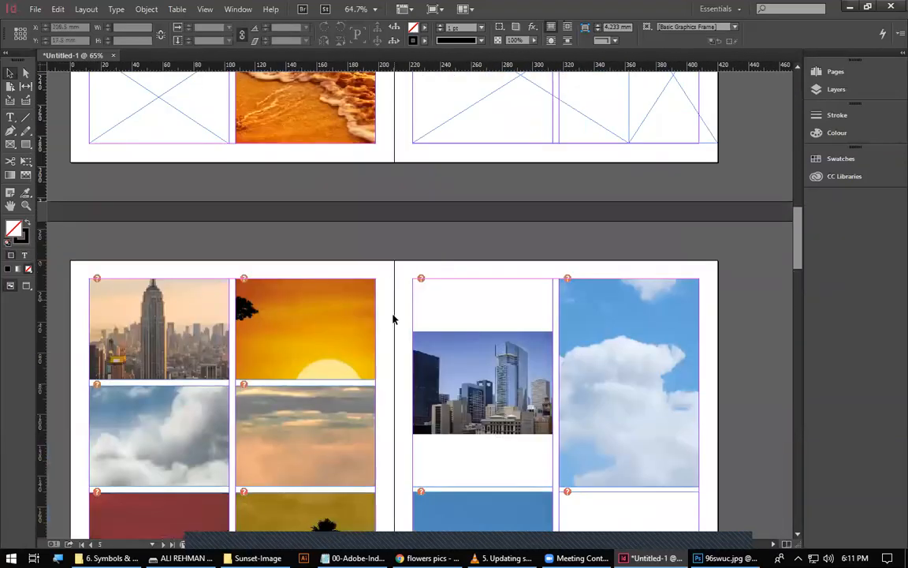
Open and cancel the Locate dialog from the sun-risetravel_bg_1521.jpg badge, then from the 96swuc.jpg status icon in the reopened Links panel.
{"action": "left_click", "coordinate": [244, 279]}
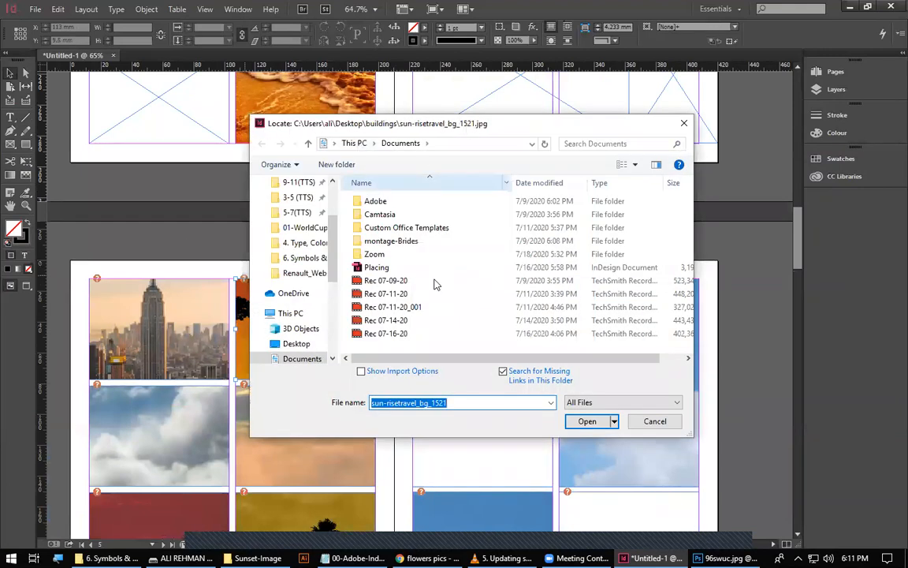
{"action": "left_click", "coordinate": [655, 422]}
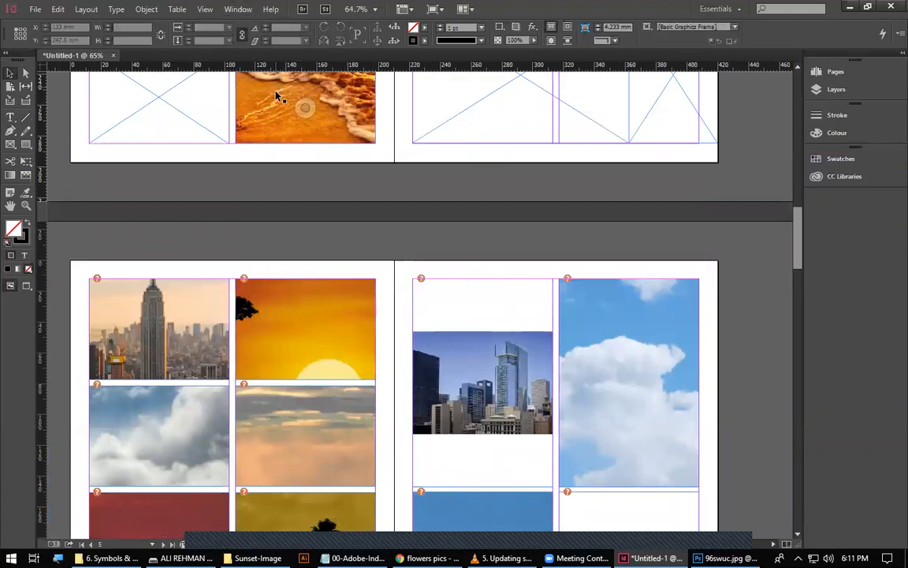
{"action": "key", "text": "ctrl+shift+d"}
{"action": "left_click_drag", "start_coordinate": [526, 294], "coordinate": [464, 118]}
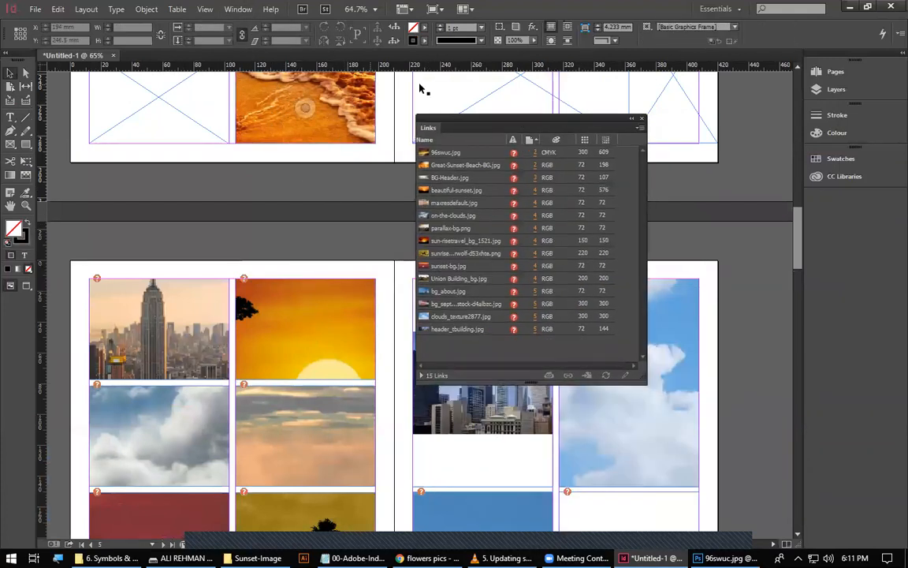
{"action": "double_click", "coordinate": [513, 152]}
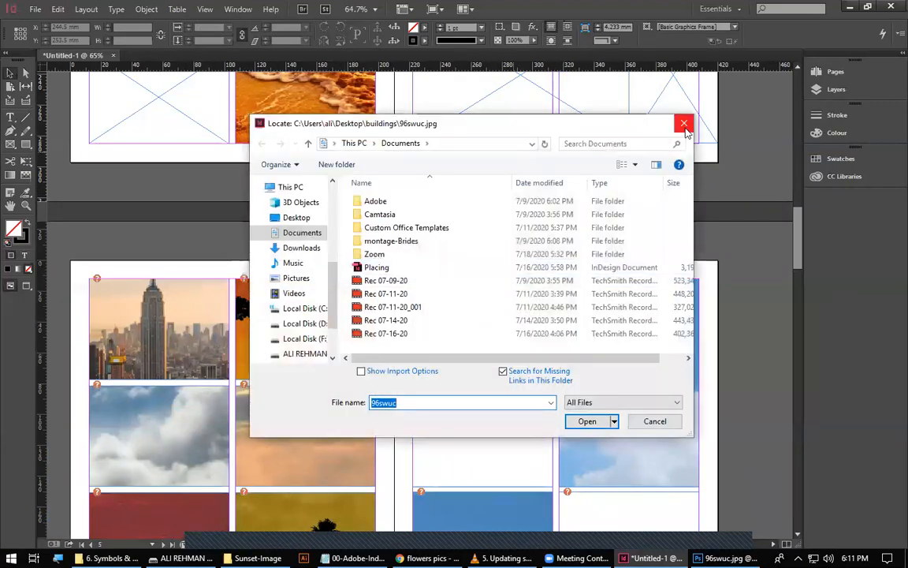
{"action": "key", "text": "Escape"}
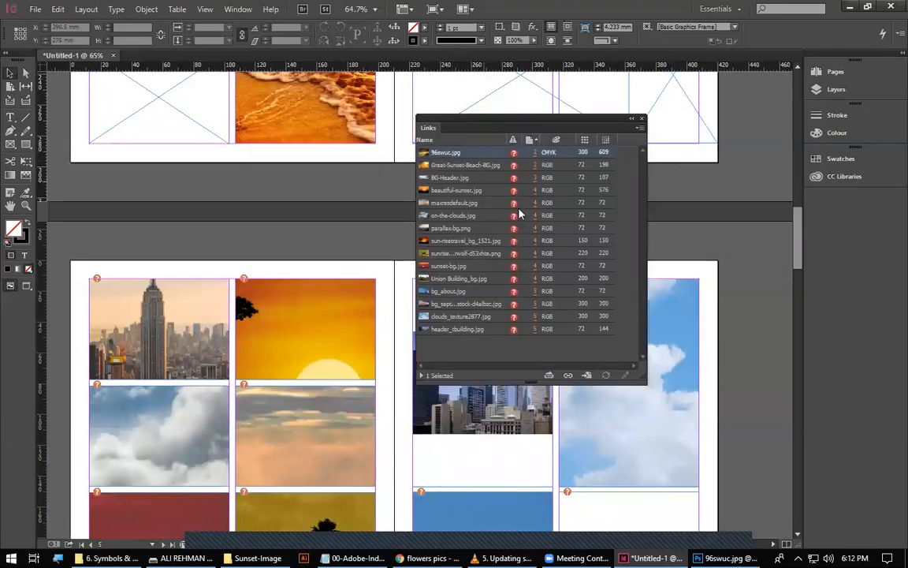
Relink the missing 96swuc.jpg to Sunset-333 in the Desktop's Sunset-Image folder, searching that folder for the other missing links too.
{"action": "left_click", "coordinate": [569, 377]}
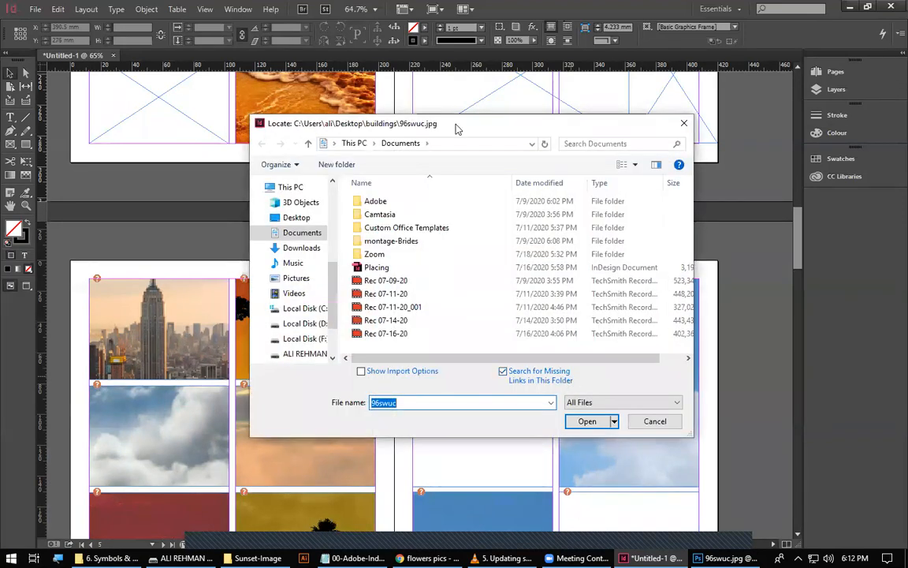
{"action": "left_click_drag", "start_coordinate": [456, 129], "coordinate": [266, 215]}
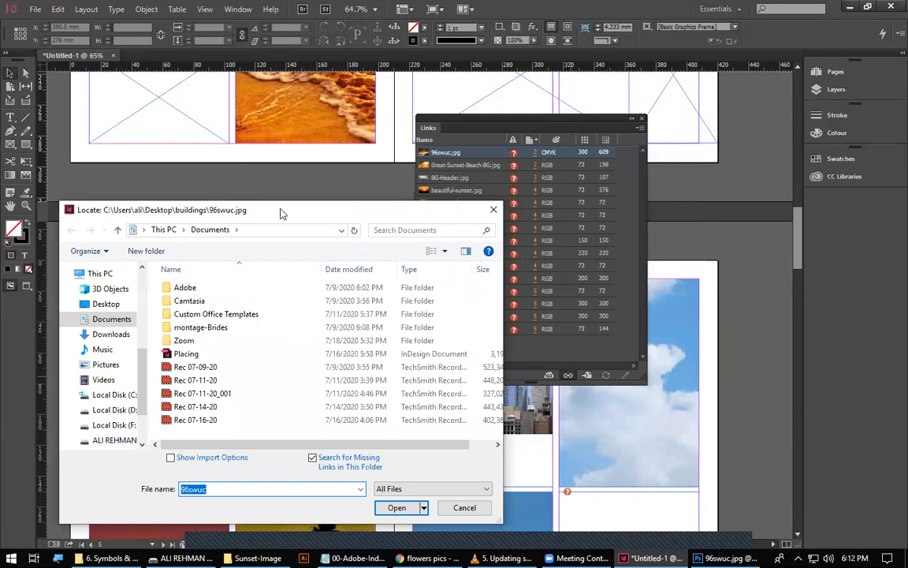
{"action": "left_click_drag", "start_coordinate": [282, 214], "coordinate": [384, 126]}
{"action": "left_click", "coordinate": [206, 216]}
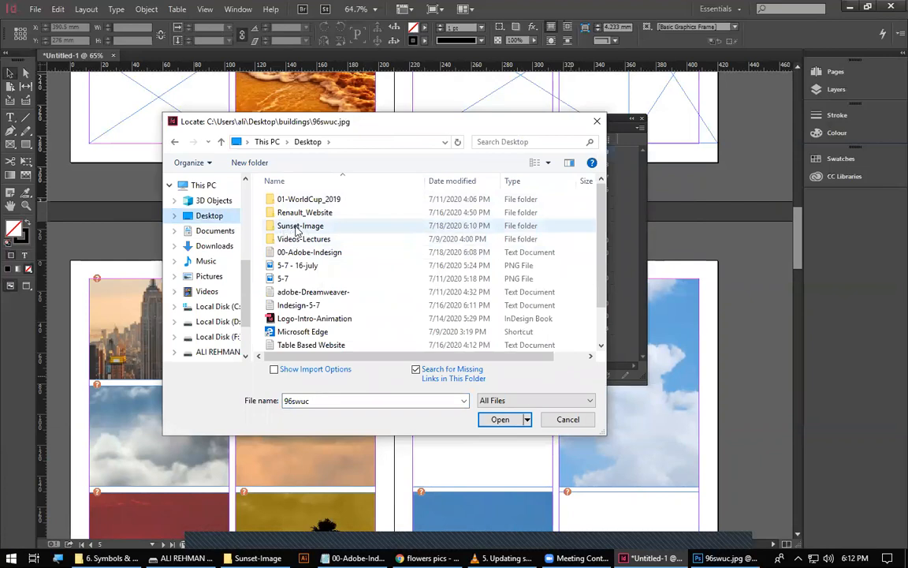
{"action": "double_click", "coordinate": [299, 227]}
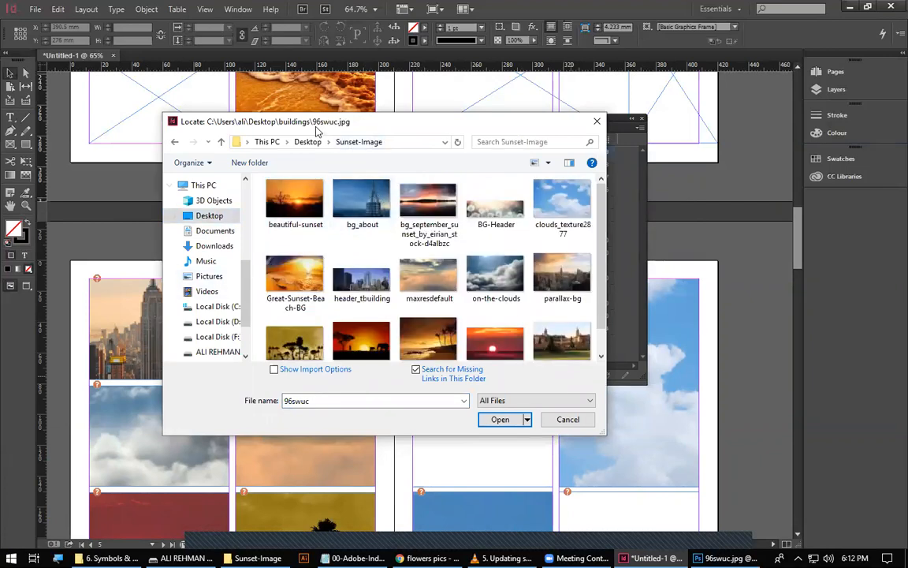
{"action": "scroll", "coordinate": [465, 308], "scroll_direction": "down", "scroll_amount": 1}
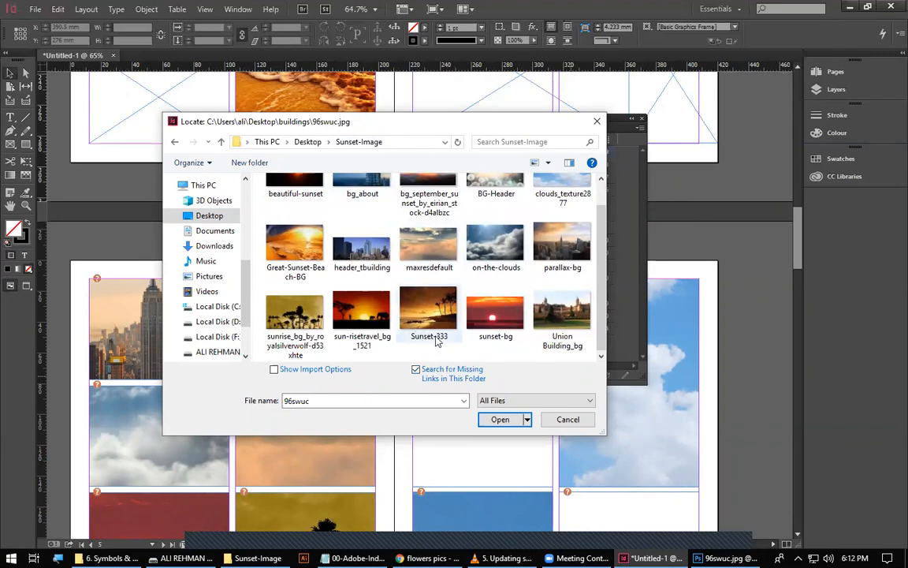
{"action": "left_click", "coordinate": [404, 298]}
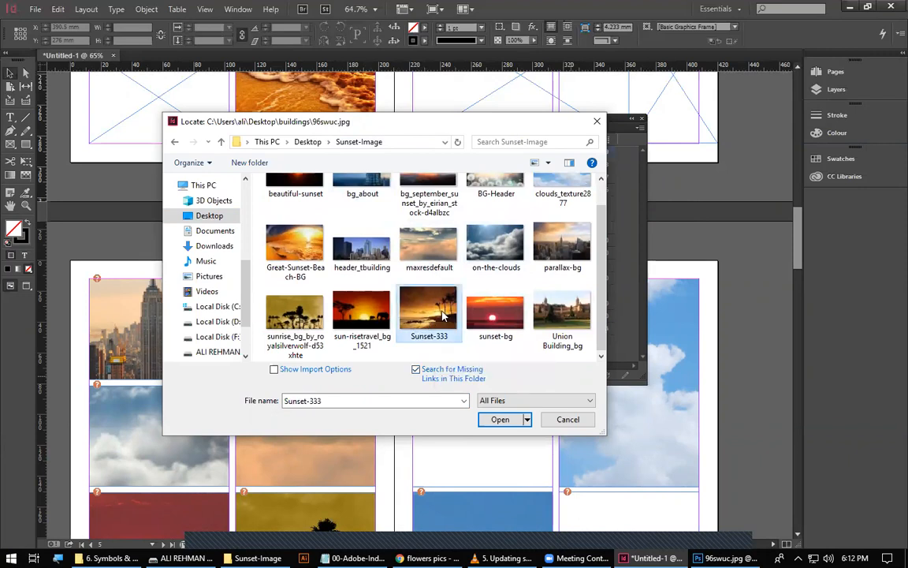
{"action": "left_click", "coordinate": [500, 419]}
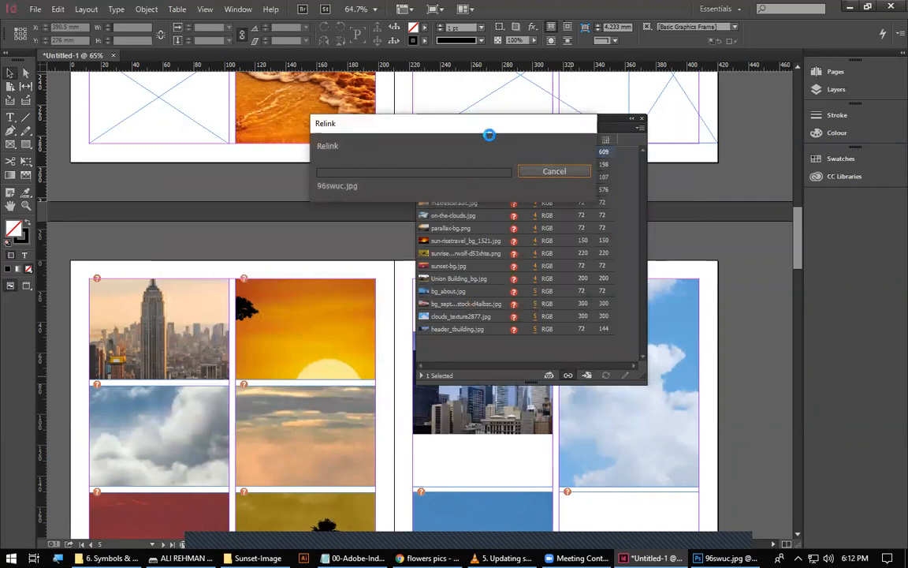
{"action": "left_click_drag", "start_coordinate": [385, 242], "coordinate": [206, 241]}
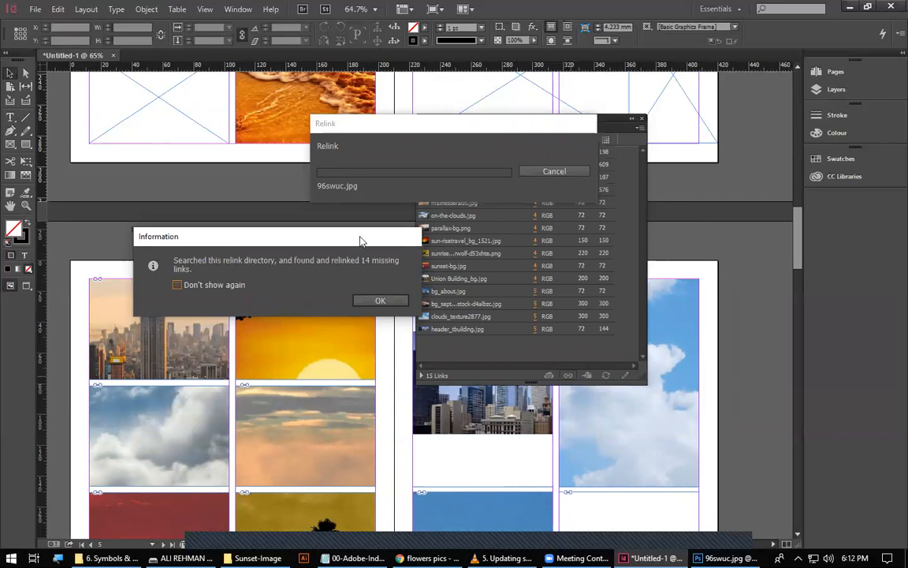
{"action": "left_click_drag", "start_coordinate": [359, 239], "coordinate": [303, 256]}
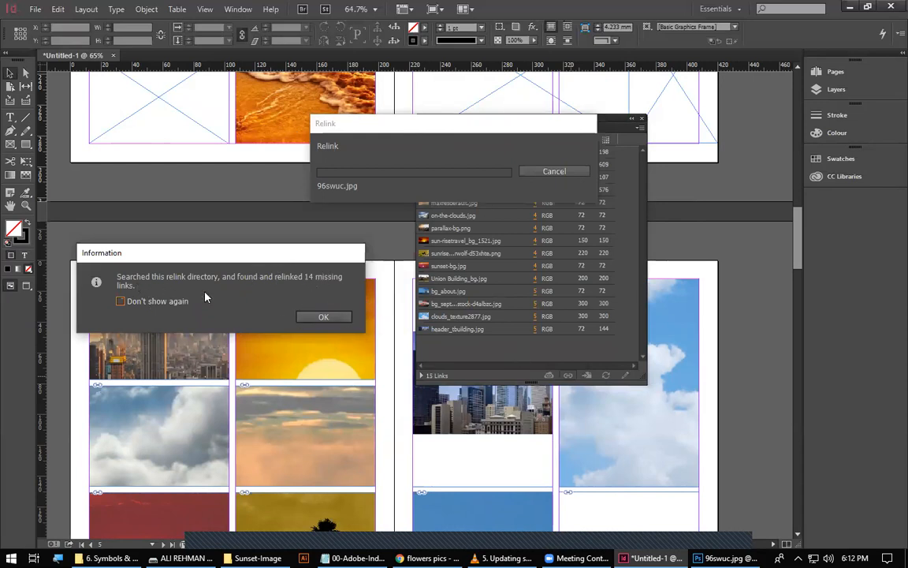
{"action": "left_click", "coordinate": [312, 317]}
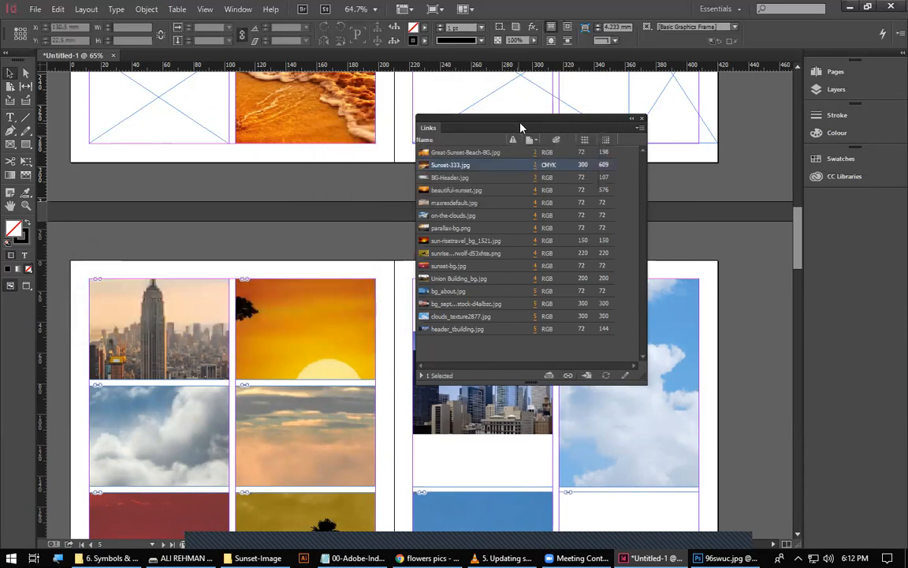
{"action": "left_click_drag", "start_coordinate": [518, 125], "coordinate": [450, 117]}
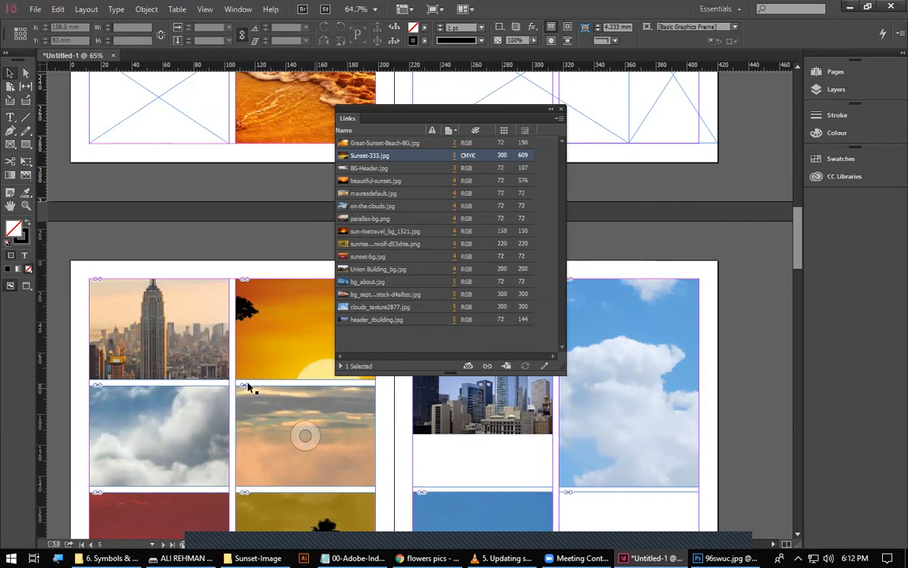
Switch to File Explorer and rename the Sunset-Image folder on the Desktop as Sunset-Pics.
{"action": "left_click", "coordinate": [252, 558]}
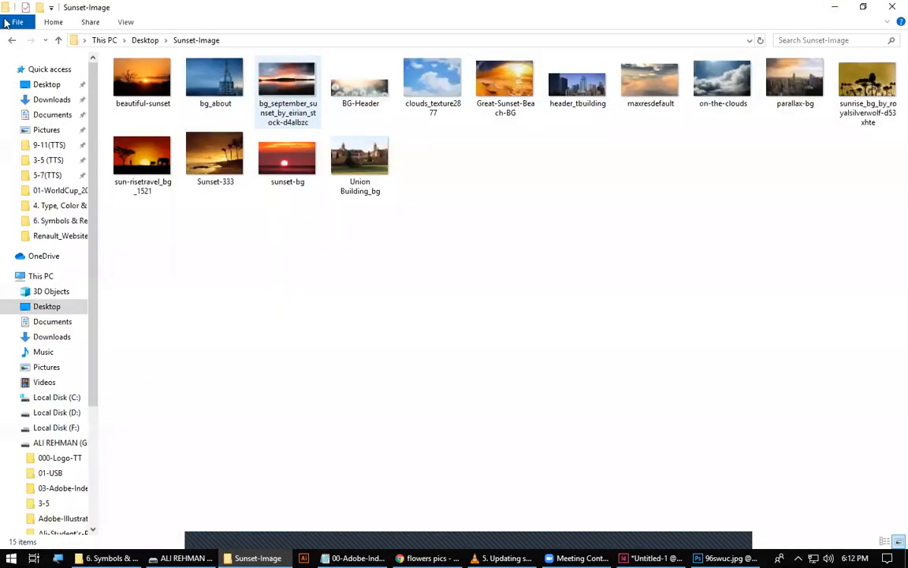
{"action": "left_click", "coordinate": [12, 40]}
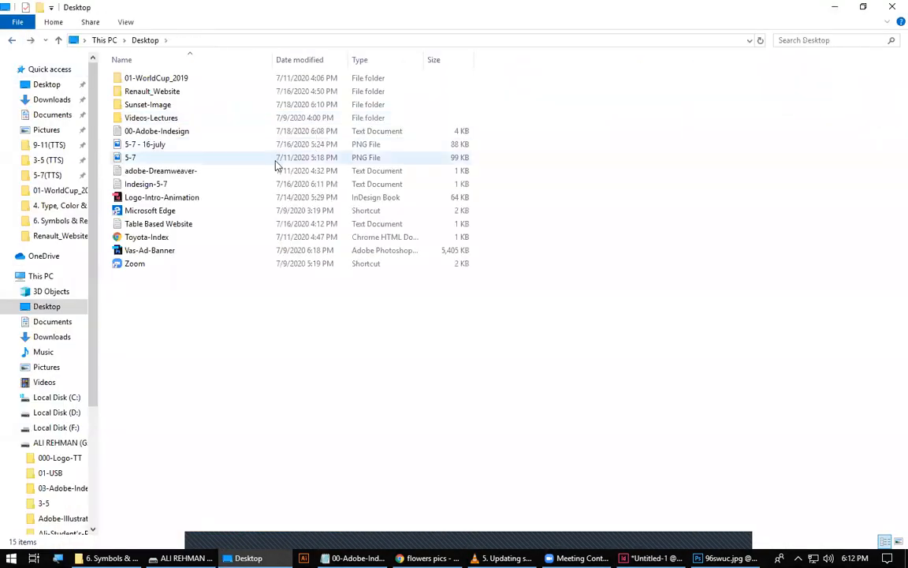
{"action": "left_click", "coordinate": [155, 105]}
{"action": "left_click", "coordinate": [167, 105]}
{"action": "left_click_drag", "start_coordinate": [170, 105], "coordinate": [148, 104]}
{"action": "type", "text": "Pics"}
{"action": "key", "text": "Return"}
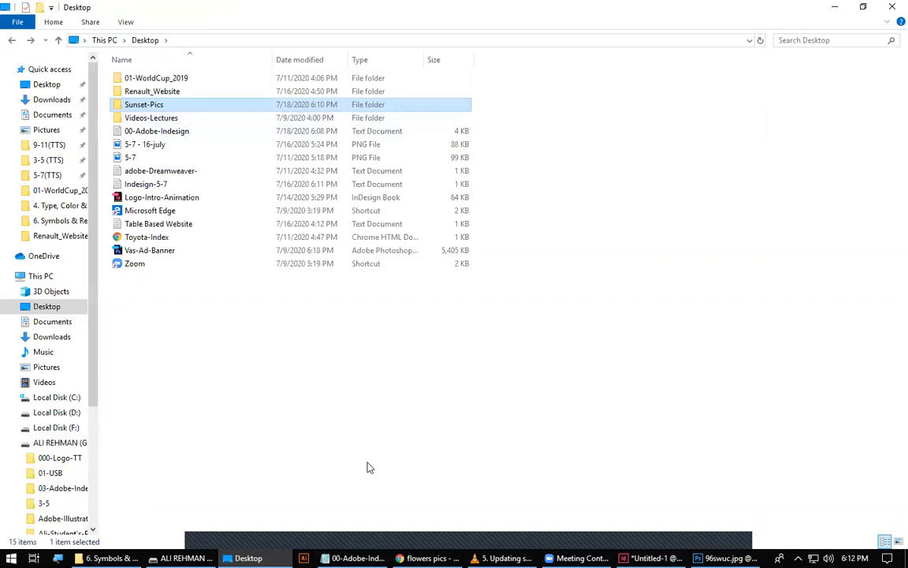
Return to InDesign and relink the missing Great-Sunset-Beach-BG.jpg, along with the other missing links, from the Desktop's Sunset-Pics folder.
{"action": "key", "text": "alt+Tab"}
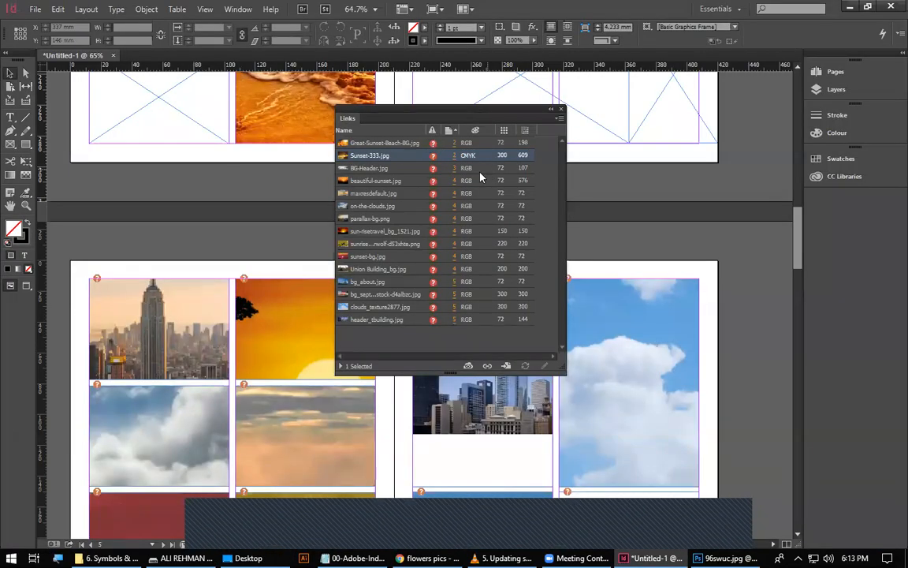
{"action": "double_click", "coordinate": [433, 145]}
{"action": "left_click_drag", "start_coordinate": [419, 128], "coordinate": [462, 192]}
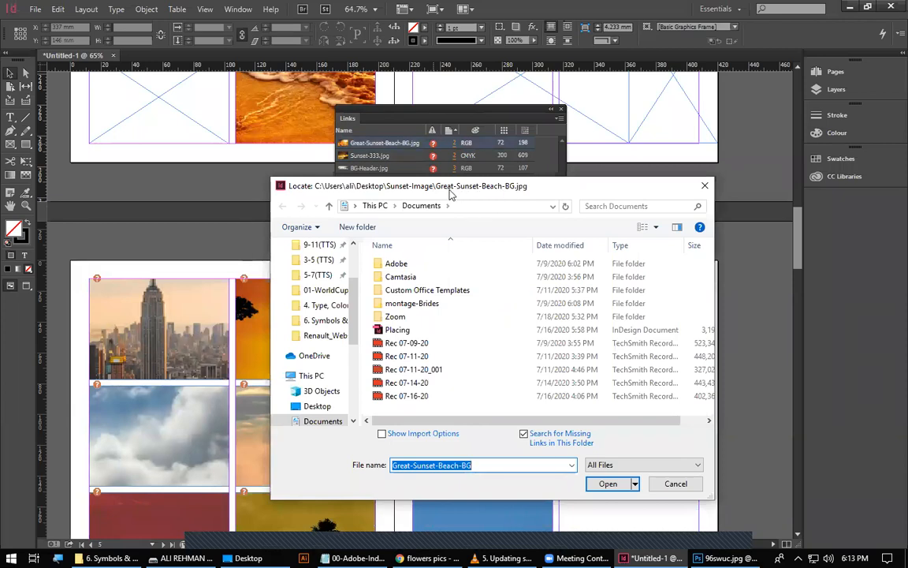
{"action": "scroll", "coordinate": [327, 280], "scroll_direction": "up", "scroll_amount": 2}
{"action": "left_click", "coordinate": [323, 270]}
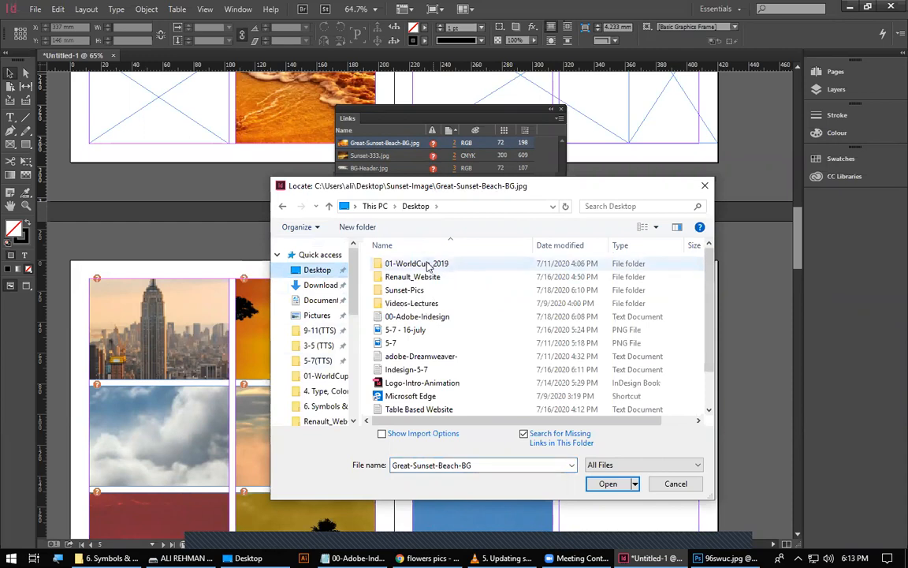
{"action": "double_click", "coordinate": [419, 291]}
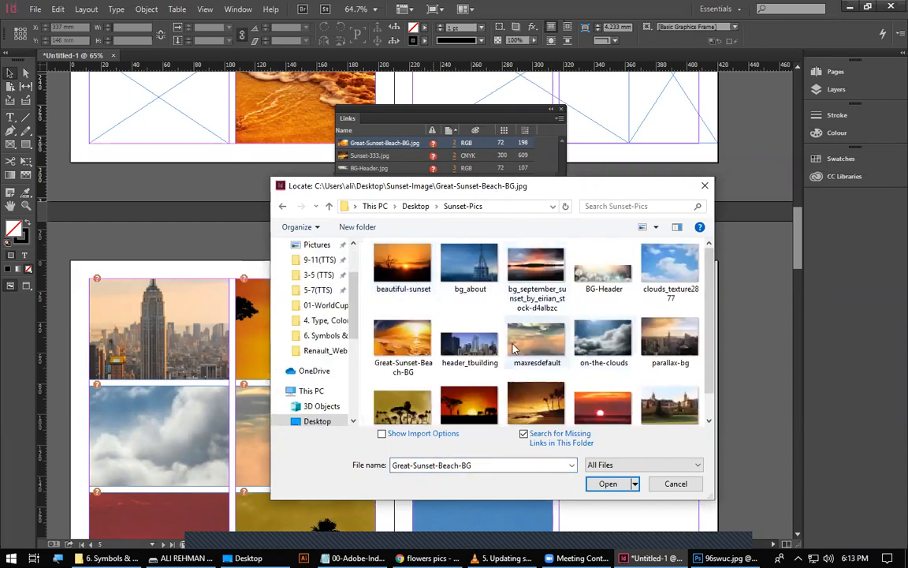
{"action": "left_click", "coordinate": [524, 276]}
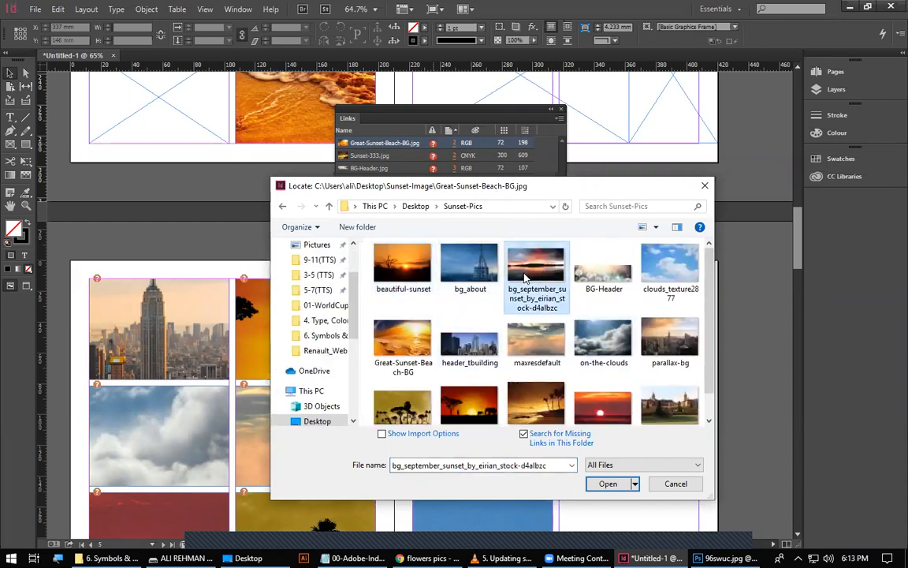
{"action": "left_click", "coordinate": [387, 337]}
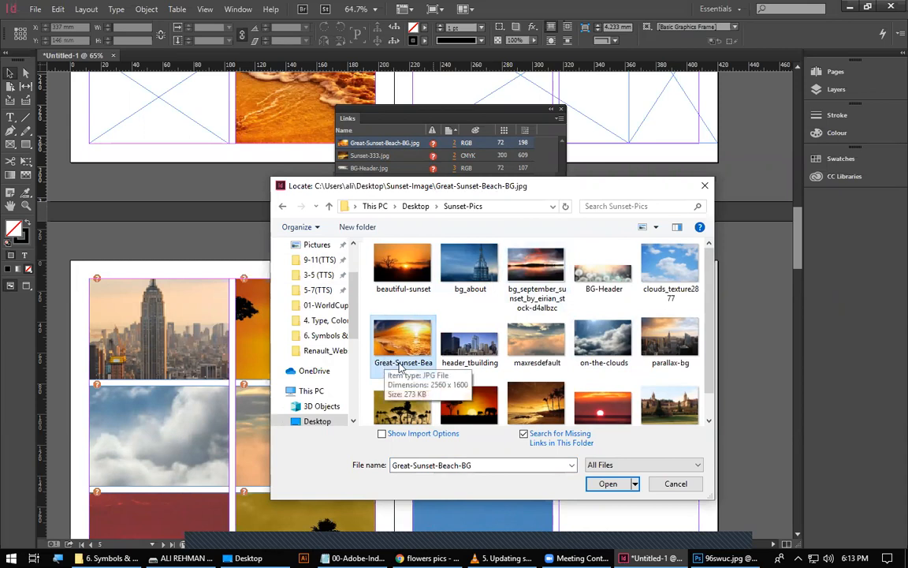
{"action": "double_click", "coordinate": [399, 352]}
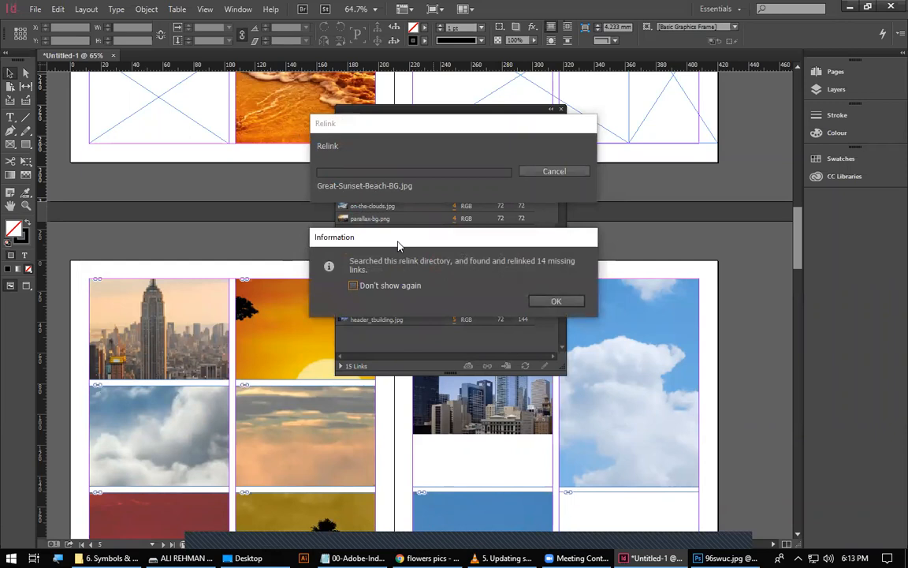
{"action": "left_click", "coordinate": [573, 306]}
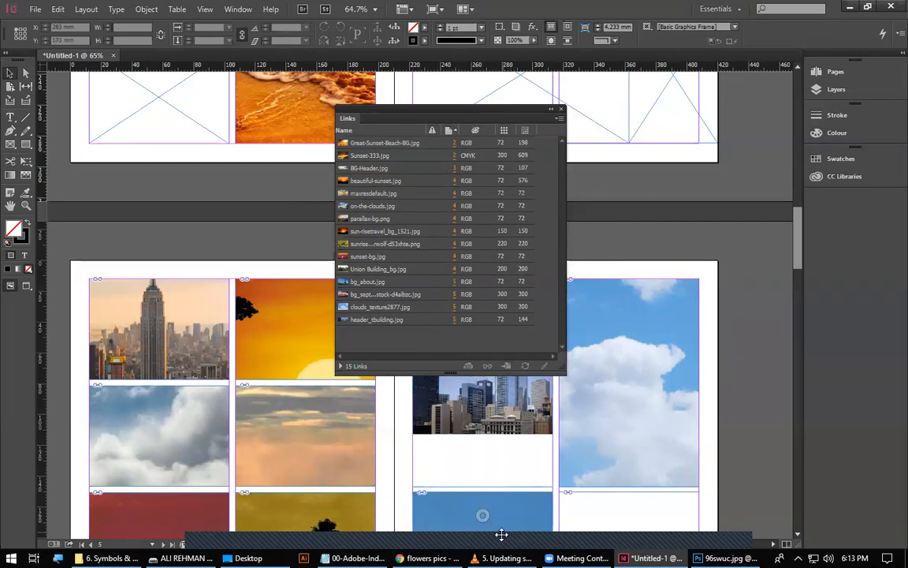
Highlight the Modify entry under Graphics Errors in the Notepad notes and return to the Links panel in InDesign.
{"action": "key", "text": "alt+Tab"}
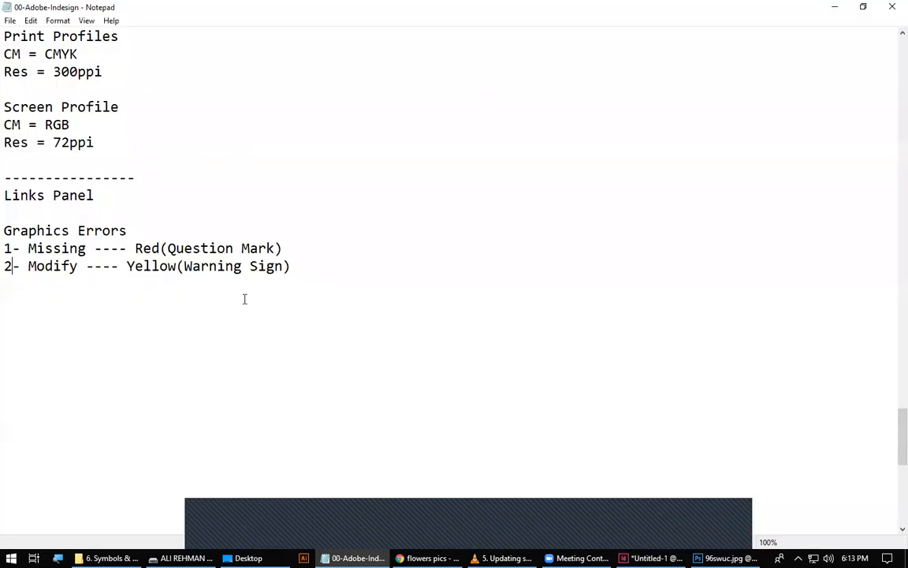
{"action": "left_click_drag", "start_coordinate": [28, 266], "coordinate": [97, 272]}
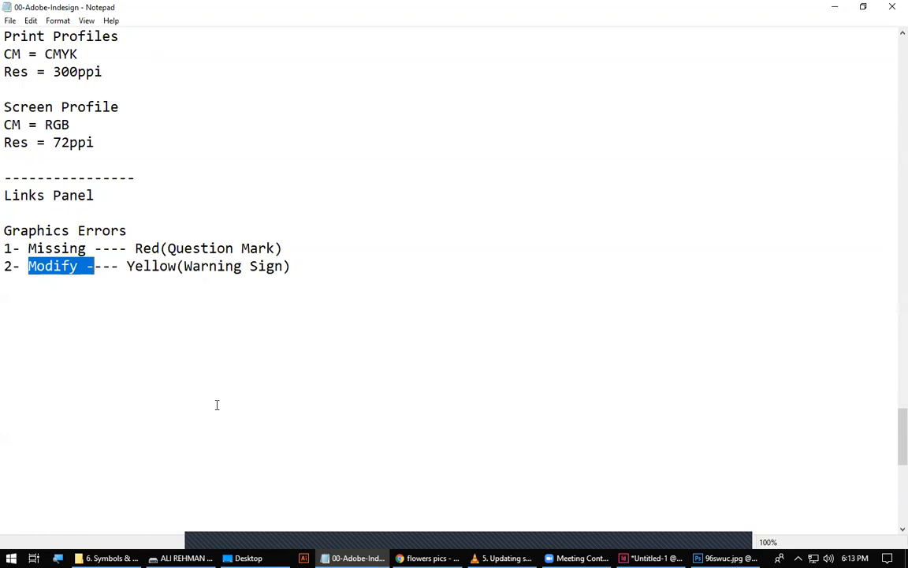
{"action": "left_click", "coordinate": [244, 558]}
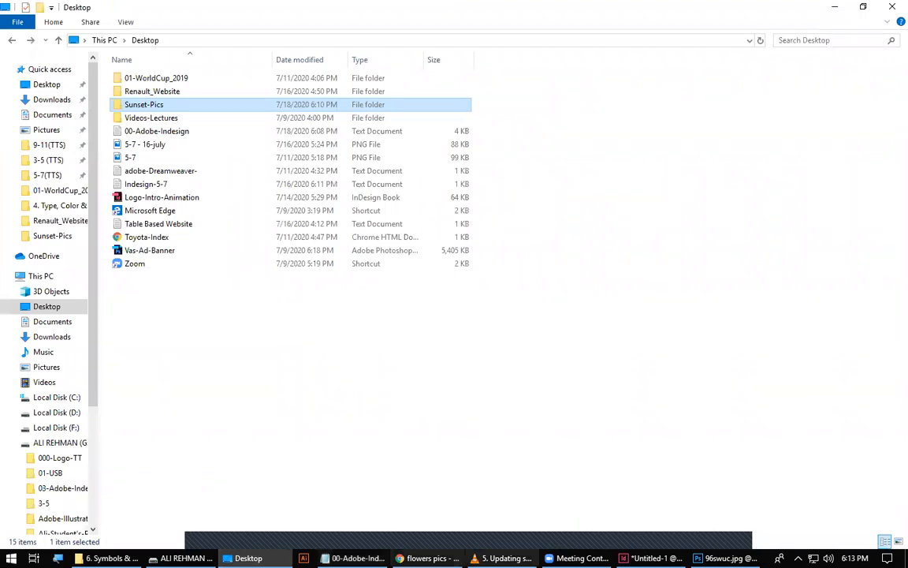
{"action": "left_click", "coordinate": [651, 557]}
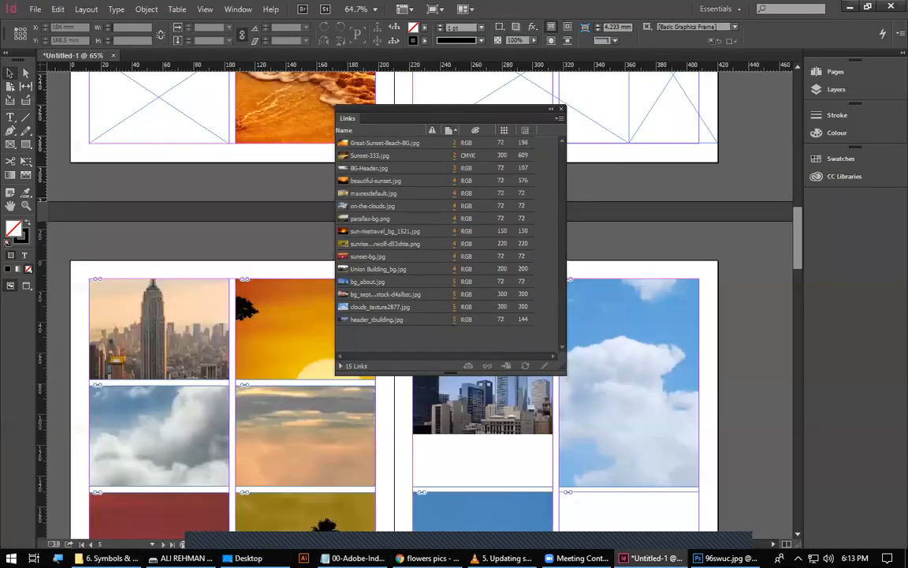
Enlarge the thumbnails in the Sunset-Pics folder in File Explorer and open the clouds_texture2877 image in Photoshop.
{"action": "left_click", "coordinate": [246, 558]}
{"action": "double_click", "coordinate": [157, 106]}
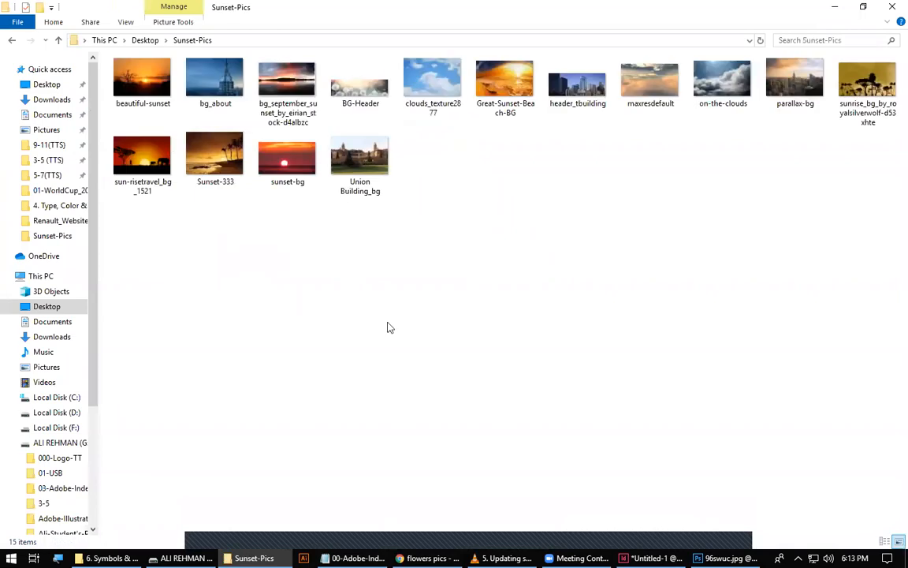
{"action": "scroll", "coordinate": [288, 310], "scroll_direction": "up", "scroll_amount": 5, "text": "ctrl"}
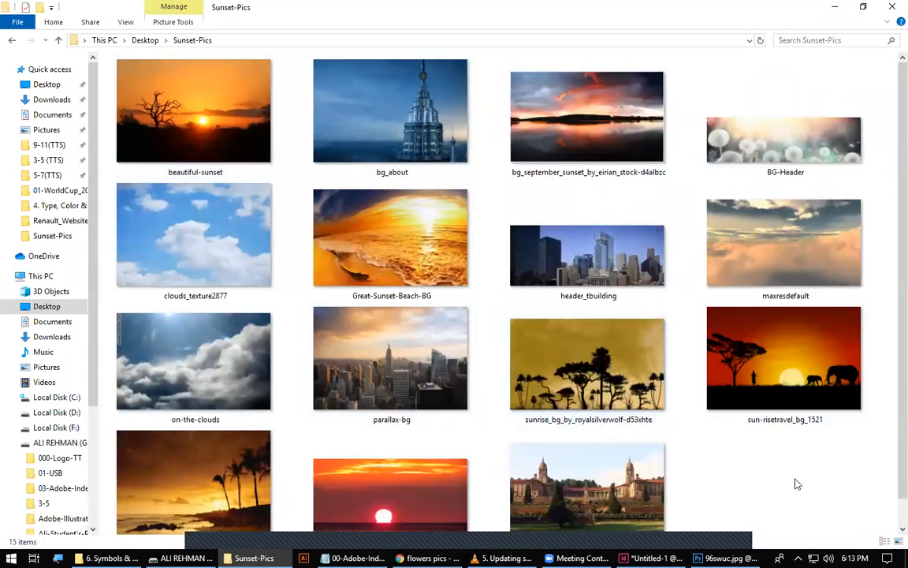
{"action": "left_click", "coordinate": [638, 287]}
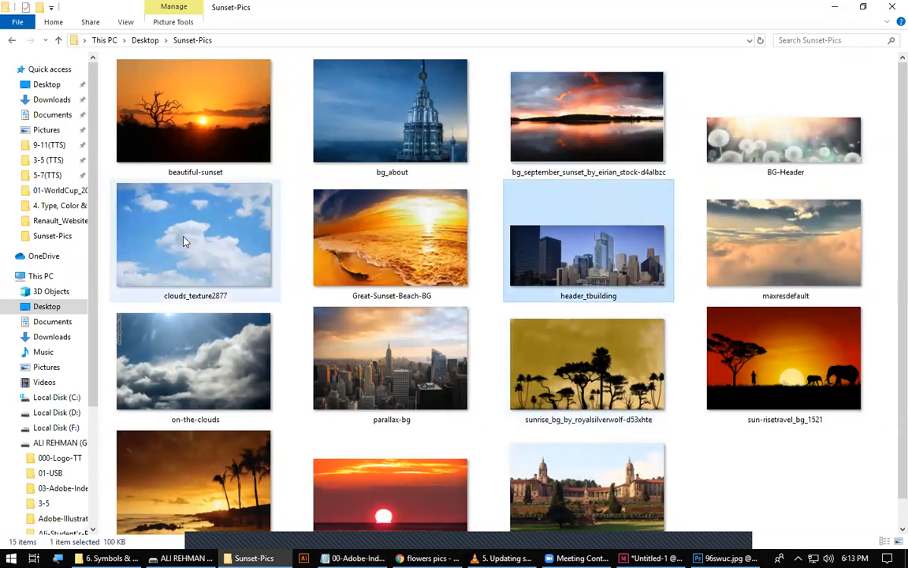
{"action": "left_click", "coordinate": [217, 224]}
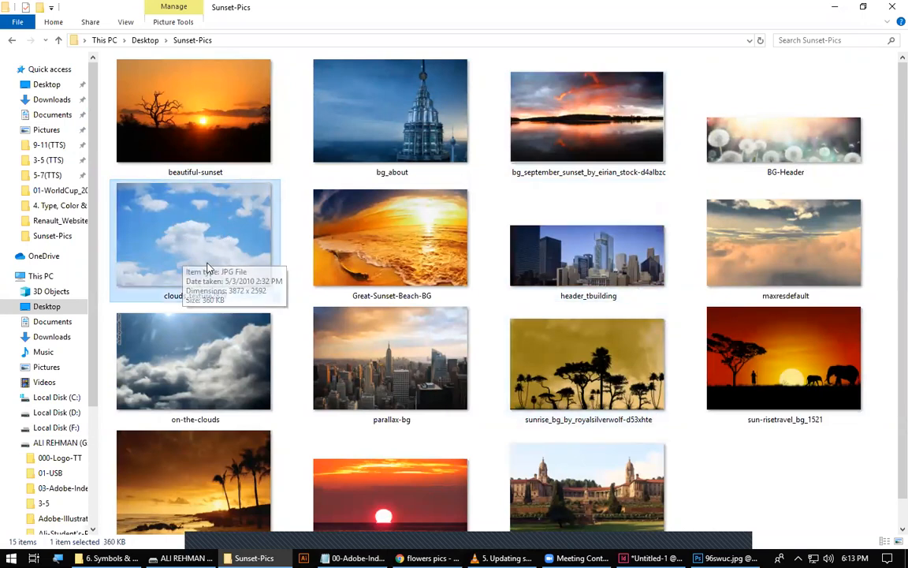
{"action": "left_click_drag", "start_coordinate": [187, 254], "coordinate": [538, 42]}
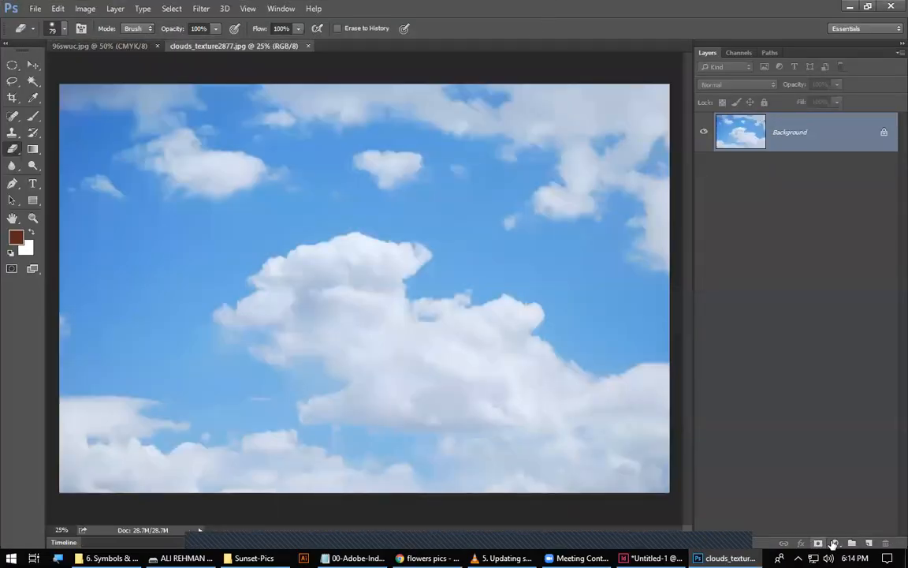
Shift the hue of clouds_texture2877.jpg to +59 with Hue/Saturation and save the JPEG at quality 8.
{"action": "left_click", "coordinate": [834, 543]}
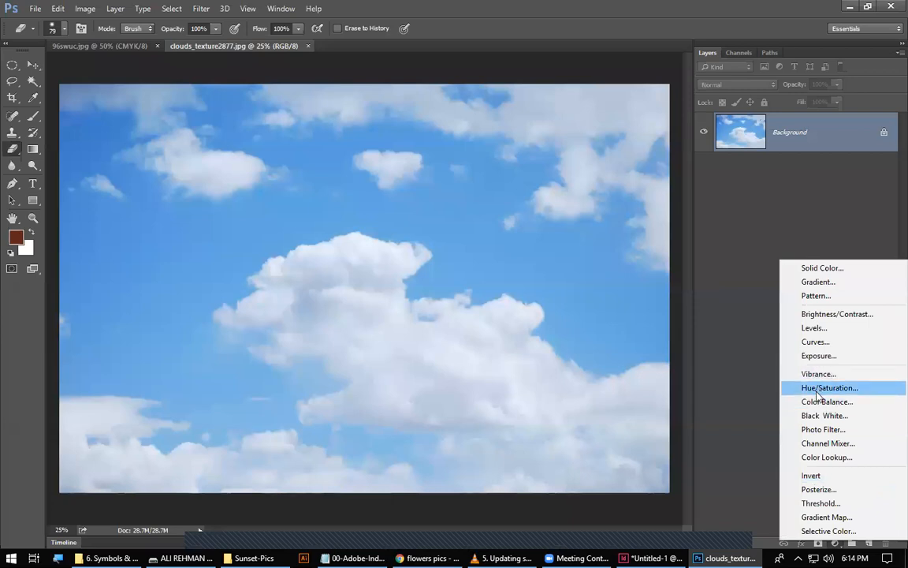
{"action": "left_click", "coordinate": [714, 259]}
{"action": "left_click", "coordinate": [83, 9]}
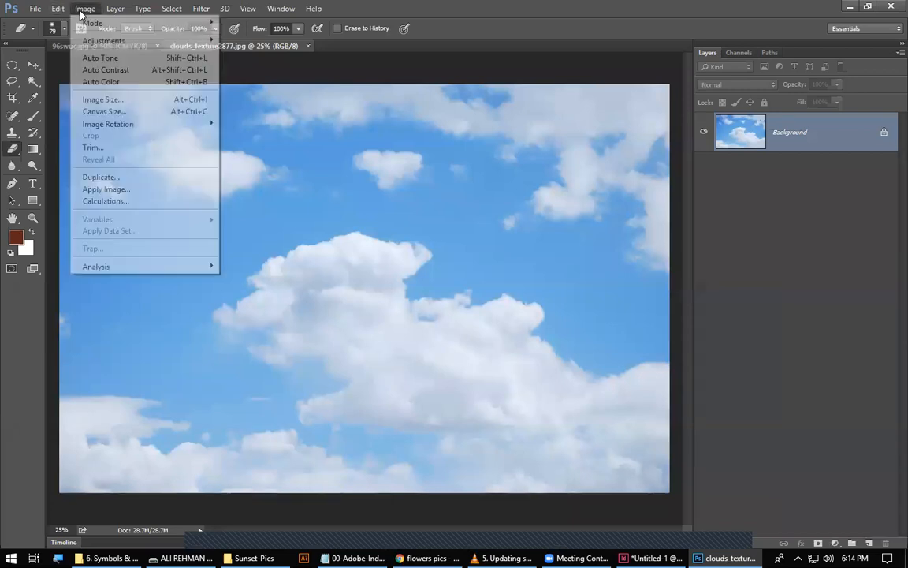
{"action": "mouse_move", "coordinate": [138, 40]}
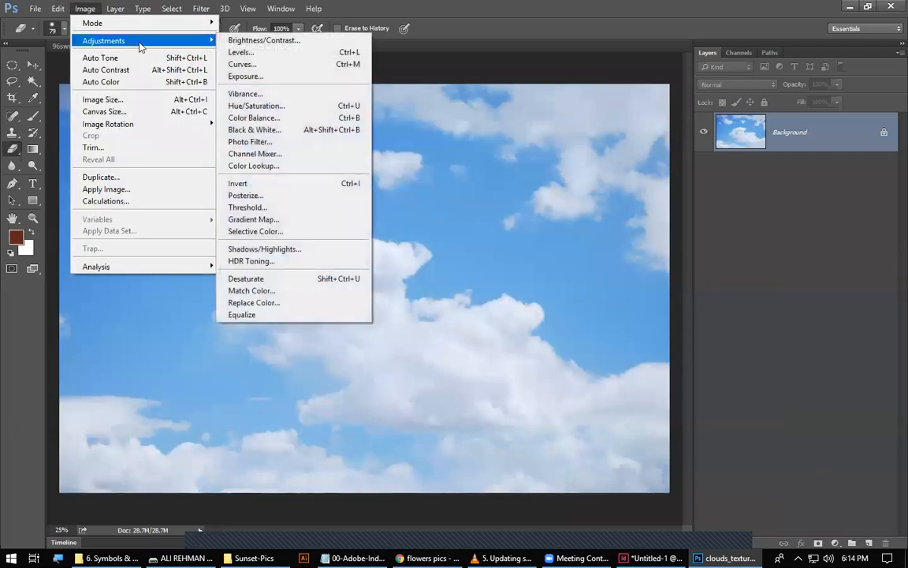
{"action": "left_click", "coordinate": [262, 109]}
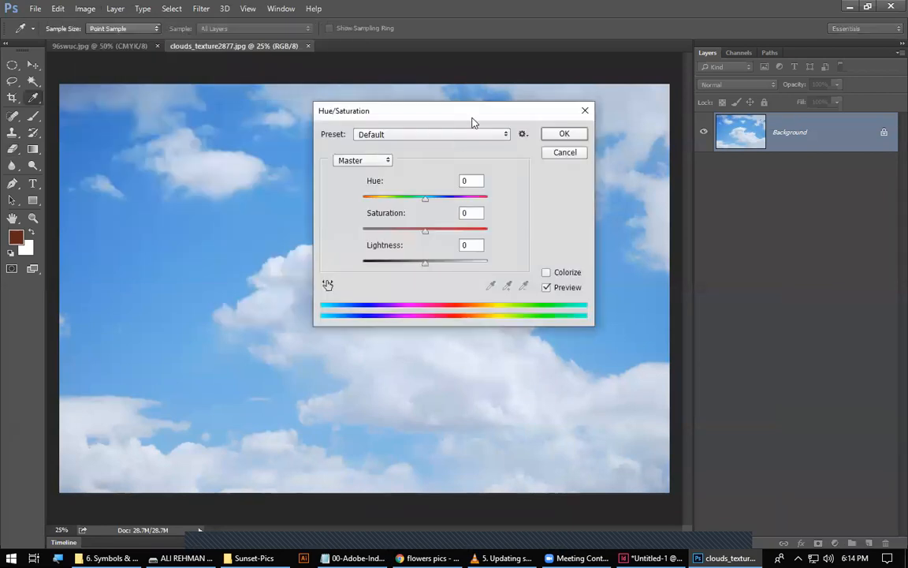
{"action": "left_click_drag", "start_coordinate": [472, 117], "coordinate": [578, 182]}
{"action": "left_click_drag", "start_coordinate": [533, 266], "coordinate": [562, 263]}
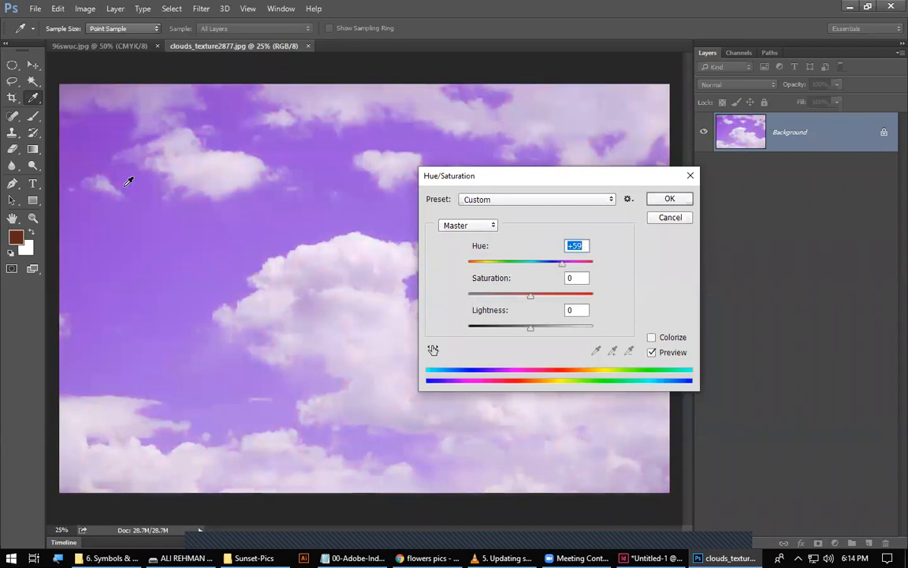
{"action": "left_click", "coordinate": [670, 198]}
{"action": "key", "text": "e"}
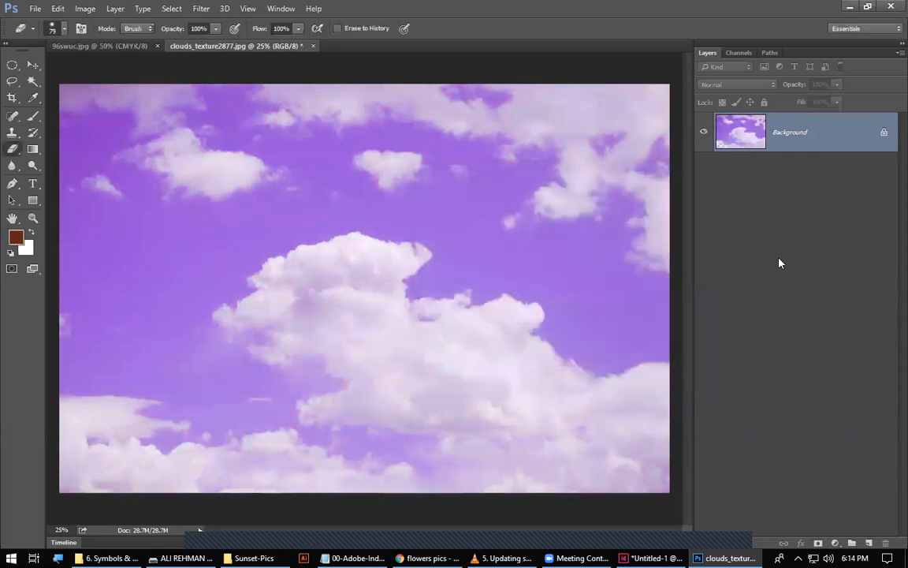
{"action": "key", "text": "ctrl+s"}
{"action": "left_click", "coordinate": [528, 146]}
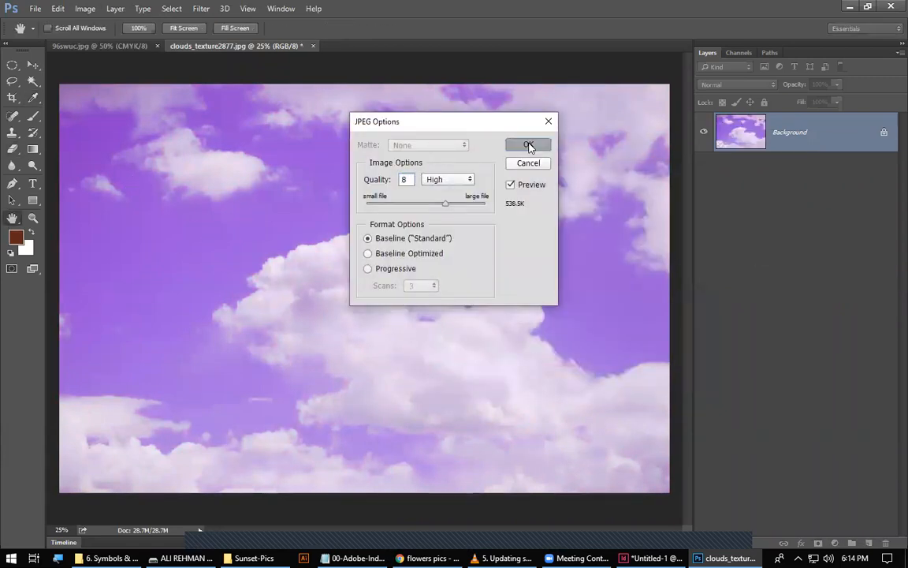
Check the Sunset-Pics folder, return to InDesign, select the clouds_texture2877.jpg link and move the Links panel clear of the pages.
{"action": "left_click", "coordinate": [249, 557]}
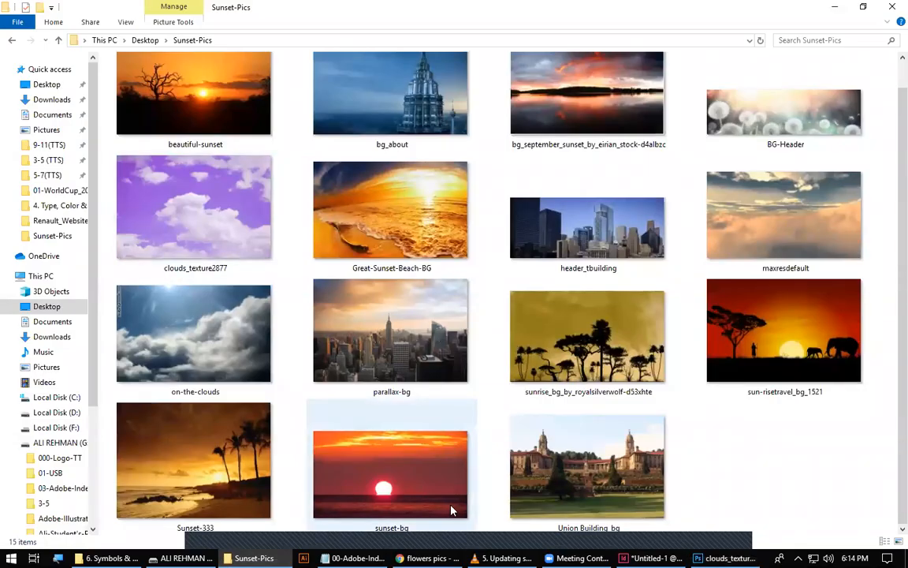
{"action": "key", "text": "alt+Tab"}
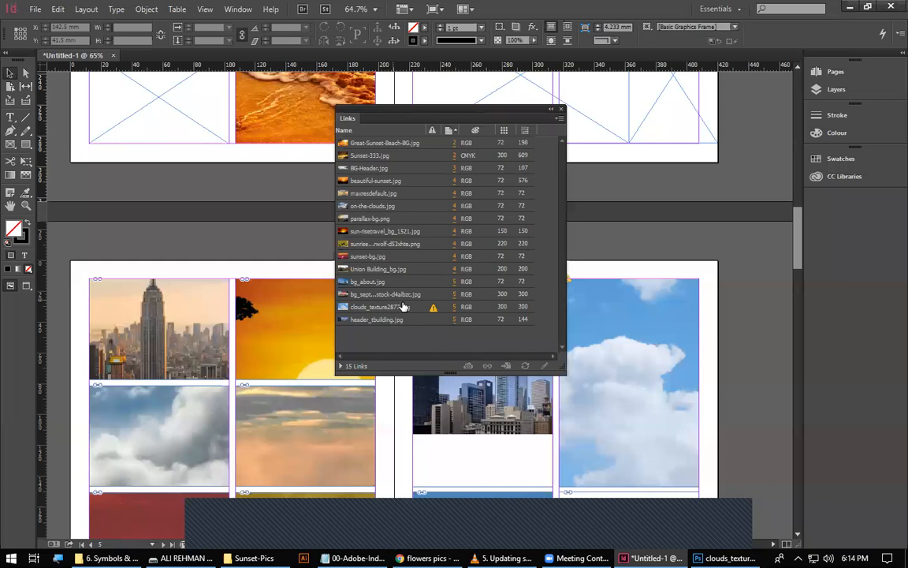
{"action": "left_click", "coordinate": [433, 309]}
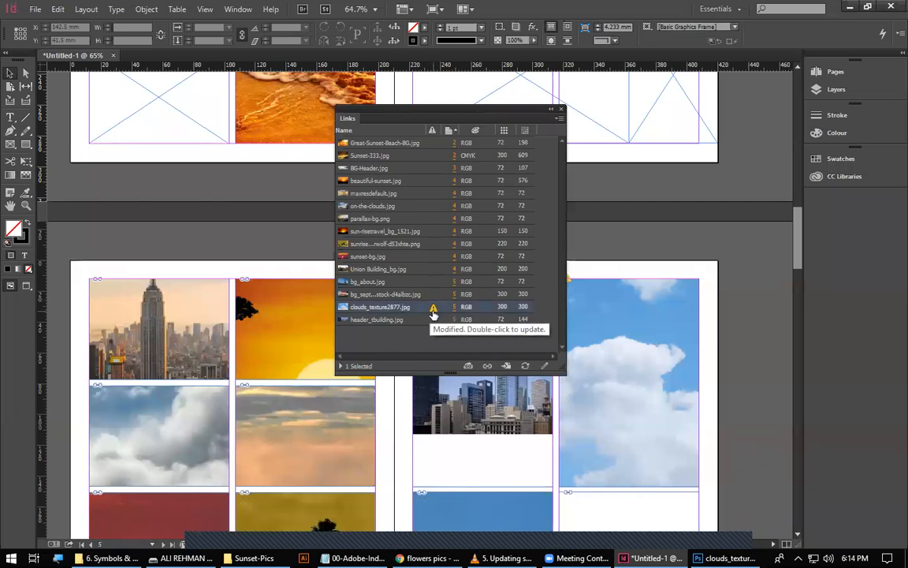
{"action": "left_click_drag", "start_coordinate": [304, 474], "coordinate": [408, 444]}
{"action": "left_click_drag", "start_coordinate": [623, 459], "coordinate": [278, 391]}
{"action": "left_click_drag", "start_coordinate": [520, 120], "coordinate": [697, 131]}
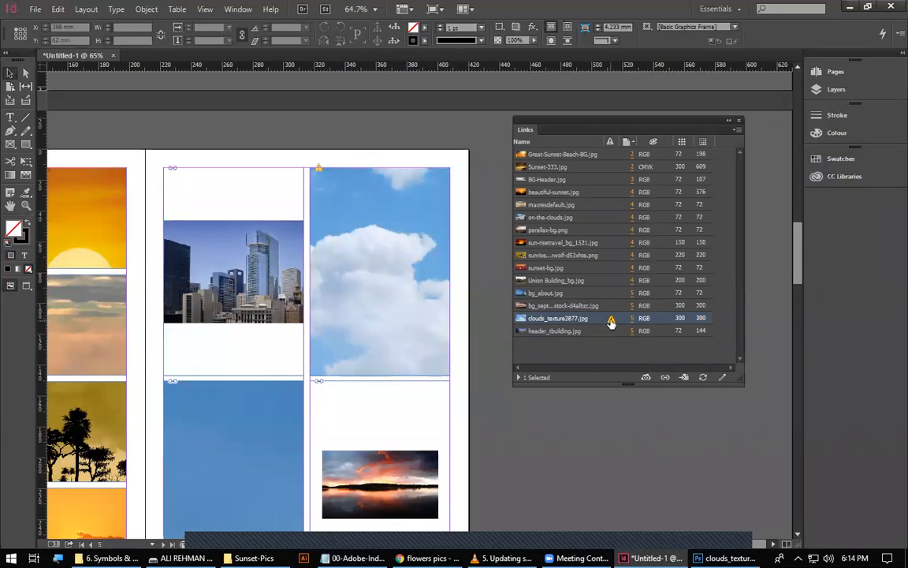
Update the modified clouds_texture2877.jpg link and undo that update.
{"action": "mouse_move", "coordinate": [611, 323]}
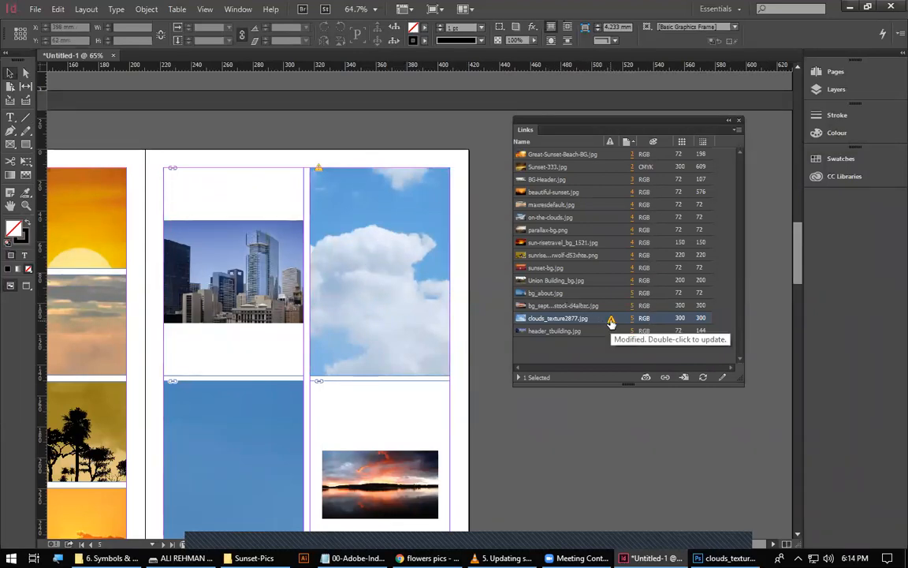
{"action": "double_click", "coordinate": [611, 322]}
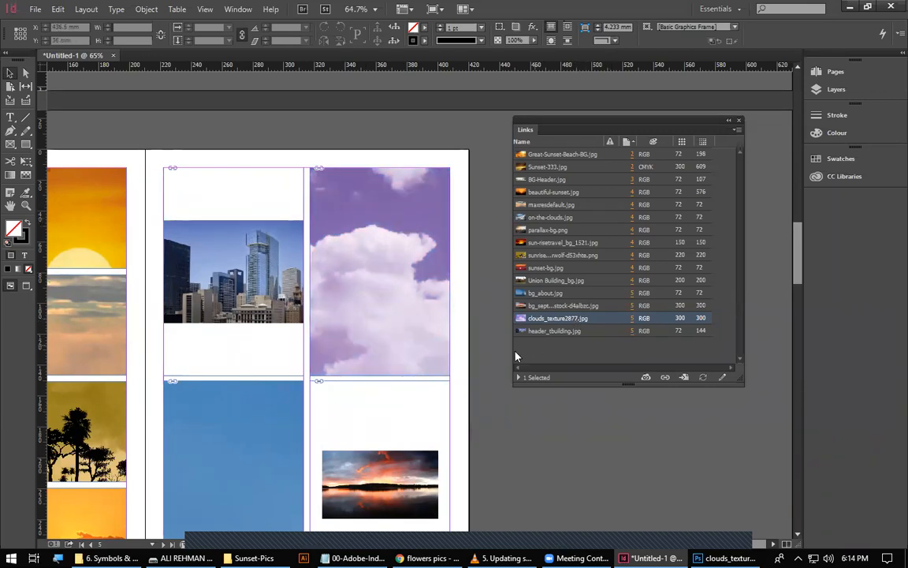
{"action": "key", "text": "ctrl+z"}
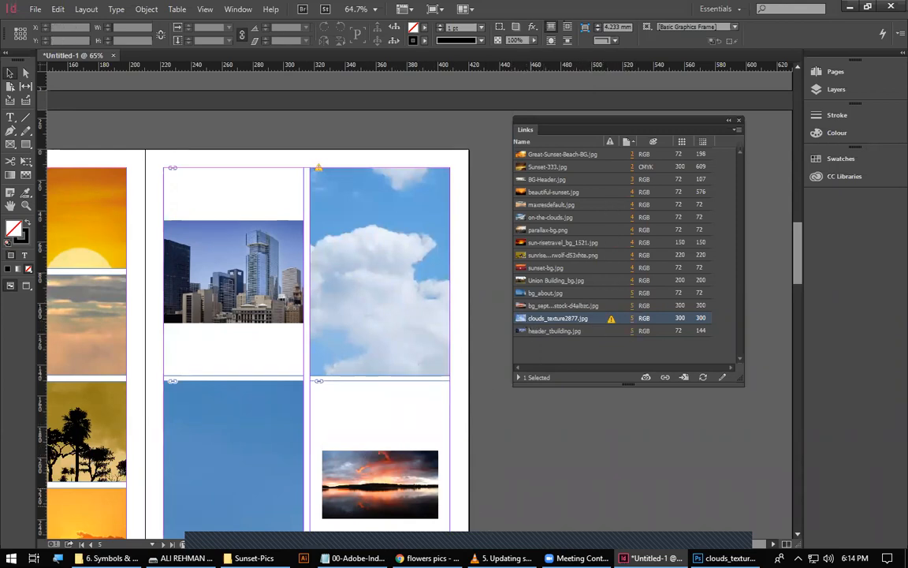
Switch to File Explorer and open Great-Sunset-Beach-BG, parallax-bg and on-the-clouds from the Sunset-Pics folder in Photoshop.
{"action": "left_click", "coordinate": [254, 558]}
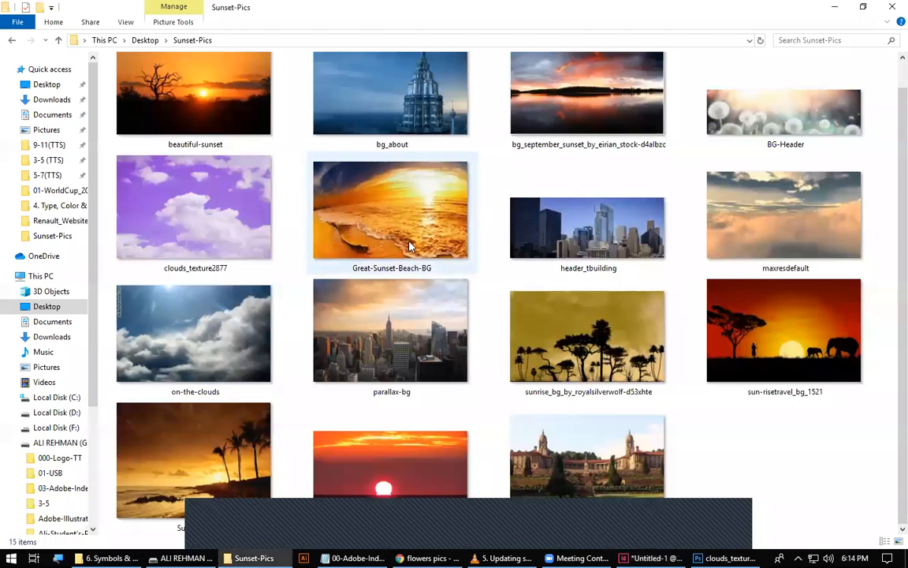
{"action": "left_click", "coordinate": [409, 242], "text": "shift"}
{"action": "left_click", "coordinate": [409, 246]}
{"action": "left_click", "coordinate": [398, 340], "text": "ctrl"}
{"action": "left_click", "coordinate": [220, 344], "text": "ctrl"}
{"action": "left_click_drag", "start_coordinate": [402, 337], "coordinate": [473, 44]}
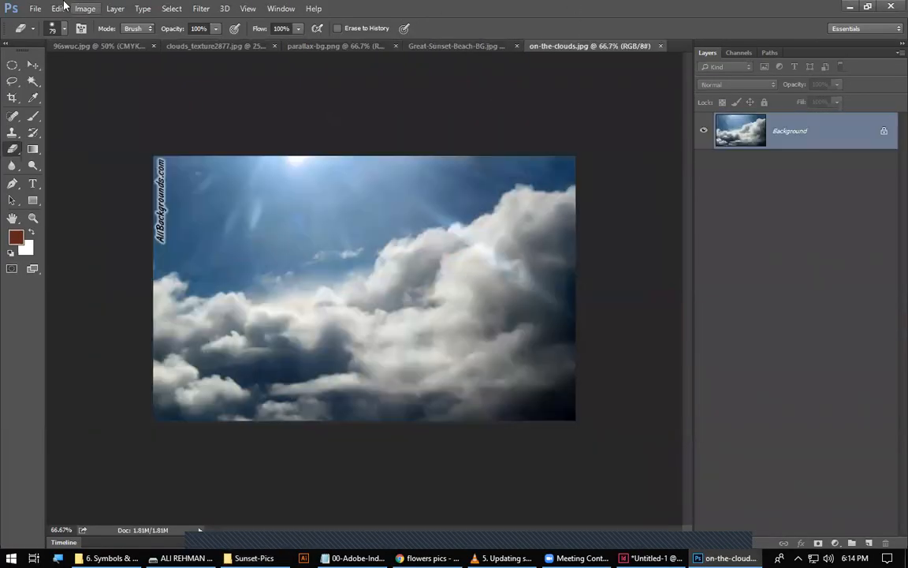
Convert on-the-clouds.jpg to black and white with the Default preset and save the JPEG.
{"action": "left_click", "coordinate": [85, 10]}
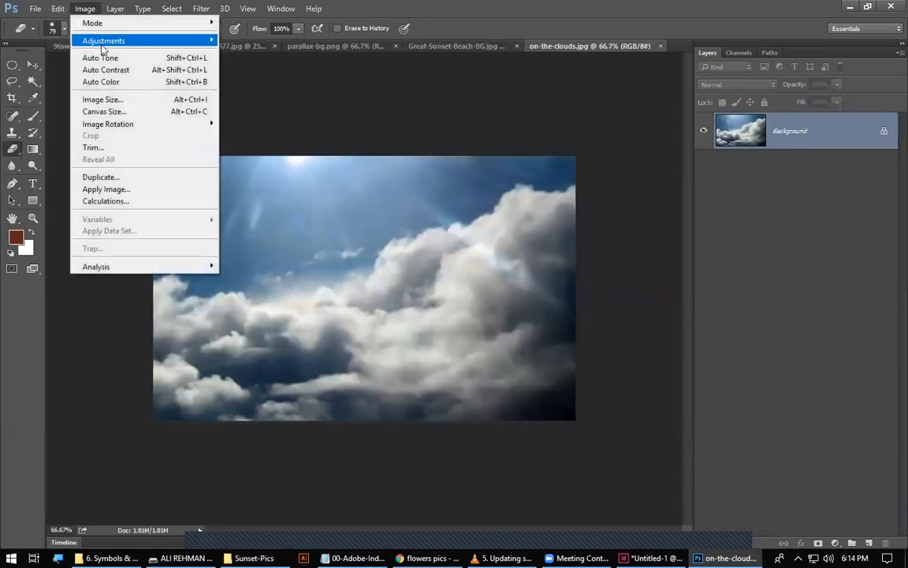
{"action": "mouse_move", "coordinate": [103, 40]}
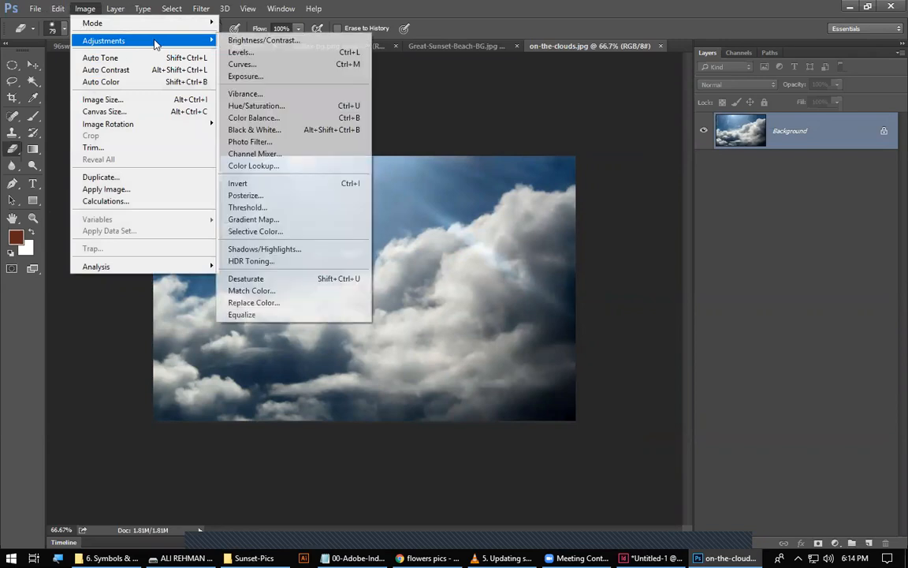
{"action": "left_click", "coordinate": [244, 126]}
{"action": "left_click", "coordinate": [543, 95]}
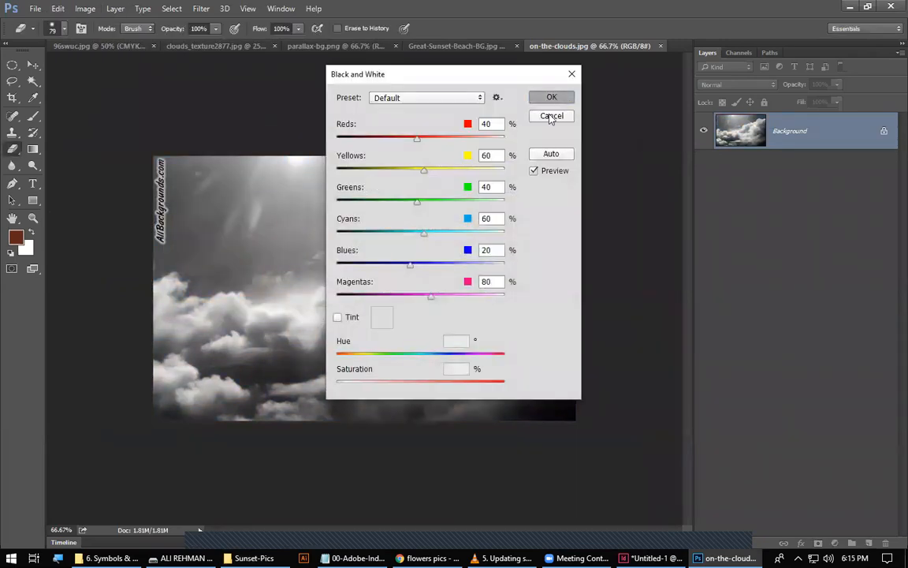
{"action": "key", "text": "ctrl+s"}
{"action": "left_click", "coordinate": [527, 145]}
{"action": "key", "text": "e"}
Invert the colours of roughly the right half of Great-Sunset-Beach-BG.jpg using a rectangular selection and save the JPEG at quality 8.
{"action": "left_click", "coordinate": [418, 45]}
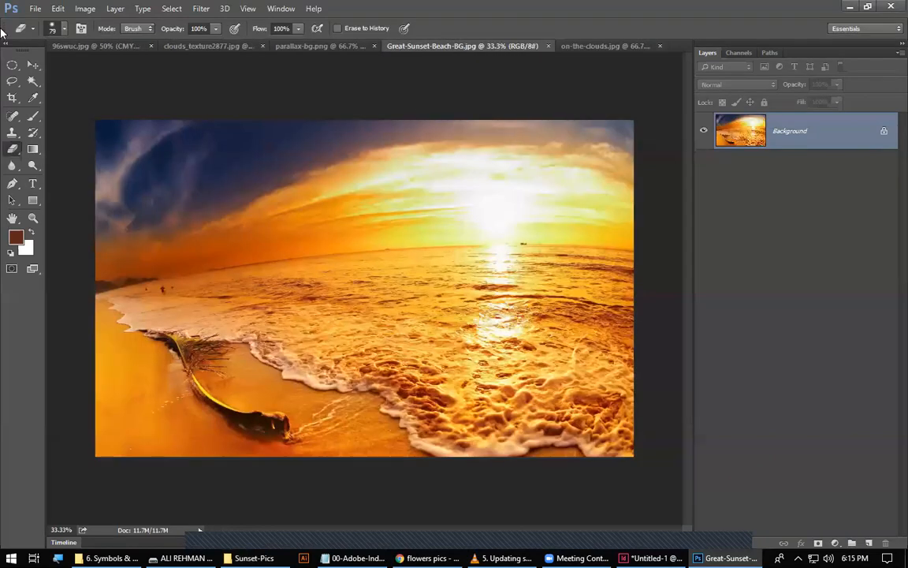
{"action": "left_click", "coordinate": [88, 13]}
{"action": "left_click", "coordinate": [485, 15]}
{"action": "right_click", "coordinate": [12, 65]}
{"action": "left_click", "coordinate": [72, 63]}
{"action": "left_click_drag", "start_coordinate": [354, 109], "coordinate": [643, 492]}
{"action": "left_click", "coordinate": [85, 9]}
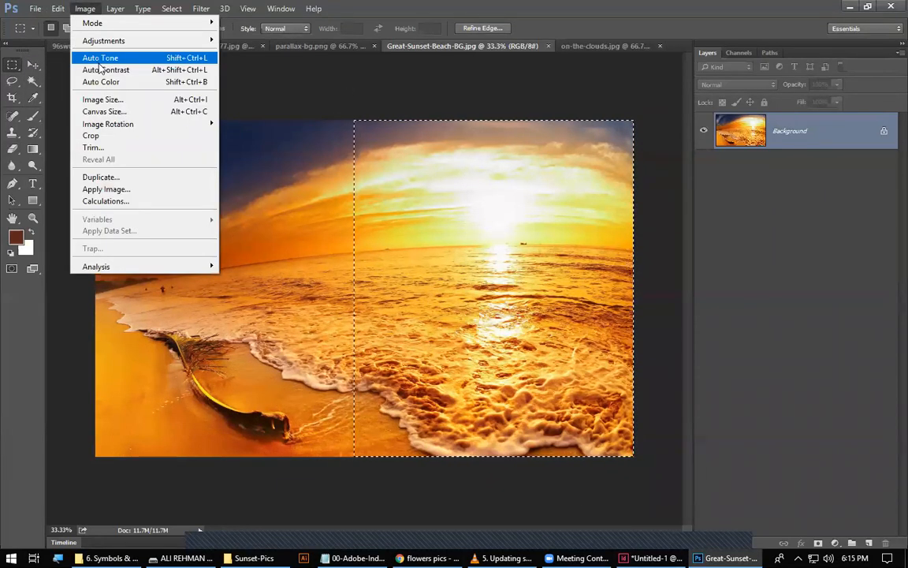
{"action": "mouse_move", "coordinate": [103, 41]}
{"action": "left_click", "coordinate": [249, 183]}
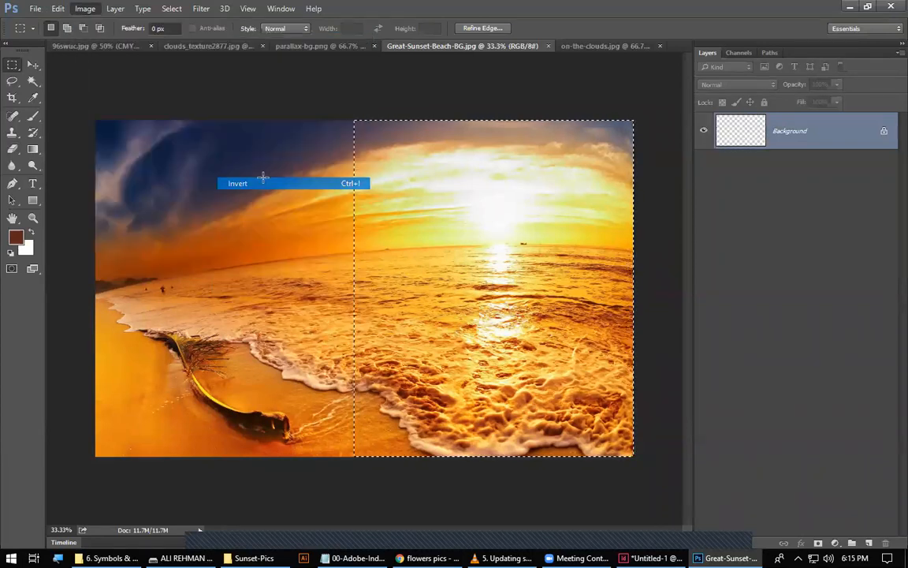
{"action": "key", "text": "ctrl+s"}
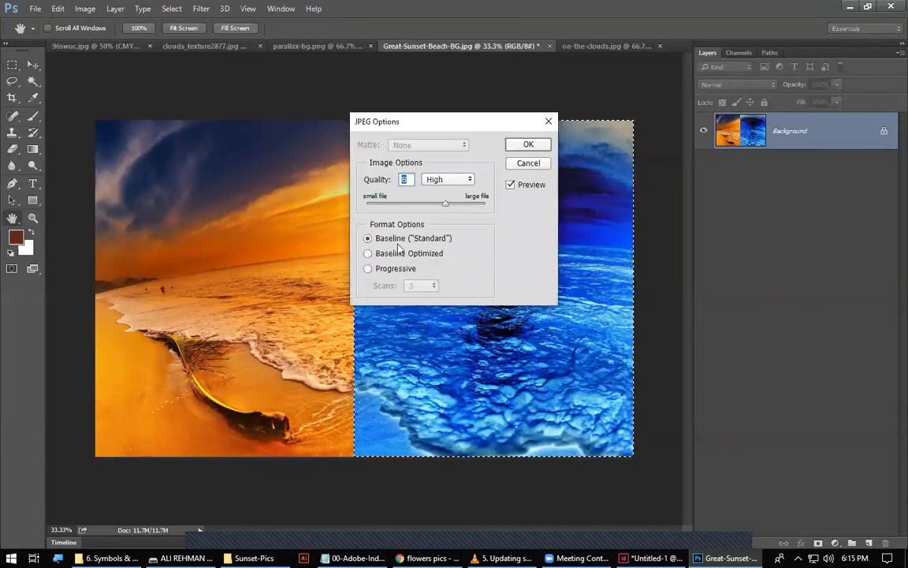
{"action": "left_click", "coordinate": [527, 144]}
Start a Gradient Map adjustment on parallax-bg.png and append the Photographic Toning gradients to the presets.
{"action": "left_click", "coordinate": [337, 46]}
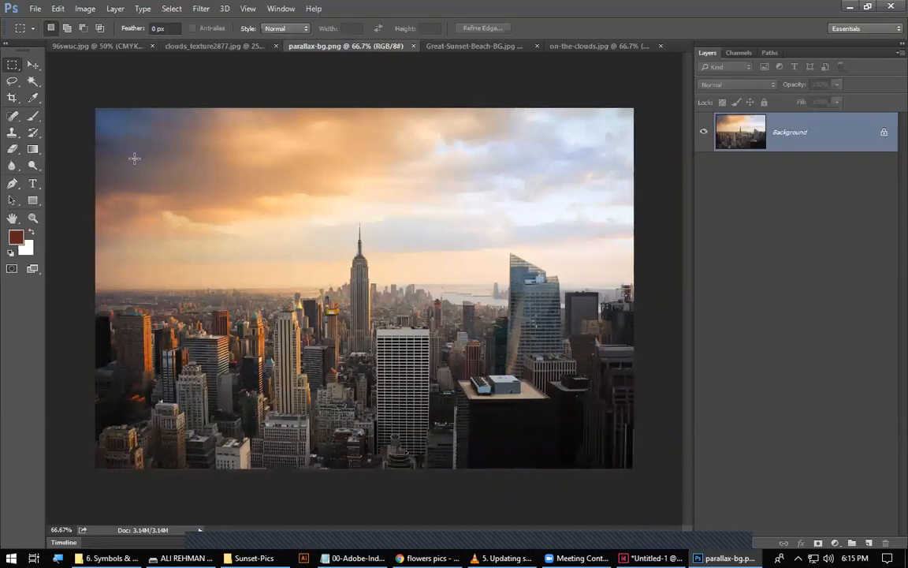
{"action": "left_click", "coordinate": [83, 9]}
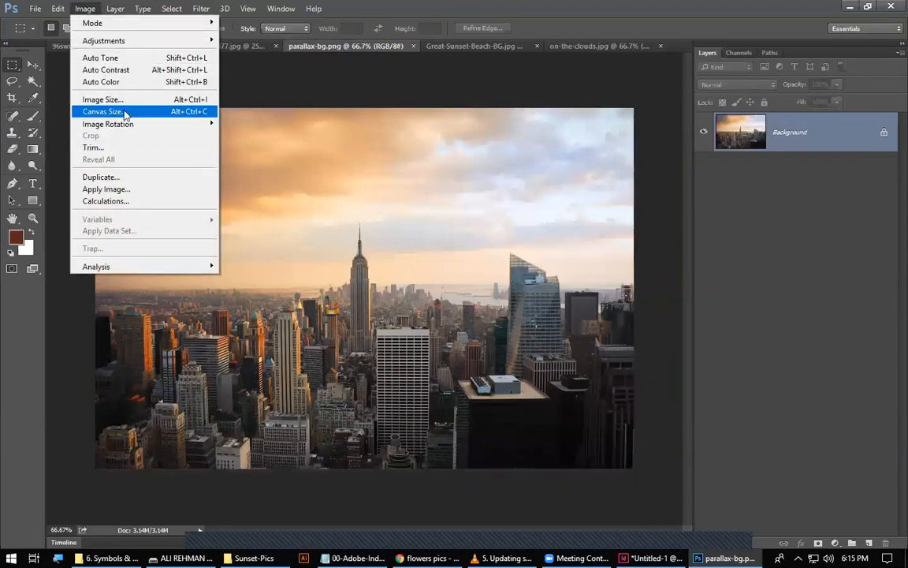
{"action": "mouse_move", "coordinate": [110, 40]}
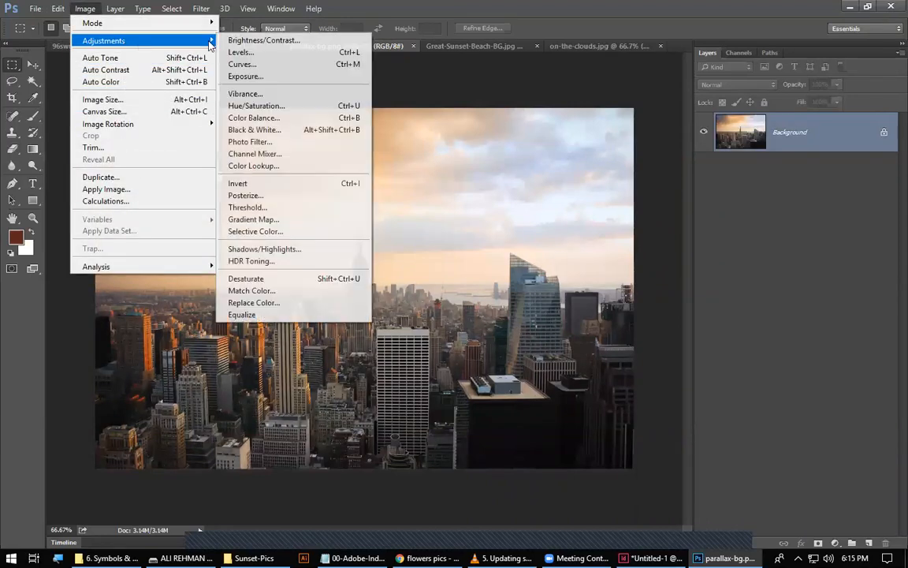
{"action": "left_click", "coordinate": [280, 219]}
{"action": "left_click", "coordinate": [435, 185]}
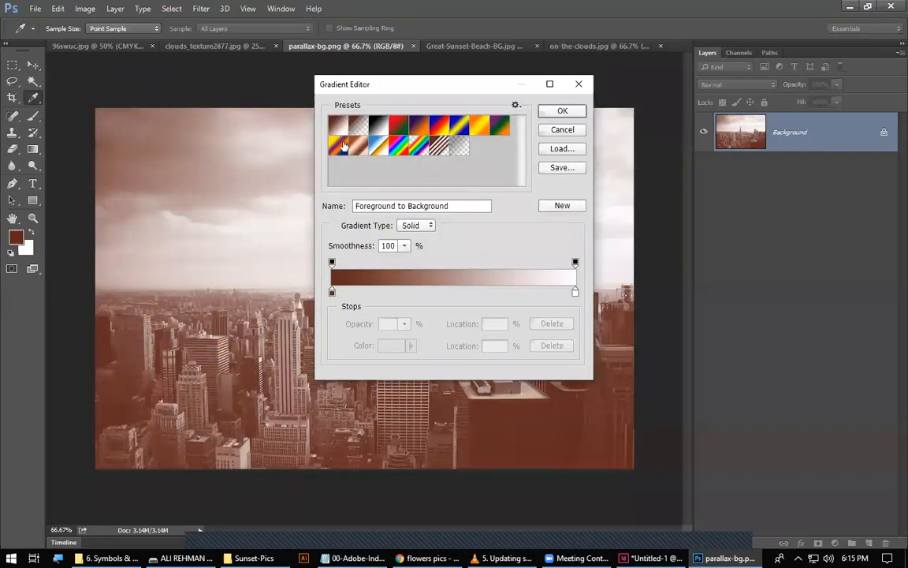
{"action": "left_click", "coordinate": [516, 105]}
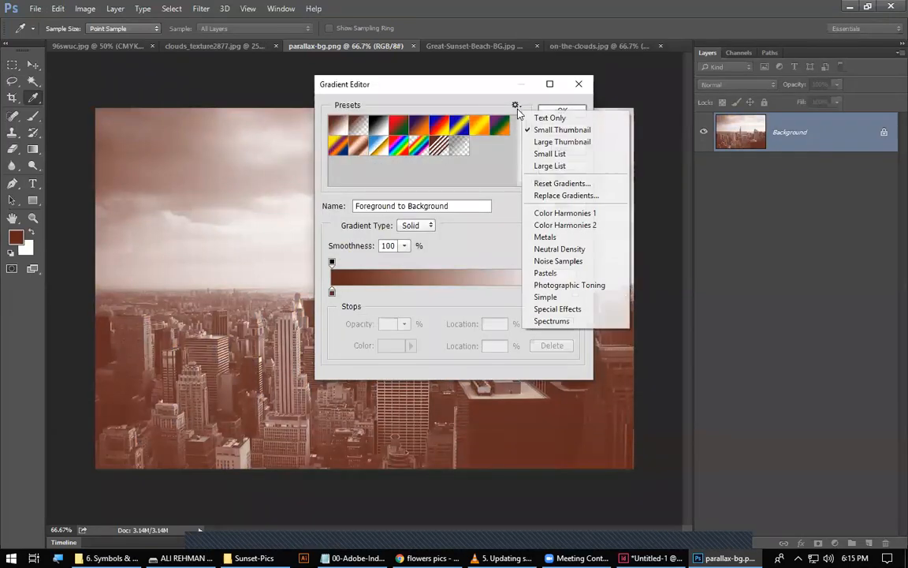
{"action": "left_click", "coordinate": [552, 285]}
{"action": "left_click", "coordinate": [479, 208]}
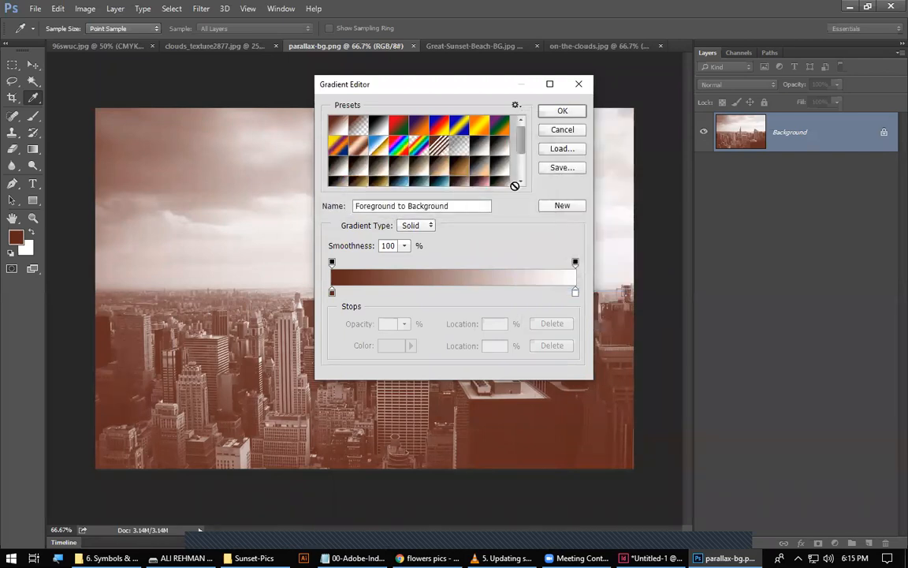
Apply the Cyanotype gradient to parallax-bg.png and save the image.
{"action": "scroll", "coordinate": [453, 164], "scroll_direction": "down", "scroll_amount": 1}
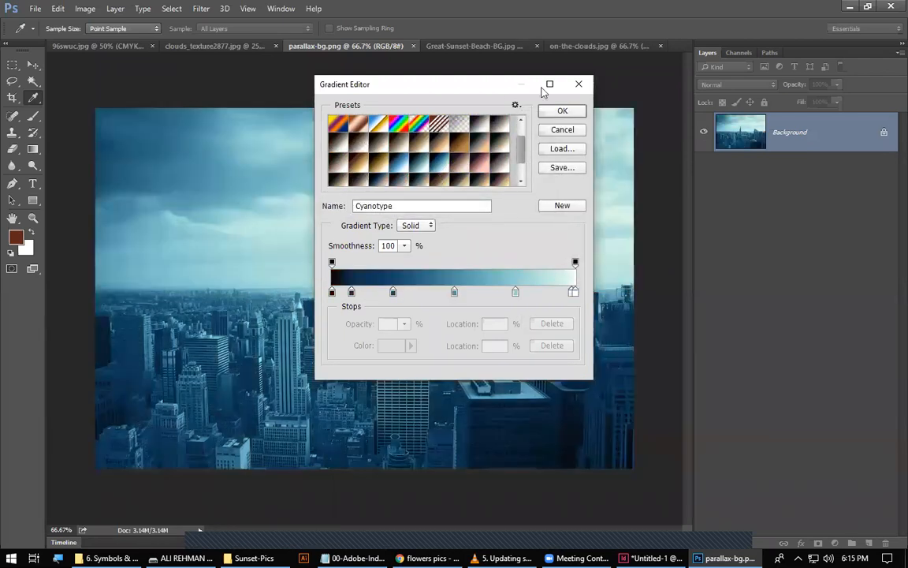
{"action": "left_click", "coordinate": [562, 110]}
{"action": "left_click", "coordinate": [559, 171]}
{"action": "key", "text": "m"}
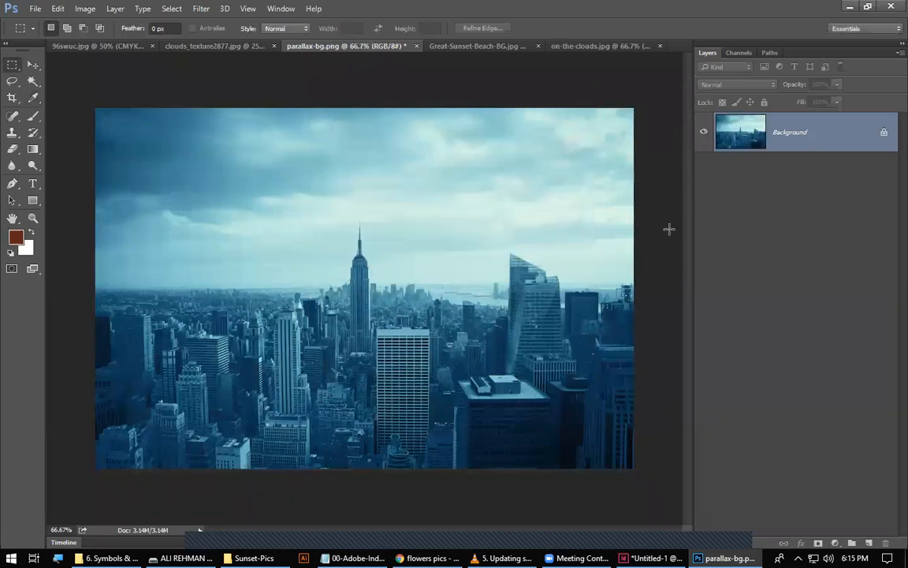
{"action": "key", "text": "ctrl+s"}
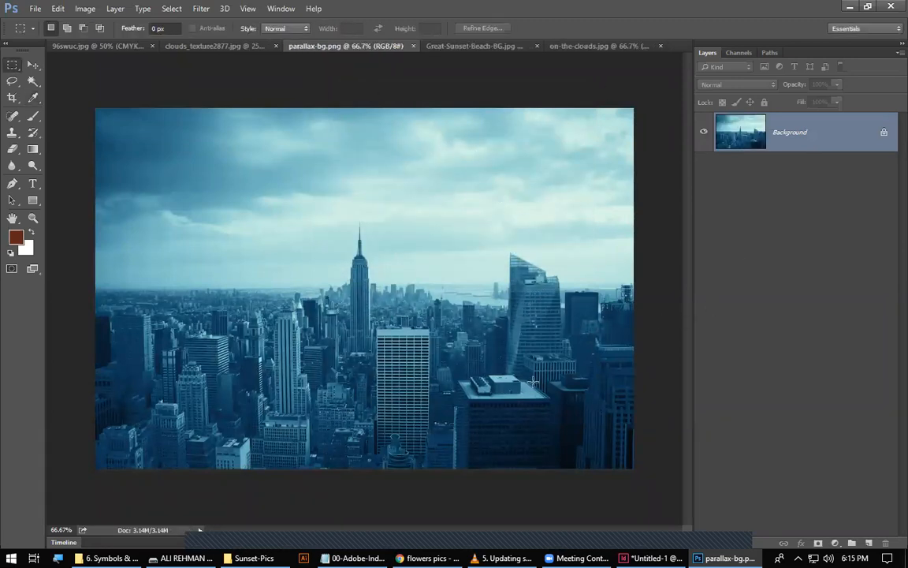
Return to InDesign, select all the links from Great-Sunset-Beach-BG.jpg to header_tbuilding.jpg and update the modified ones together.
{"action": "left_click", "coordinate": [650, 558]}
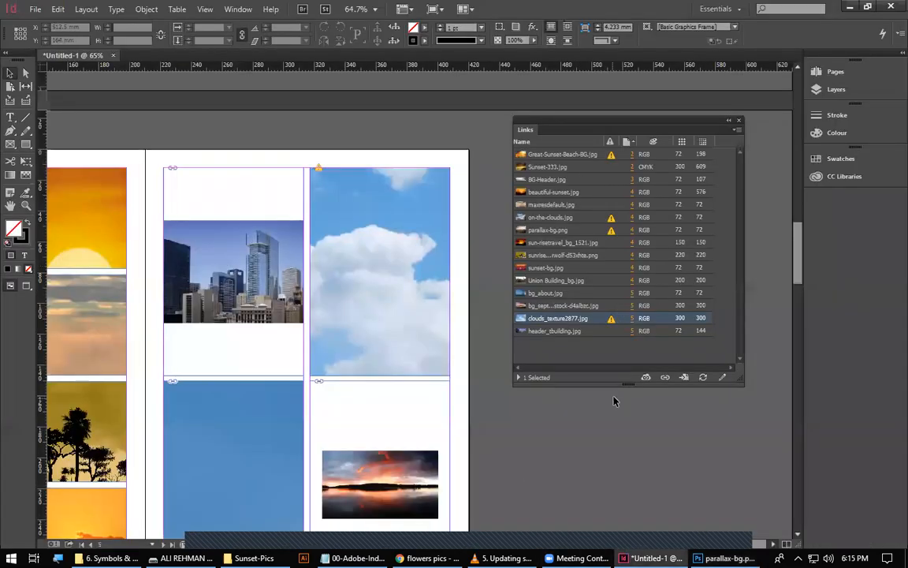
{"action": "left_click", "coordinate": [578, 154]}
{"action": "left_click", "coordinate": [566, 330], "text": "shift"}
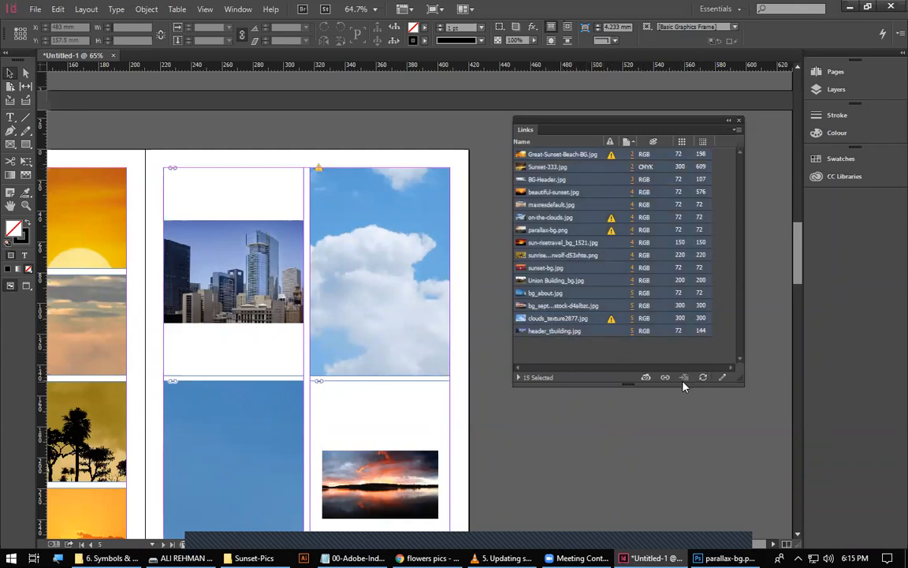
{"action": "left_click", "coordinate": [702, 377]}
{"action": "left_click", "coordinate": [702, 378]}
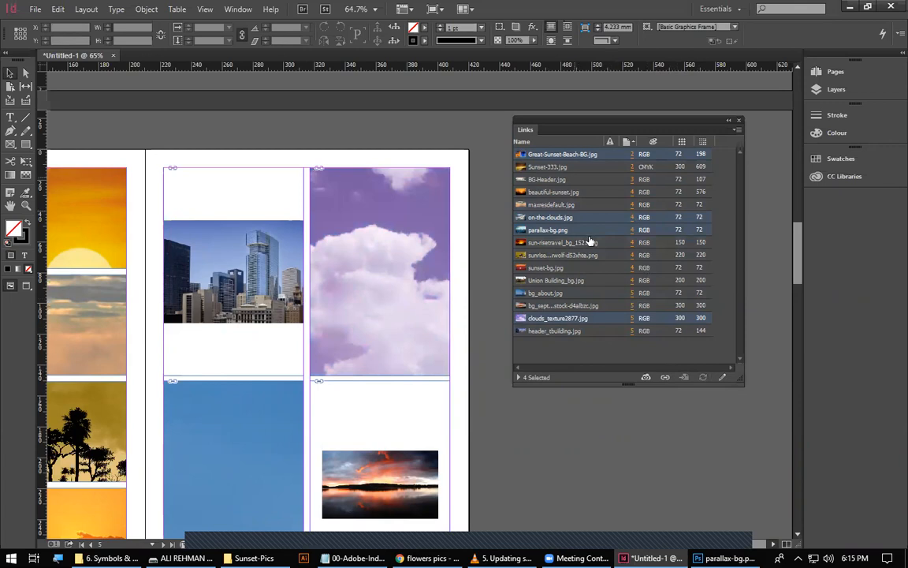
Inspect the updated images across the page spreads, selecting on-the-clouds.jpg and Great-Sunset-Beach-BG.jpg to check them on the pages.
{"action": "left_click_drag", "start_coordinate": [373, 362], "coordinate": [635, 273]}
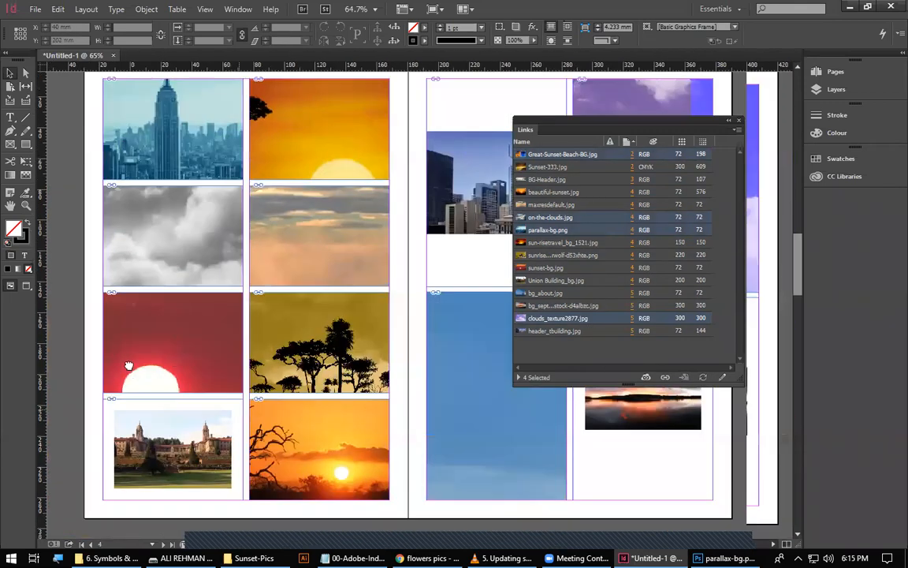
{"action": "left_click_drag", "start_coordinate": [306, 345], "coordinate": [292, 363]}
{"action": "left_click", "coordinate": [268, 400]}
{"action": "left_click_drag", "start_coordinate": [443, 409], "coordinate": [394, 471]}
{"action": "left_click_drag", "start_coordinate": [310, 87], "coordinate": [341, 386]}
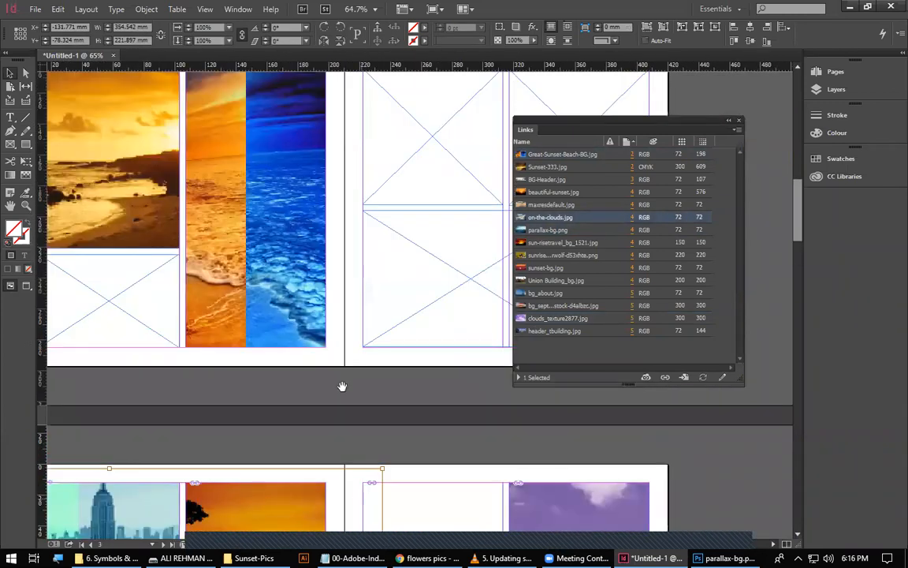
{"action": "left_click", "coordinate": [274, 278]}
{"action": "left_click_drag", "start_coordinate": [249, 387], "coordinate": [266, 391]}
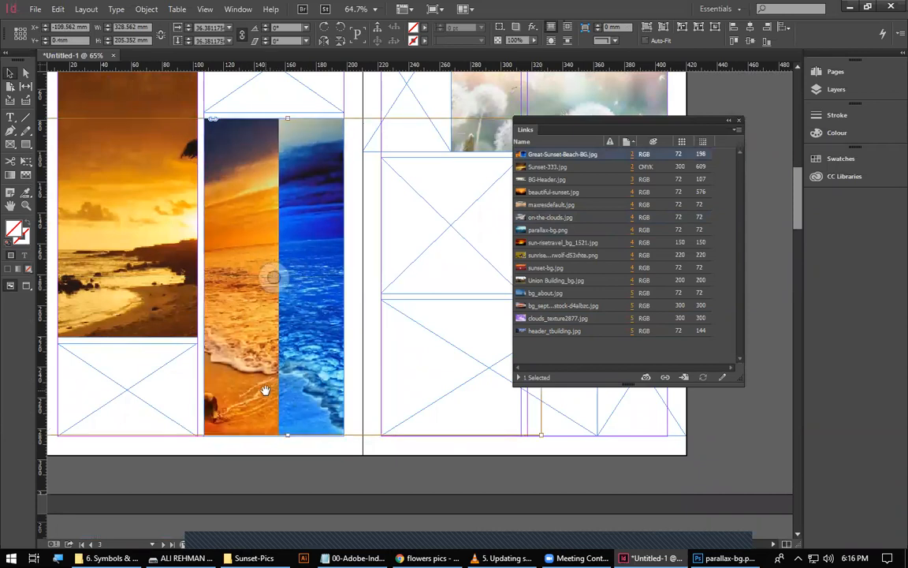
{"action": "left_click", "coordinate": [347, 467]}
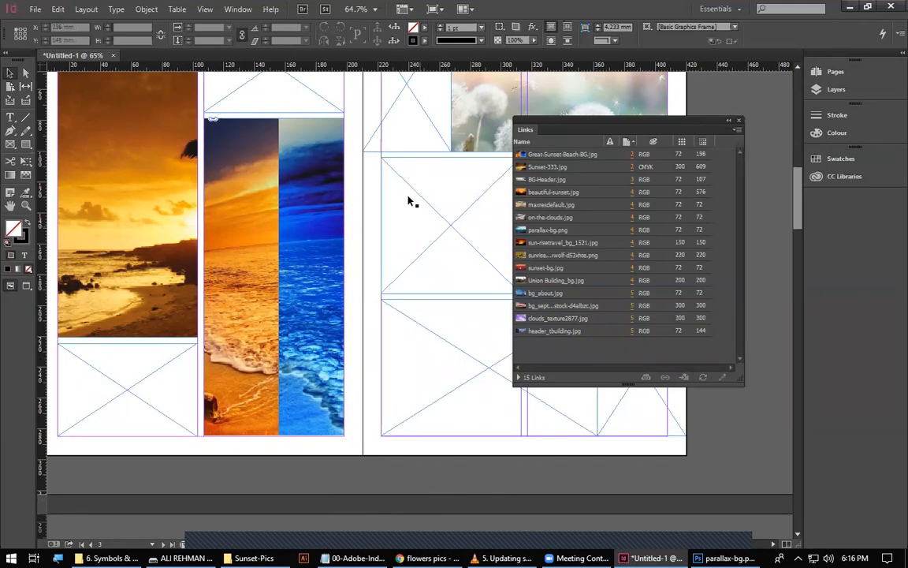
Move the Links list clear of the pages and view the edited source images in the Sunset-Pics folder.
{"action": "left_click_drag", "start_coordinate": [597, 125], "coordinate": [660, 103]}
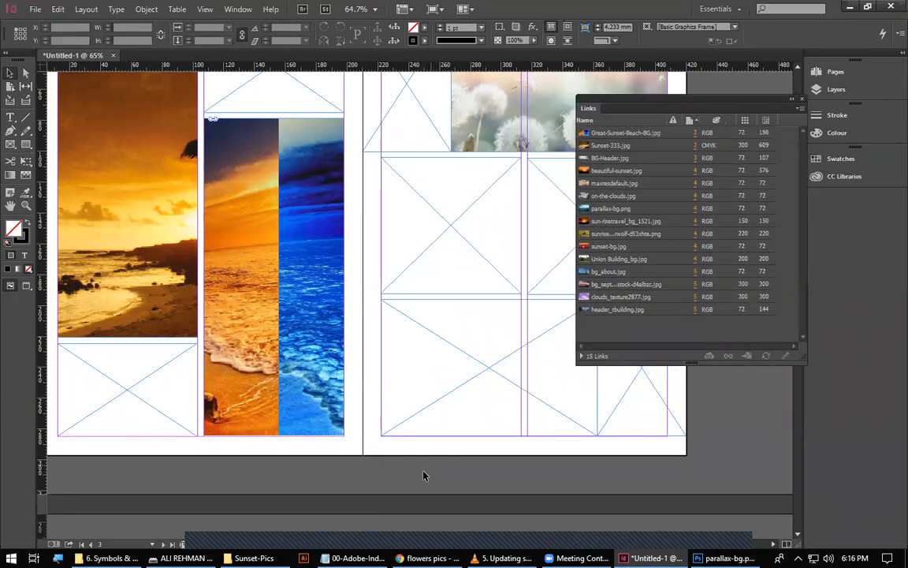
{"action": "scroll", "coordinate": [287, 422], "scroll_direction": "down", "scroll_amount": 3}
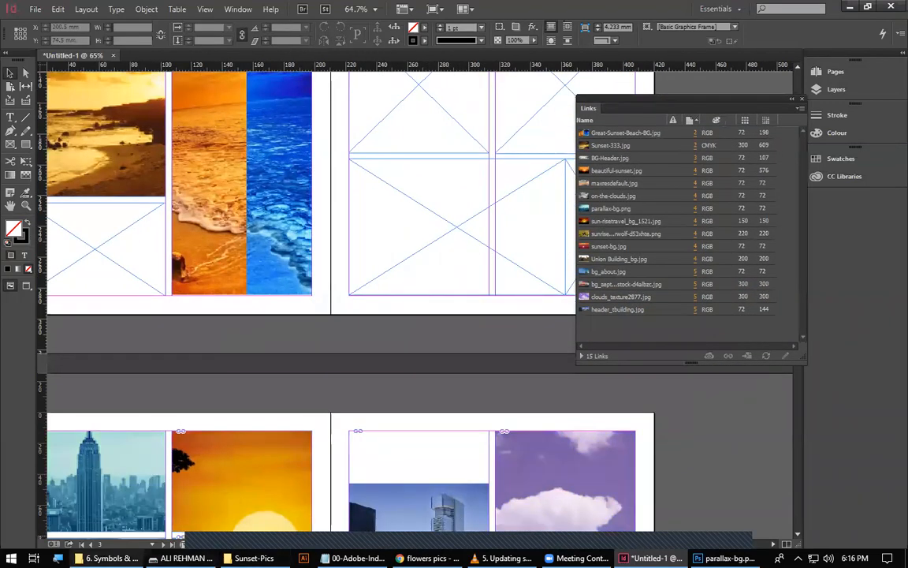
{"action": "key", "text": "super+plus"}
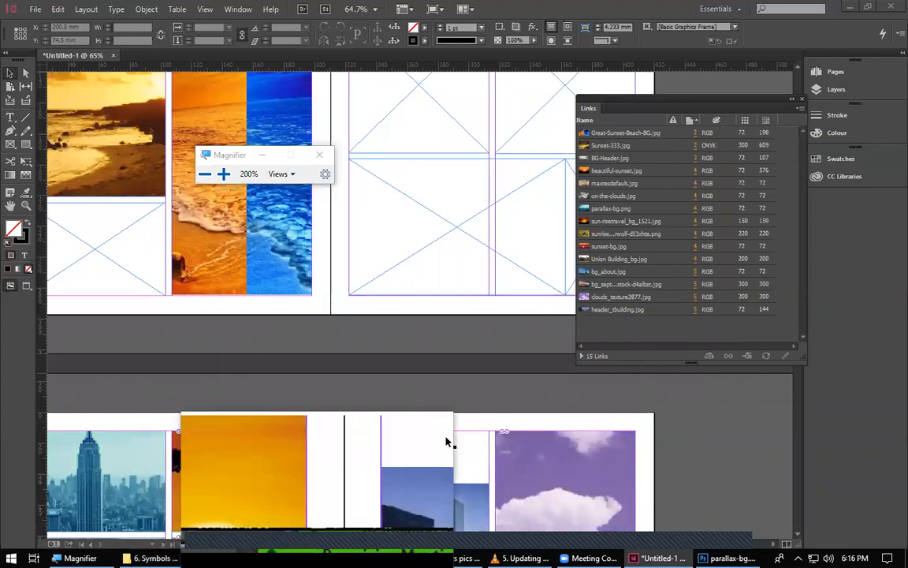
{"action": "left_click", "coordinate": [276, 558]}
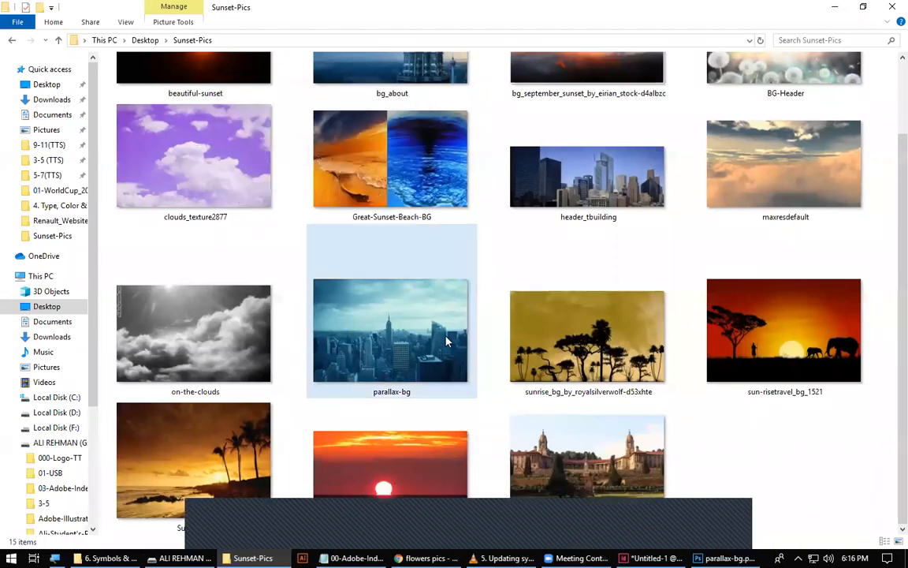
Switch to Photoshop, undo the gradient map on parallax-bg.png, and save and close the image.
{"action": "left_click", "coordinate": [725, 558]}
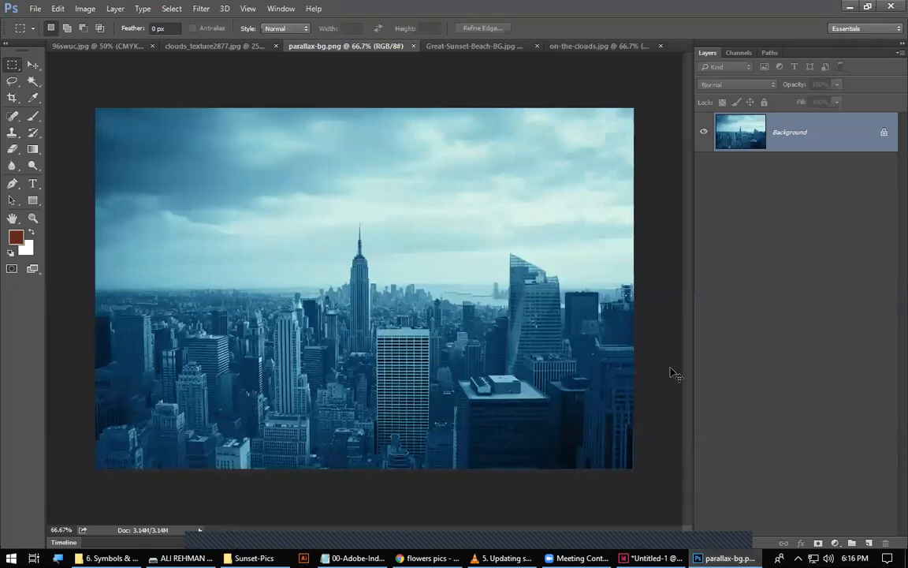
{"action": "key", "text": "ctrl+shift+b"}
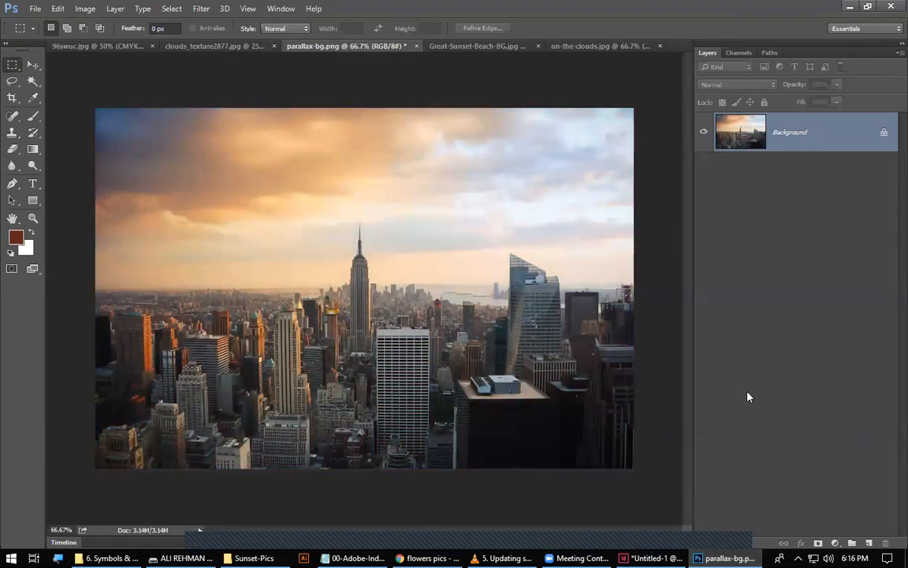
{"action": "key", "text": "ctrl+s"}
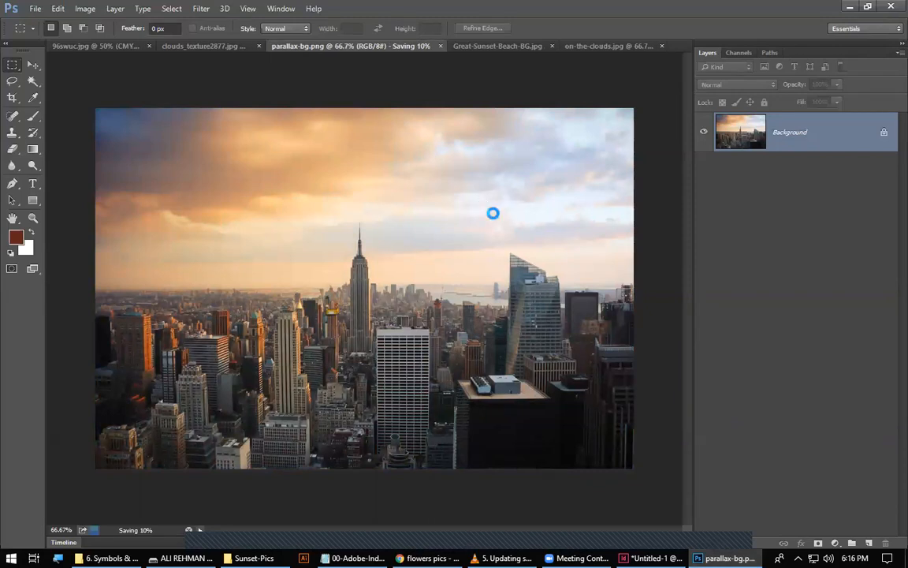
{"action": "key", "text": "ctrl+w"}
{"action": "left_click", "coordinate": [428, 206]}
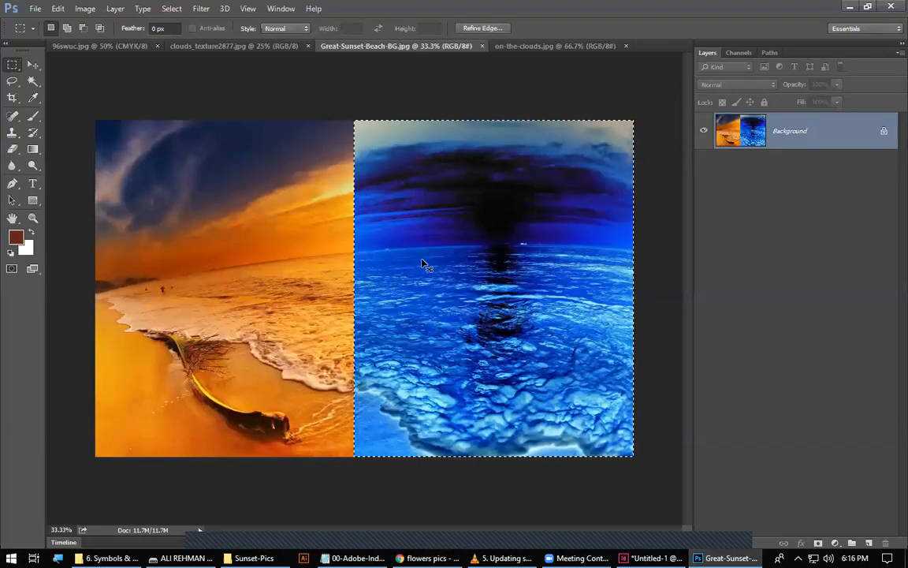
Restore the original colours of Great-Sunset-Beach-BG.jpg and on-the-clouds.jpg, saving and closing each file.
{"action": "key", "text": "ctrl+i"}
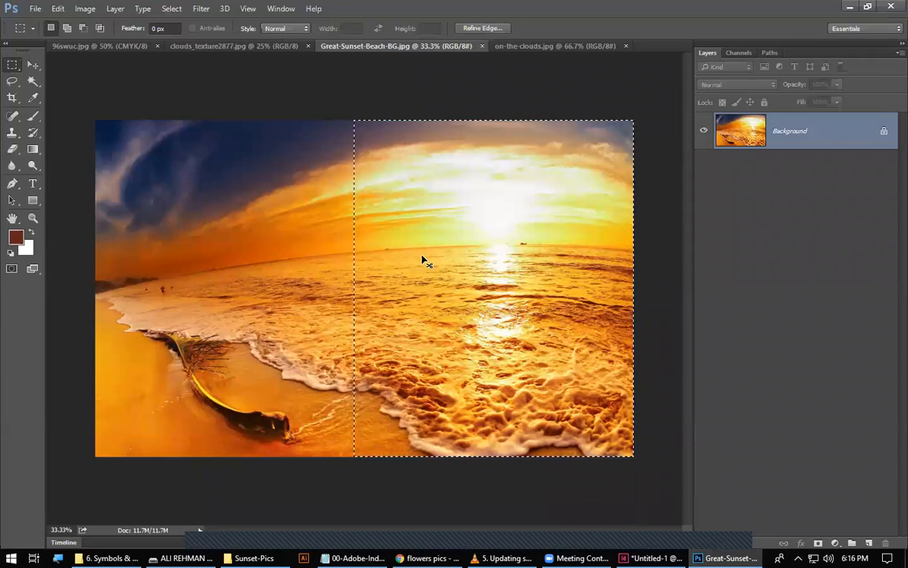
{"action": "key", "text": "ctrl+w"}
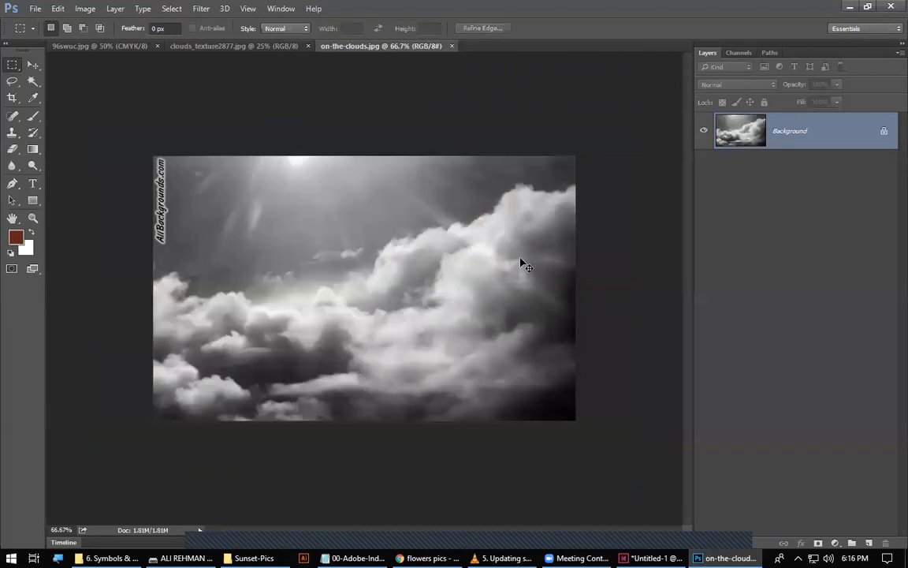
{"action": "key", "text": "ctrl+z"}
{"action": "key", "text": "ctrl+s"}
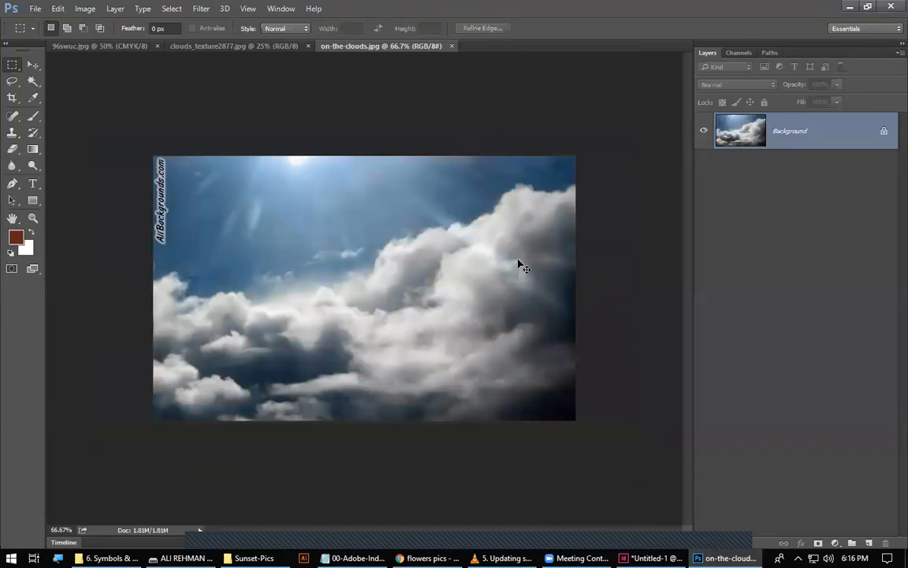
{"action": "key", "text": "ctrl+w"}
Undo the colour change in clouds_texture2877.jpg, save it, and close it along with 96swuc.jpg.
{"action": "key", "text": "ctrl+z"}
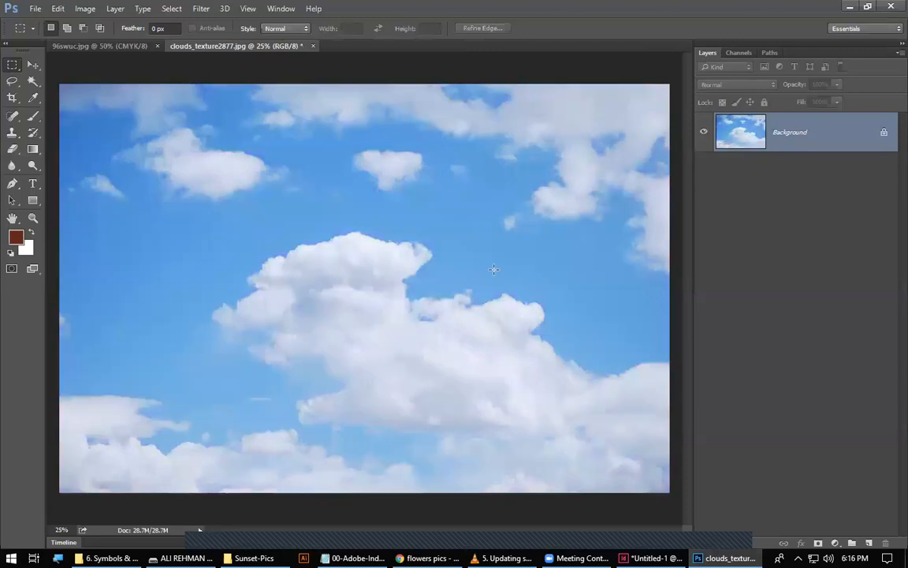
{"action": "key", "text": "ctrl+s"}
{"action": "key", "text": "ctrl+w"}
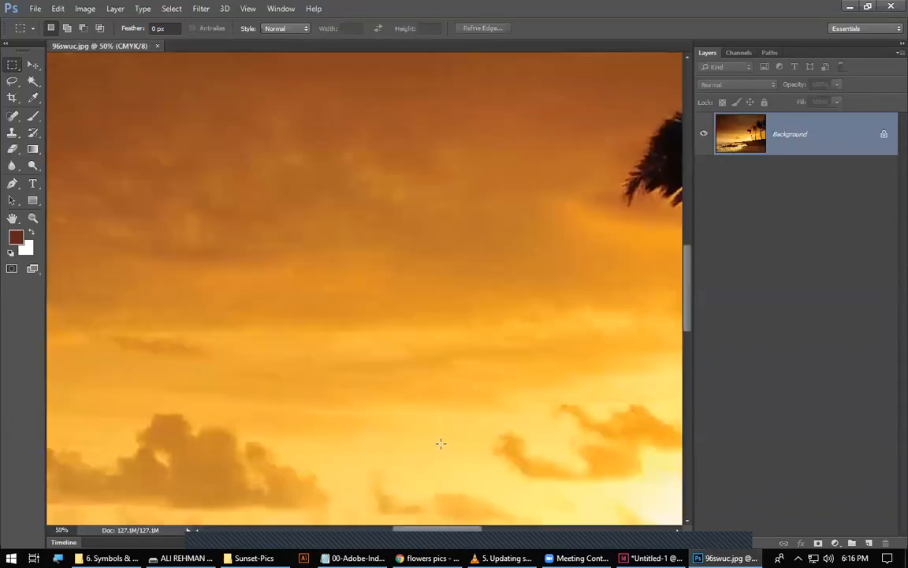
{"action": "key", "text": "ctrl+w"}
Return to InDesign, open Preflight and expand the link errors down to the individual modified links.
{"action": "key", "text": "alt+Tab"}
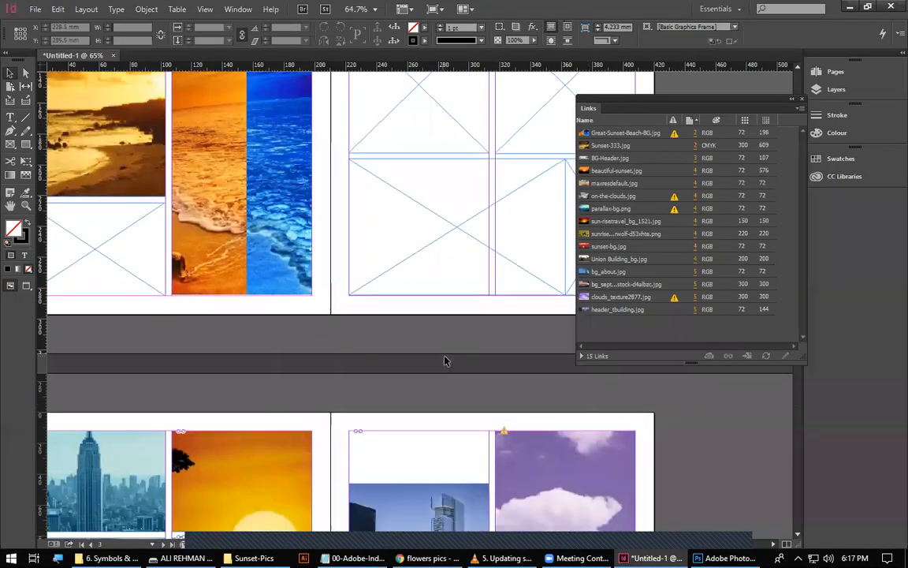
{"action": "scroll", "coordinate": [400, 320], "scroll_direction": "down", "scroll_amount": 5}
{"action": "scroll", "coordinate": [400, 319], "scroll_direction": "up", "scroll_amount": 4}
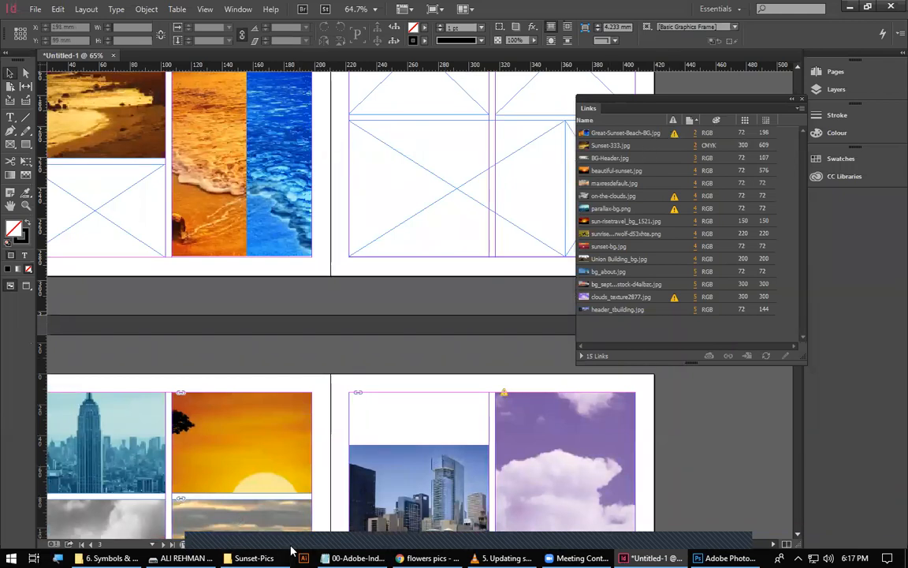
{"action": "key", "text": "ctrl+alt+shift+f"}
{"action": "left_click_drag", "start_coordinate": [440, 185], "coordinate": [330, 199]}
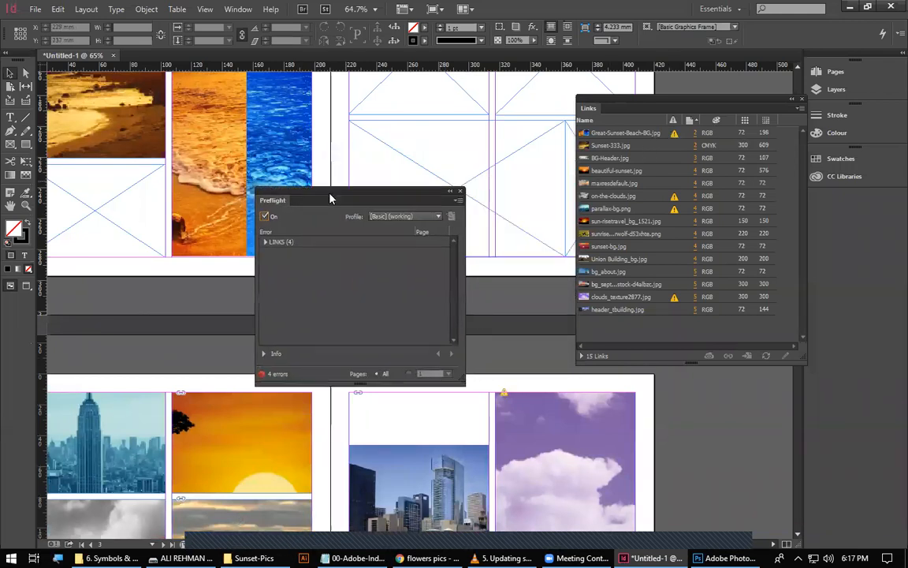
{"action": "left_click", "coordinate": [265, 241]}
{"action": "left_click", "coordinate": [274, 254]}
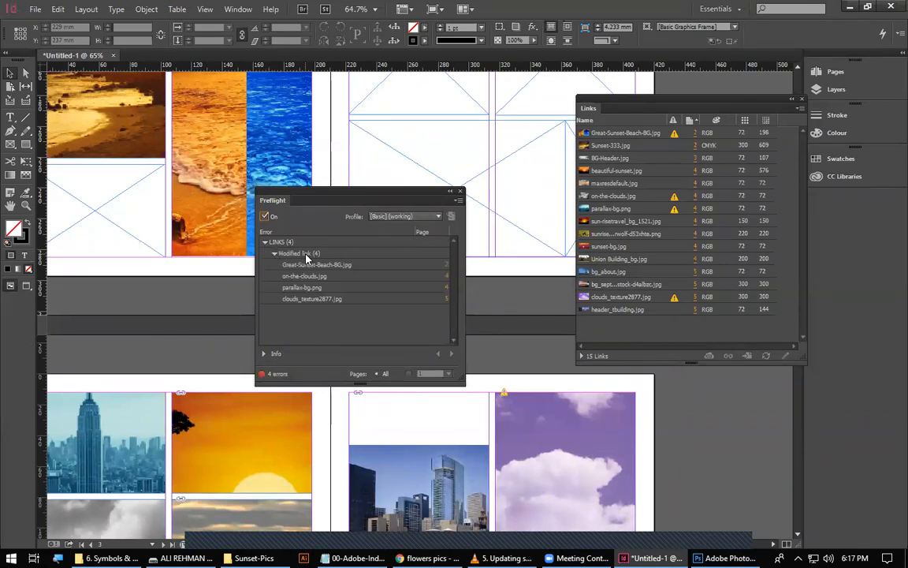